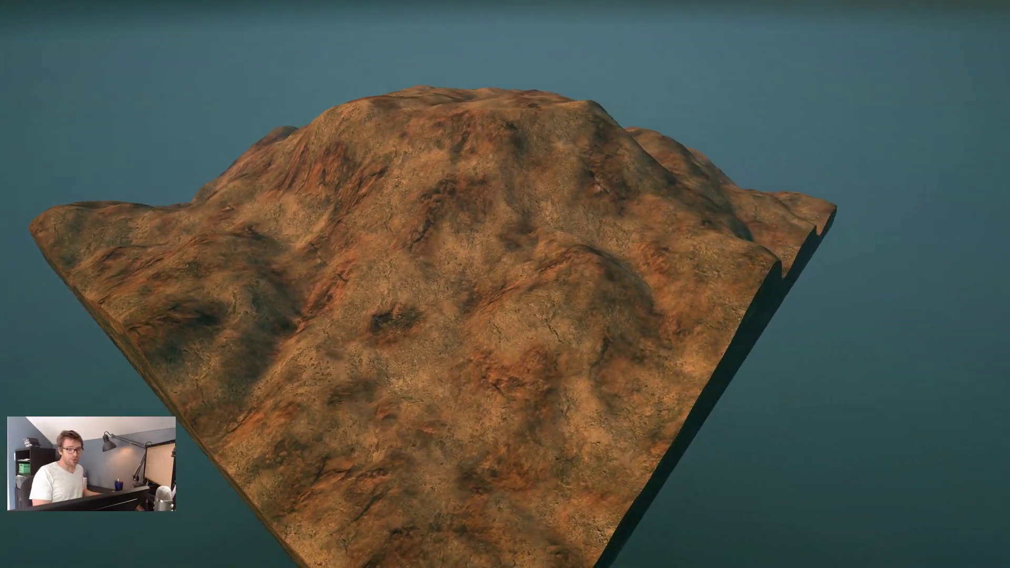
right_click_drag(169, 295, 768, 301)
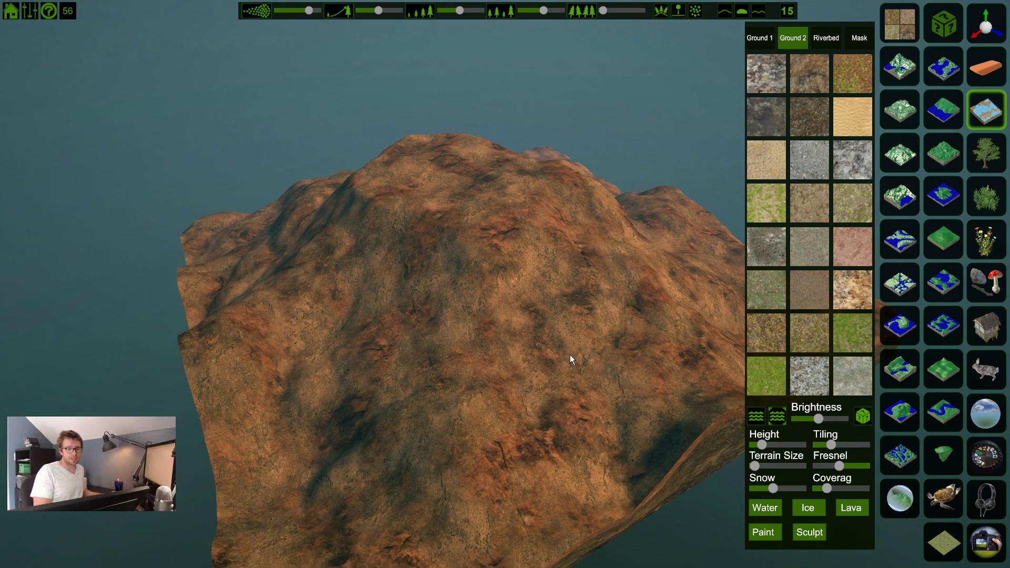
right_click_drag(521, 282, 486, 298)
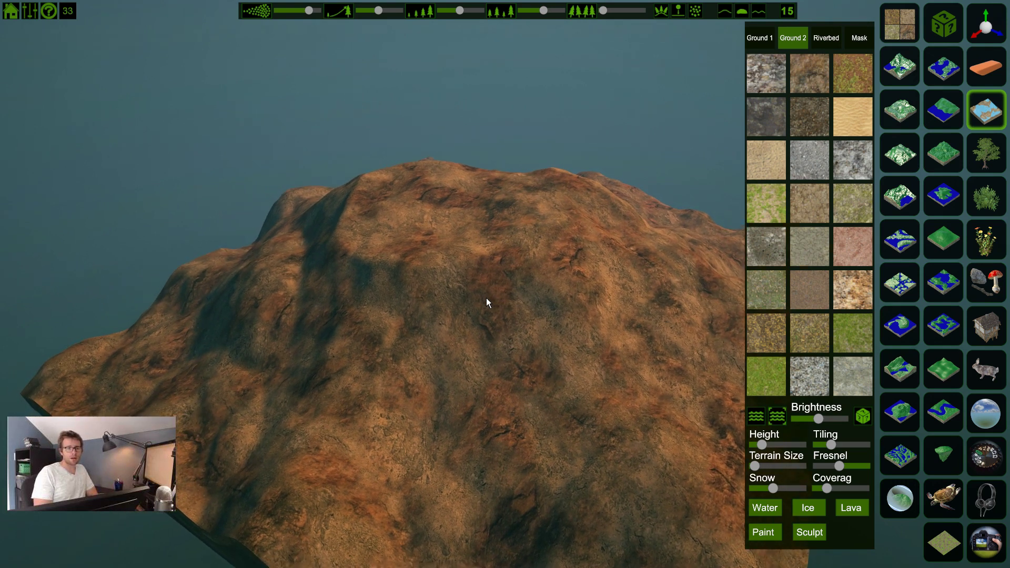
right_click_drag(486, 298, 516, 288)
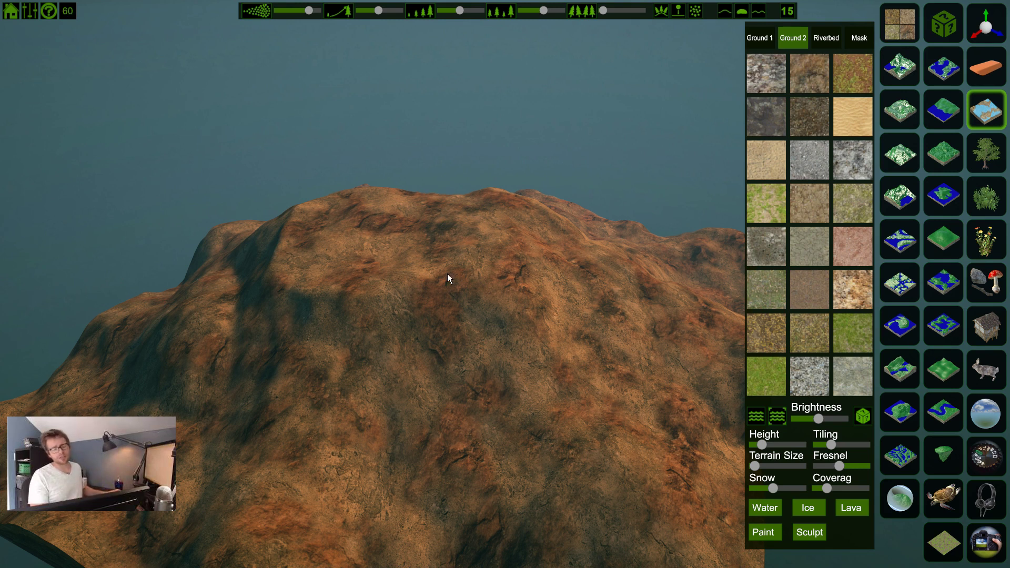
right_click_drag(505, 293, 939, 293)
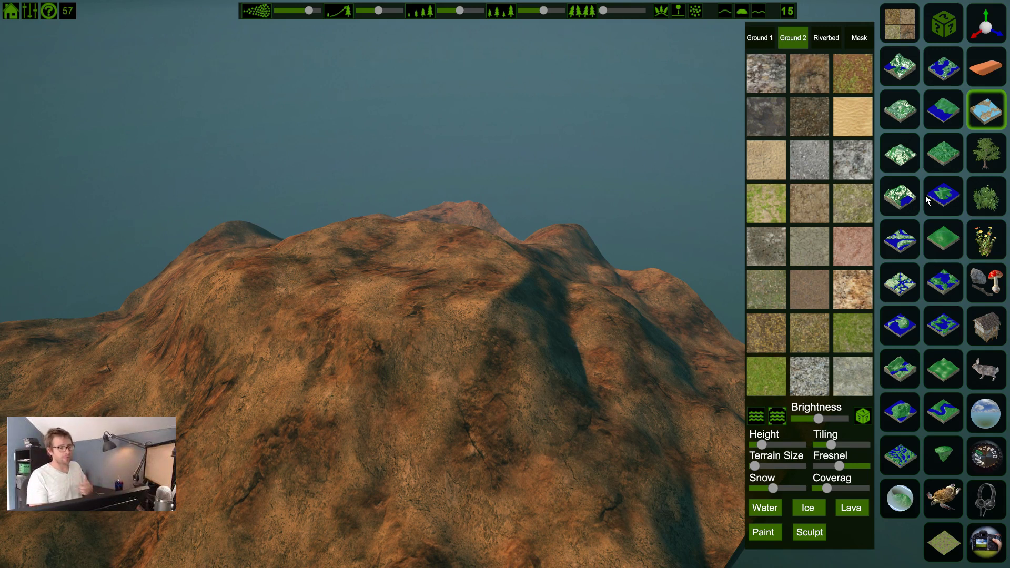
Show the camera settings and fly the camera forward, backward and sideways around the mountain terrain
left_click(10, 11)
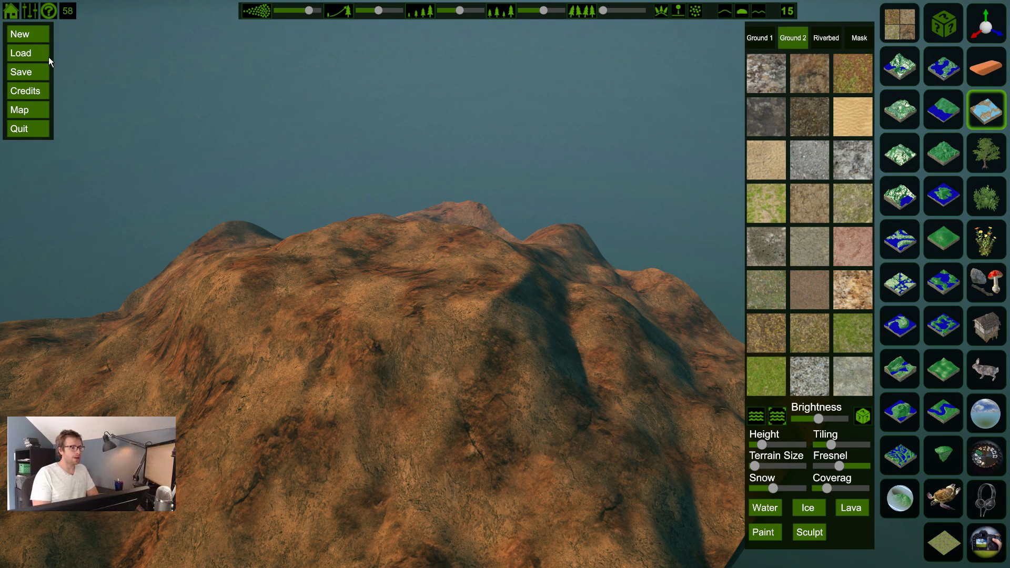
left_click(29, 12)
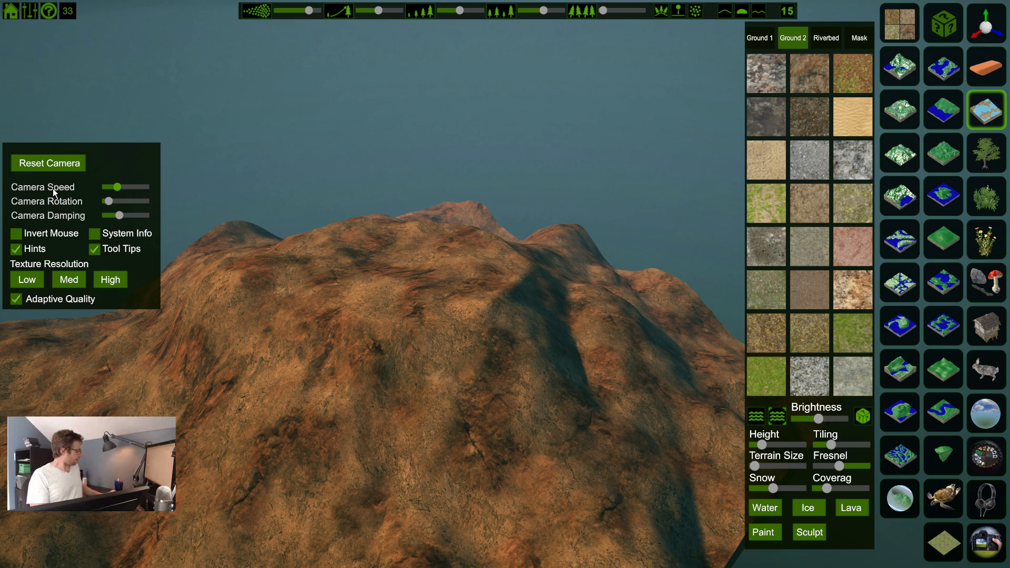
key("s")
key("a")
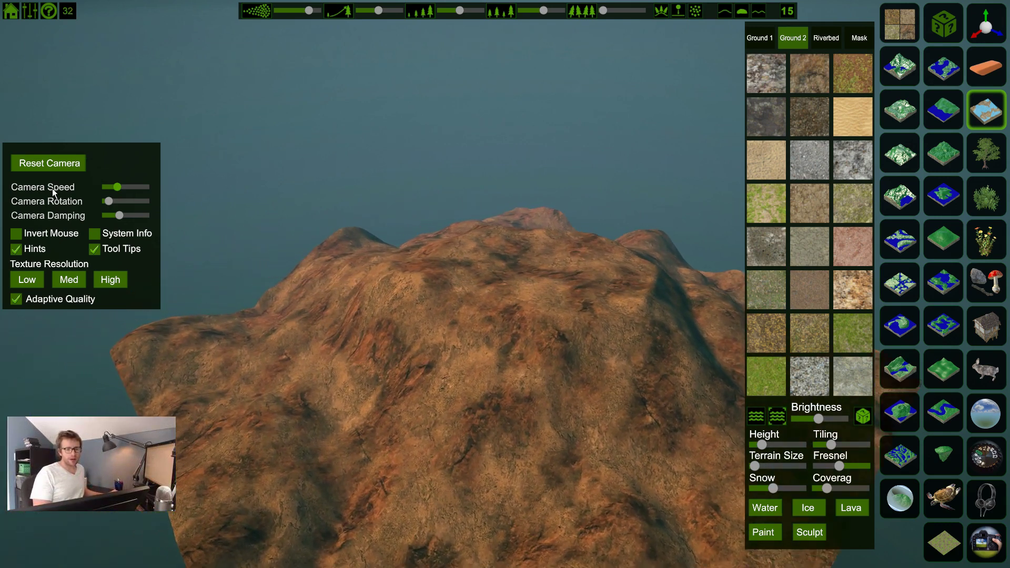
key("w")
key("d")
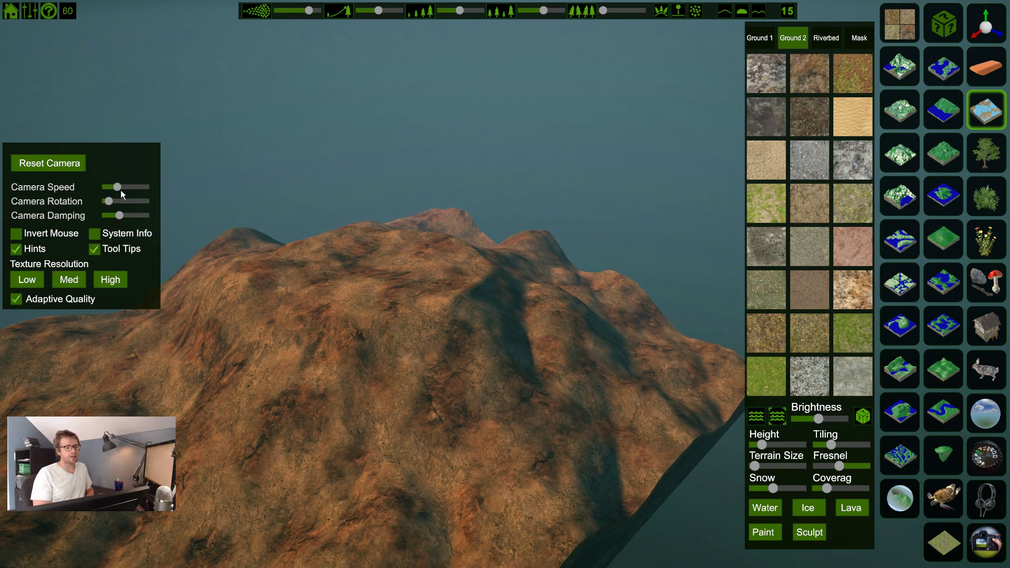
key("w")
right_click_drag(487, 254, 545, 281)
key("a")
key("d")
key("s")
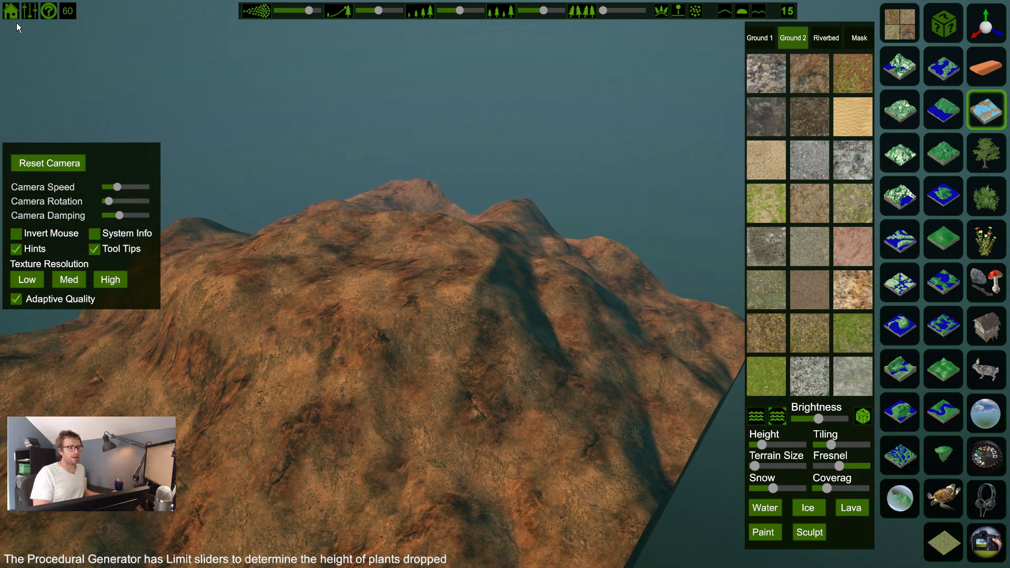
Put away the camera settings, view the help page on deleting objects, and close it
left_click(28, 11)
left_click(49, 12)
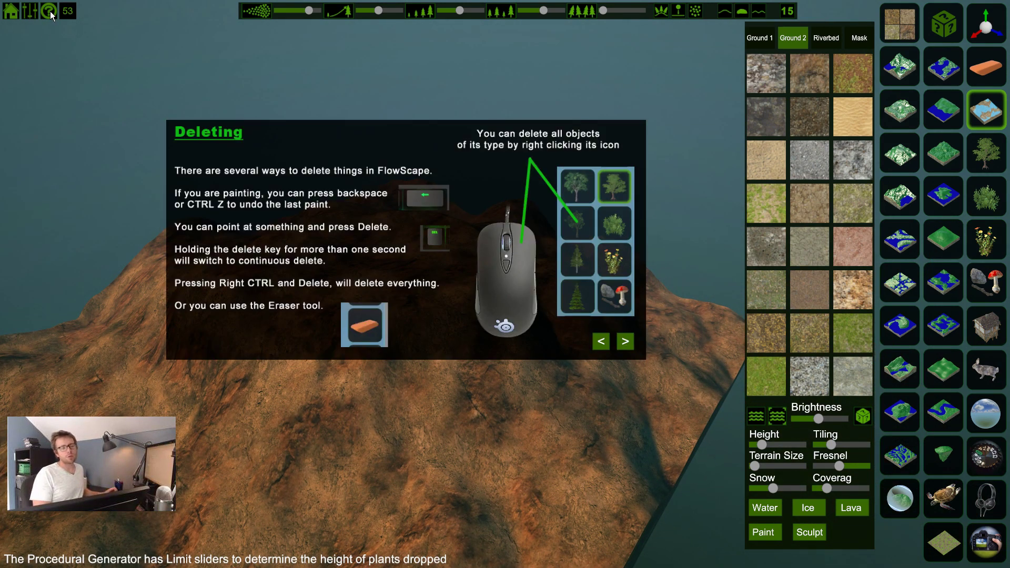
left_click(49, 11)
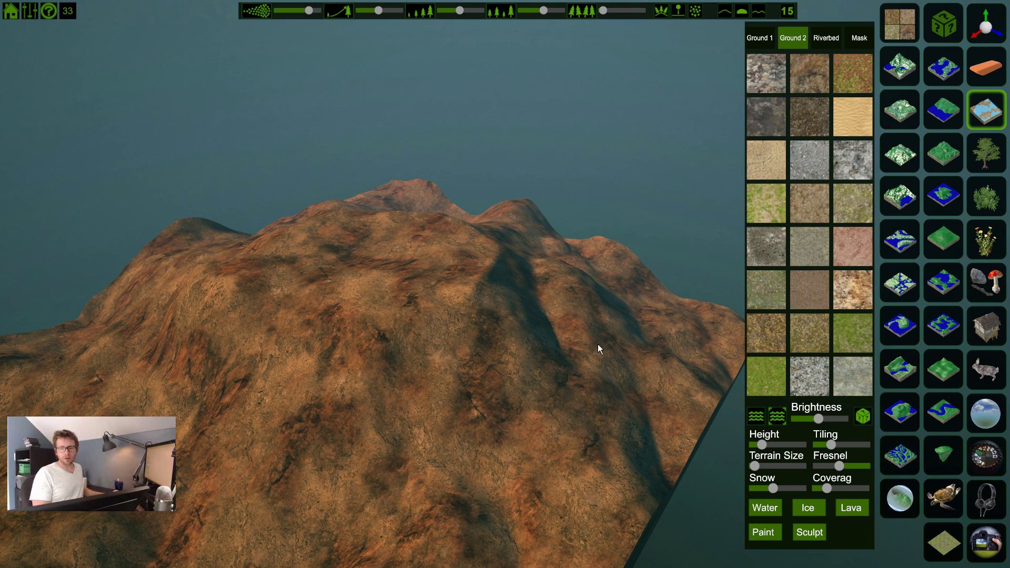
Close the ground texture palette and toggle the terrain tools off and on again
left_click(897, 26)
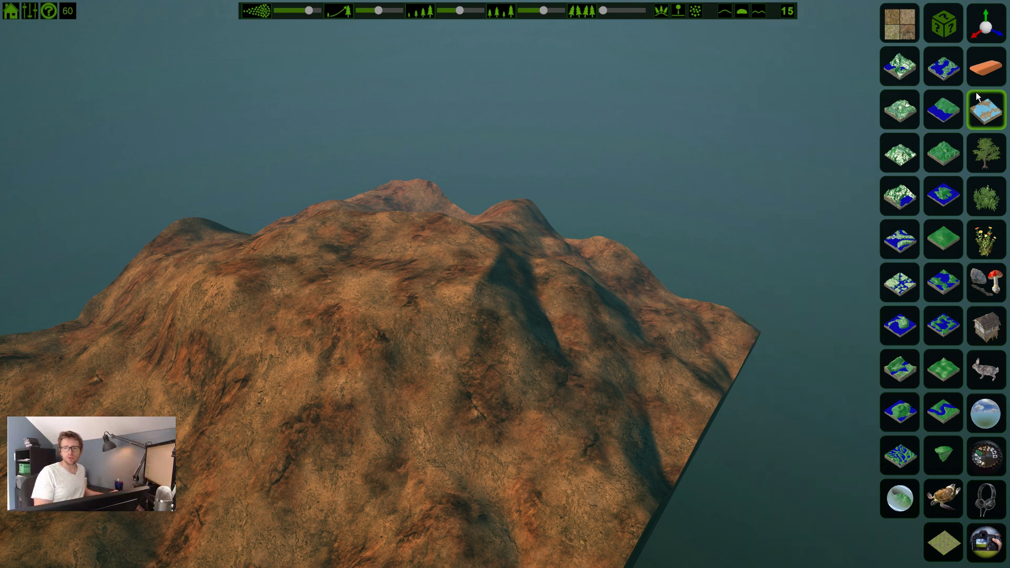
left_click(973, 113)
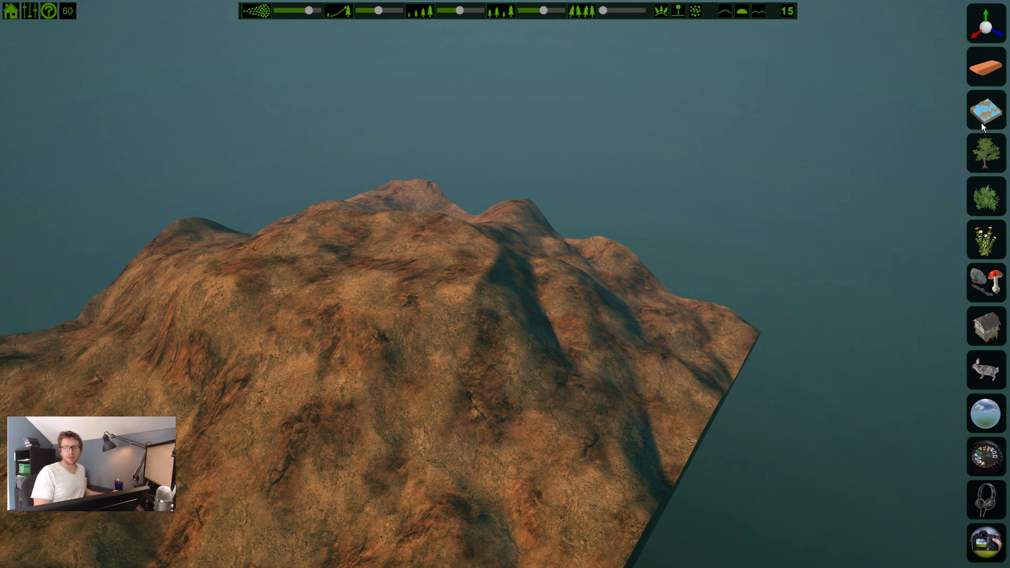
right_click_drag(815, 157, 712, 178)
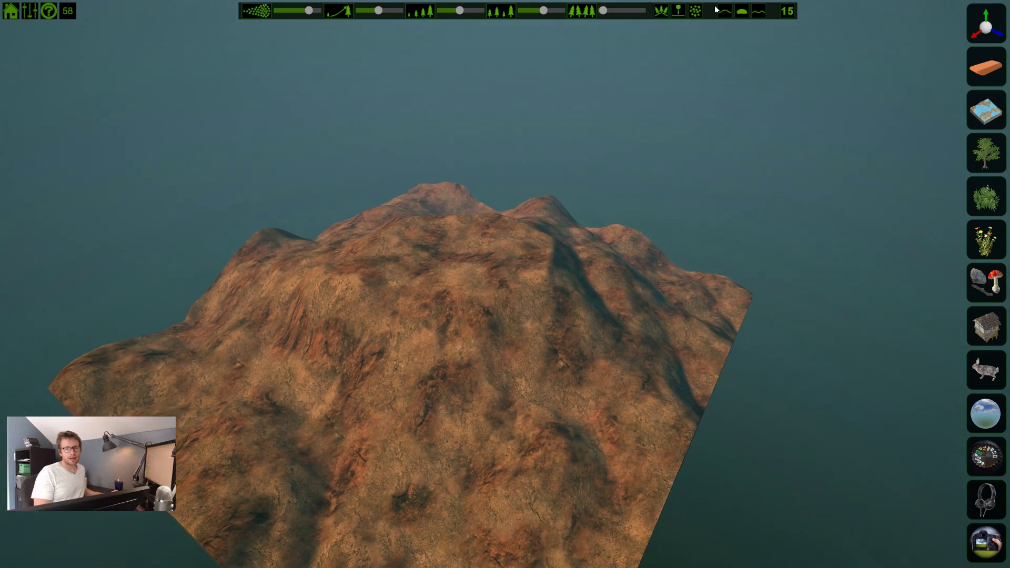
right_click_drag(781, 164, 494, 135)
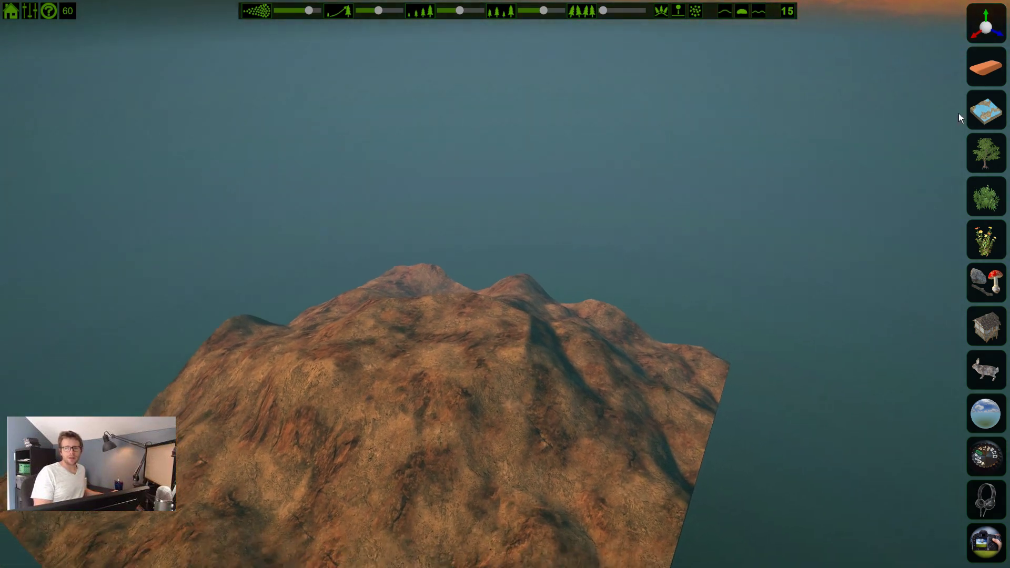
left_click(977, 106)
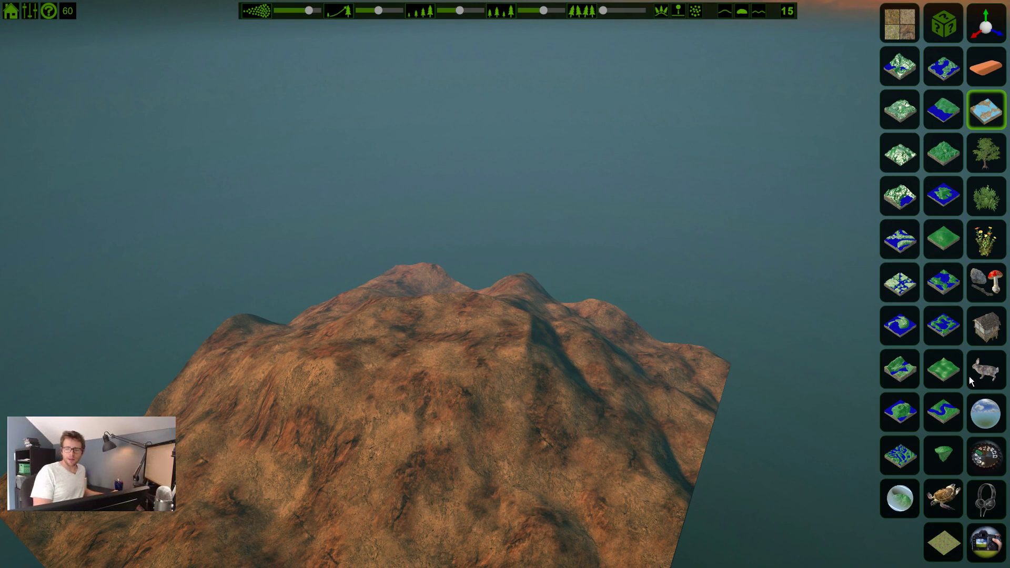
Try out several terrain presets, including flat ground, a winding river, islands and a large island
left_click(941, 557)
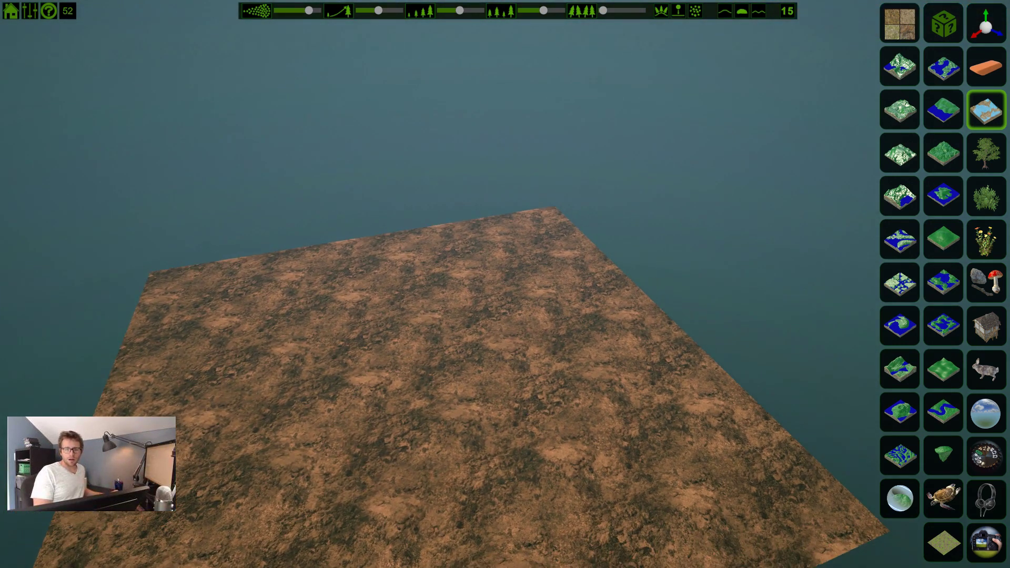
left_click(946, 420)
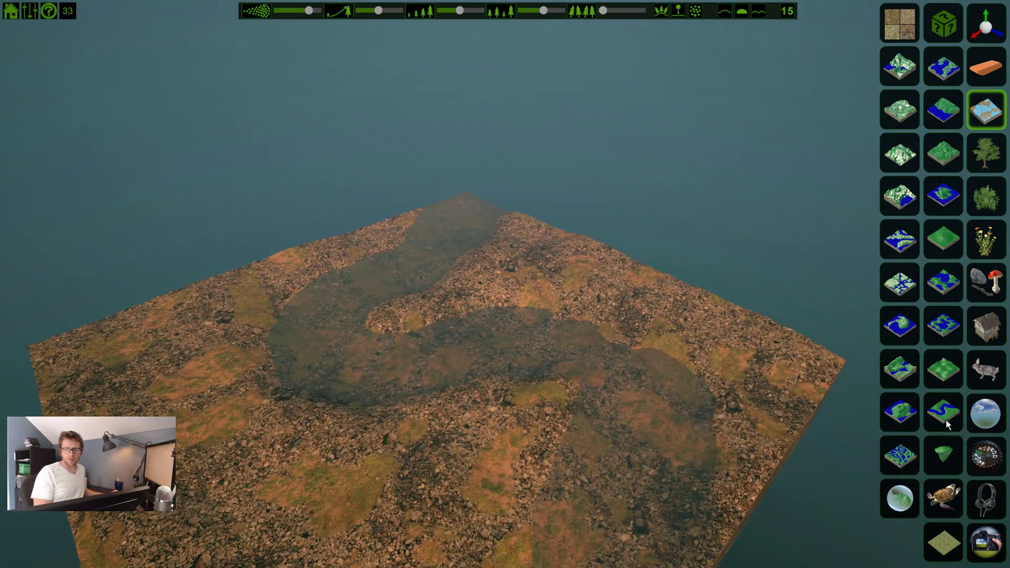
left_click(948, 378)
left_click(951, 326)
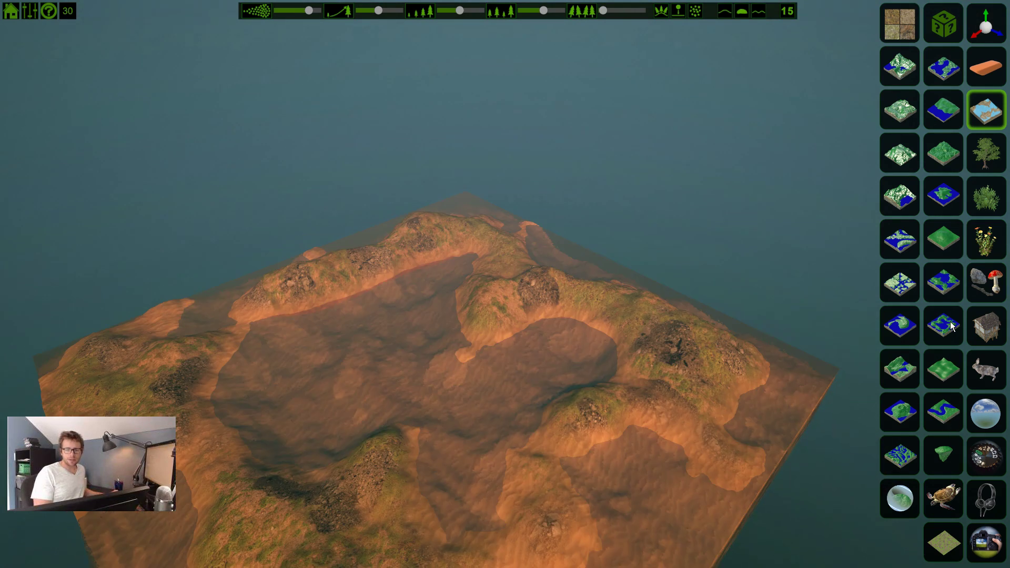
left_click(899, 317)
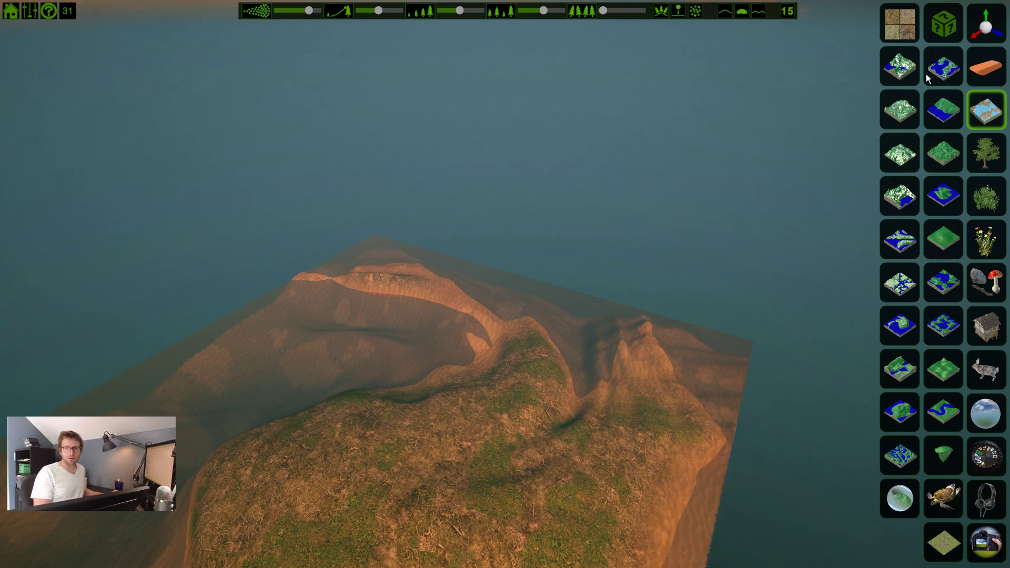
right_click_drag(613, 234, 463, 205)
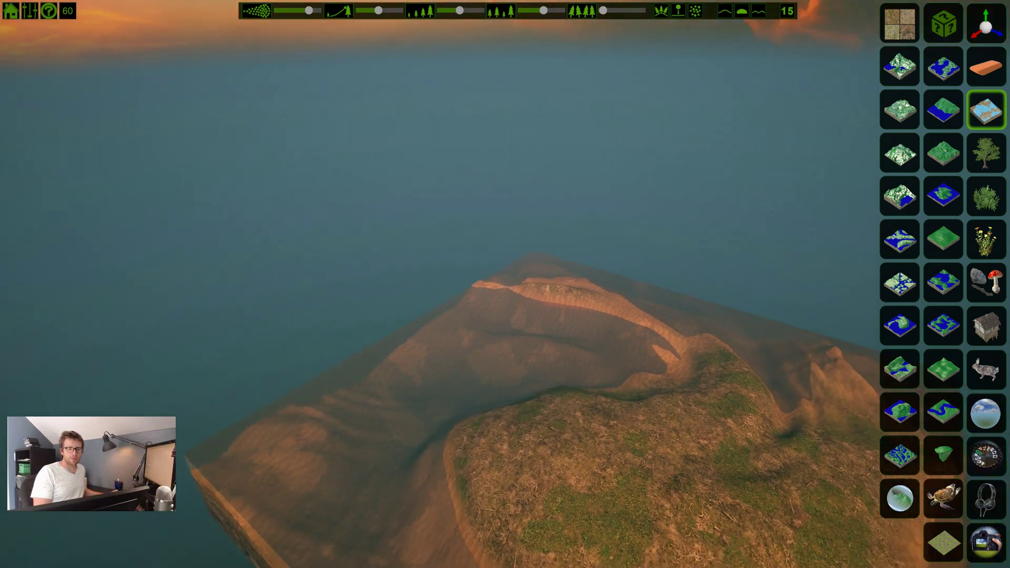
Replace the island terrain with the flat ground preset
left_click(945, 538)
right_click_drag(452, 374, 563, 351)
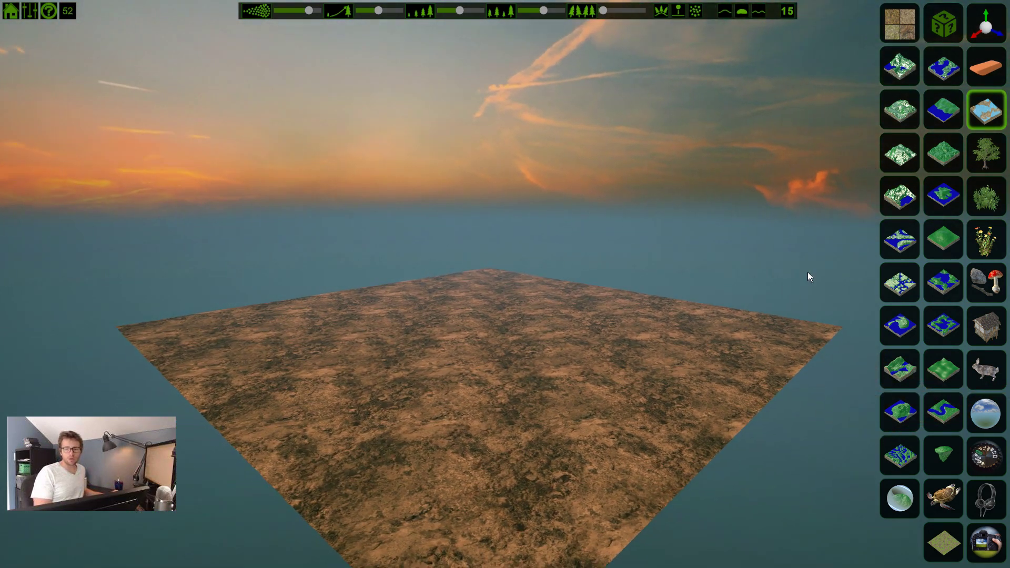
right_click_drag(661, 339, 646, 340)
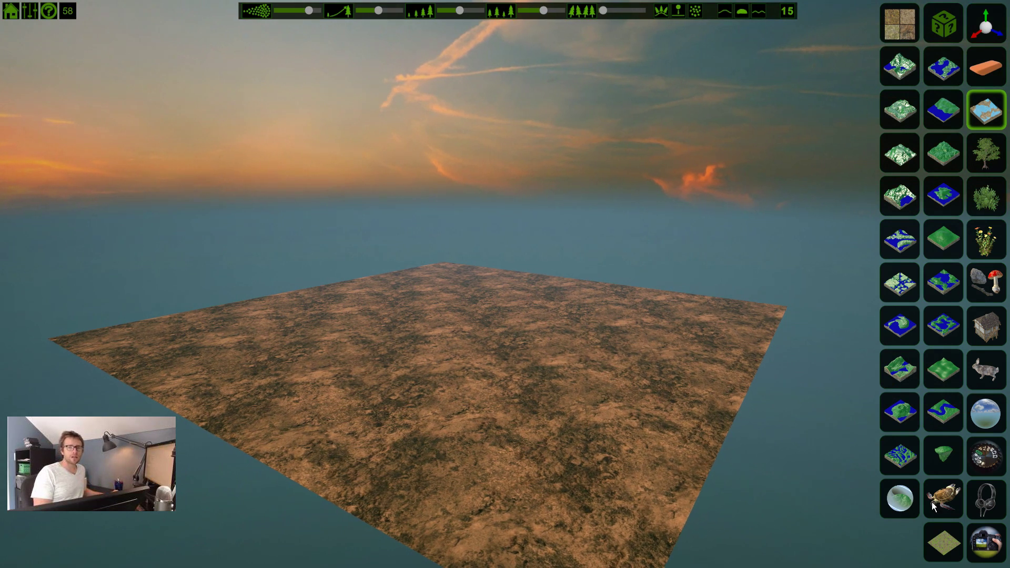
Bring up the Ground 1 textures and raise the terrain texture's Height to slightly above the middle of its range
left_click(904, 29)
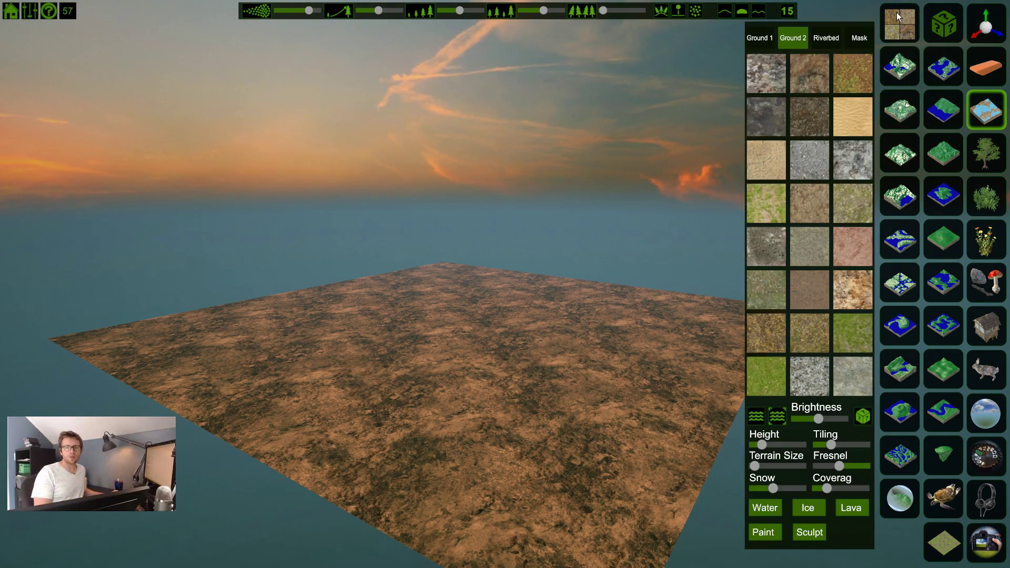
left_click(766, 36)
right_click_drag(519, 182, 731, 290)
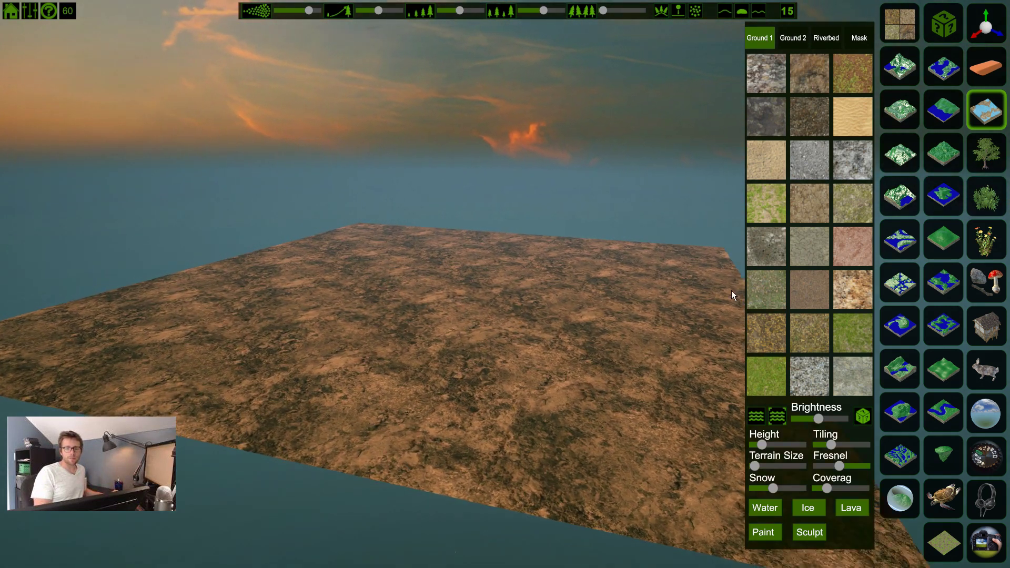
right_click_drag(768, 193, 826, 258)
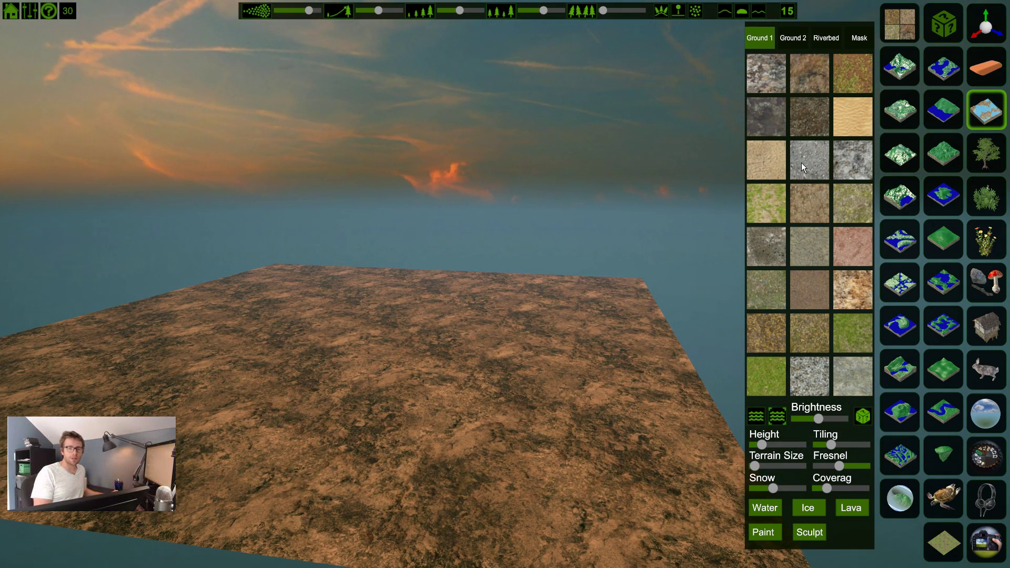
right_click_drag(481, 375, 648, 351)
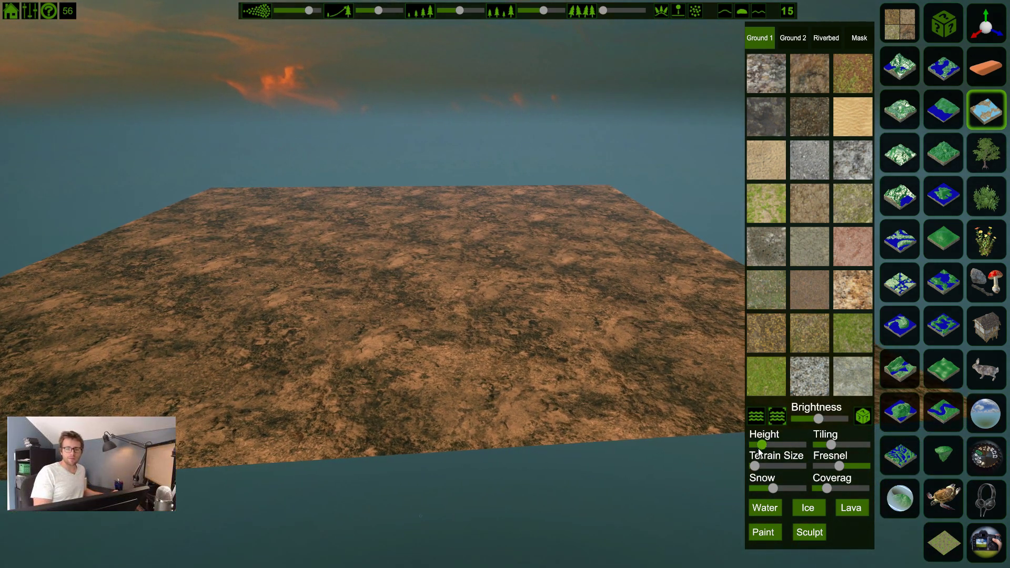
left_click_drag(763, 446, 783, 435)
right_click_drag(505, 284, 584, 311)
Try rock, brown soil and sand textures for Ground 1 and apply the grey gravel one
left_click(768, 69)
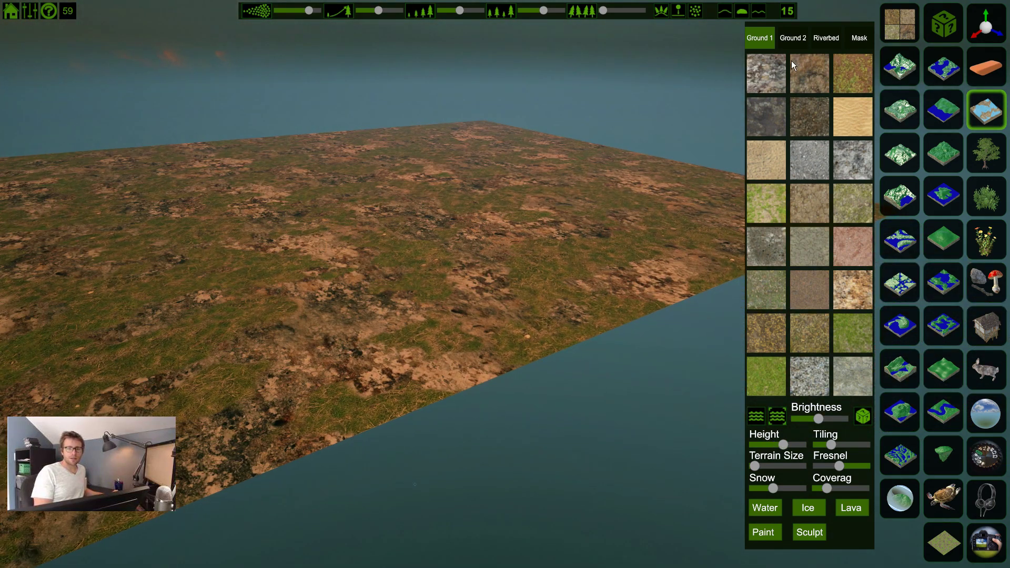
left_click(791, 62)
left_click(779, 162)
left_click(810, 158)
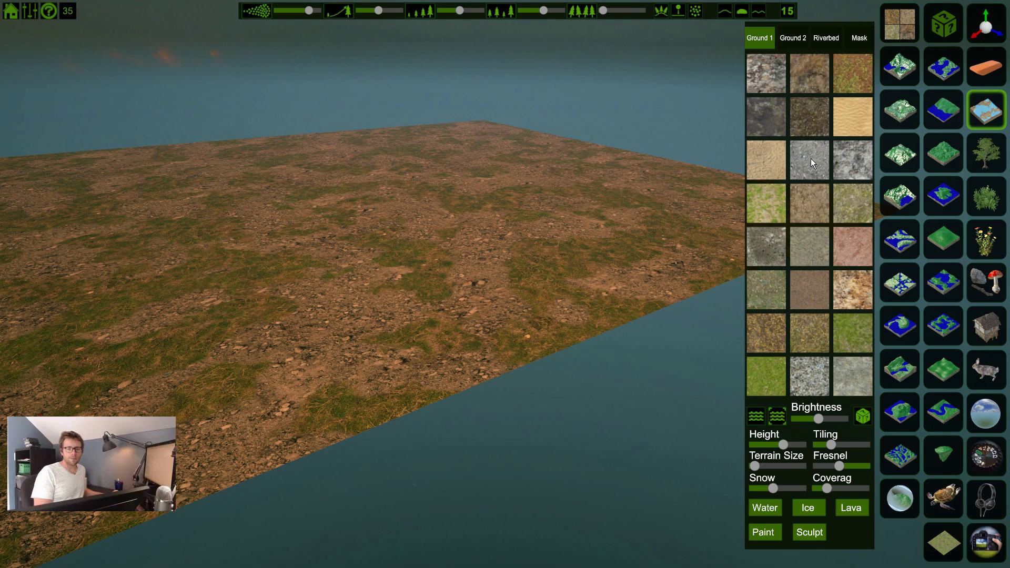
Examine the gravel and grass ground from several sides, both close up and from a distance
right_click_drag(670, 215, 697, 111)
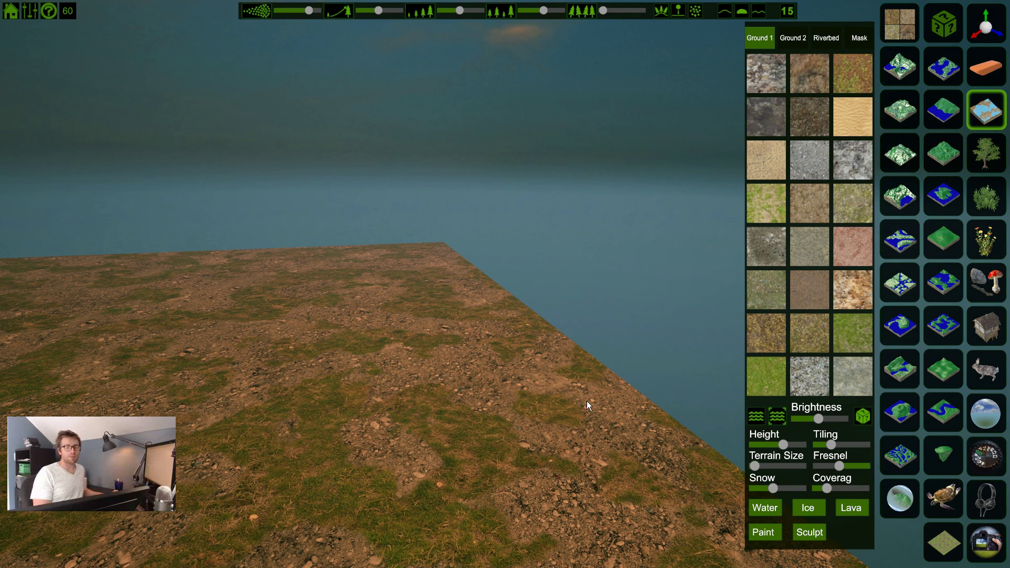
key("a")
right_click_drag(361, 311, 403, 85)
key("a")
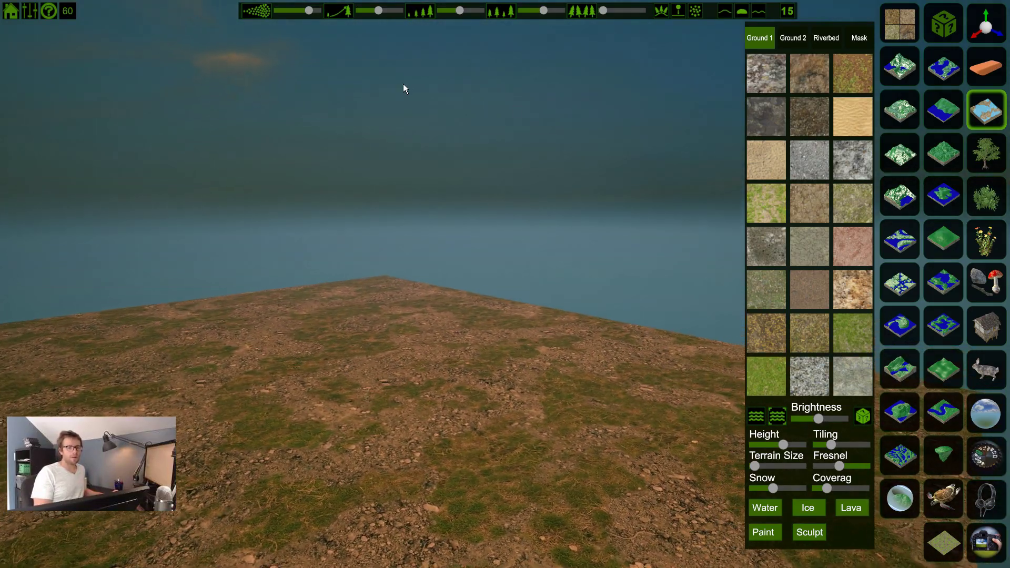
right_click_drag(439, 169, 604, 175)
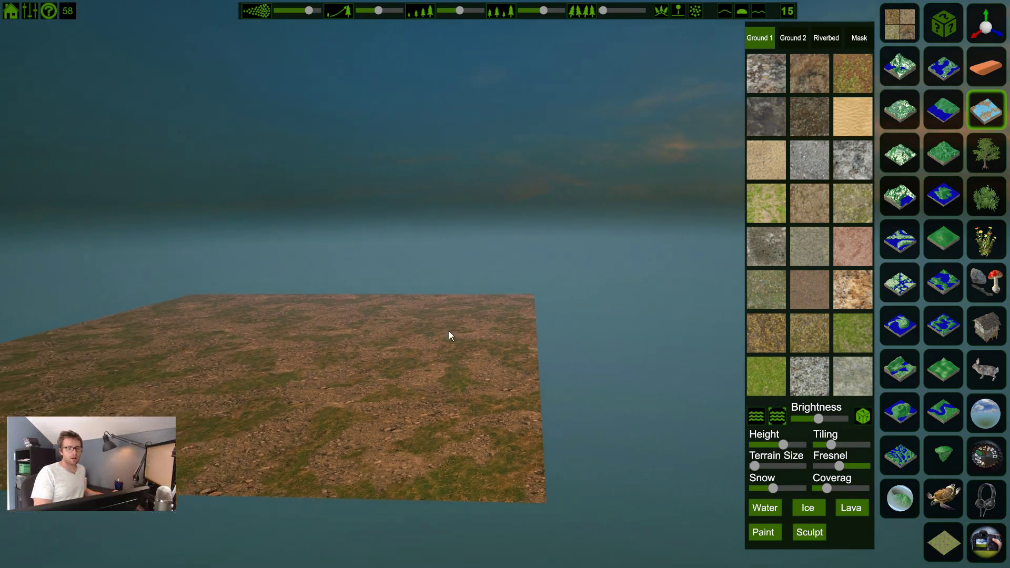
right_click_drag(450, 336, 424, 410)
right_click_drag(415, 74, 418, 26)
key("w")
right_click_drag(497, 232, 405, 235)
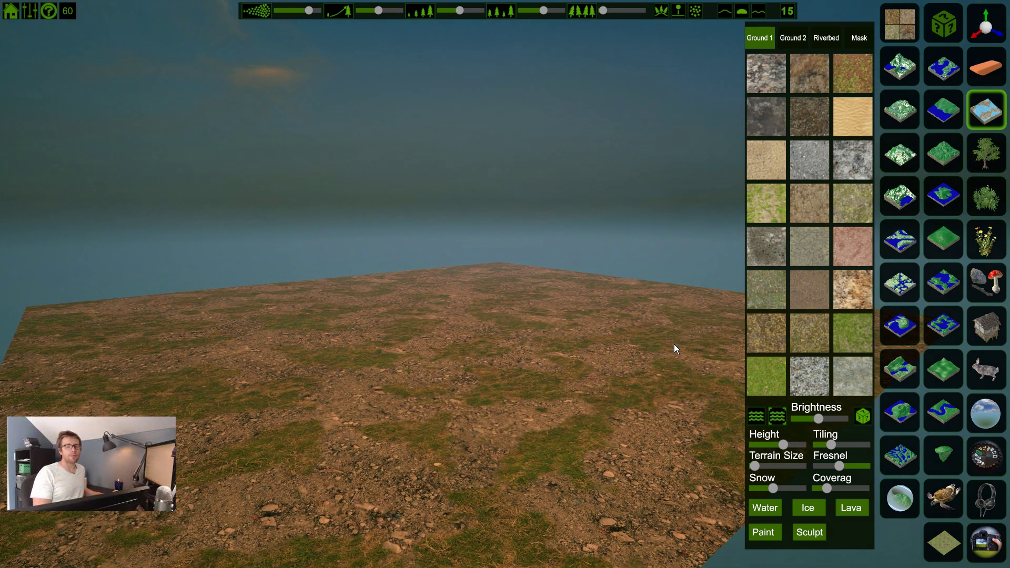
key("a")
right_click_drag(781, 468, 841, 428)
key("s")
right_click_drag(632, 437, 671, 406)
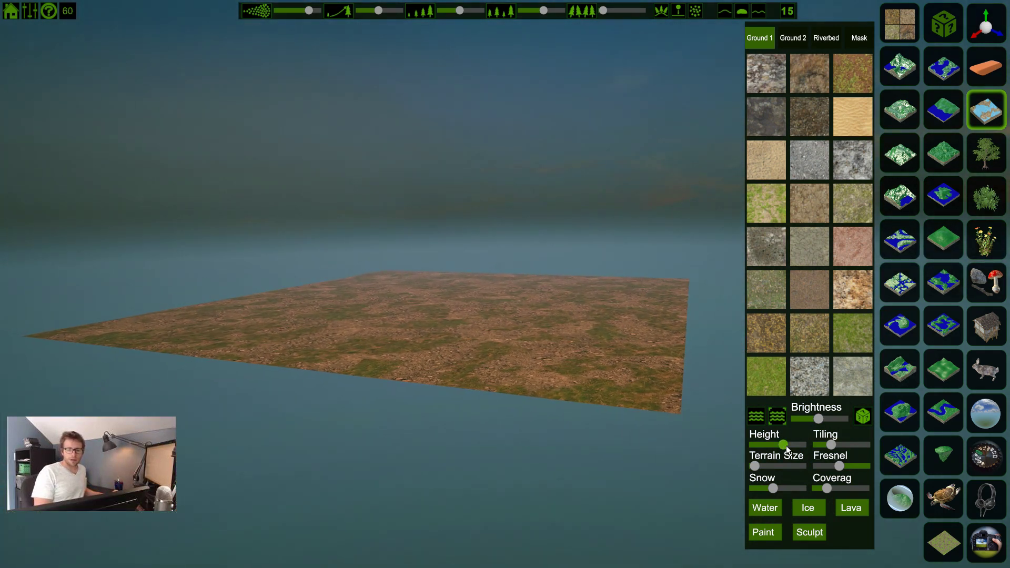
key("w")
mouse_move(605, 363)
right_mouse_down()
mouse_move(600, 311)
mouse_move(595, 352)
right_mouse_up()
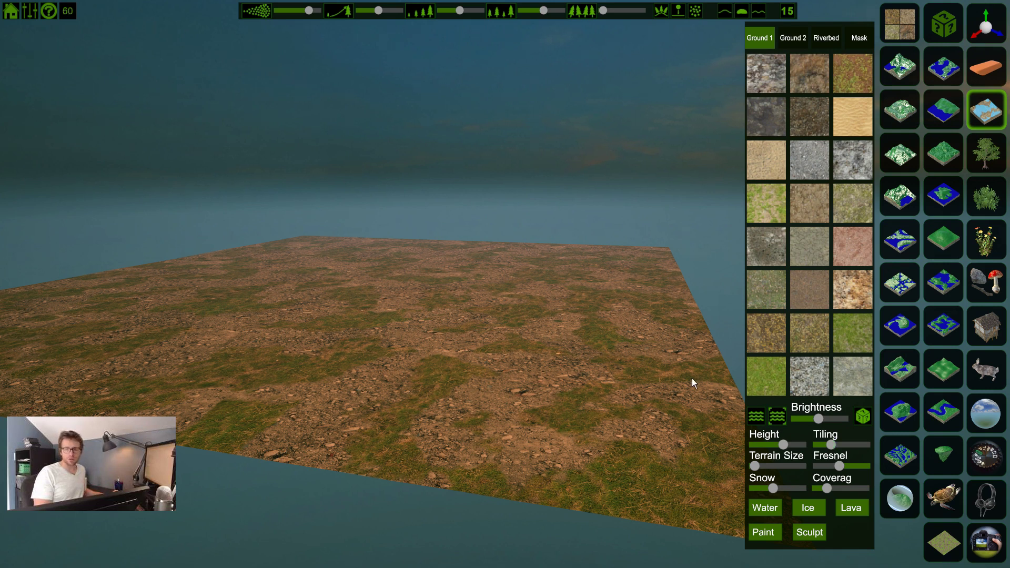
Raise the terrain texture's Tiling to its maximum and check the ground close up and from above
left_click_drag(829, 437, 878, 439)
key("w")
right_click_drag(871, 437, 921, 465)
key("w")
key("s")
right_click_drag(830, 481, 818, 420)
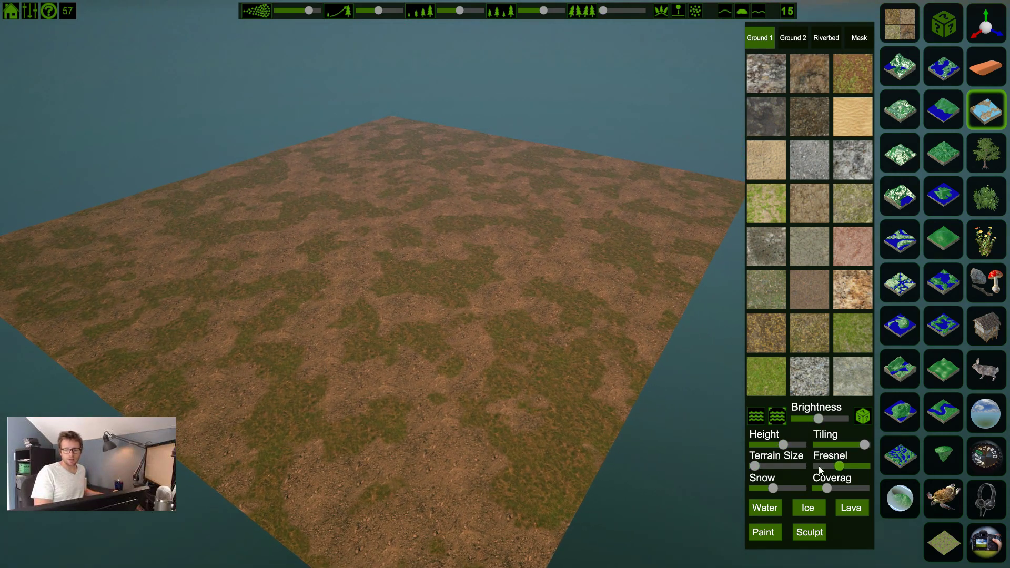
Increase the terrain texture's Terrain Size to about a quarter of its range
mouse_move(755, 466)
left_mouse_down()
mouse_move(817, 466)
mouse_move(768, 471)
left_mouse_up()
right_click_drag(602, 414, 690, 476)
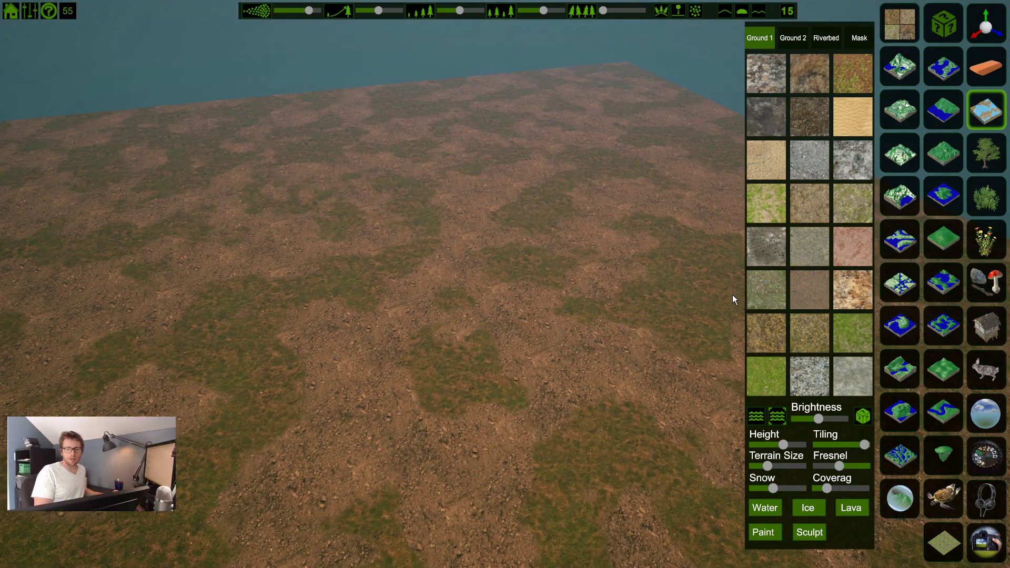
right_click_drag(591, 288, 642, 384)
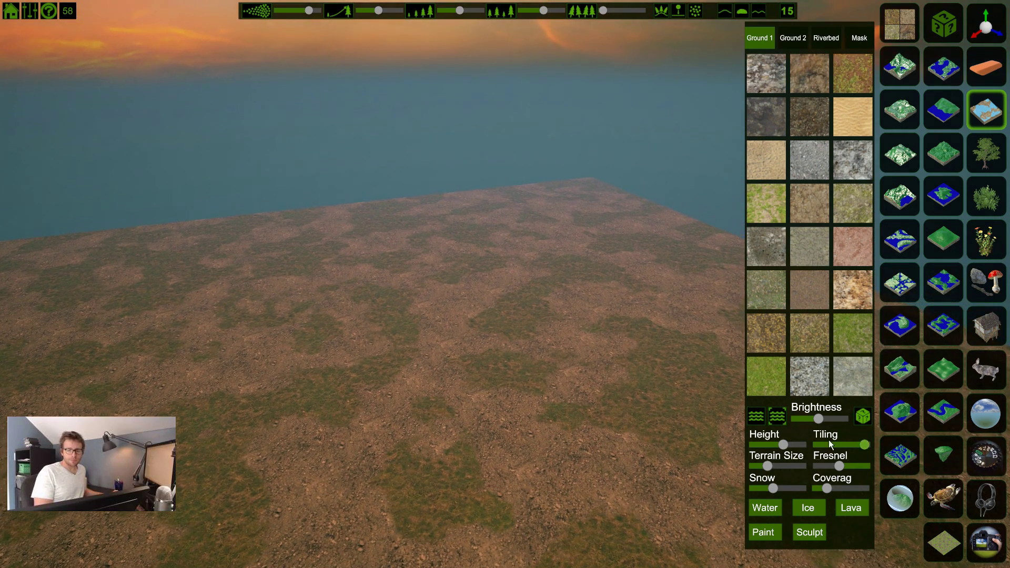
right_click_drag(397, 365, 584, 368)
key("w")
right_click_drag(515, 363, 490, 356)
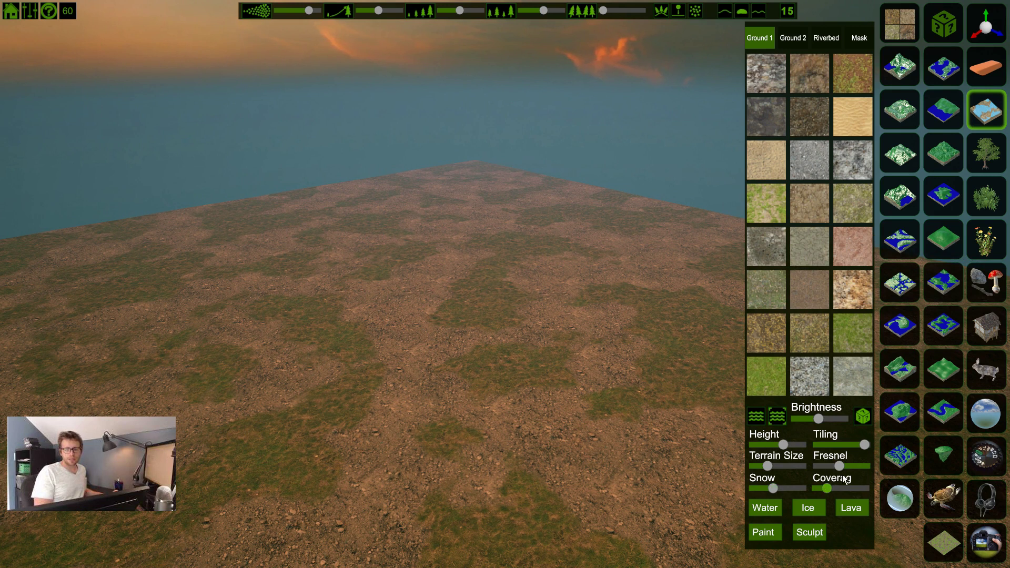
key("a")
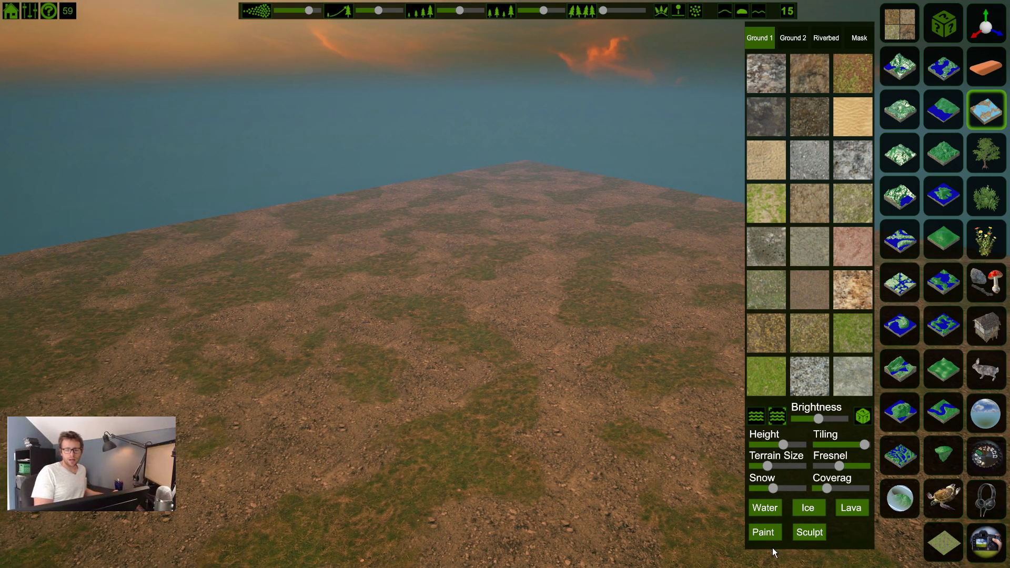
right_click_drag(565, 308, 556, 267)
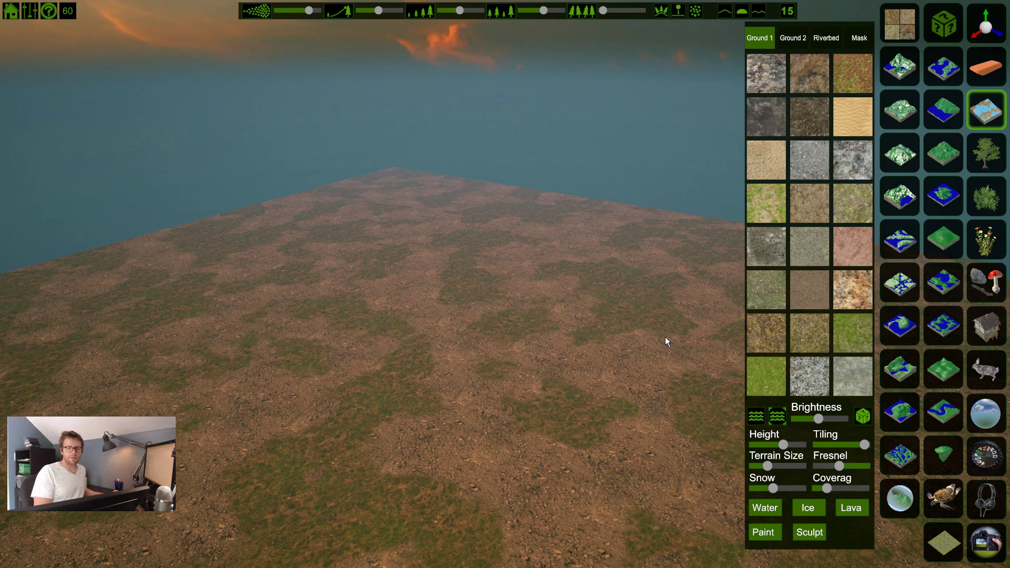
right_click_drag(737, 331, 716, 348)
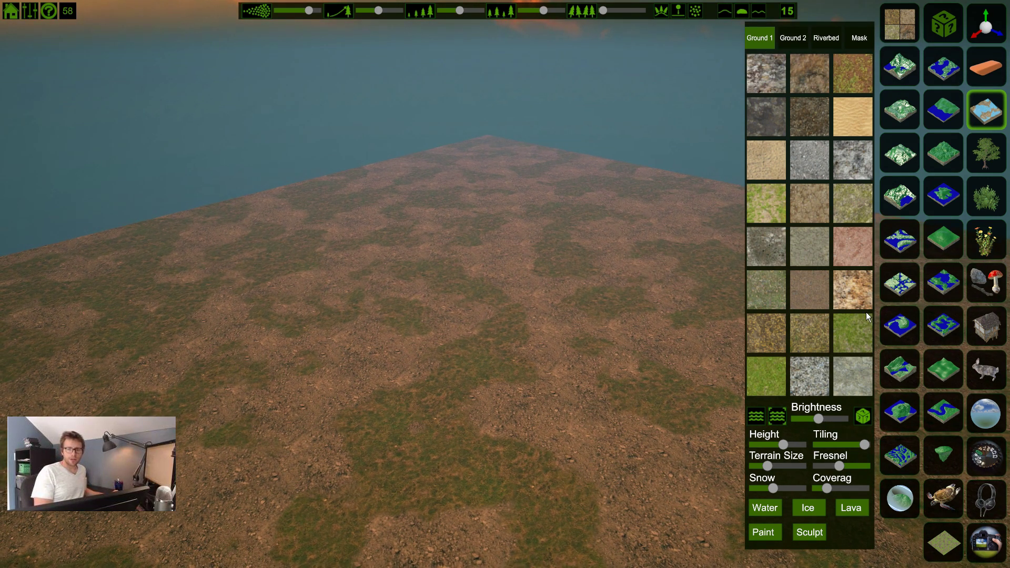
Try the green grass and sand textures for Ground 1 and apply the dry, patchy grass one in the fourth row
left_click(854, 333)
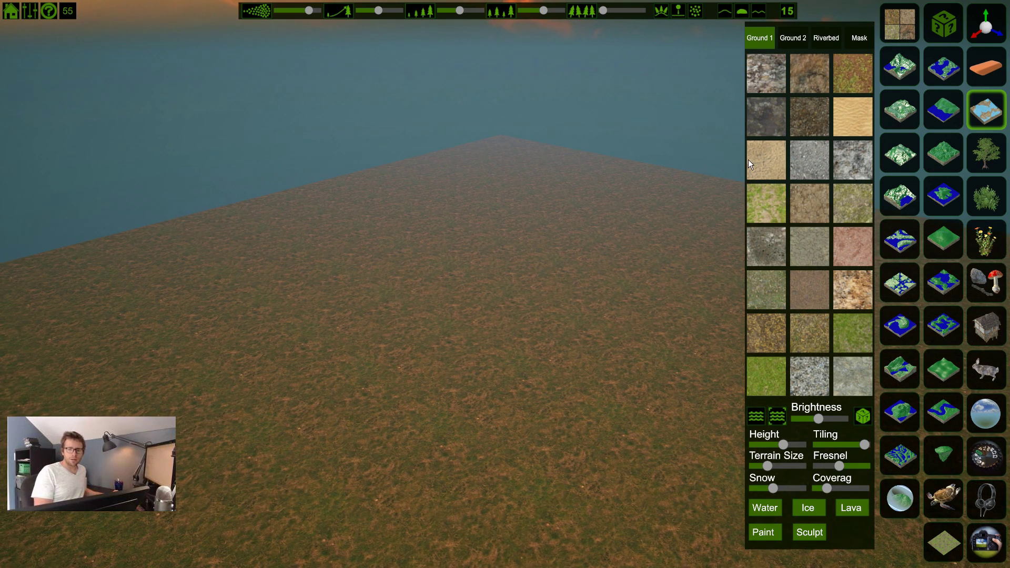
left_click(766, 161)
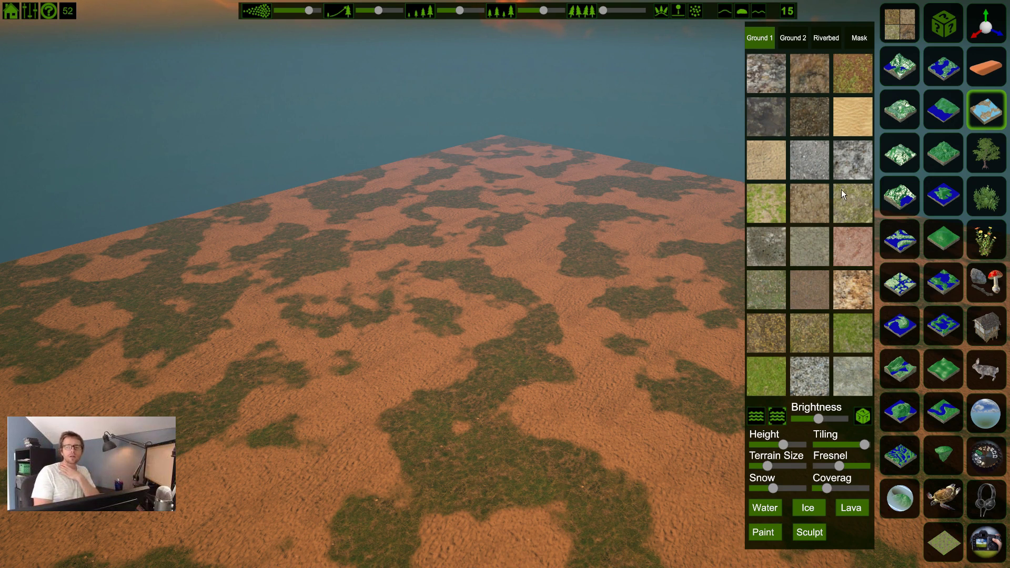
left_click(847, 213)
right_click_drag(523, 271, 602, 351)
right_click_drag(503, 251, 510, 173)
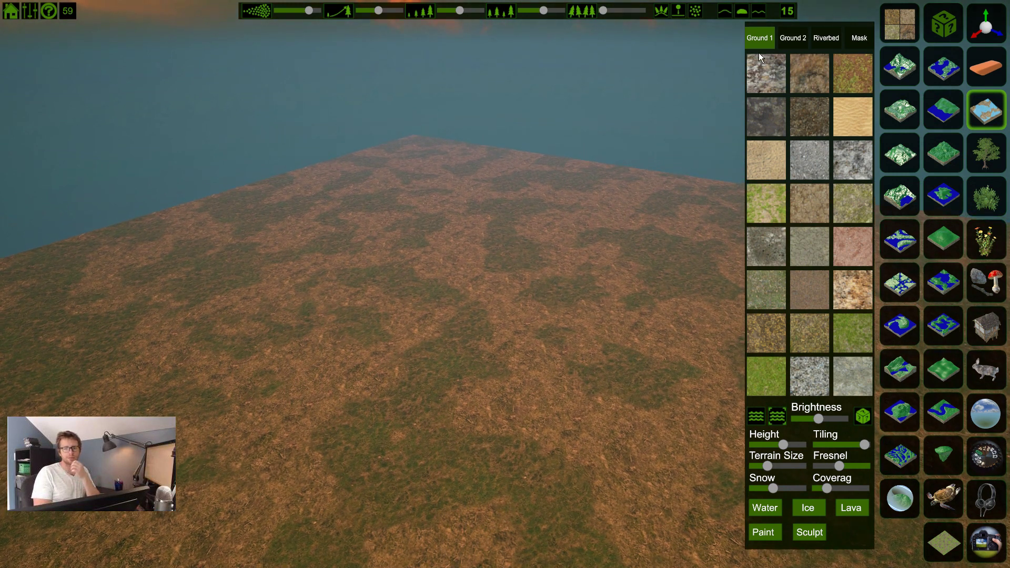
Try the reddish moss texture for Ground 2 and apply the bright green grass texture in the last row
left_click(796, 40)
left_click(856, 80)
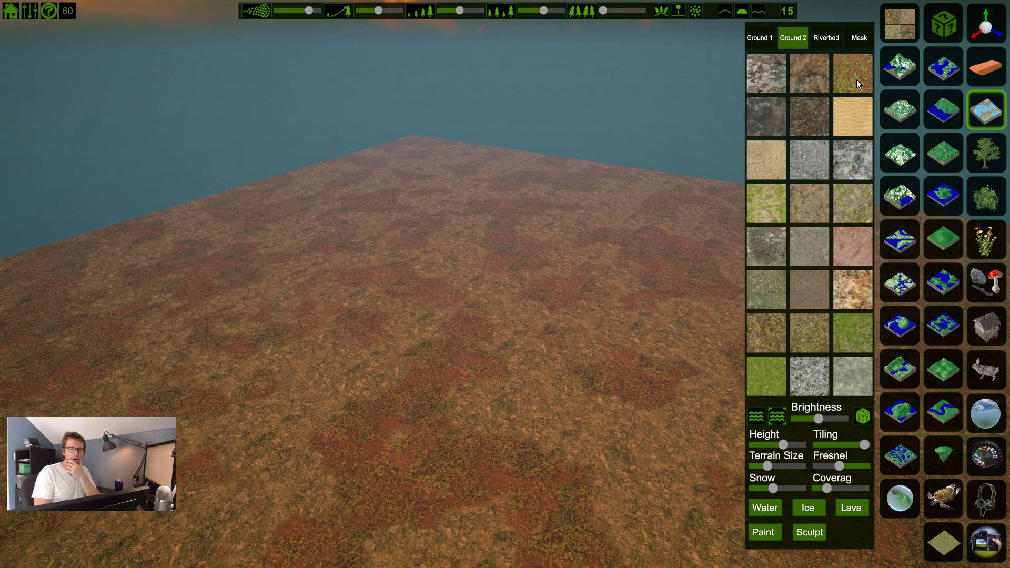
left_click(768, 378)
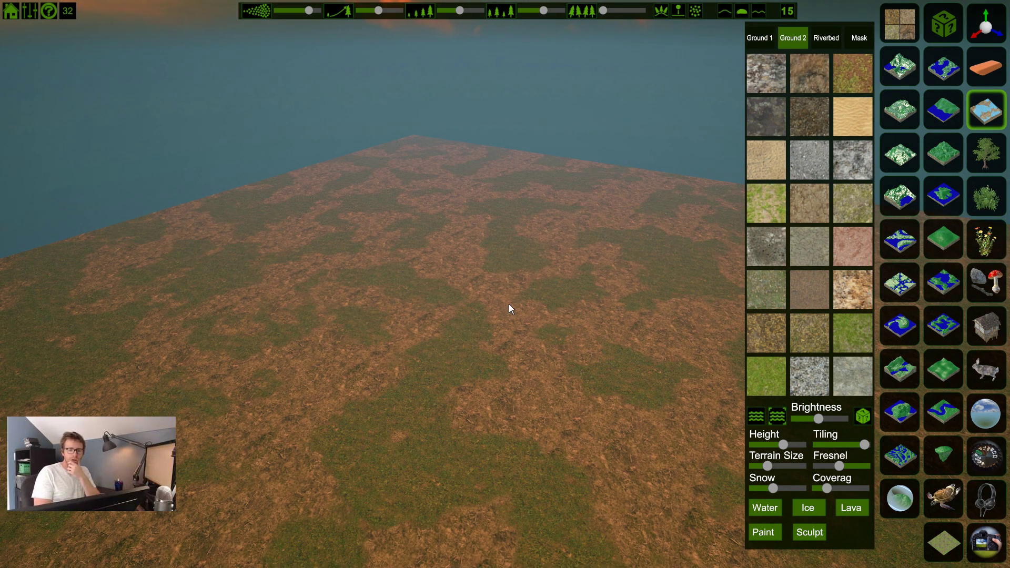
right_click_drag(455, 324, 578, 399)
key("s")
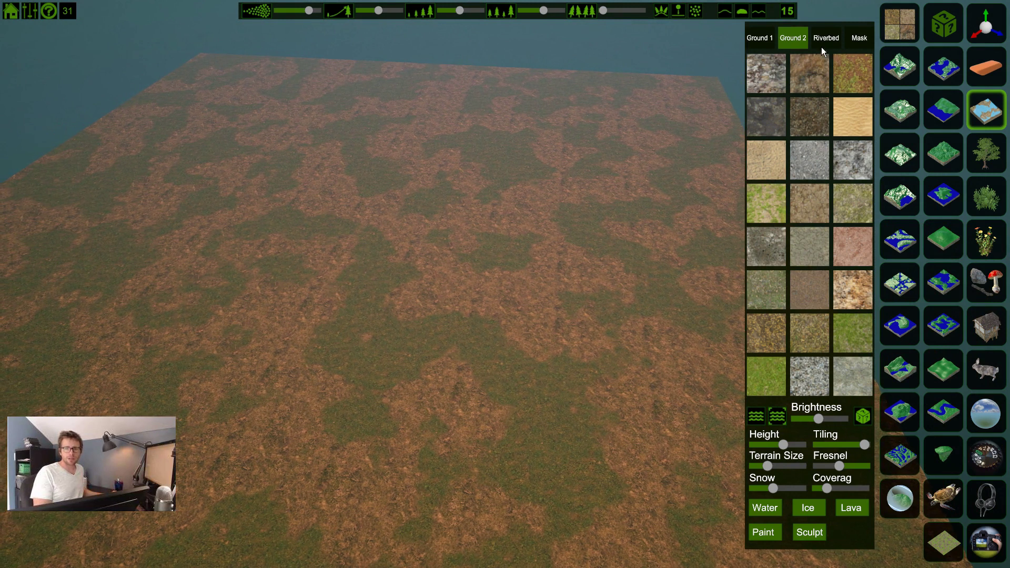
Try the various ground masks and apply the first one, with black above and white below
left_click(861, 39)
left_click(762, 75)
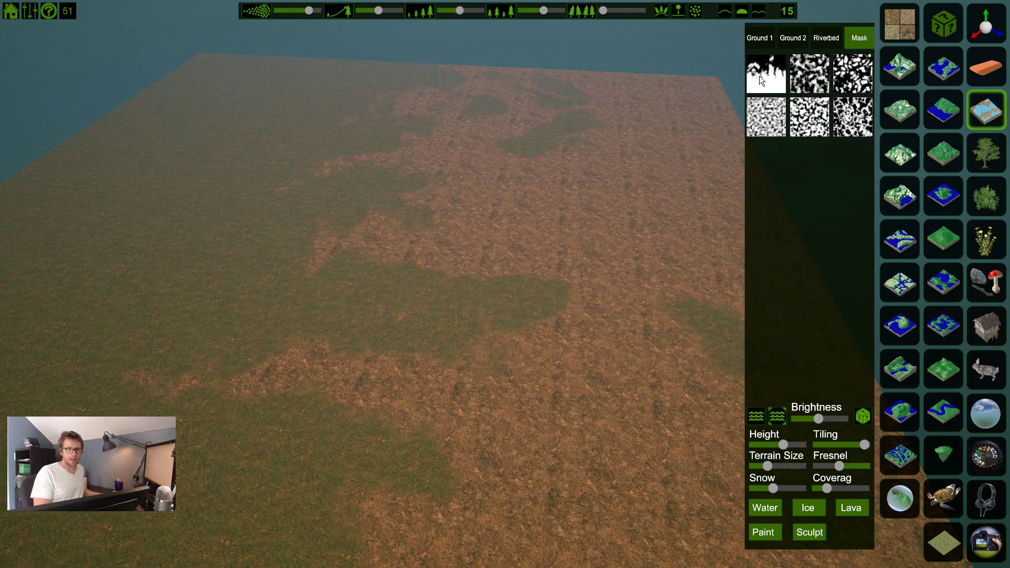
right_click_drag(462, 225, 522, 200)
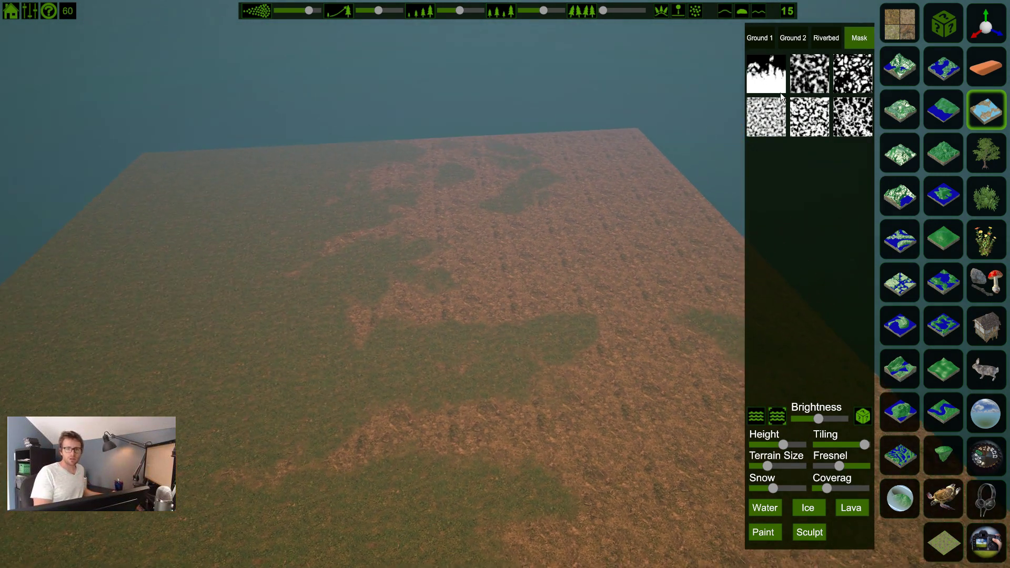
left_click(806, 83)
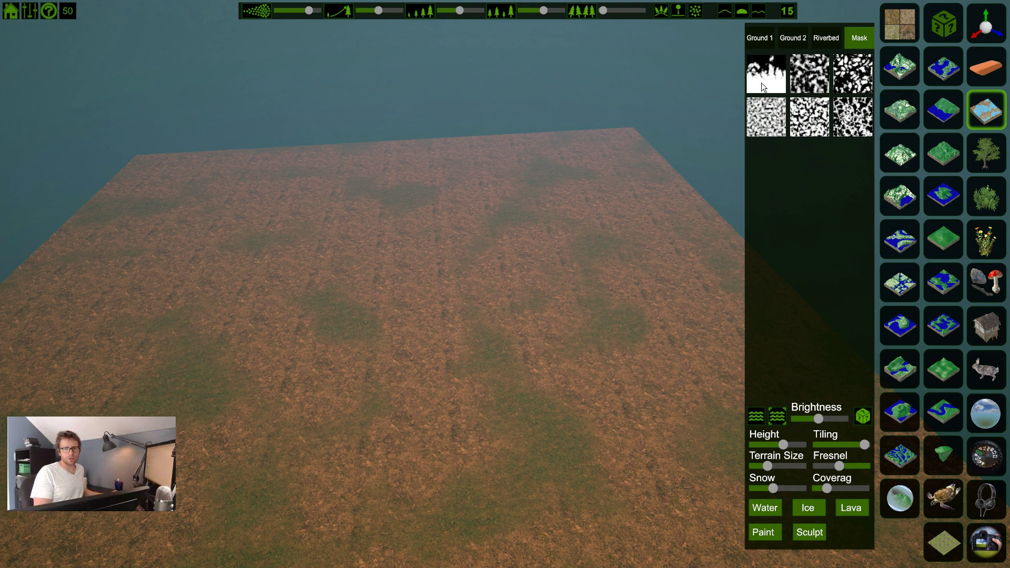
left_click(761, 129)
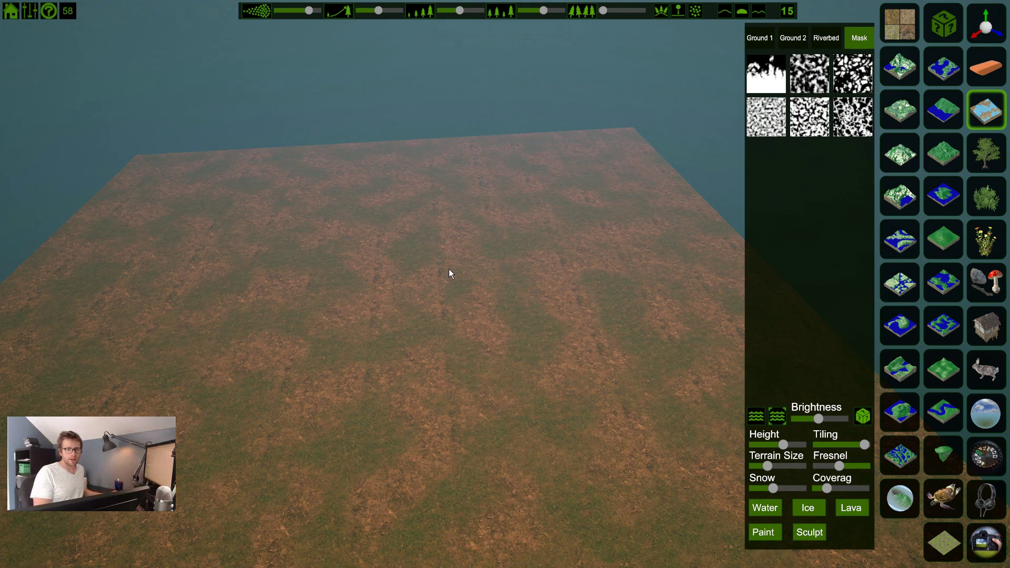
left_click(798, 110)
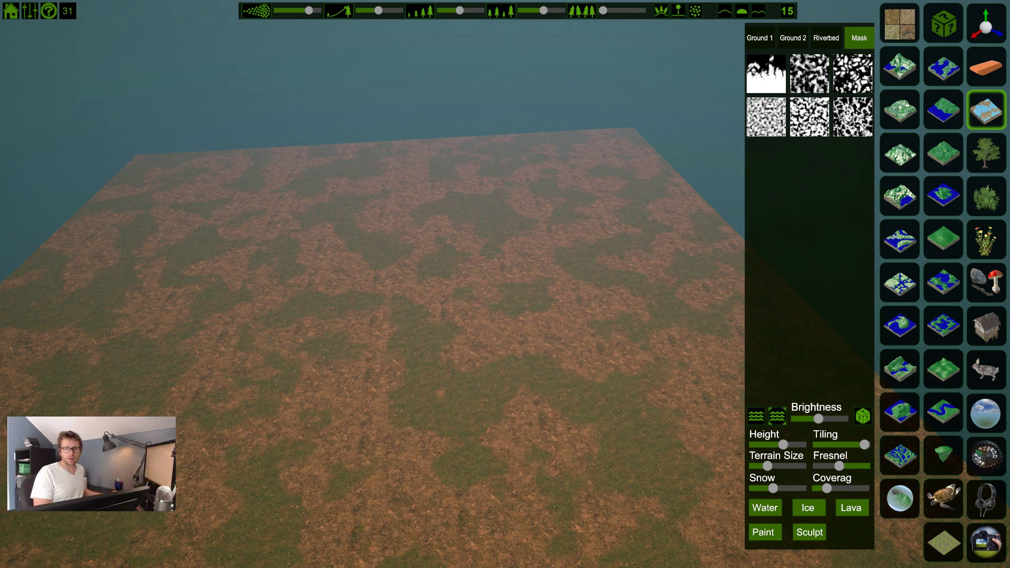
left_click(861, 128)
left_click(859, 77)
left_click(796, 82)
left_click(778, 83)
right_click_drag(707, 114, 768, 152)
right_click_drag(309, 208, 474, 259)
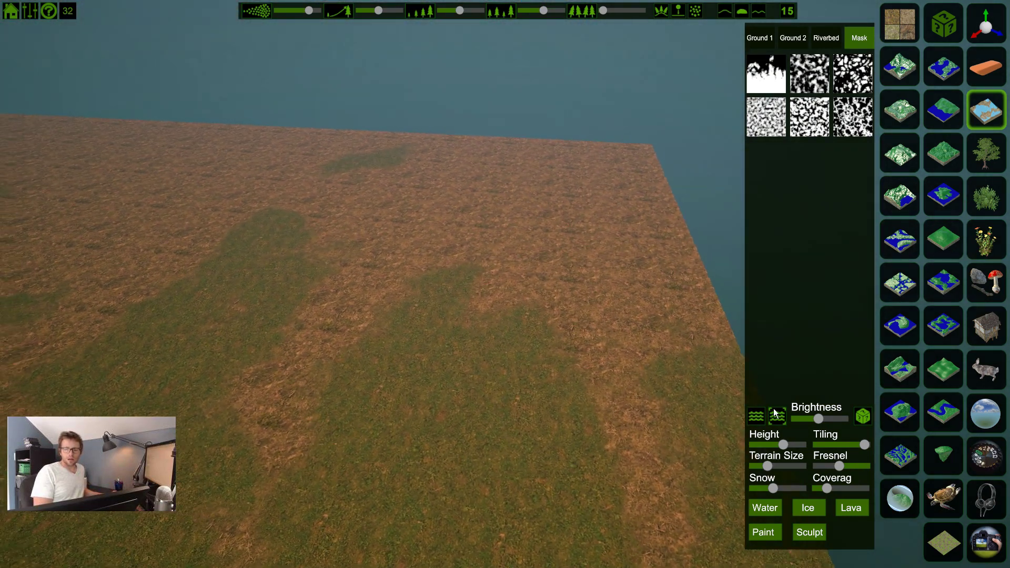
Try near-maximum terrain texture Brightness and settle it at about two thirds of its range
left_click_drag(819, 419, 844, 422)
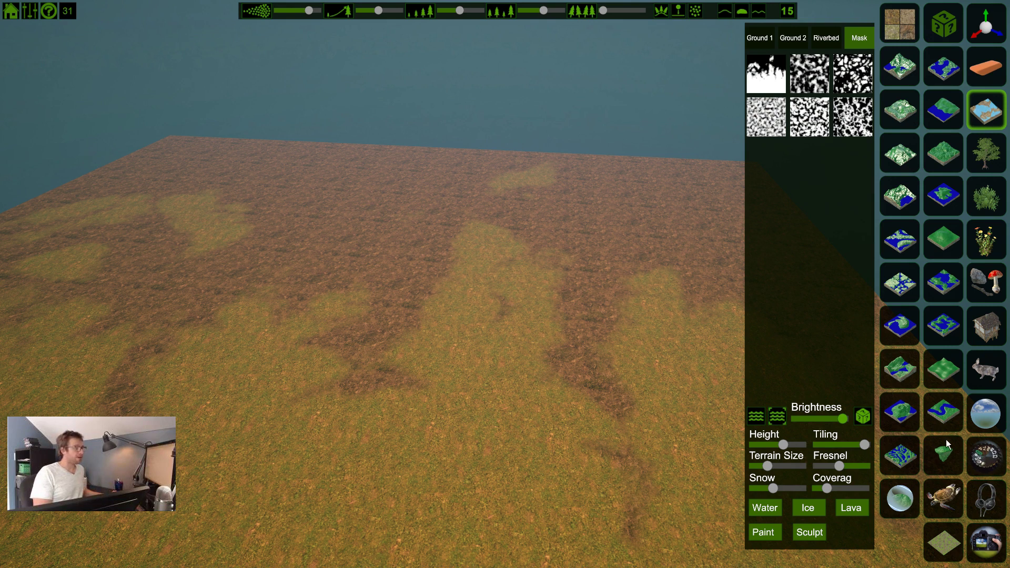
right_click_drag(518, 376, 474, 378)
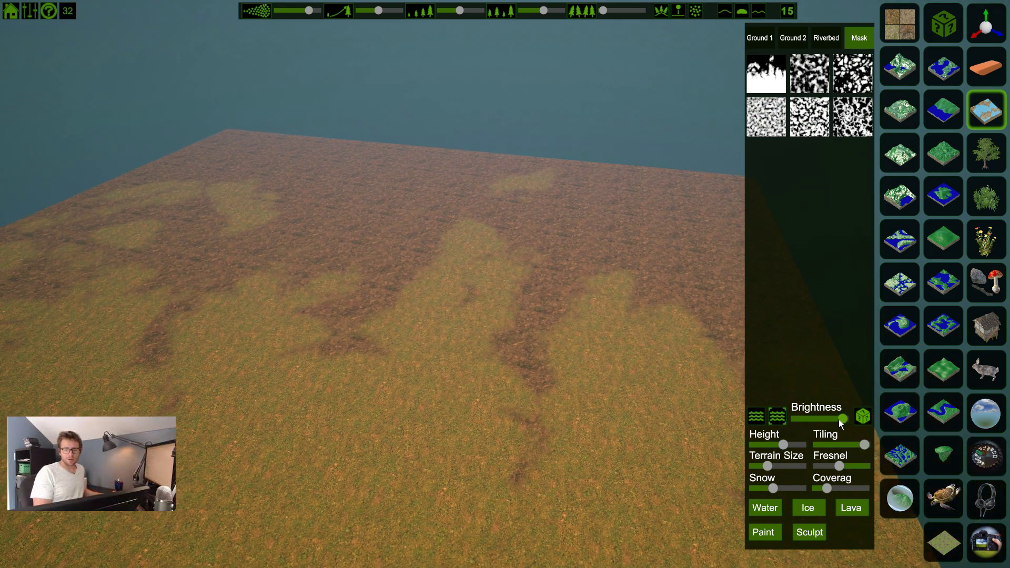
left_click_drag(841, 419, 829, 419)
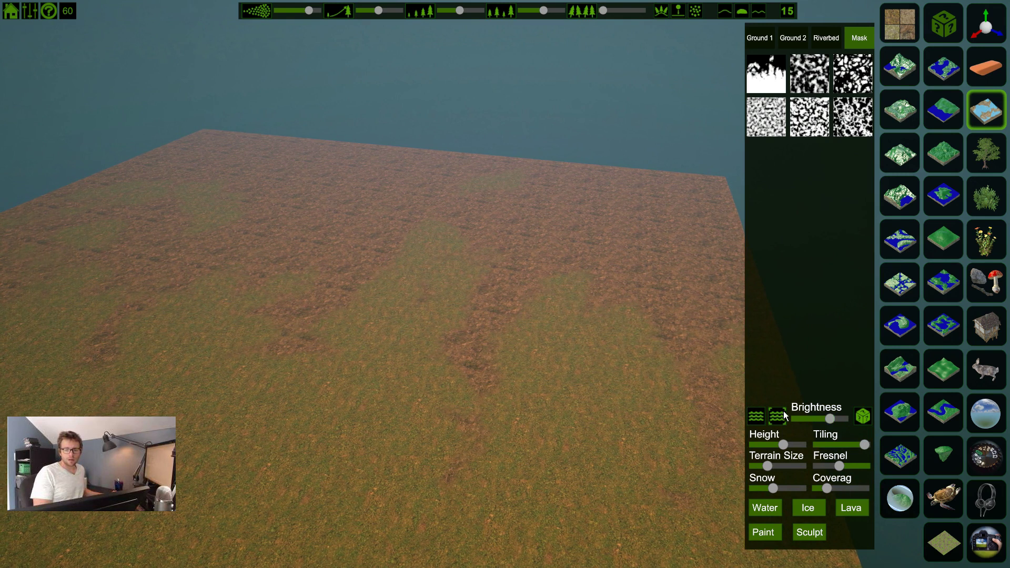
Randomize the terrain textures repeatedly until the ground is green grass with orange dirt patches
left_click(863, 416)
left_click(863, 417)
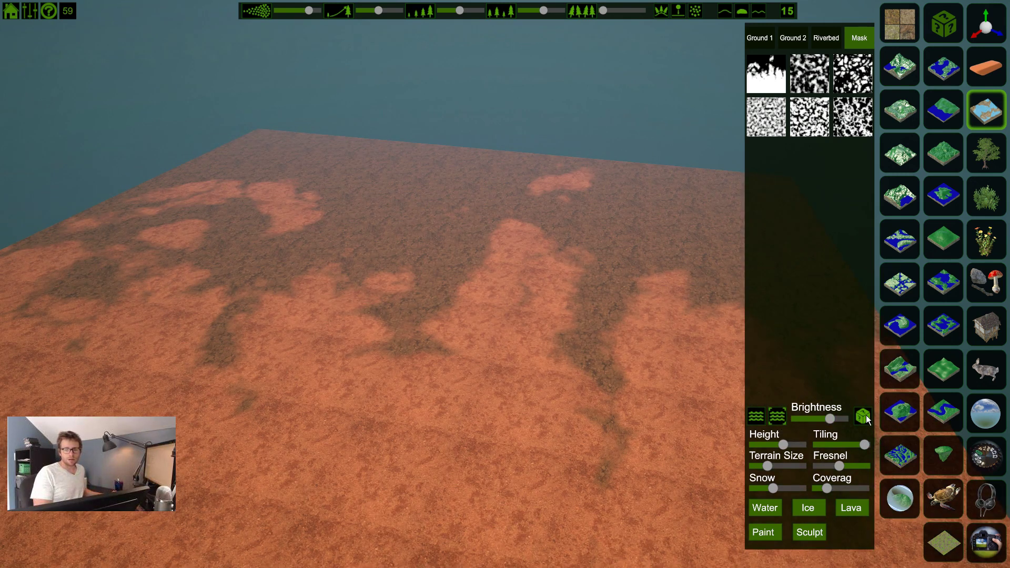
left_click(863, 417)
left_click(862, 416)
left_click(863, 417)
left_click(863, 417)
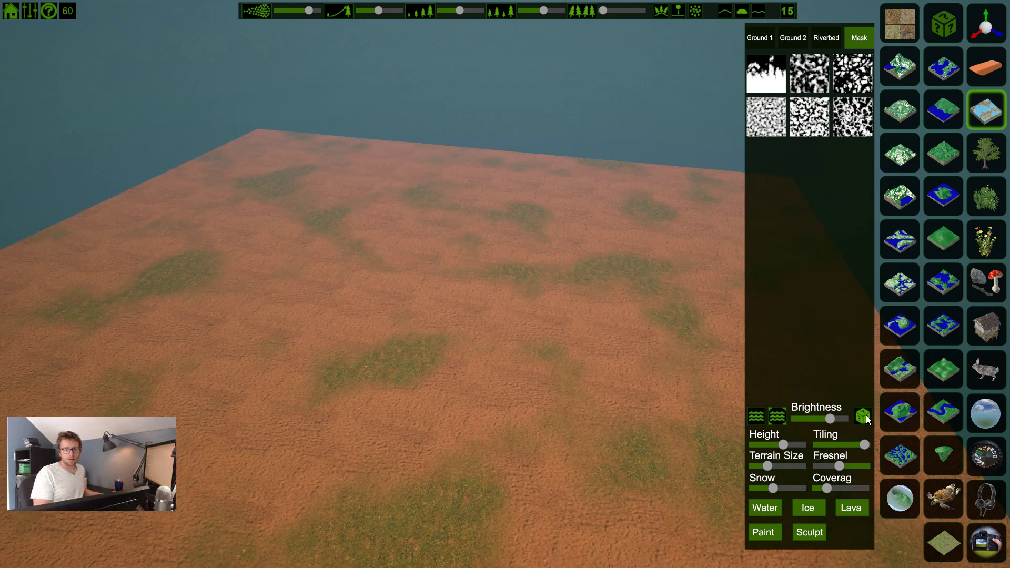
left_click(863, 417)
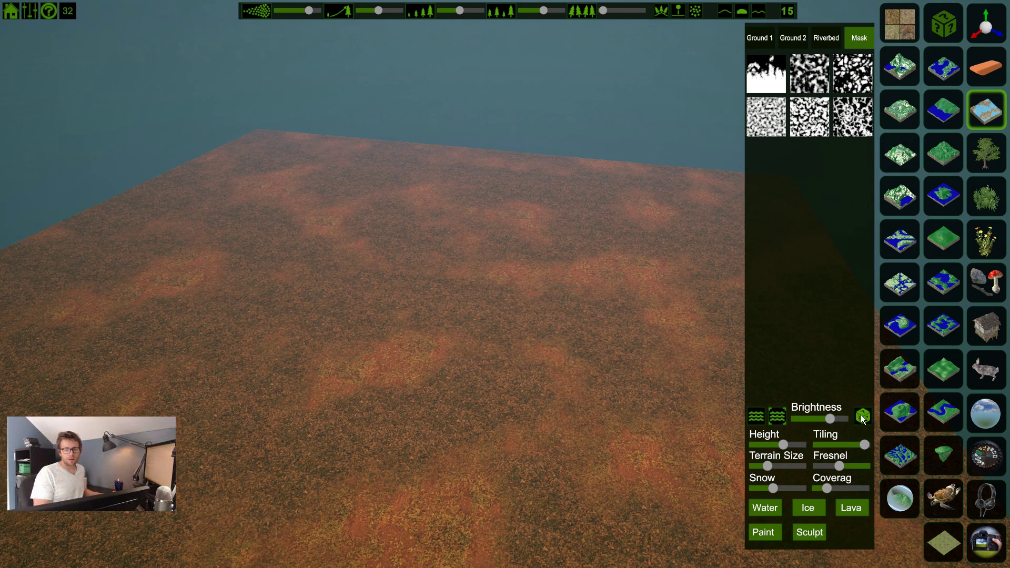
left_click(862, 416)
left_click(862, 417)
right_click_drag(534, 339, 183, 207)
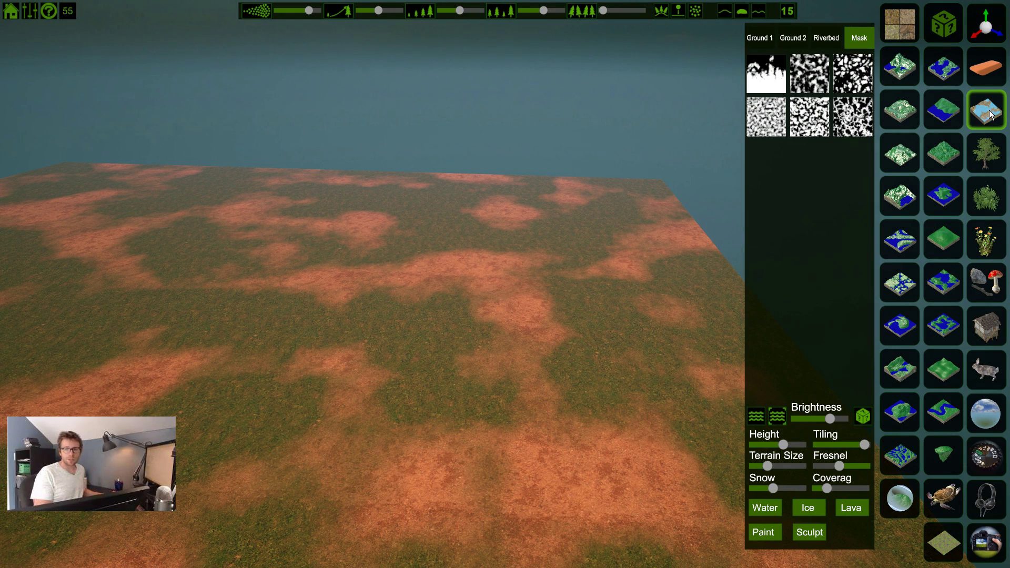
right_click_drag(312, 281, 505, 284)
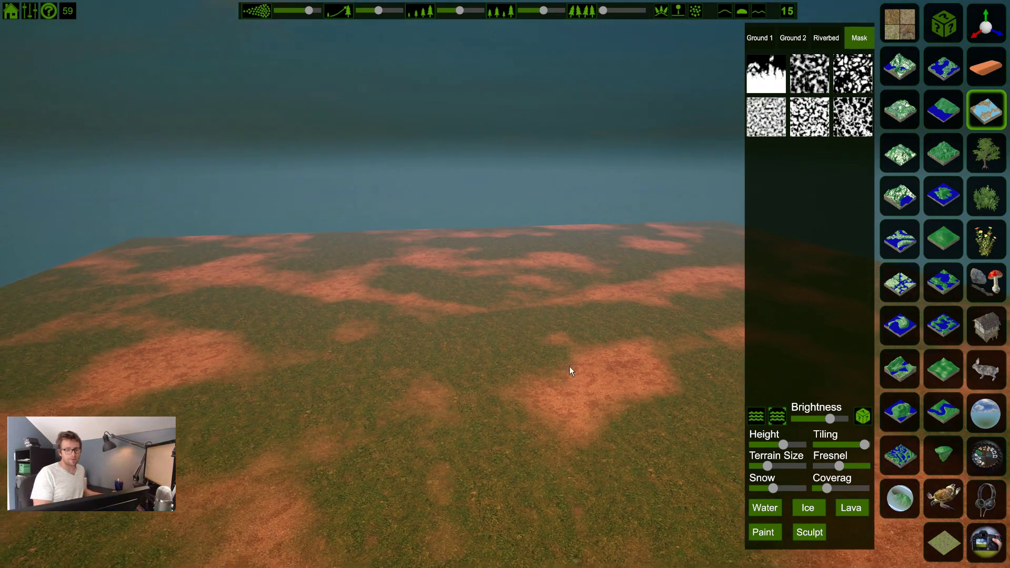
Sculpt the middle of the flat ground into a broad terraced hill with a large brush
left_click(813, 534)
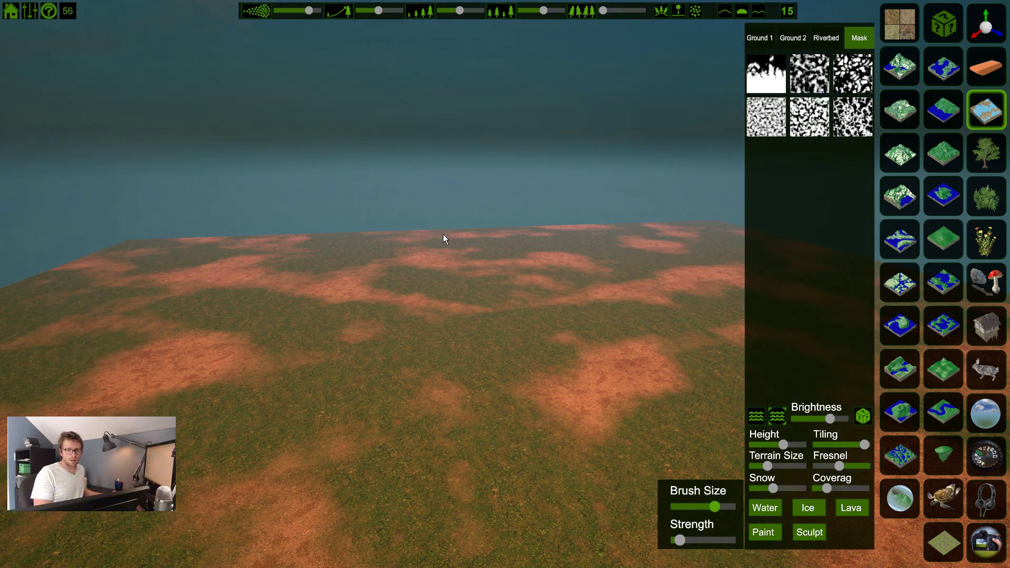
key("s")
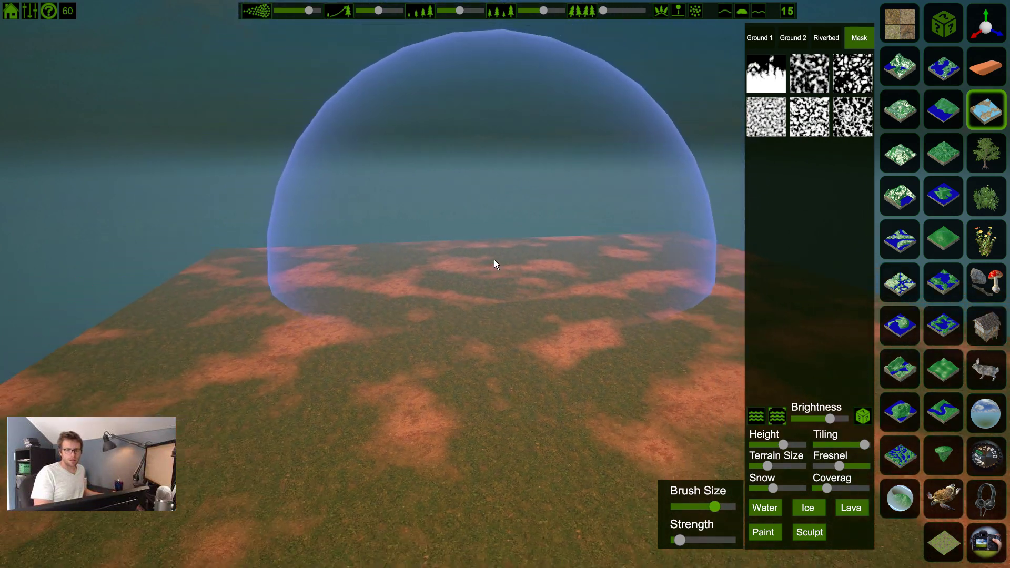
scroll(529, 285, "down", 4)
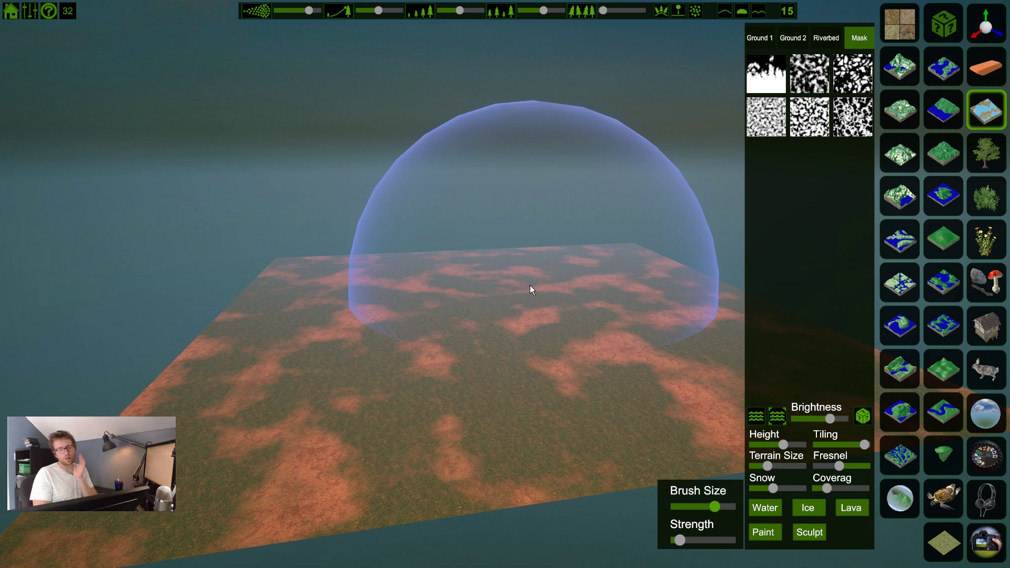
mouse_move(529, 285)
left_mouse_down()
mouse_move(538, 262)
mouse_move(504, 354)
mouse_move(541, 311)
mouse_move(595, 292)
left_mouse_up()
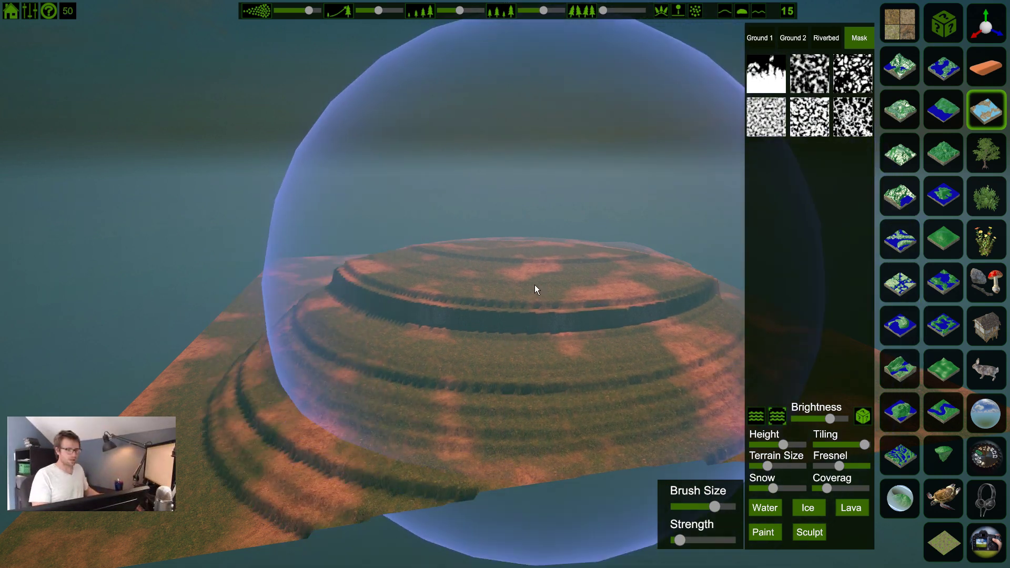
mouse_move(539, 260)
left_mouse_down()
mouse_move(536, 273)
mouse_move(505, 291)
mouse_move(520, 289)
left_mouse_up()
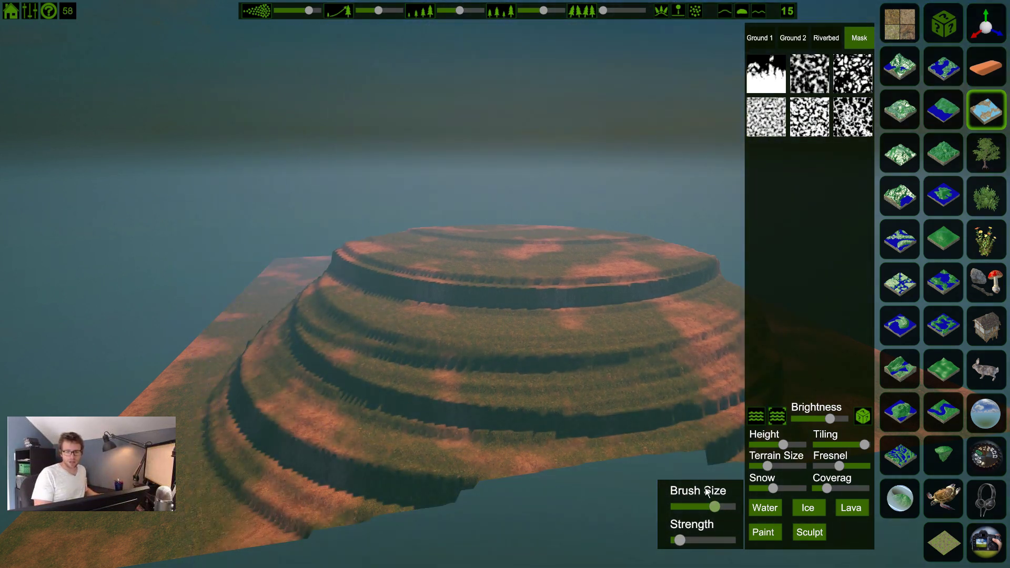
Reduce the sculpting Brush Size to near its minimum and raise small mounds on the hill's top and front terraces
key("space")
mouse_move(502, 376)
right_mouse_down()
mouse_move(528, 388)
mouse_move(584, 383)
mouse_move(554, 379)
right_mouse_up()
mouse_move(461, 274)
left_mouse_down()
mouse_move(541, 257)
mouse_move(592, 275)
left_mouse_up()
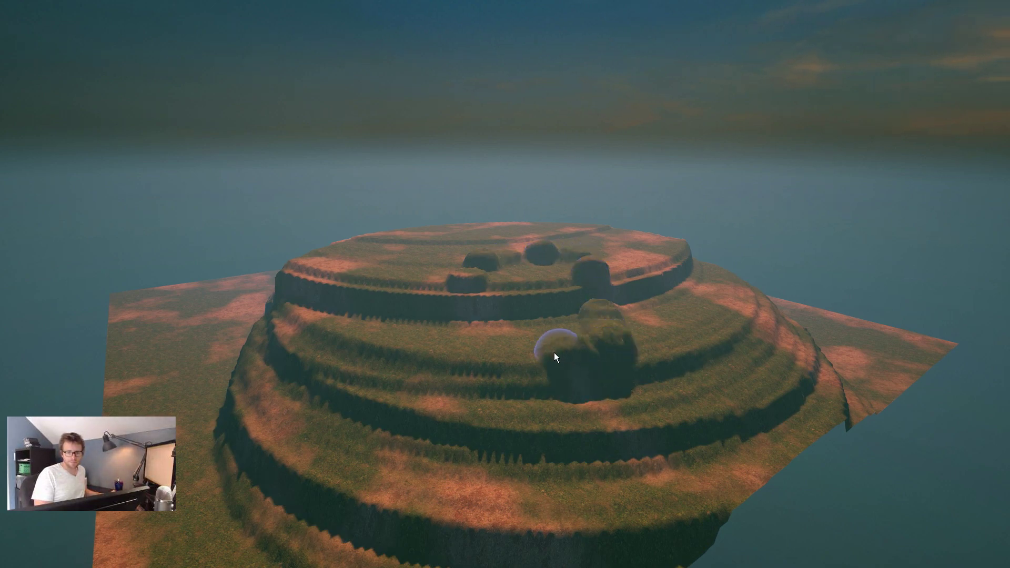
mouse_move(528, 350)
left_mouse_down()
mouse_move(607, 344)
mouse_move(555, 391)
mouse_move(623, 378)
left_mouse_up()
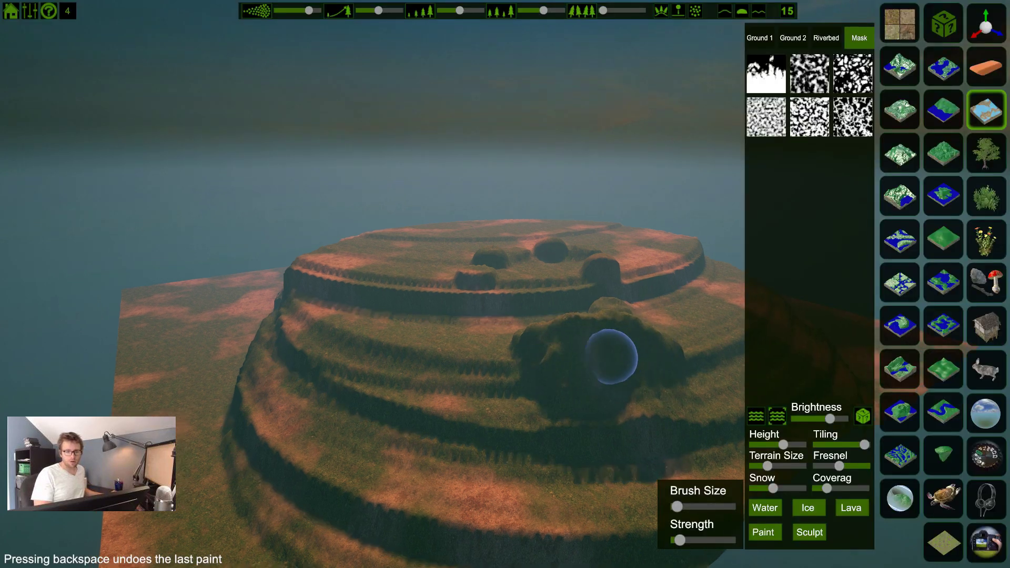
key("w")
mouse_move(605, 357)
right_mouse_down()
mouse_move(619, 356)
mouse_move(573, 383)
mouse_move(412, 428)
mouse_move(403, 406)
mouse_move(417, 368)
right_mouse_up()
mouse_move(416, 368)
left_mouse_down()
mouse_move(465, 336)
mouse_move(435, 332)
mouse_move(467, 296)
mouse_move(431, 253)
mouse_move(463, 281)
left_mouse_up()
key("d")
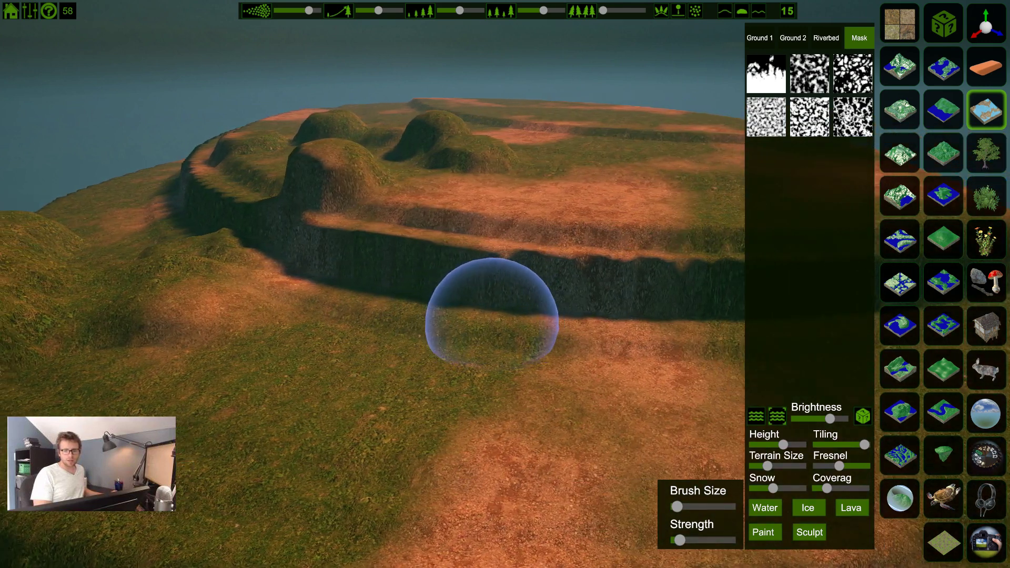
Raise a tall rounded mound in front of the terrace cliff and smaller mounds along the cliff's edge
right_click_drag(492, 326, 463, 368)
key("d")
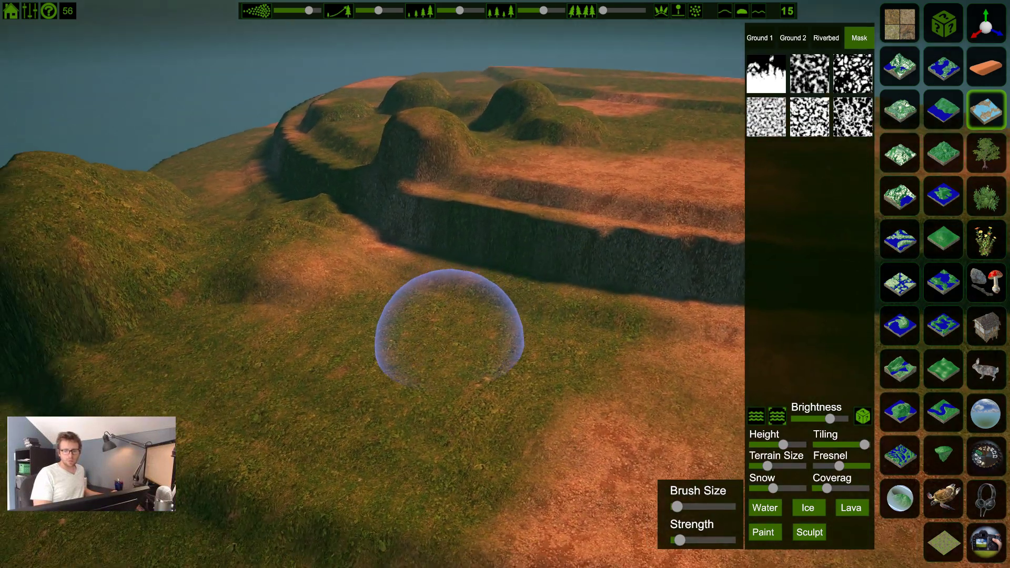
key("a")
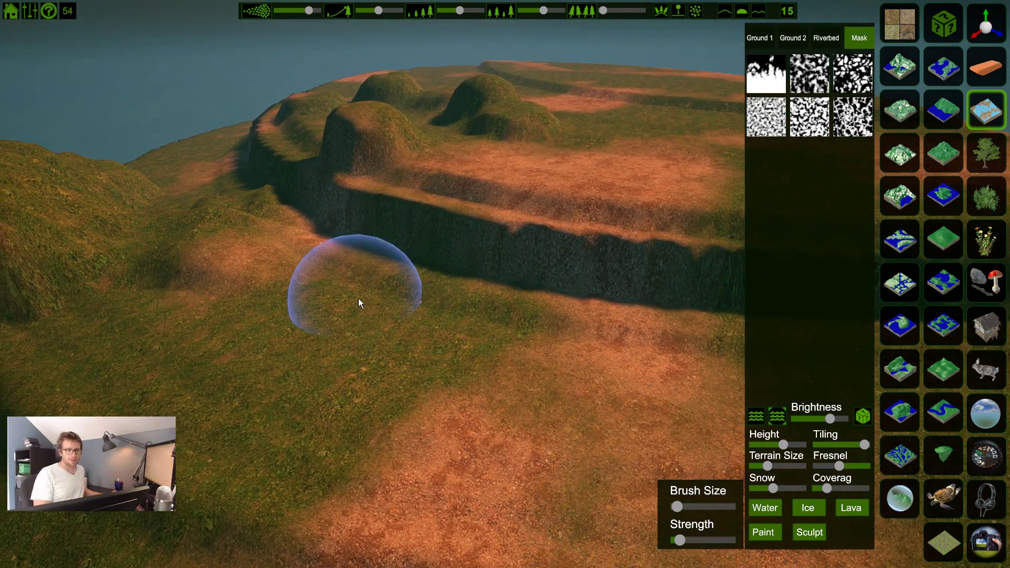
mouse_move(339, 284)
left_mouse_down()
mouse_move(351, 270)
mouse_move(419, 267)
mouse_move(321, 256)
mouse_move(349, 229)
mouse_move(401, 202)
mouse_move(445, 199)
left_mouse_up()
key("d")
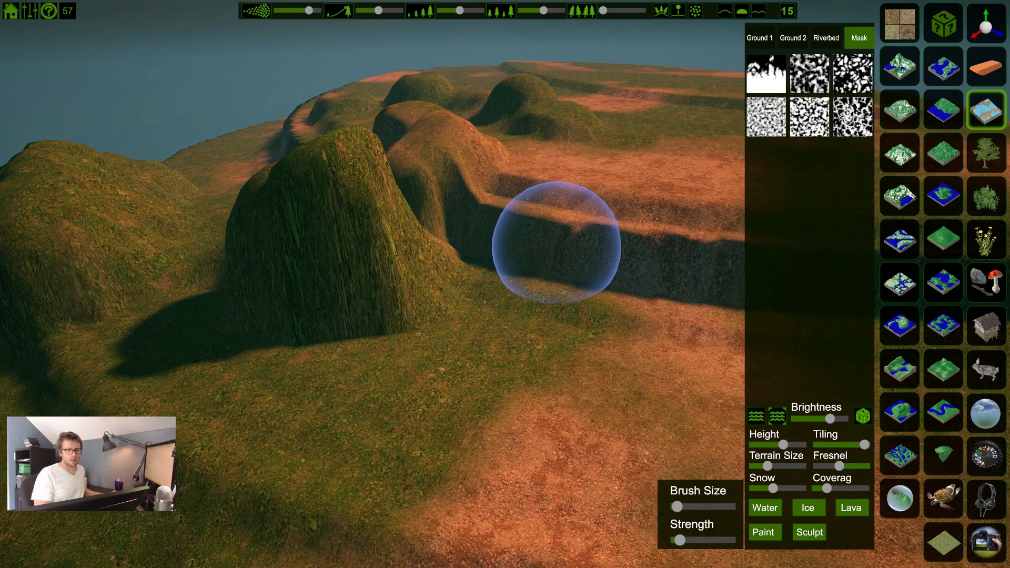
key("w")
left_click_drag(506, 178, 478, 190)
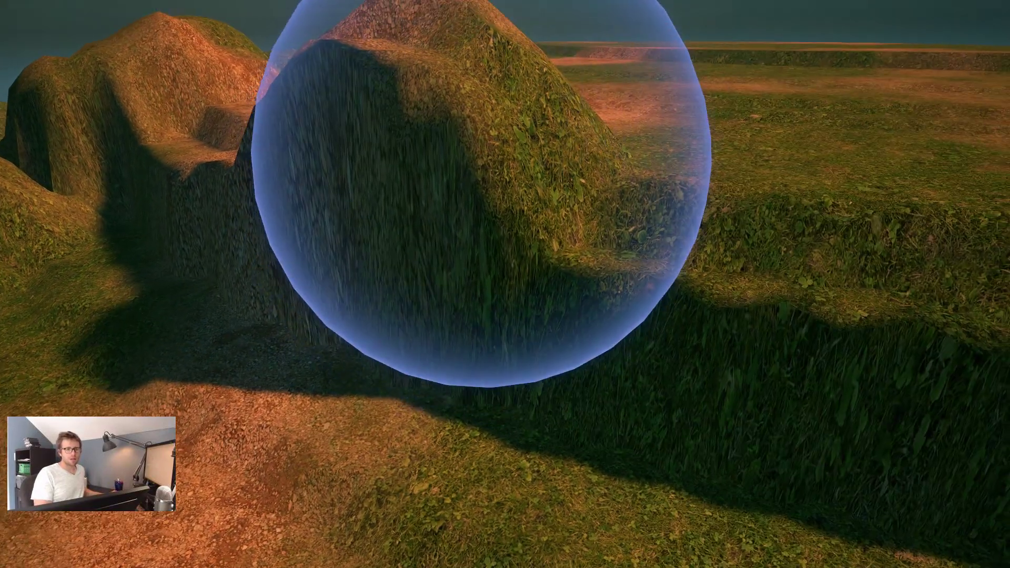
scroll(527, 207, "up", 10)
scroll(615, 200, "down", 15)
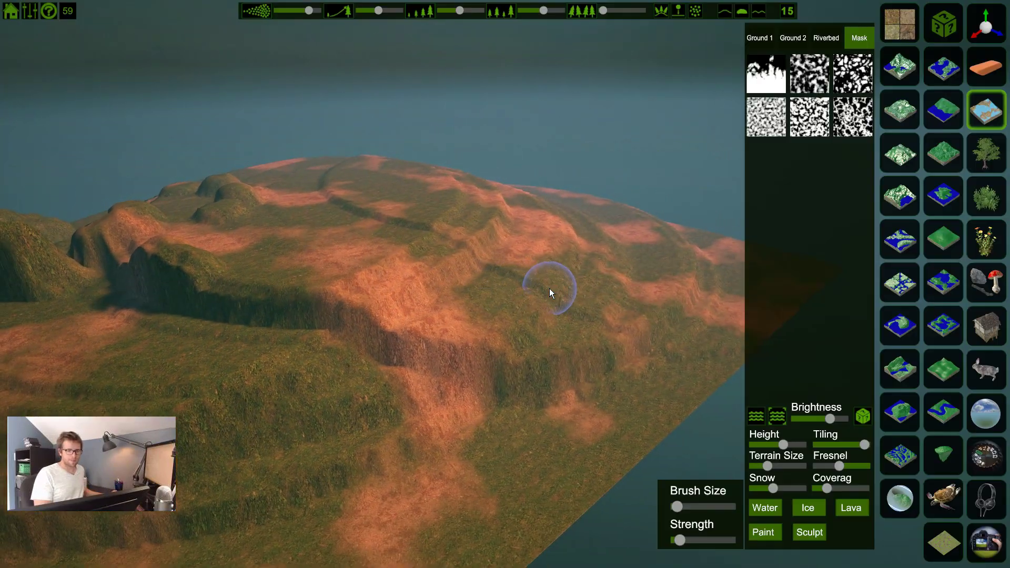
Raise a small mound on the lower side slope near the terrain's edge
mouse_move(548, 286)
right_mouse_down()
mouse_move(326, 300)
mouse_move(414, 291)
mouse_move(374, 279)
mouse_move(406, 237)
right_mouse_up()
mouse_move(498, 310)
right_mouse_down()
mouse_move(535, 330)
mouse_move(526, 350)
mouse_move(494, 350)
right_mouse_up()
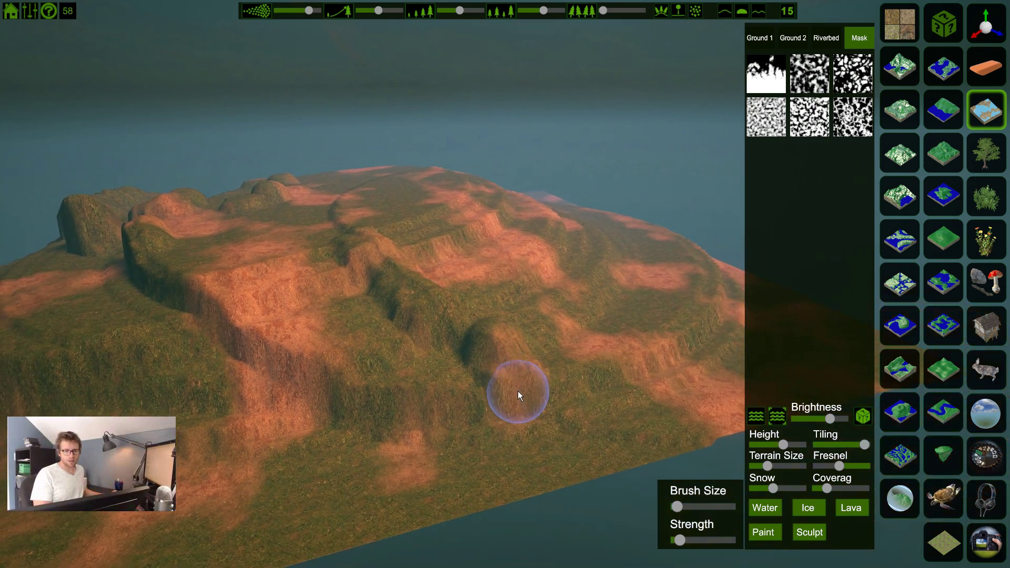
left_click_drag(518, 391, 535, 378)
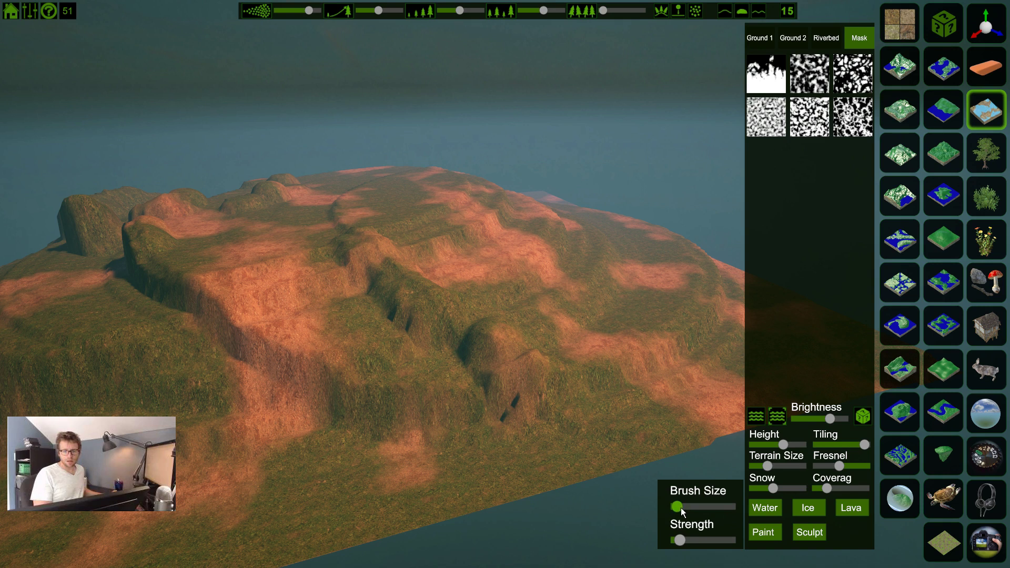
Increase the sculpting Strength slightly and build a tall, steep peak at the outer edge of the terrain
left_click_drag(683, 542, 686, 509)
mouse_move(553, 382)
left_mouse_down()
mouse_move(622, 319)
mouse_move(627, 273)
left_mouse_up()
key("d")
mouse_move(620, 289)
right_mouse_down()
mouse_move(399, 319)
mouse_move(412, 302)
mouse_move(377, 260)
right_mouse_up()
key("d")
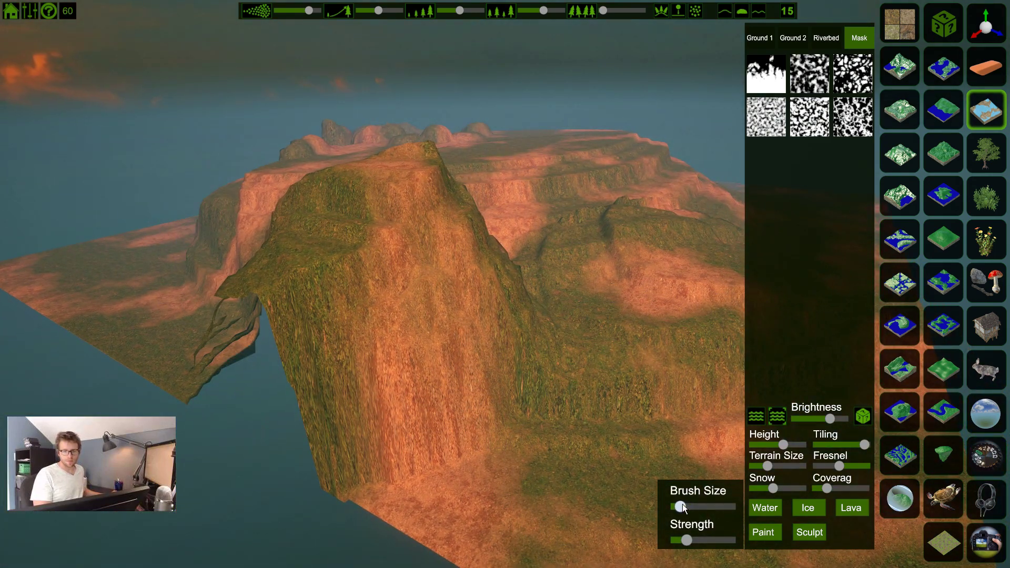
mouse_move(424, 236)
left_mouse_down()
mouse_move(407, 175)
mouse_move(411, 118)
left_mouse_up()
mouse_move(435, 134)
right_mouse_down()
mouse_move(369, 164)
mouse_move(271, 151)
right_mouse_up()
key("d")
key("d")
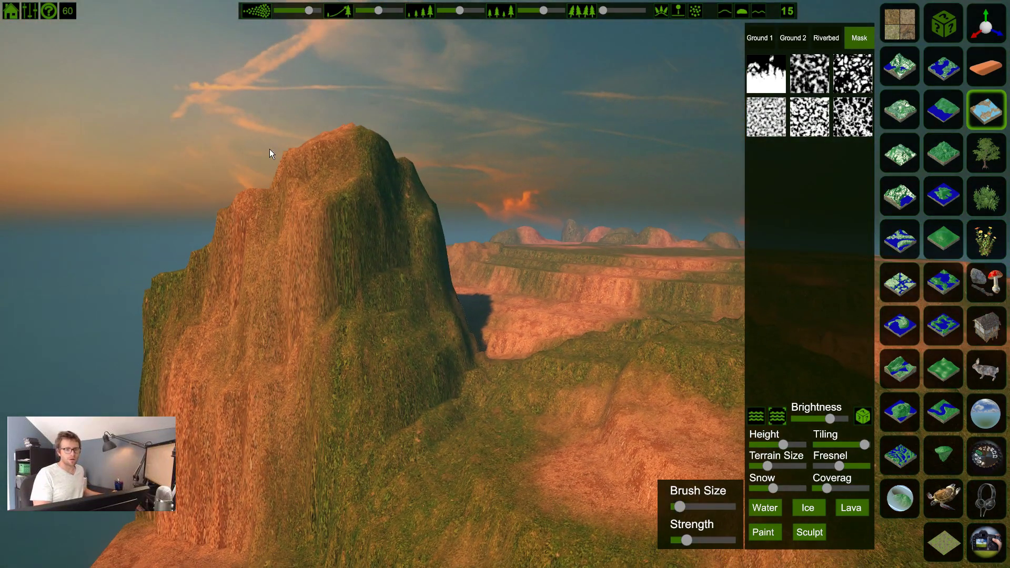
Sculpt low mounds and ridges on the ground between the tall peak and the terraced hill
mouse_move(380, 334)
left_mouse_down()
mouse_move(438, 374)
mouse_move(550, 348)
mouse_move(589, 360)
left_mouse_up()
key("d")
mouse_move(589, 360)
right_mouse_down()
mouse_move(636, 372)
mouse_move(526, 342)
right_mouse_up()
key("w")
key("d")
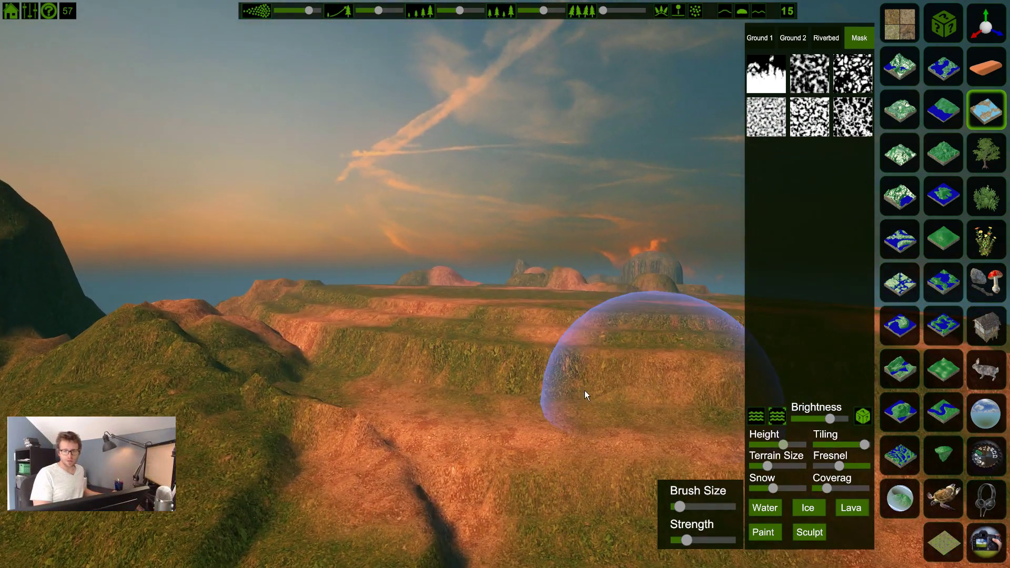
left_click_drag(554, 307, 562, 279)
key("d")
Build a tall, broad-based rounded mound on the hill's flat top
mouse_move(608, 310)
right_mouse_down()
mouse_move(608, 350)
mouse_move(581, 305)
mouse_move(461, 241)
mouse_move(484, 132)
mouse_move(446, 245)
mouse_move(452, 331)
mouse_move(365, 464)
mouse_move(393, 364)
mouse_move(437, 389)
right_mouse_up()
key("d")
key("space")
key("space")
left_click_drag(436, 390, 446, 342)
mouse_move(447, 342)
right_mouse_down()
mouse_move(447, 316)
mouse_move(551, 238)
mouse_move(446, 252)
right_mouse_up()
key("a")
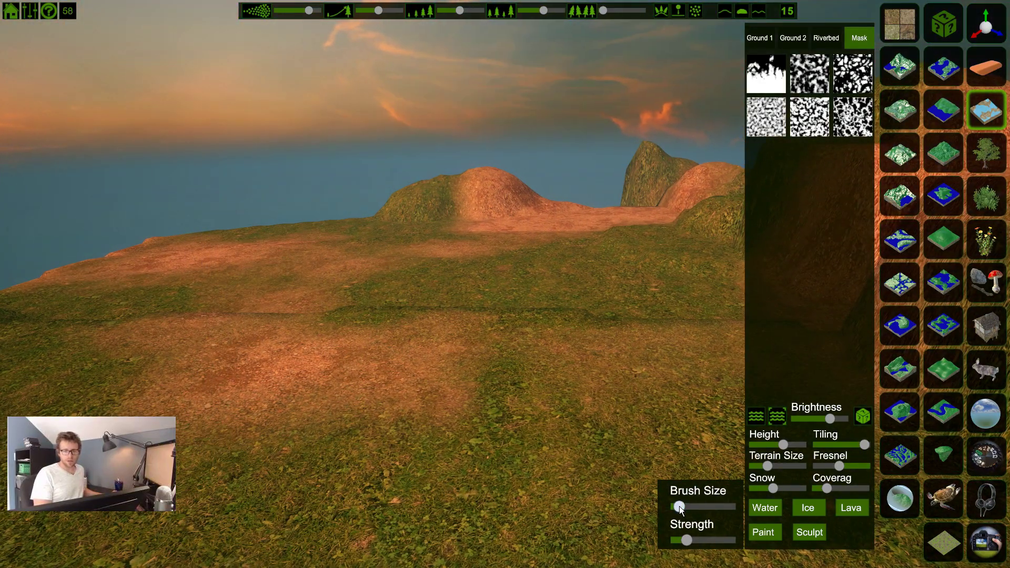
mouse_move(548, 386)
left_mouse_down()
mouse_move(541, 339)
mouse_move(551, 294)
mouse_move(434, 206)
mouse_move(430, 179)
left_mouse_up()
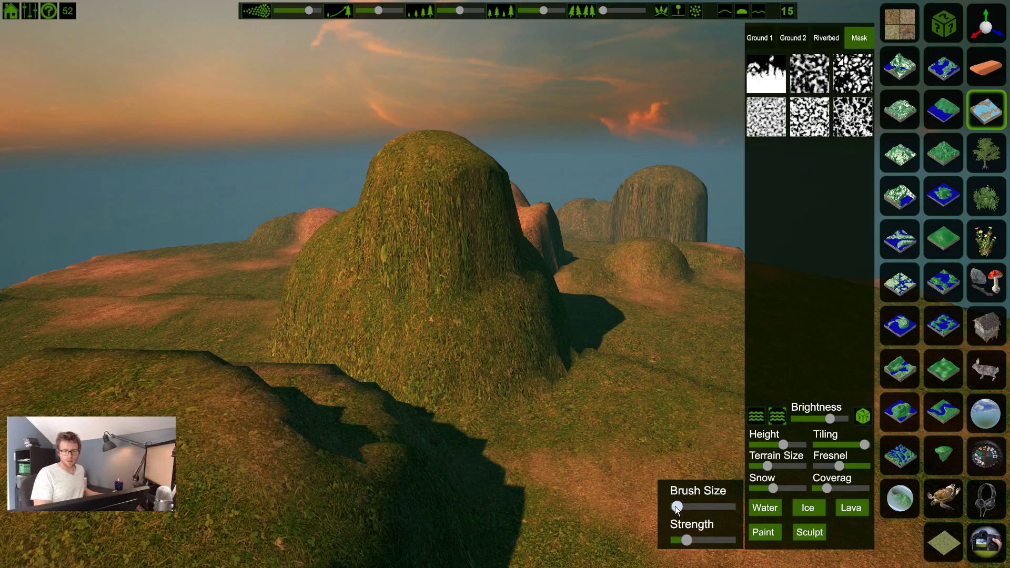
Sculpt additional steep pillars beside the rounded mounds on the hilltop with a near-minimum Brush Size
left_click_drag(456, 208, 498, 199)
key("d")
mouse_move(496, 207)
right_mouse_down()
mouse_move(389, 227)
mouse_move(323, 140)
mouse_move(210, 173)
mouse_move(295, 228)
mouse_move(315, 168)
mouse_move(321, 302)
mouse_move(335, 233)
right_mouse_up()
mouse_move(335, 232)
left_mouse_down()
mouse_move(370, 185)
mouse_move(338, 164)
left_mouse_up()
mouse_move(338, 164)
right_mouse_down()
mouse_move(353, 131)
mouse_move(347, 105)
mouse_move(252, 121)
mouse_move(247, 113)
mouse_move(337, 116)
mouse_move(443, 280)
mouse_move(484, 169)
mouse_move(676, 169)
mouse_move(635, 295)
mouse_move(441, 317)
mouse_move(390, 302)
mouse_move(468, 277)
mouse_move(606, 268)
mouse_move(544, 241)
mouse_move(523, 253)
mouse_move(605, 248)
mouse_move(688, 275)
mouse_move(758, 234)
mouse_move(831, 252)
mouse_move(900, 287)
right_mouse_up()
scroll(456, 342, "up", 4)
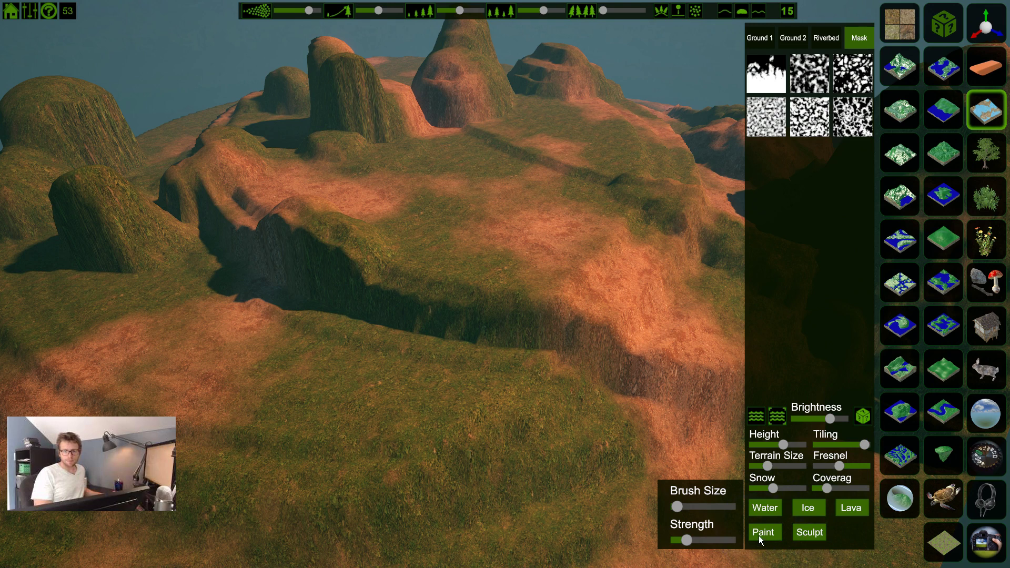
Switch from sculpting to texture painting and paint a narrow dark green trail across the hilltop plateau
mouse_move(451, 379)
right_mouse_down()
mouse_move(326, 266)
mouse_move(405, 232)
right_mouse_up()
key("w")
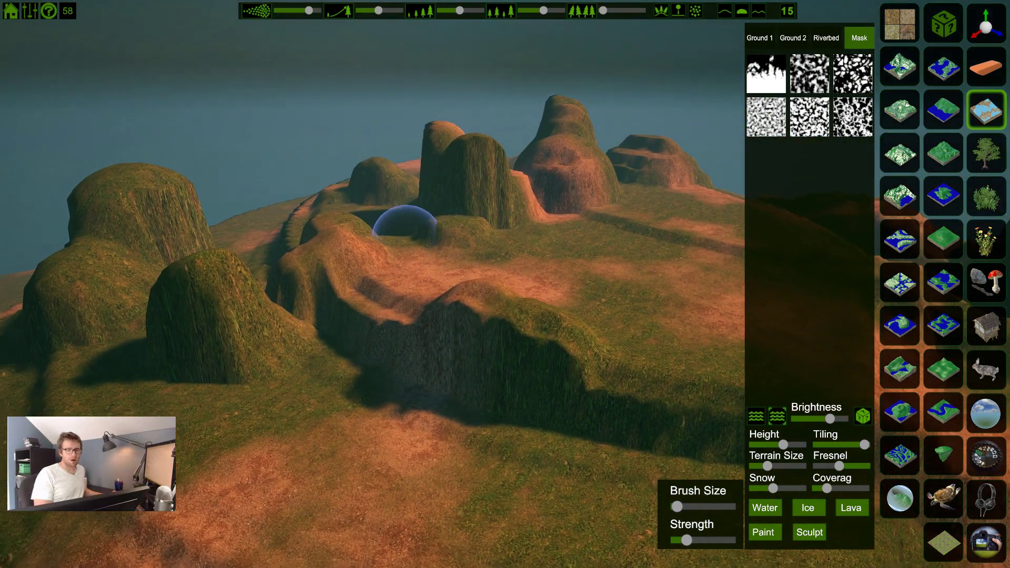
left_click(764, 533)
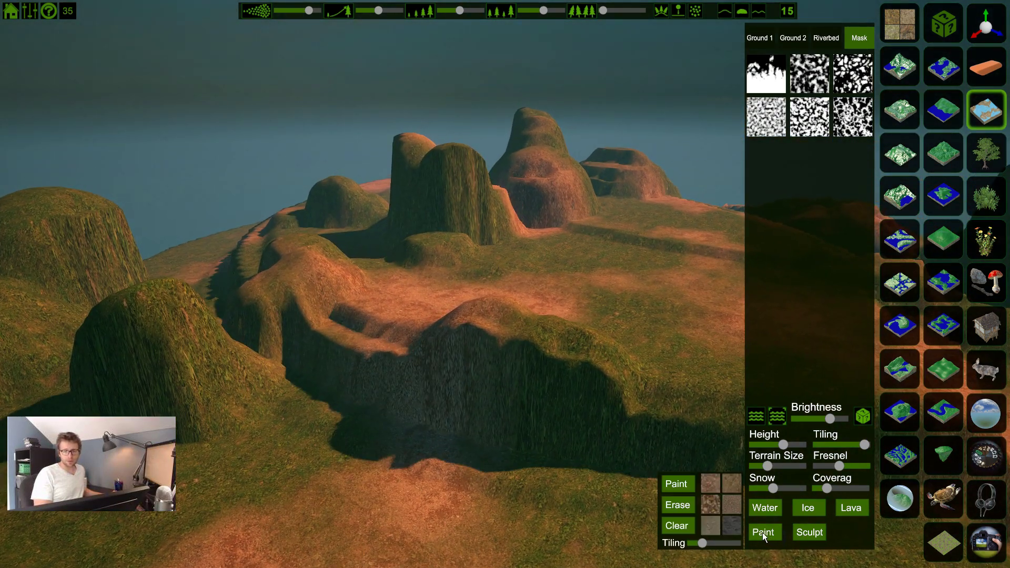
key("a")
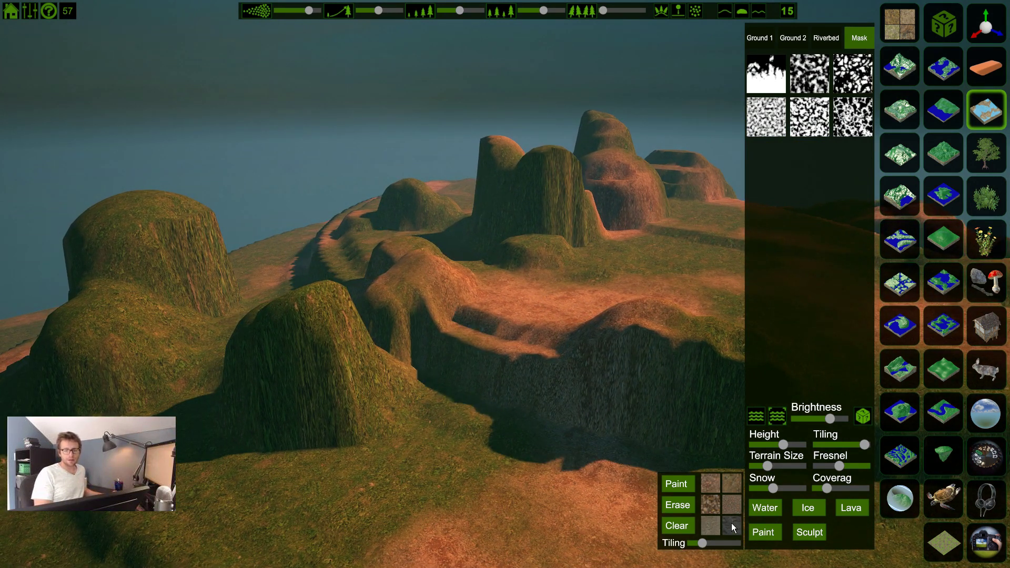
key("d")
key("w")
right_click_drag(559, 337, 547, 302)
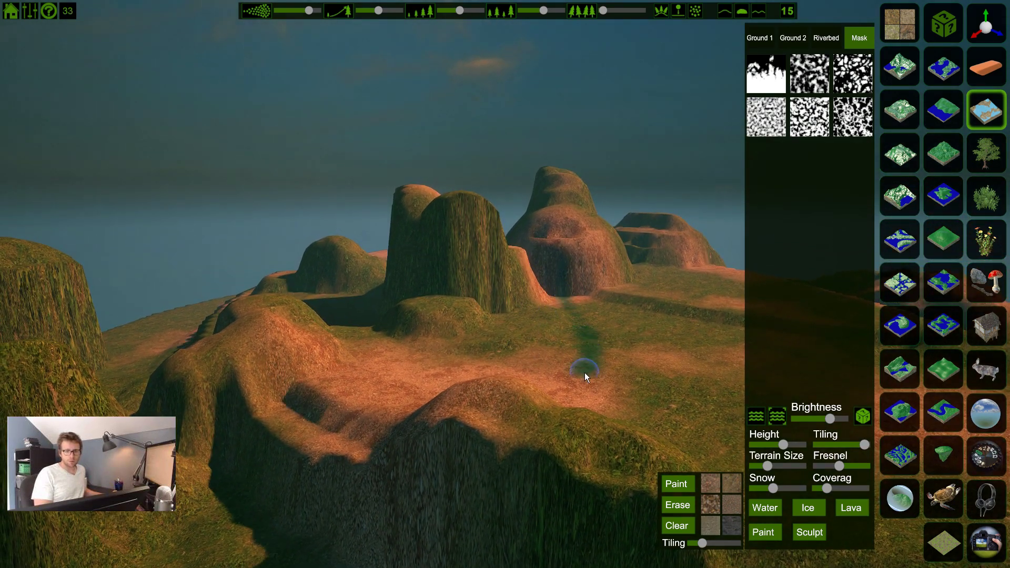
key("a")
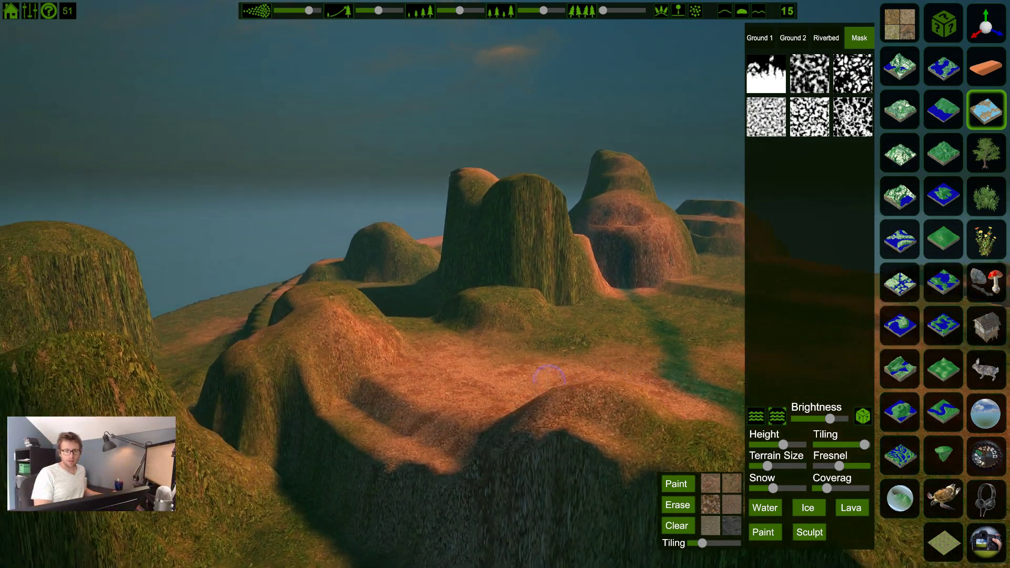
Paint brown vertical streaks of texture down the front face of the tall twin mound
right_click_drag(567, 374, 631, 348)
key("w")
key("w")
mouse_move(695, 471)
right_mouse_down()
mouse_move(654, 453)
mouse_move(689, 430)
right_mouse_up()
key("w")
key("d")
mouse_move(620, 274)
right_mouse_down()
mouse_move(597, 293)
mouse_move(571, 291)
right_mouse_up()
key("s")
mouse_move(490, 209)
left_mouse_down()
mouse_move(498, 255)
mouse_move(531, 244)
left_mouse_up()
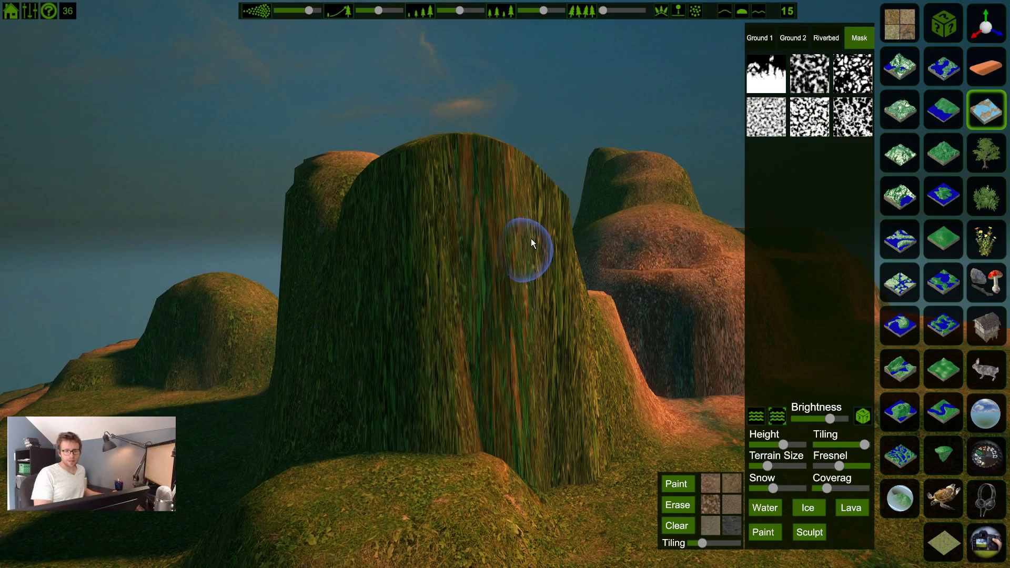
Continue painting texture around the tall mound's sides and over the neighbouring rounded mounds
key("d")
mouse_move(561, 295)
right_mouse_down()
mouse_move(408, 334)
mouse_move(431, 285)
right_mouse_up()
key("s")
mouse_move(430, 285)
left_mouse_down()
mouse_move(515, 257)
mouse_move(471, 279)
mouse_move(512, 286)
left_mouse_up()
key("a")
mouse_move(513, 285)
right_mouse_down()
mouse_move(624, 296)
mouse_move(491, 339)
mouse_move(737, 310)
mouse_move(579, 262)
mouse_move(621, 255)
mouse_move(737, 458)
mouse_move(647, 411)
mouse_move(604, 338)
mouse_move(537, 318)
mouse_move(507, 274)
right_mouse_up()
mouse_move(569, 315)
right_mouse_down()
mouse_move(536, 342)
mouse_move(672, 347)
mouse_move(697, 361)
right_mouse_up()
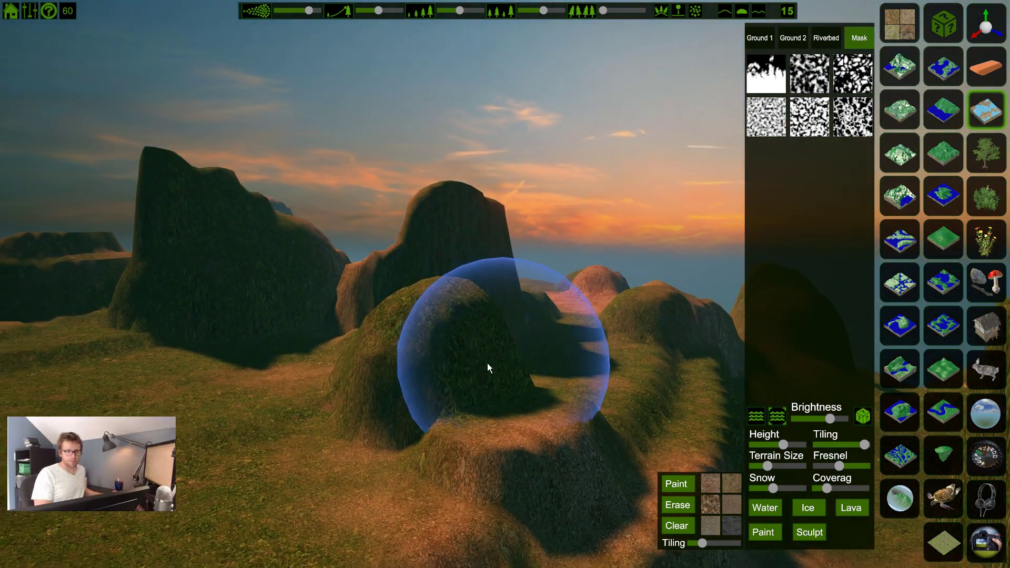
left_click_drag(487, 363, 499, 358)
key("s")
mouse_move(510, 338)
right_mouse_down()
mouse_move(405, 406)
mouse_move(490, 412)
mouse_move(429, 424)
mouse_move(518, 382)
mouse_move(684, 368)
mouse_move(538, 390)
mouse_move(449, 419)
mouse_move(439, 439)
mouse_move(693, 466)
right_mouse_up()
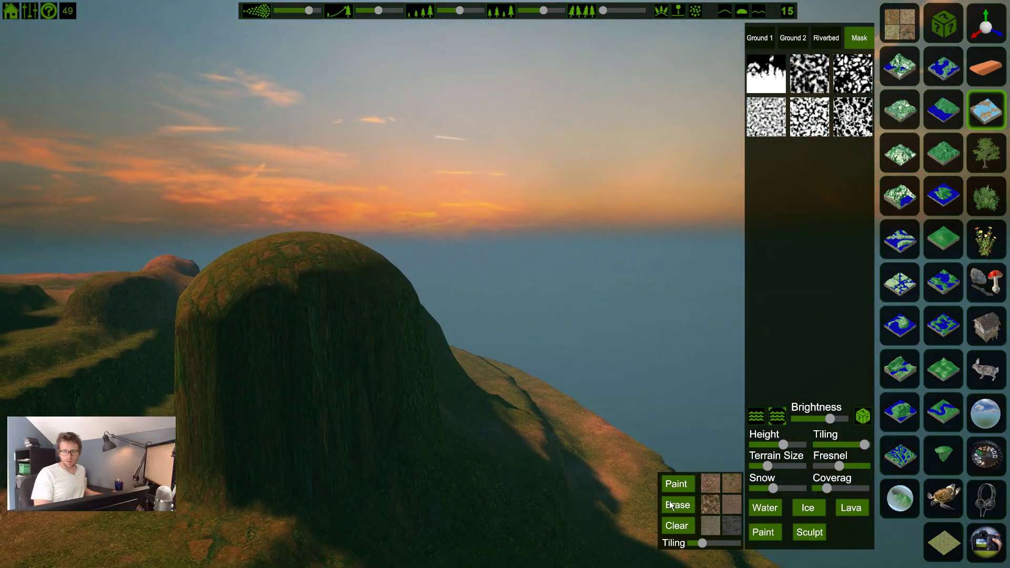
Choose the brown stony paint texture and paint patches over the shaded side of the tall edge peak
left_click(707, 506)
mouse_move(368, 392)
right_mouse_down()
mouse_move(237, 368)
mouse_move(377, 381)
mouse_move(439, 368)
mouse_move(327, 383)
mouse_move(226, 338)
mouse_move(294, 301)
mouse_move(294, 375)
mouse_move(275, 338)
mouse_move(259, 348)
mouse_move(512, 338)
mouse_move(388, 421)
mouse_move(466, 329)
mouse_move(500, 377)
right_mouse_up()
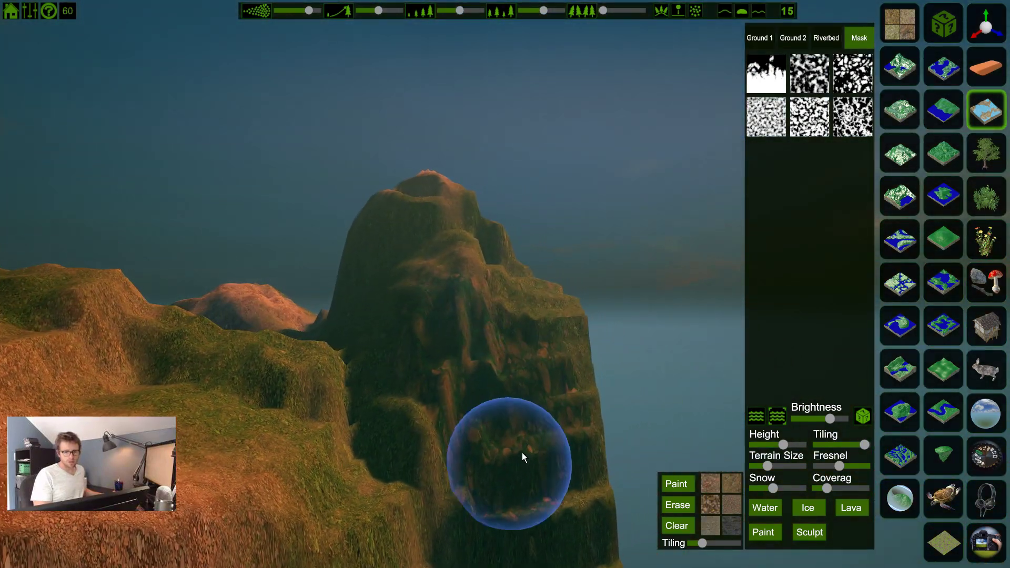
right_click_drag(549, 463, 430, 429)
key("s")
right_click_drag(299, 439, 492, 447)
mouse_move(456, 457)
left_mouse_down()
mouse_move(525, 424)
mouse_move(327, 475)
mouse_move(295, 443)
mouse_move(167, 481)
mouse_move(162, 468)
left_mouse_up()
Inspect the painted mounds from ground level and display the Ground 1 texture choices
key("a")
key("w")
mouse_move(162, 468)
right_mouse_down()
mouse_move(190, 436)
mouse_move(174, 424)
mouse_move(239, 462)
mouse_move(185, 394)
mouse_move(193, 429)
mouse_move(289, 417)
mouse_move(661, 421)
right_mouse_up()
key("s")
key("a")
key("a")
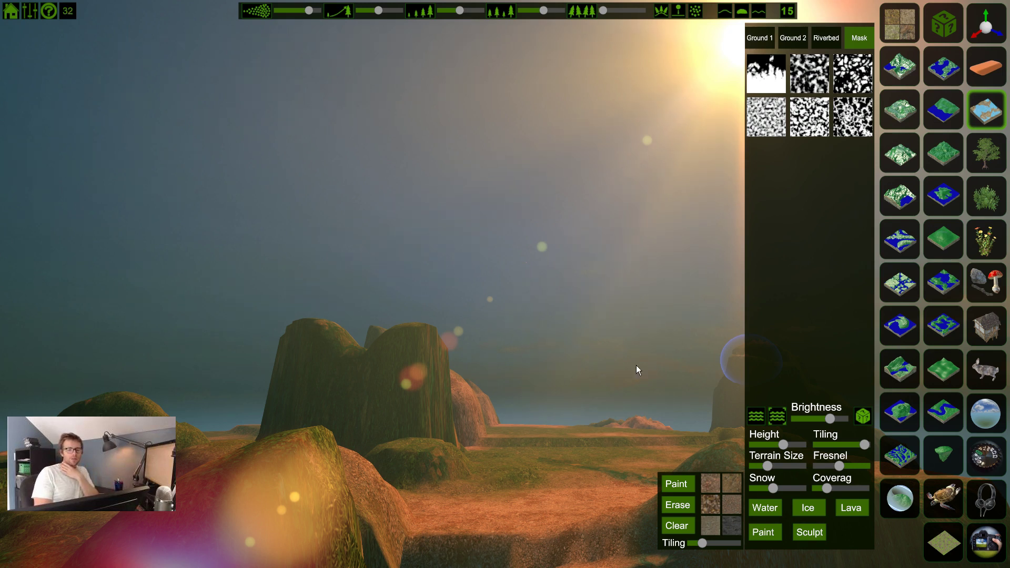
left_click(766, 45)
left_click(551, 286)
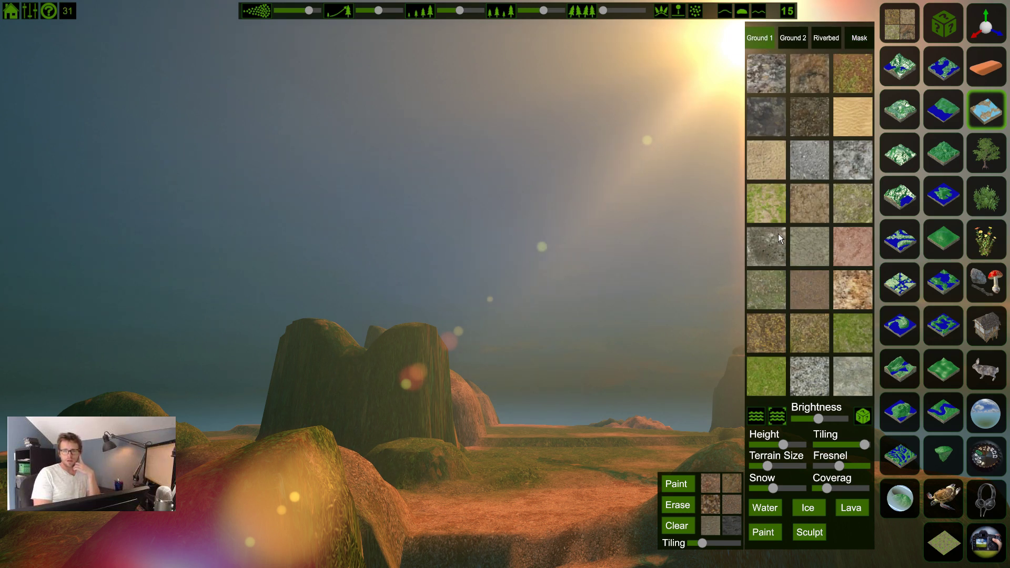
Try placing a single broadleaf tree on the grassy plateau, view it from above and undo it
left_click(993, 115)
key("w")
key("a")
mouse_move(994, 74)
right_mouse_down()
mouse_move(982, 74)
mouse_move(995, 97)
mouse_move(999, 210)
mouse_move(977, 211)
right_mouse_up()
key("s")
key("s")
left_click(985, 148)
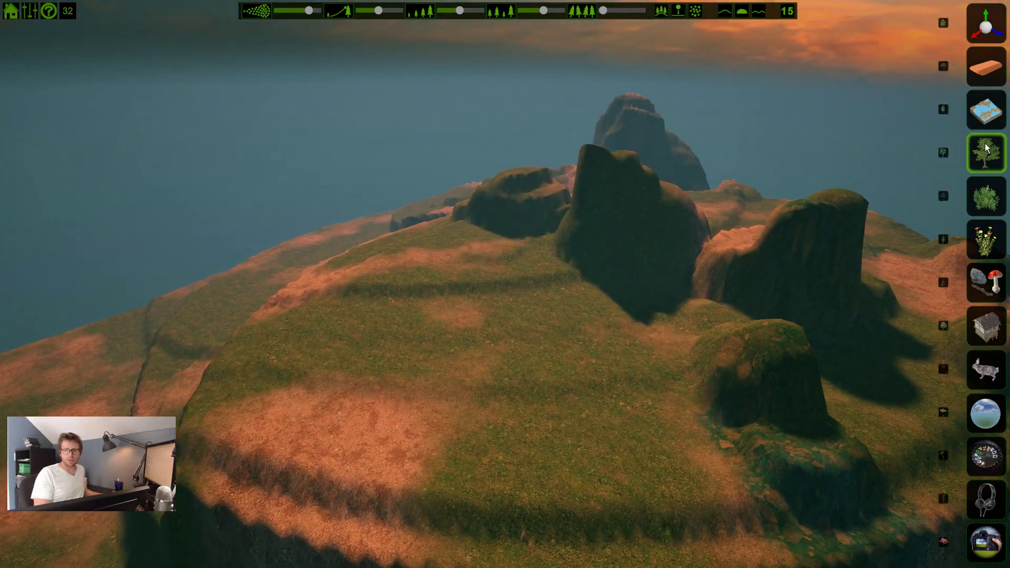
left_click(986, 149)
left_click(942, 153)
left_click(421, 352)
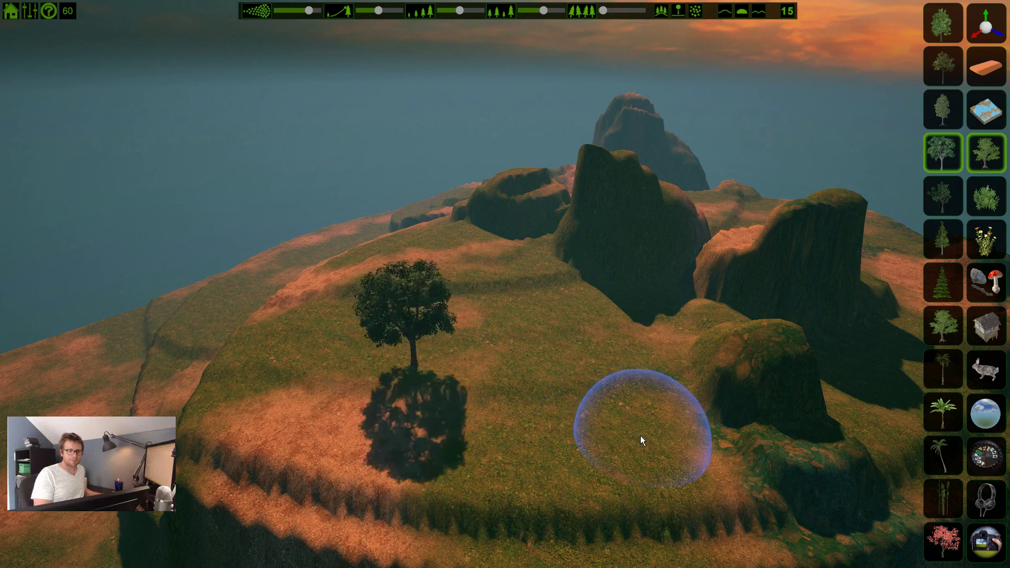
key("s")
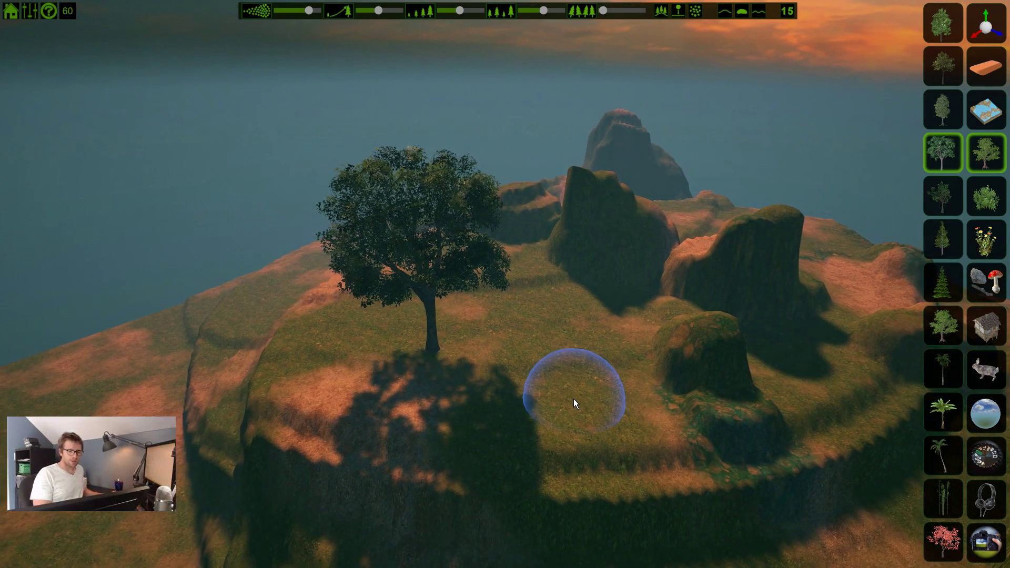
key("ctrl+z")
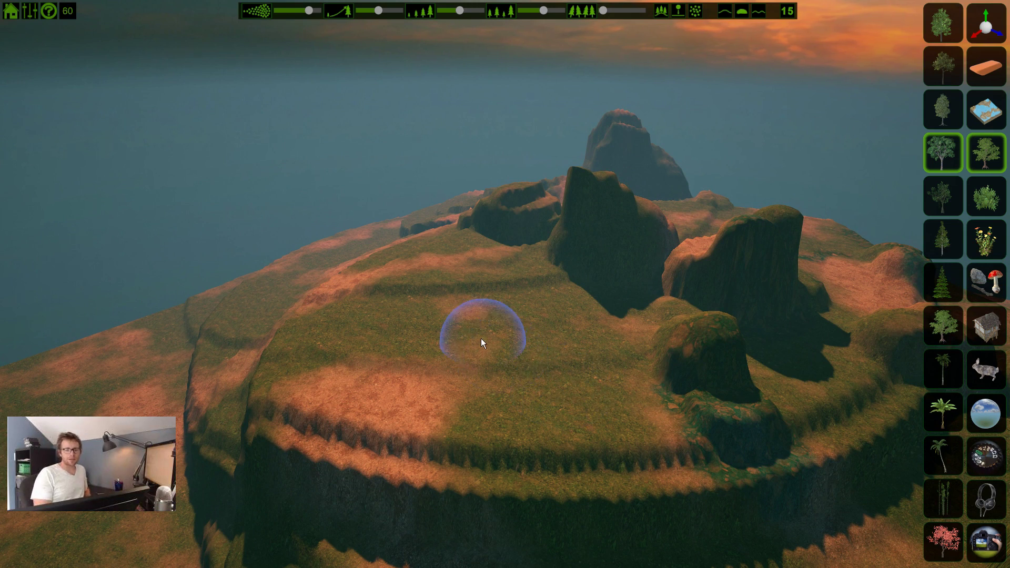
Place the same broadleaf tree on the plateau again and remove it with the eraser
left_click(464, 328)
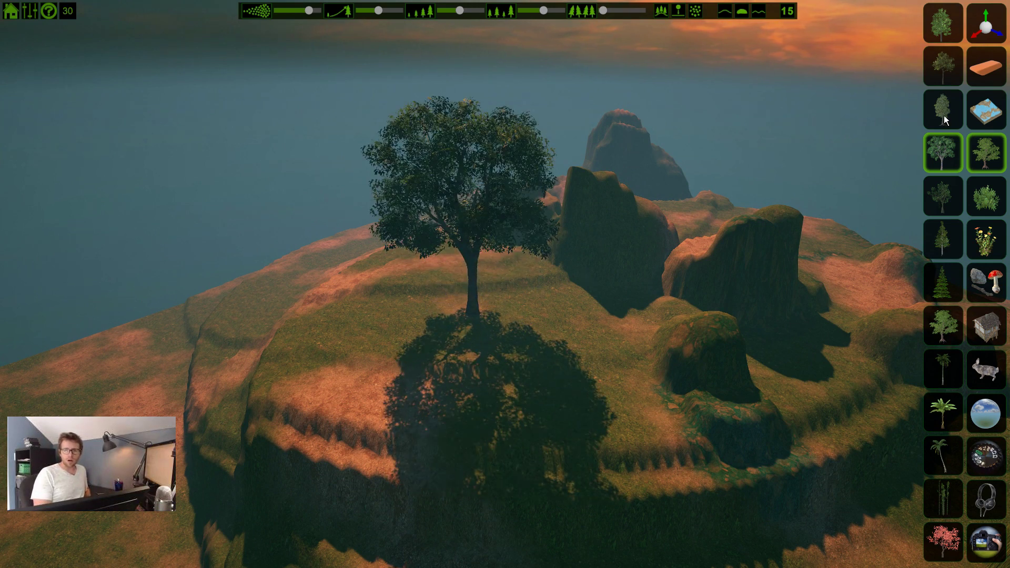
left_click(991, 62)
left_click(471, 308)
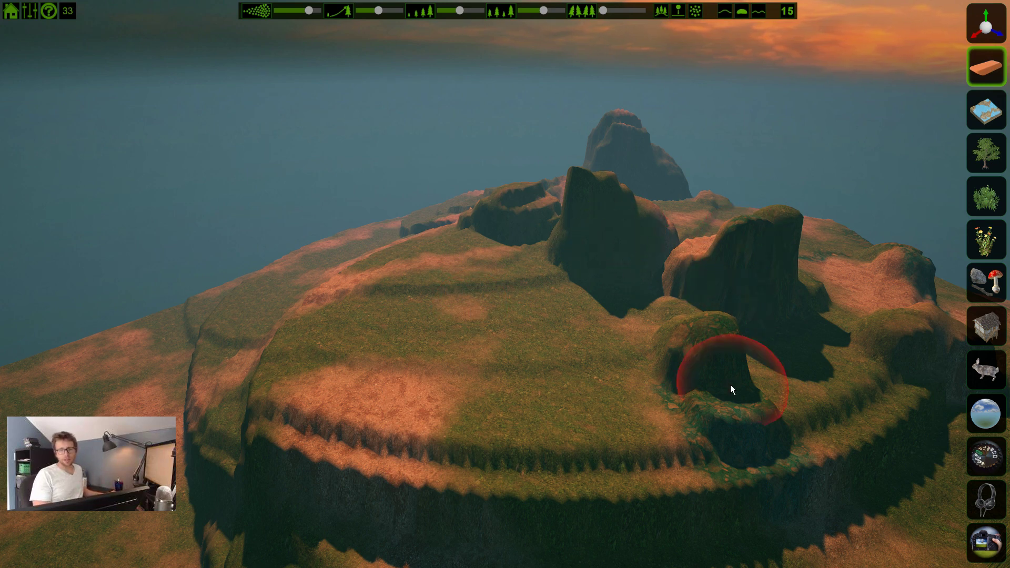
Select the first tree type, try one tree on the grassy foreground and undo the placement
right_click_drag(494, 311, 658, 301)
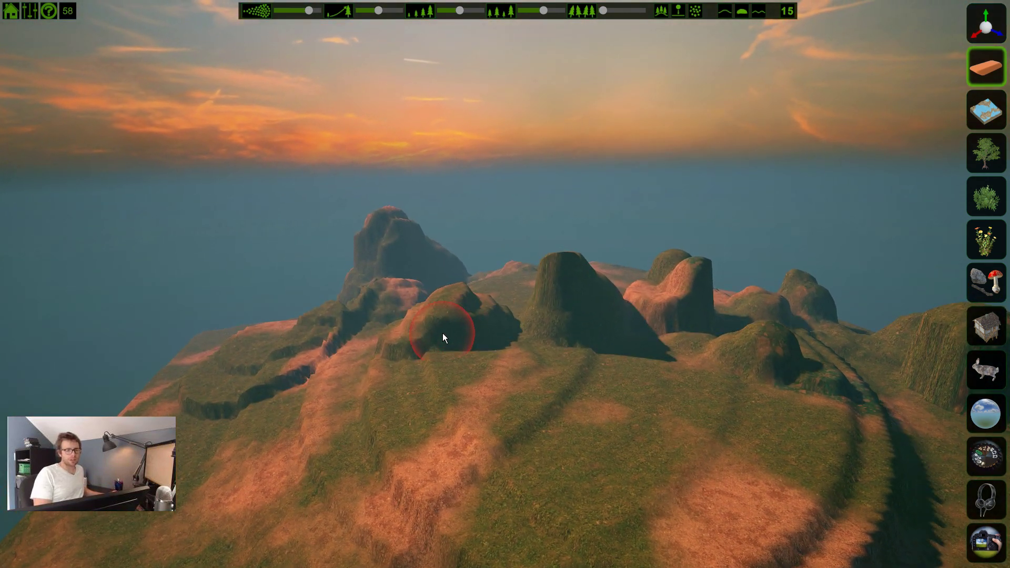
key("w")
mouse_move(453, 328)
right_mouse_down()
mouse_move(483, 326)
mouse_move(424, 340)
mouse_move(368, 304)
mouse_move(440, 354)
mouse_move(352, 388)
mouse_move(660, 392)
mouse_move(649, 362)
mouse_move(800, 329)
right_mouse_up()
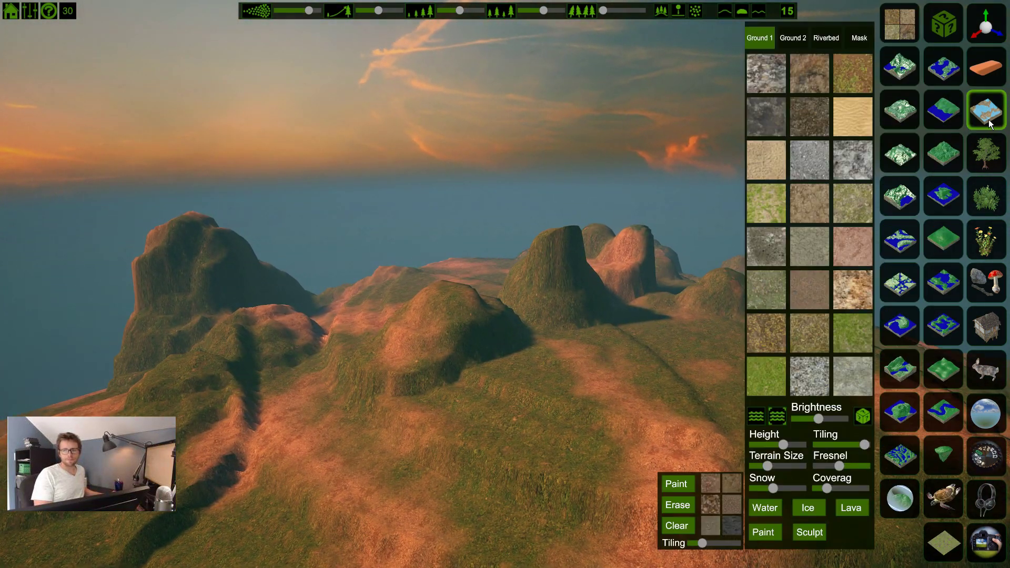
left_click(984, 154)
key("d")
right_click_drag(631, 253, 670, 200)
left_click(941, 27)
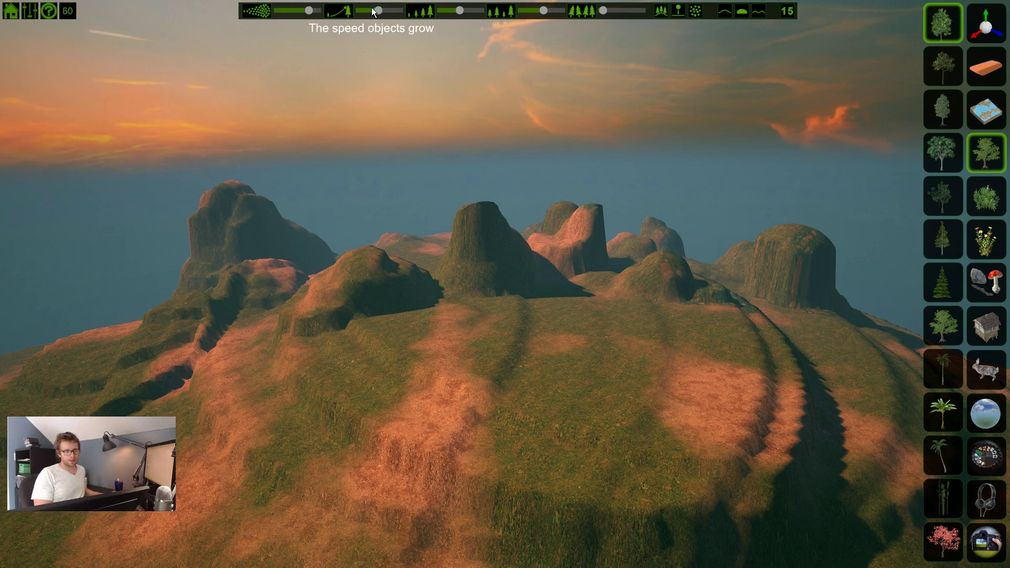
left_click(585, 349)
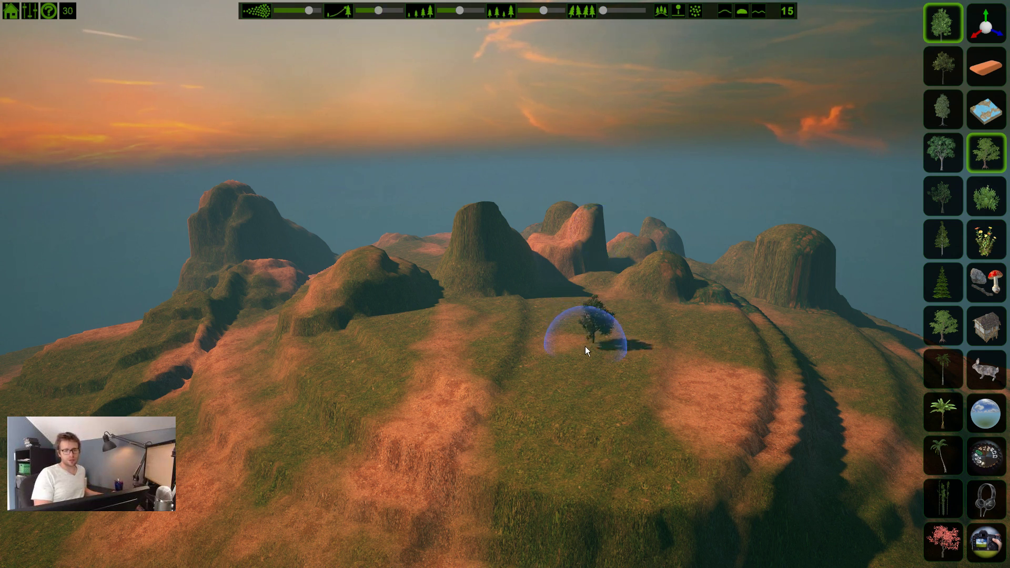
key("ctrl+z")
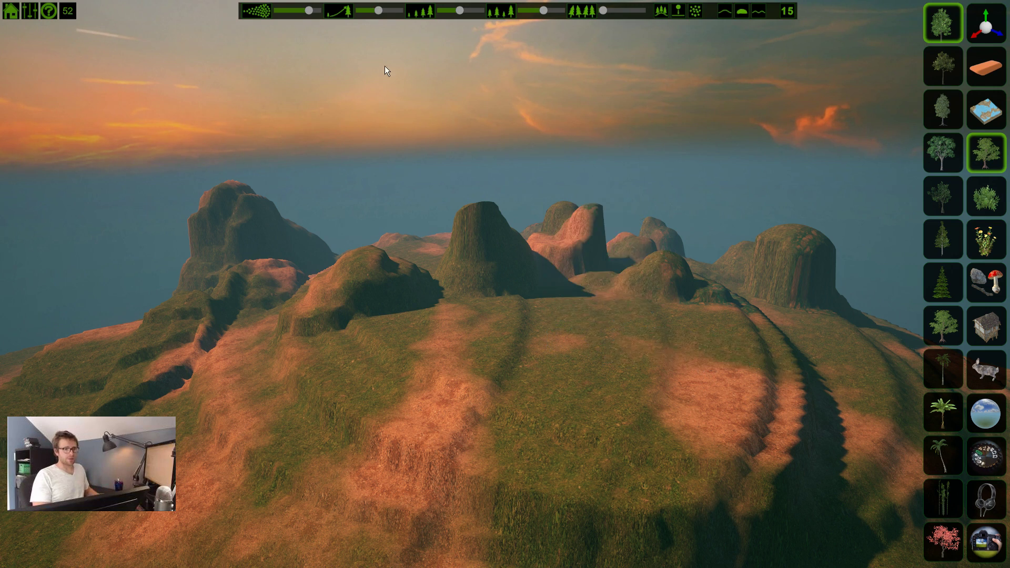
Try placing a single tree on the grassy plateau twice, undoing it each time
left_click(593, 368)
key("ctrl+z")
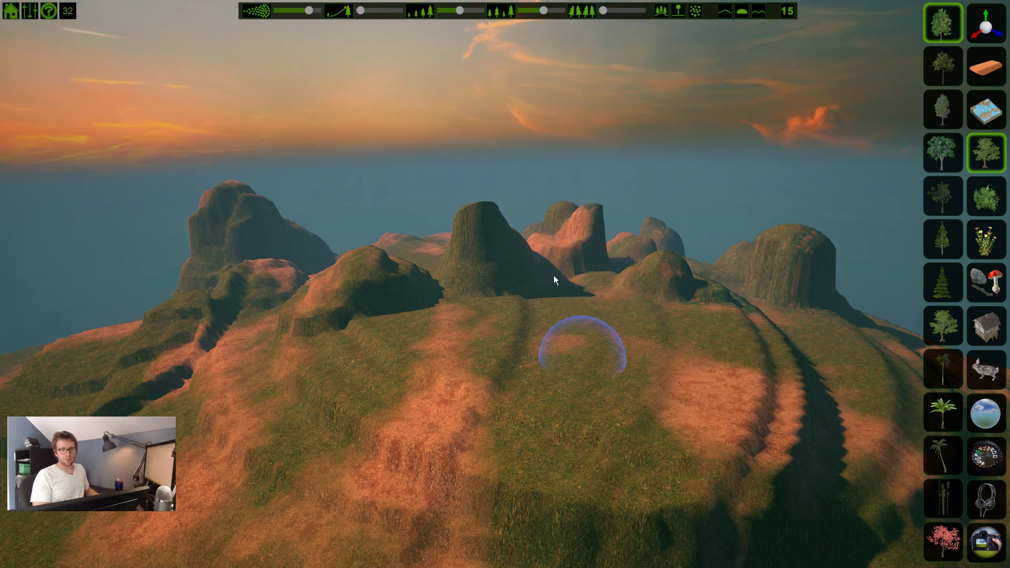
left_click(623, 364)
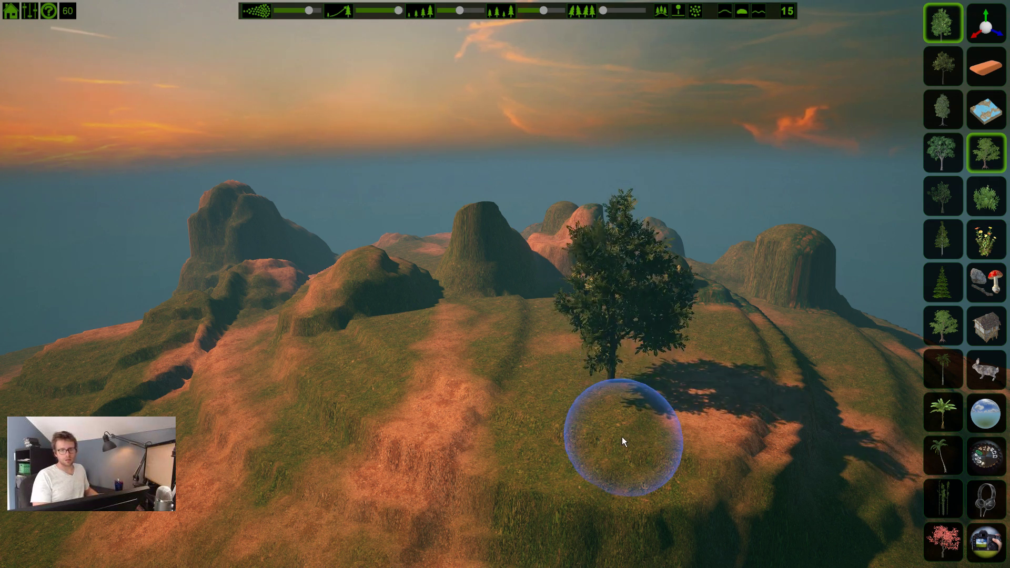
key("ctrl+z")
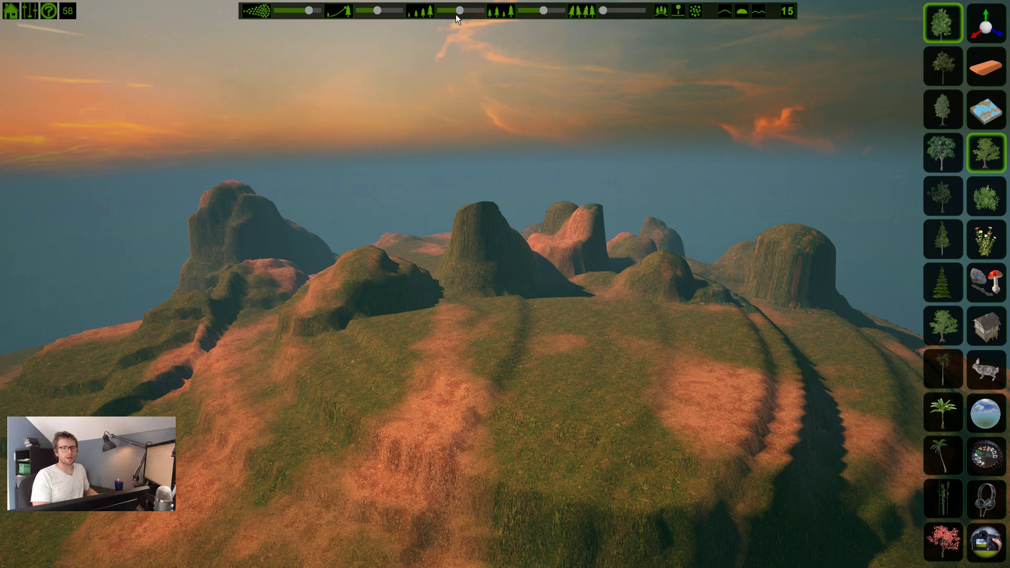
Increase the tree size, try placing two large trees on the plateau, view them from farther back and undo them
left_click_drag(459, 11, 470, 10)
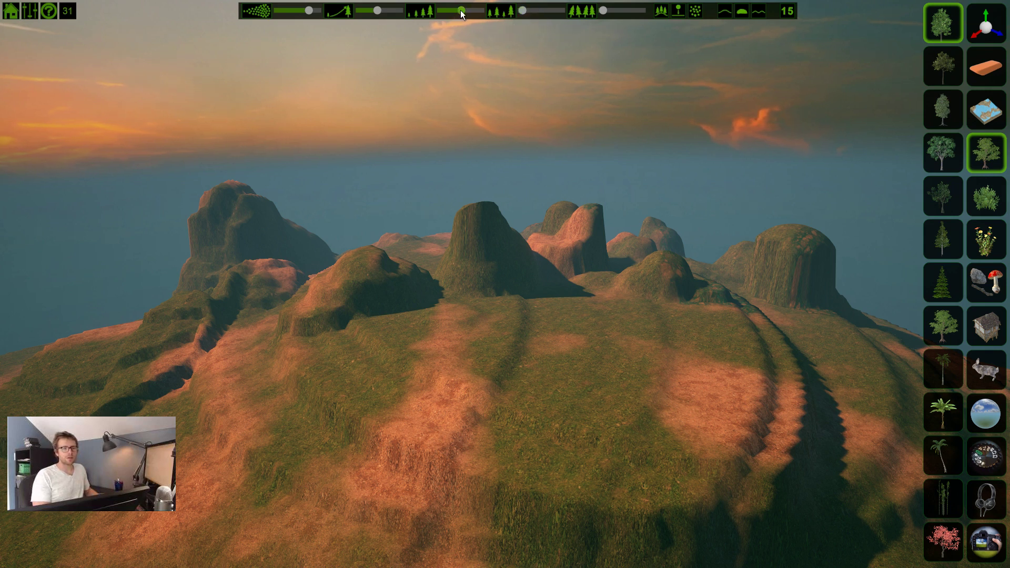
left_click(600, 346)
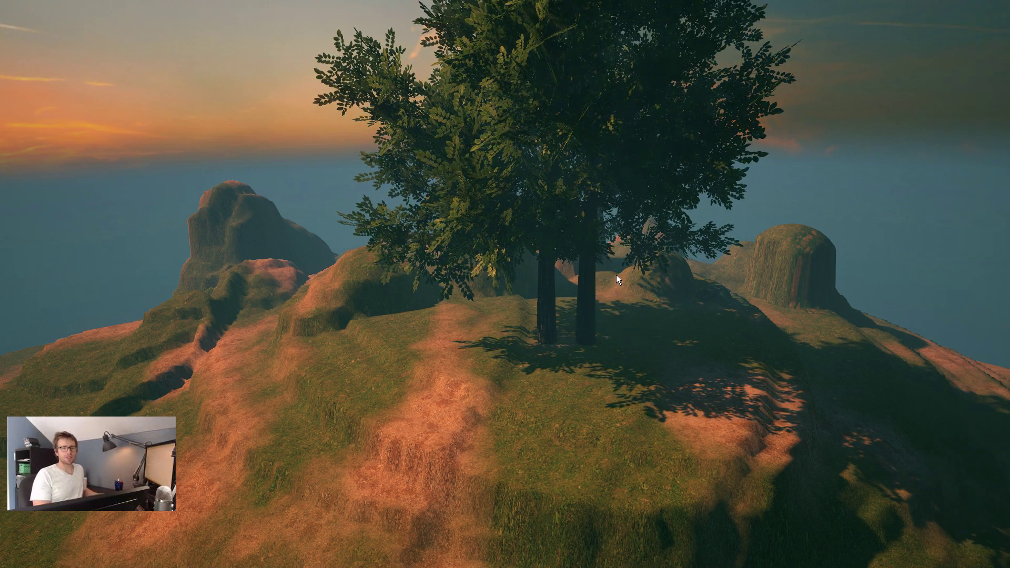
key("s")
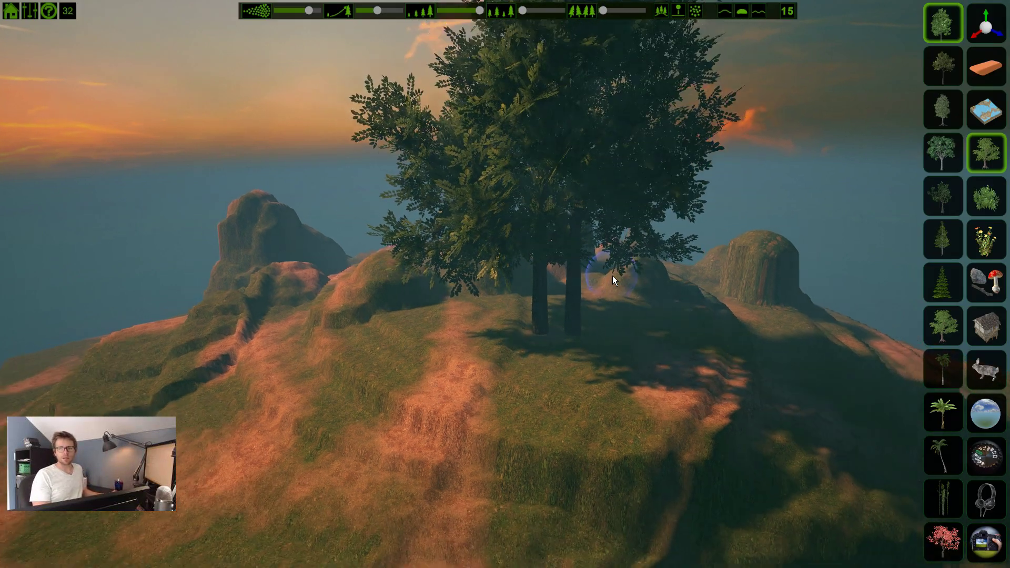
scroll(612, 276, "down", 3)
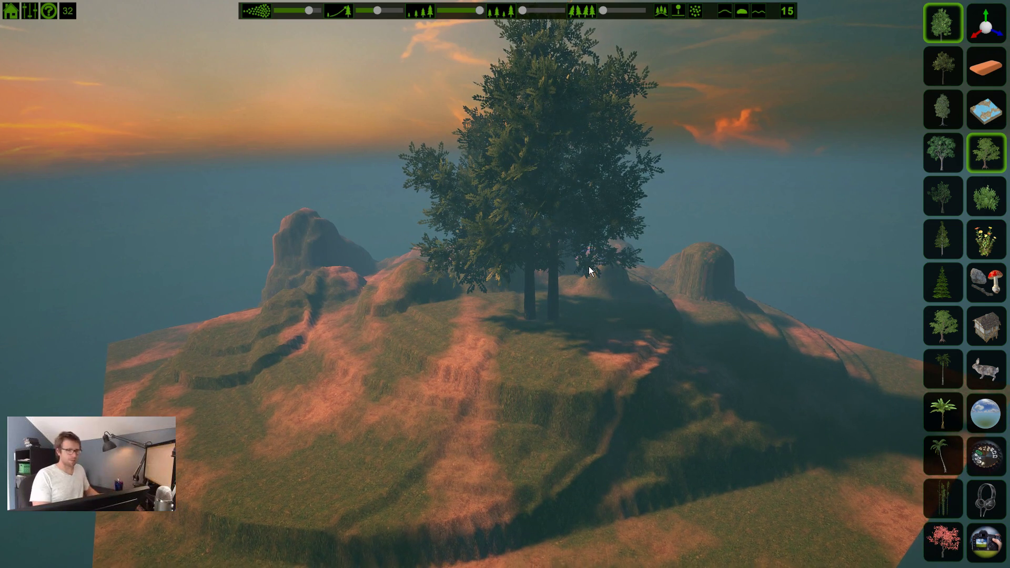
key("ctrl+z")
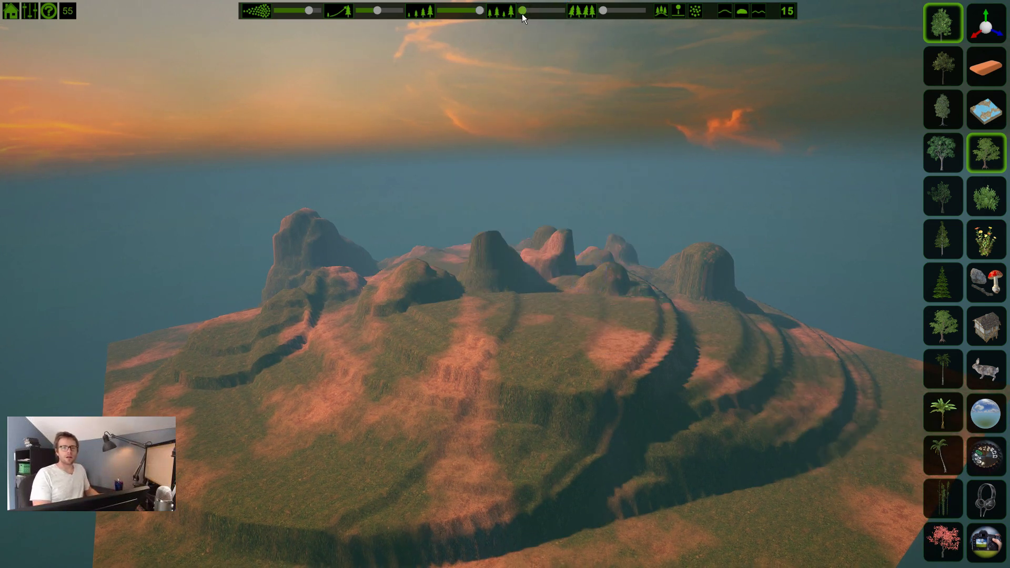
Try painting trees across the plateau with higher size variation, inspect them from several distances and undo them all
mouse_move(561, 320)
left_mouse_down()
mouse_move(399, 415)
mouse_move(409, 389)
mouse_move(585, 329)
left_mouse_up()
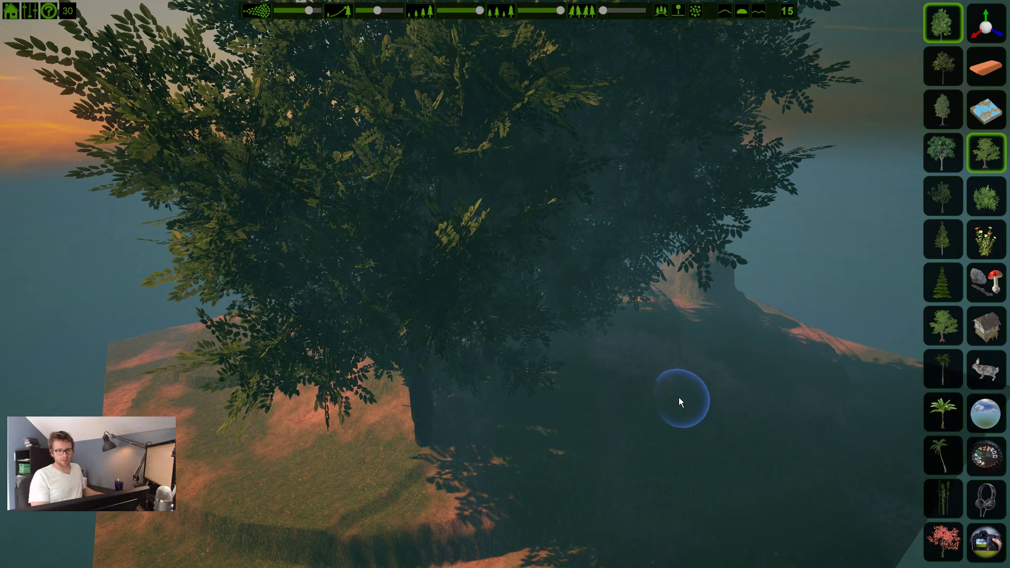
scroll(589, 352, "up", 3)
scroll(475, 329, "down", 5)
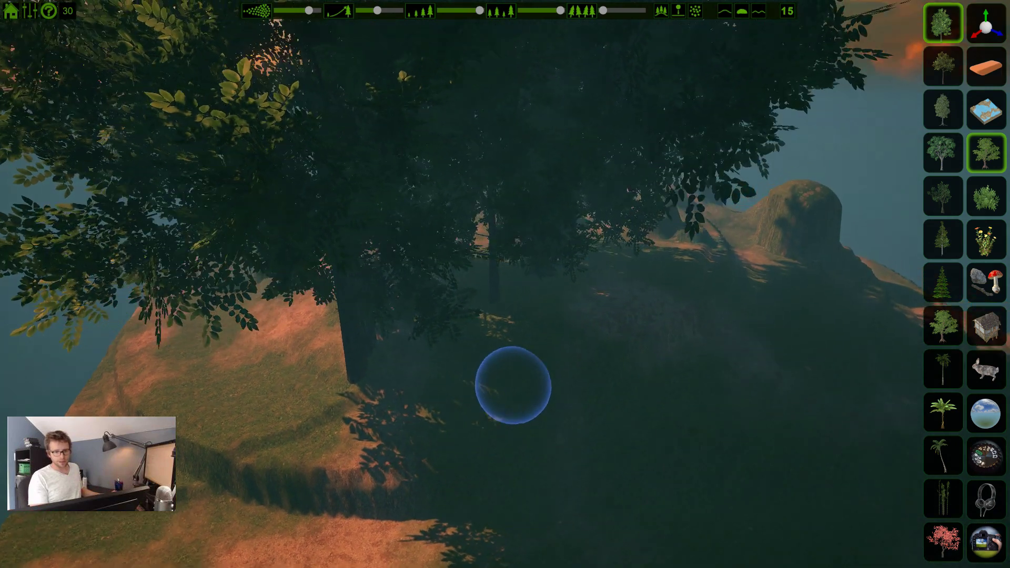
key("ctrl+z")
key("ctrl+z")
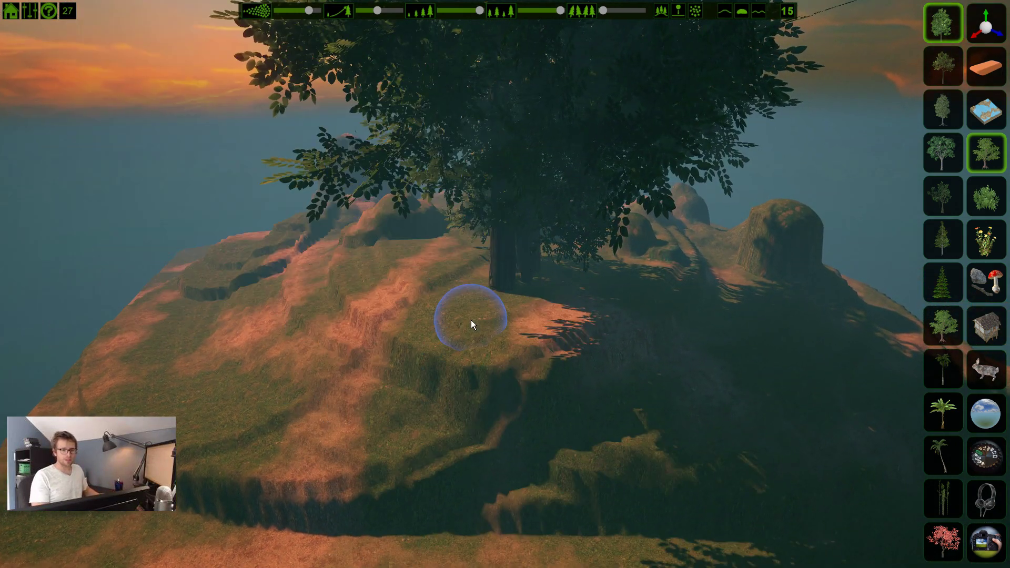
right_click_drag(461, 300, 592, 220)
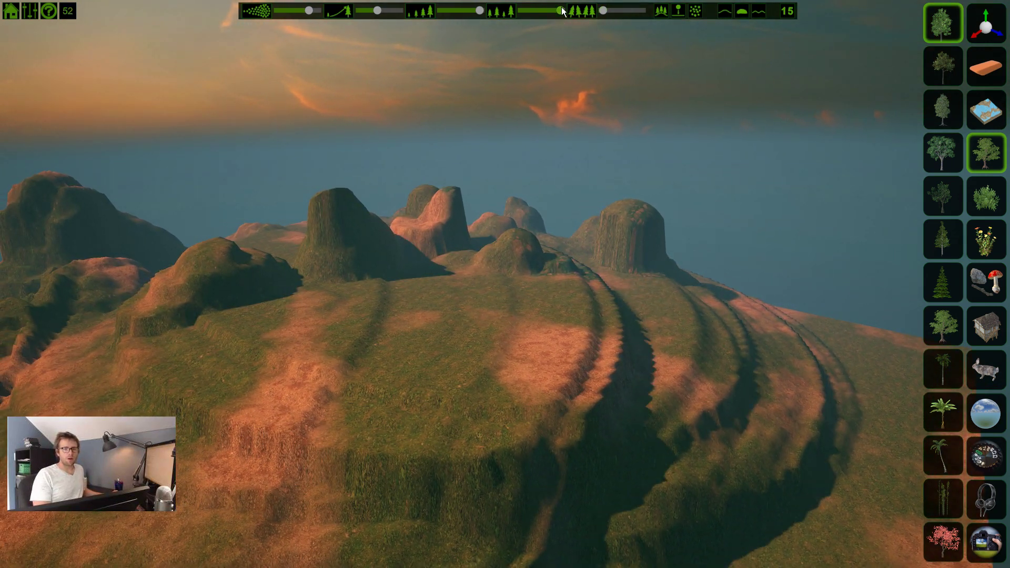
Lower the size variation and tree size, try one tree on the terraced slope and undo it
left_click_drag(547, 10, 539, 11)
left_click_drag(471, 7, 454, 11)
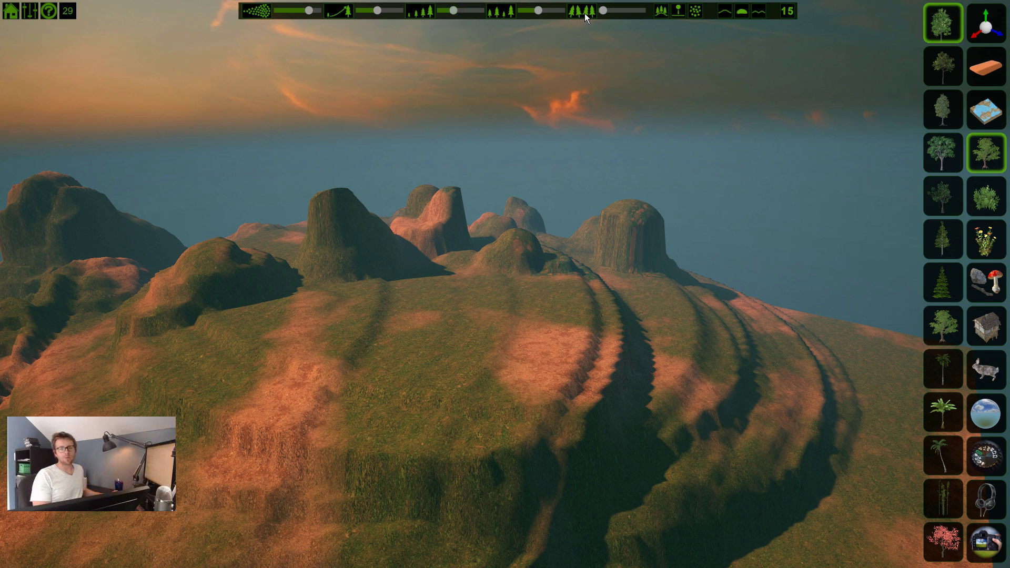
left_click(635, 310)
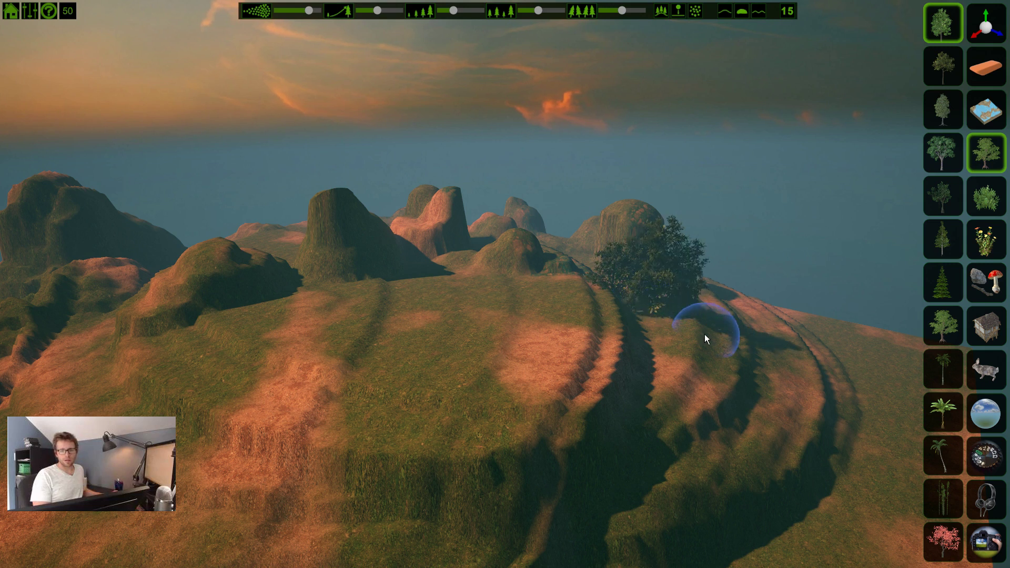
scroll(740, 368, "down", 2)
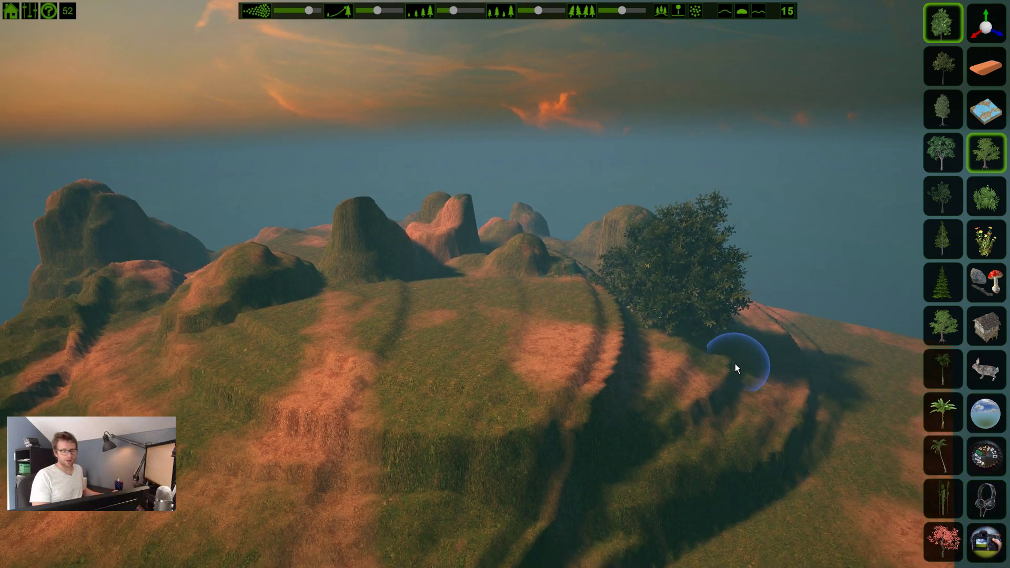
key("ctrl+z")
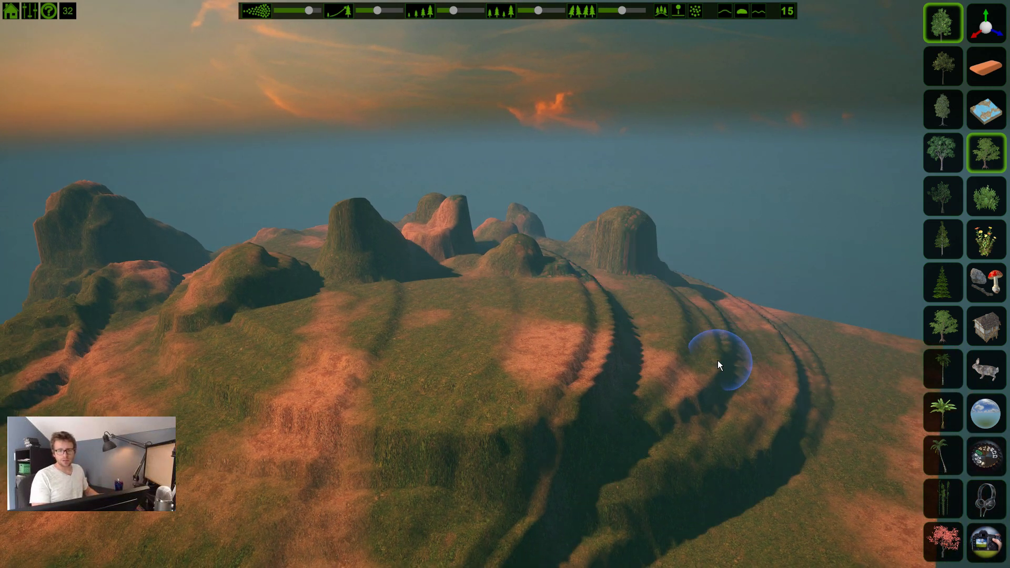
Make trees align with the slope of the ground and place one leaning tree on the mound's side
left_click(660, 13)
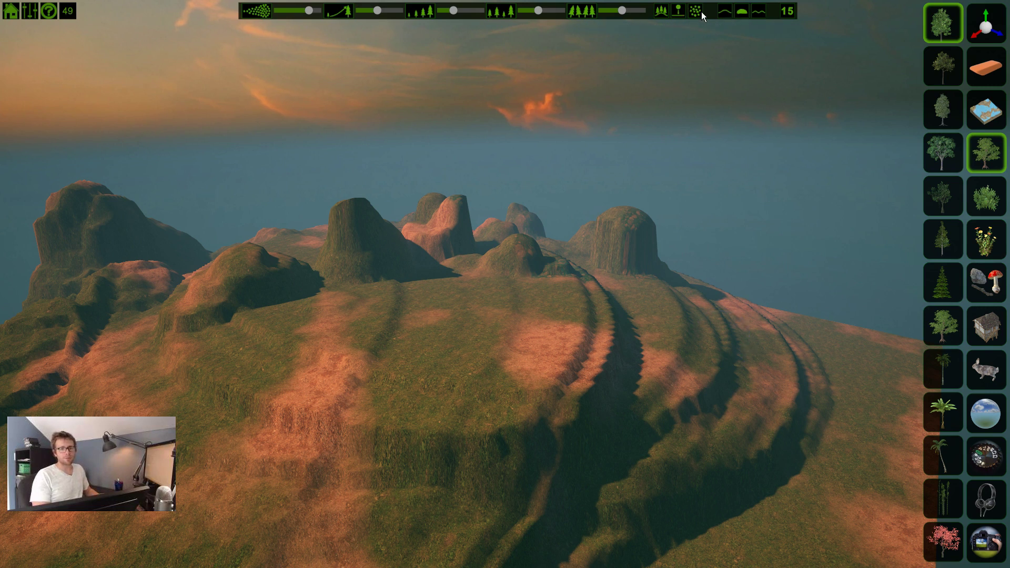
left_click(661, 12)
right_click_drag(436, 175, 468, 148)
key("w")
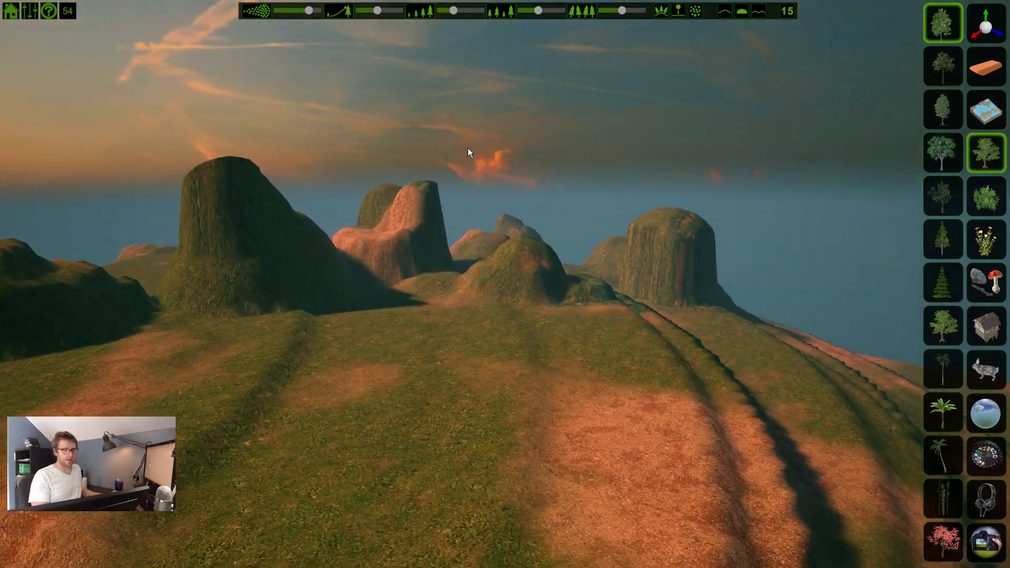
mouse_move(417, 199)
right_mouse_down()
mouse_move(579, 174)
mouse_move(489, 187)
mouse_move(442, 221)
mouse_move(463, 229)
mouse_move(477, 226)
mouse_move(373, 187)
right_mouse_up()
key("w")
key("a")
key("s")
key("s")
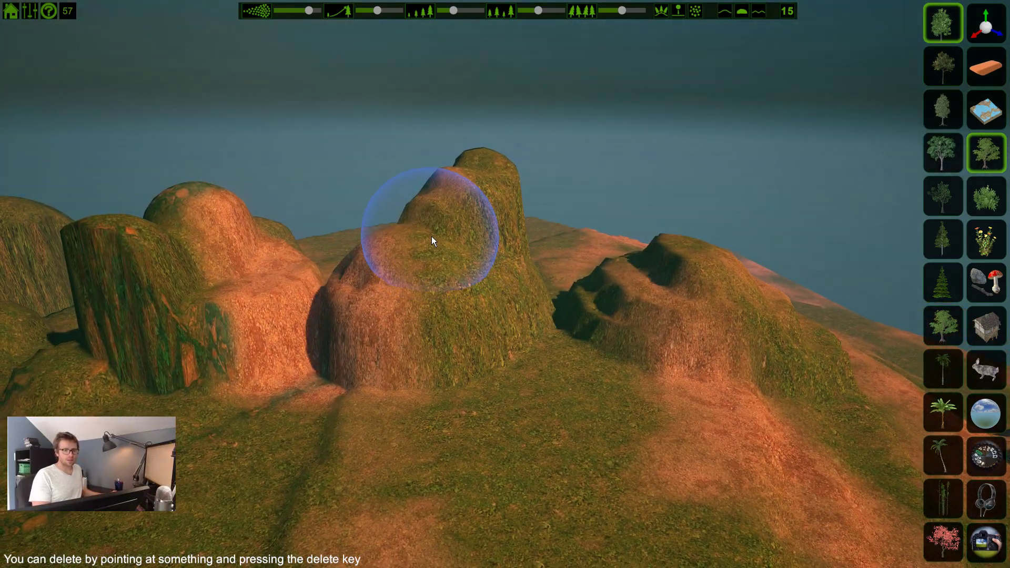
left_click(432, 238)
key("s")
right_click_drag(519, 258, 437, 187)
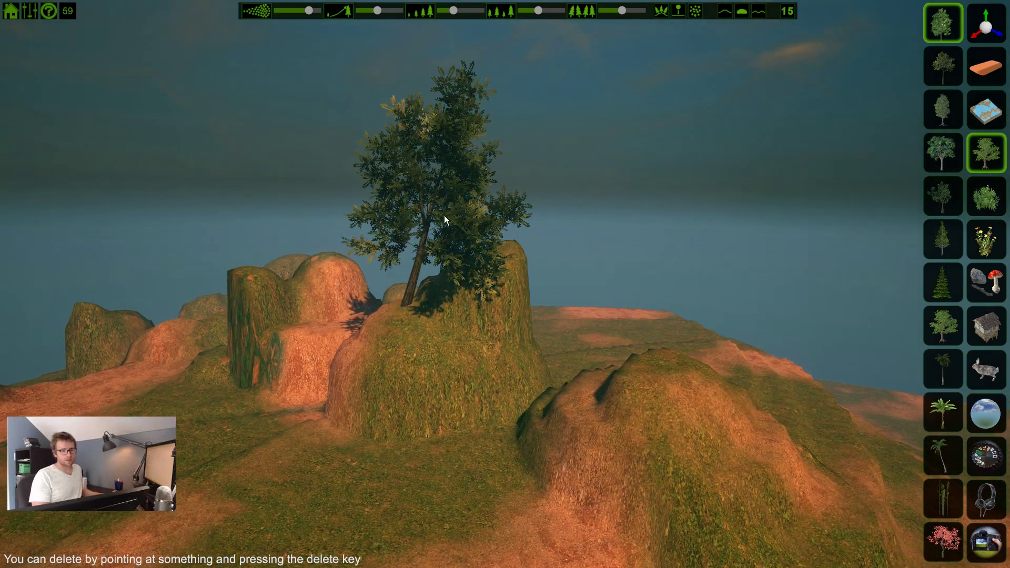
Place more slope-aligned trees on the neighbouring mound and its slopes, checking their tilt from different angles
right_click_drag(423, 322, 572, 394)
key("w")
key("a")
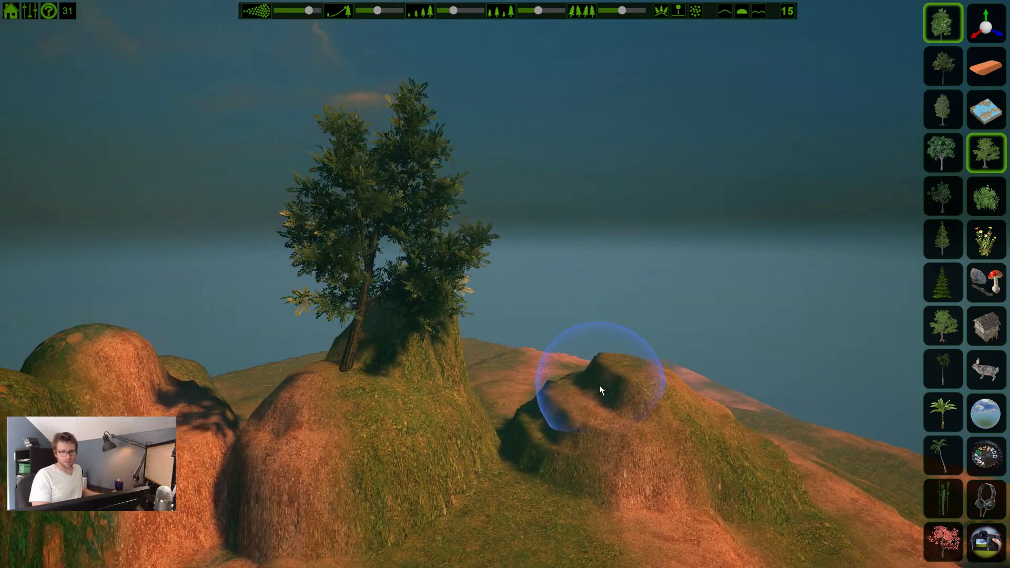
left_click_drag(598, 385, 702, 437)
mouse_move(702, 437)
right_mouse_down()
mouse_move(590, 389)
mouse_move(428, 394)
mouse_move(472, 387)
right_mouse_up()
key("d")
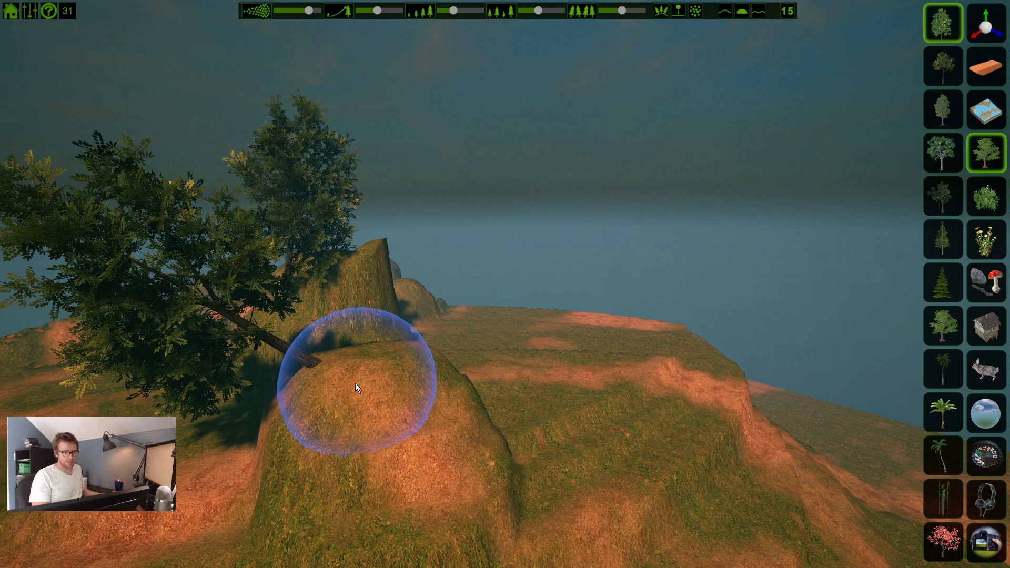
mouse_move(361, 336)
right_mouse_down()
mouse_move(516, 342)
mouse_move(540, 374)
mouse_move(390, 351)
right_mouse_up()
key("s")
mouse_move(432, 342)
left_mouse_down()
mouse_move(575, 365)
mouse_move(500, 355)
left_mouse_up()
right_click_drag(500, 355, 458, 326)
key("s")
right_click_drag(574, 316, 519, 300)
Undo all the slope-aligned trees on the mounds
key("ctrl+z")
key("ctrl+z")
key("ctrl+z")
key("ctrl+z")
key("ctrl+z")
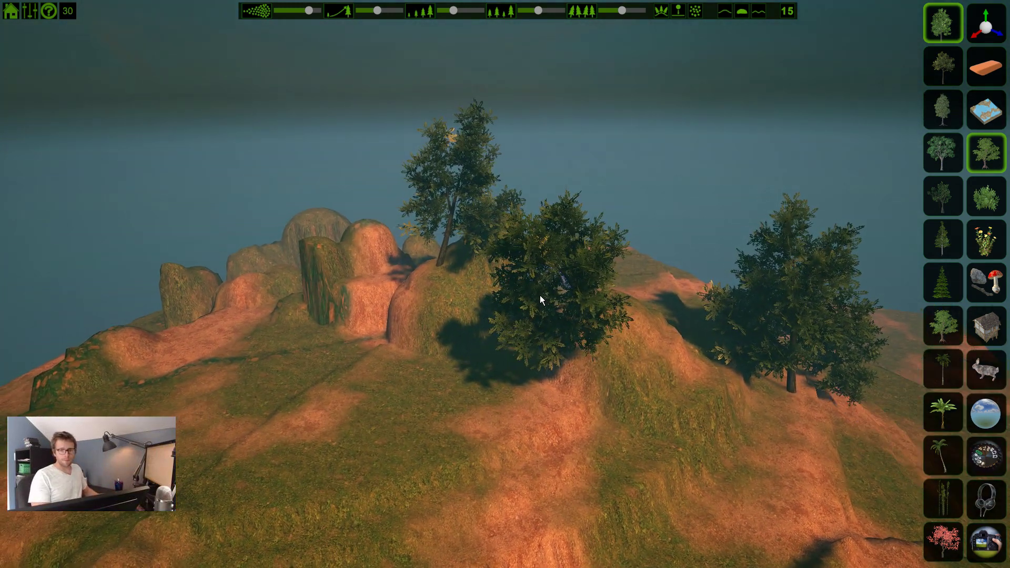
key("ctrl+z")
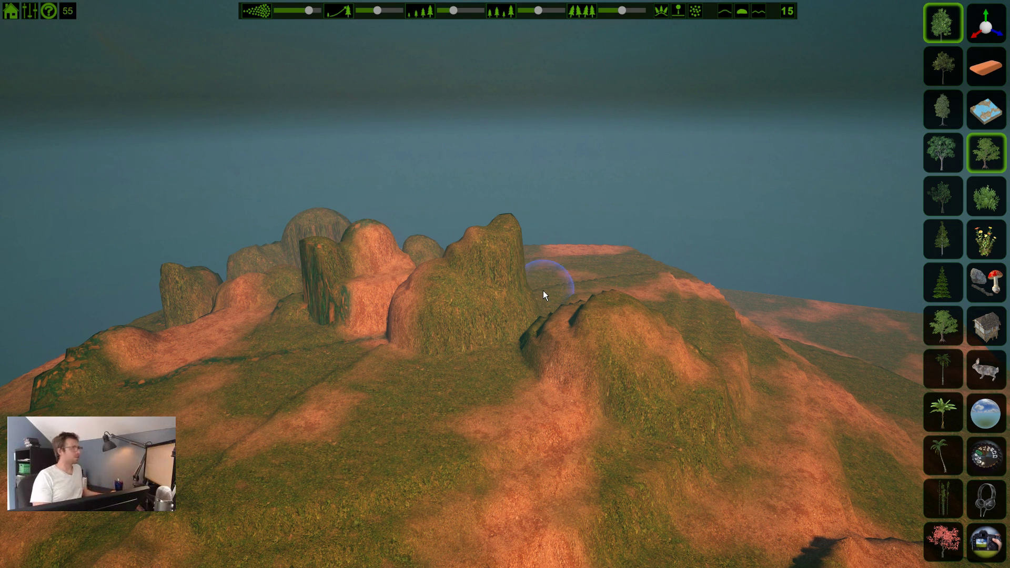
Examine the bare mounds up close from several sides
key("w")
mouse_move(491, 219)
right_mouse_down()
mouse_move(518, 211)
mouse_move(495, 209)
mouse_move(547, 218)
mouse_move(746, 50)
right_mouse_up()
key("a")
key("w")
key("a")
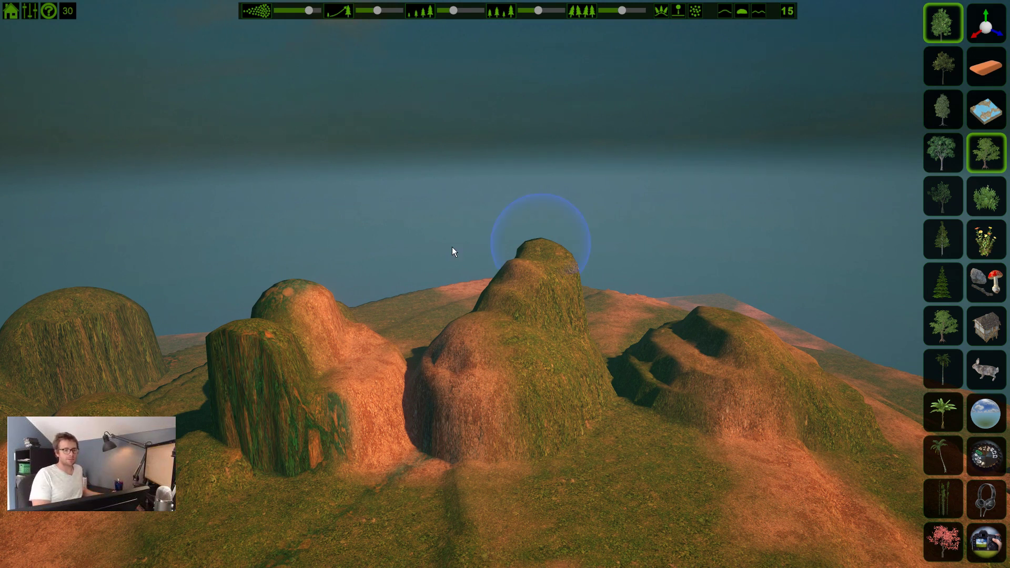
key("a")
right_click_drag(453, 247, 549, 276)
key("d")
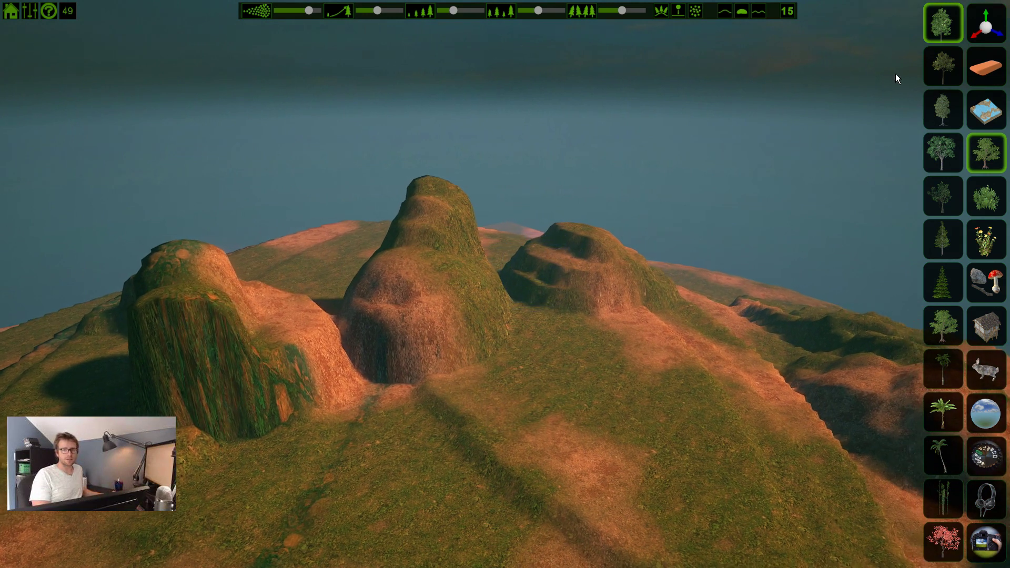
Display the move, rotate and scale tools and look across the terrain from another side
left_click(981, 24)
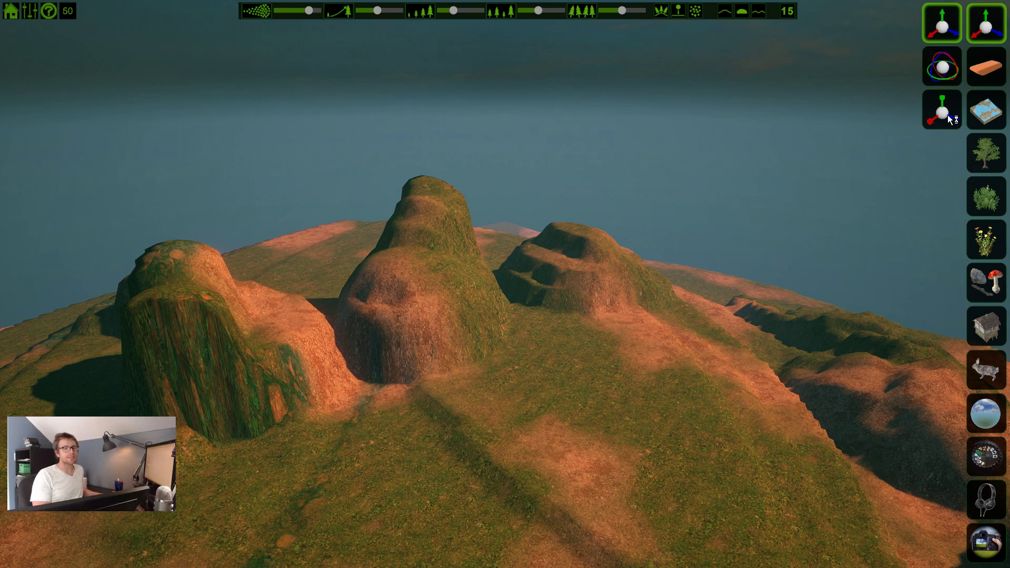
key("a")
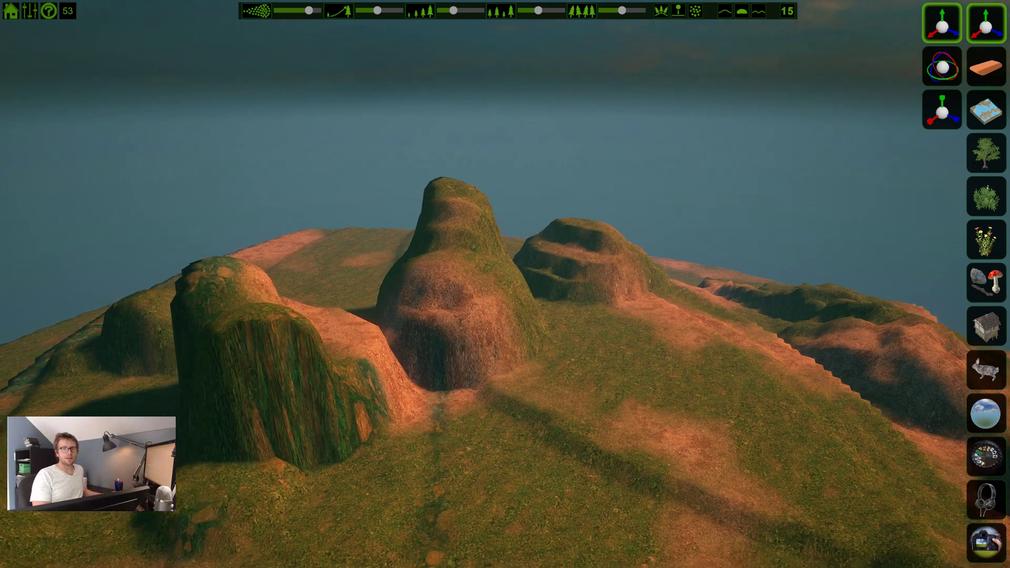
right_click_drag(877, 53, 1005, 49)
key("a")
key("a")
right_click_drag(894, 224, 962, 234)
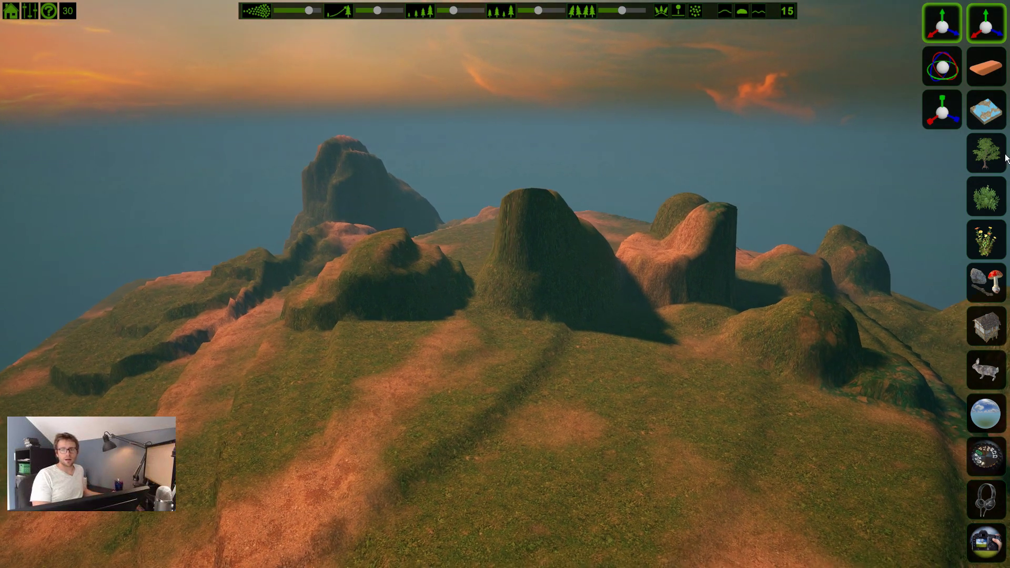
Return to the tree collection, select the pink blossom tree and paint it onto the grassy plateau
left_click(993, 202)
left_click(999, 156)
key("a")
right_click_drag(598, 142, 807, 138)
key("a")
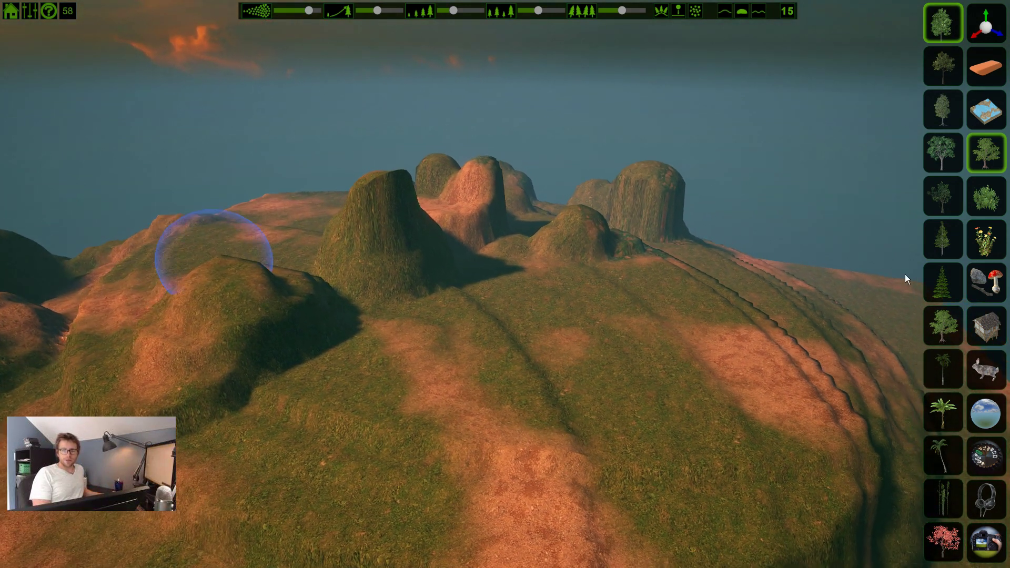
left_click(951, 547)
key("s")
right_click_drag(641, 339, 589, 372)
scroll(597, 373, "up", 5)
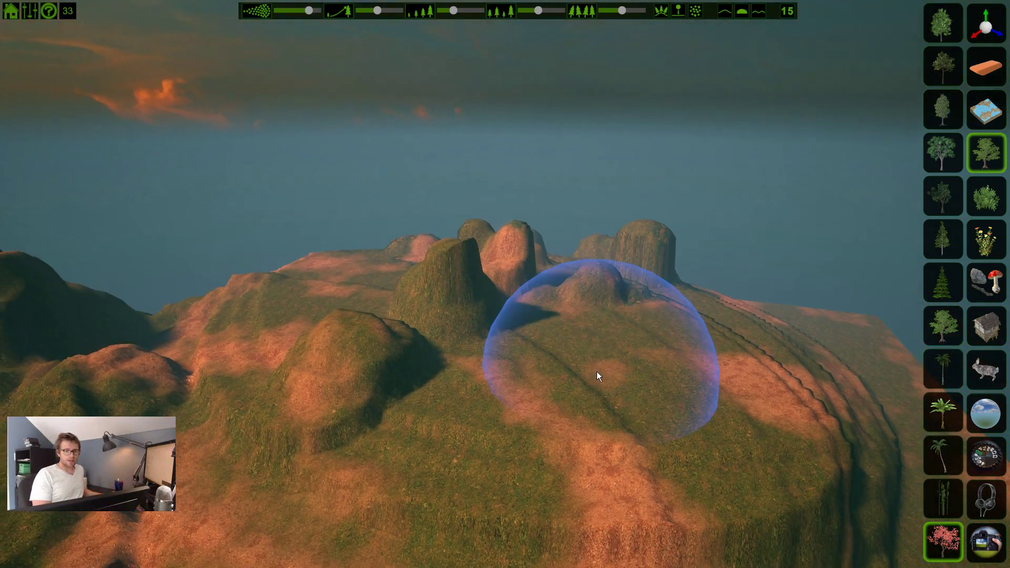
mouse_move(530, 362)
left_mouse_down()
mouse_move(655, 350)
mouse_move(442, 361)
mouse_move(431, 349)
mouse_move(471, 358)
mouse_move(476, 337)
left_mouse_up()
Undo the extra pink blossom trees, keeping a single one on the plateau
key("ctrl+z")
key("ctrl+z")
key("ctrl+z")
key("ctrl+z")
key("ctrl+z")
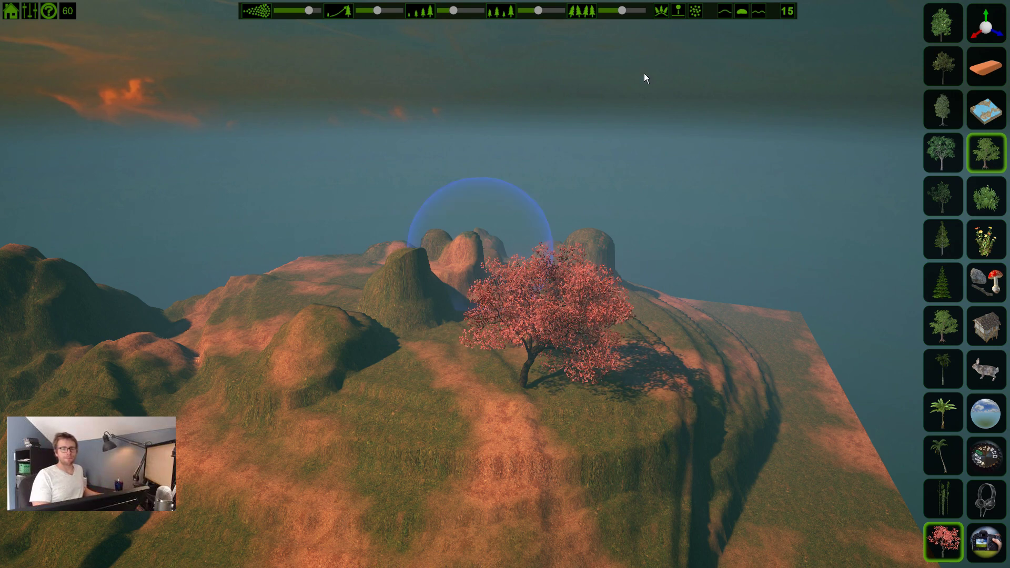
Switch tree placement back to upright growth and view the terraced slopes beside the pink tree
left_click(668, 9)
mouse_move(480, 241)
right_mouse_down()
mouse_move(637, 153)
mouse_move(526, 98)
right_mouse_up()
mouse_move(504, 263)
right_mouse_down()
mouse_move(443, 237)
mouse_move(451, 286)
right_mouse_up()
Raise the tree size slightly, try a second pink blossom tree near the small mound and erase it
left_click_drag(456, 10, 459, 10)
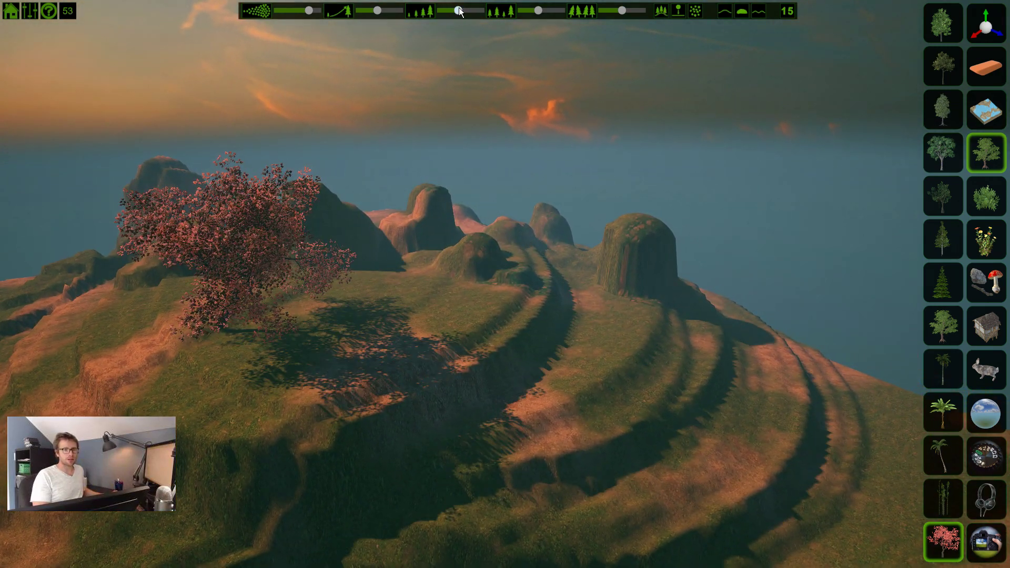
left_click(455, 247)
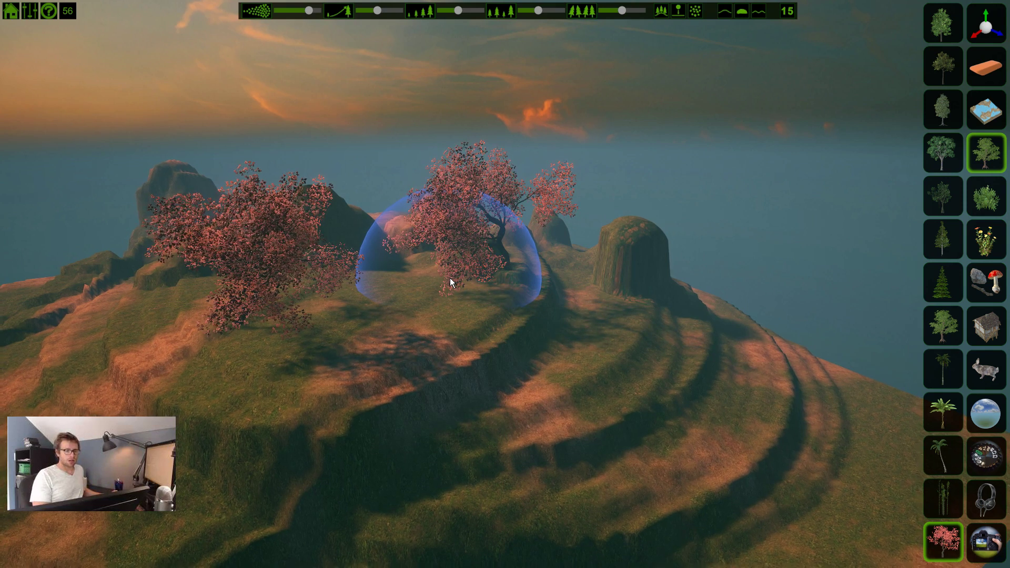
left_click(483, 303, "shift")
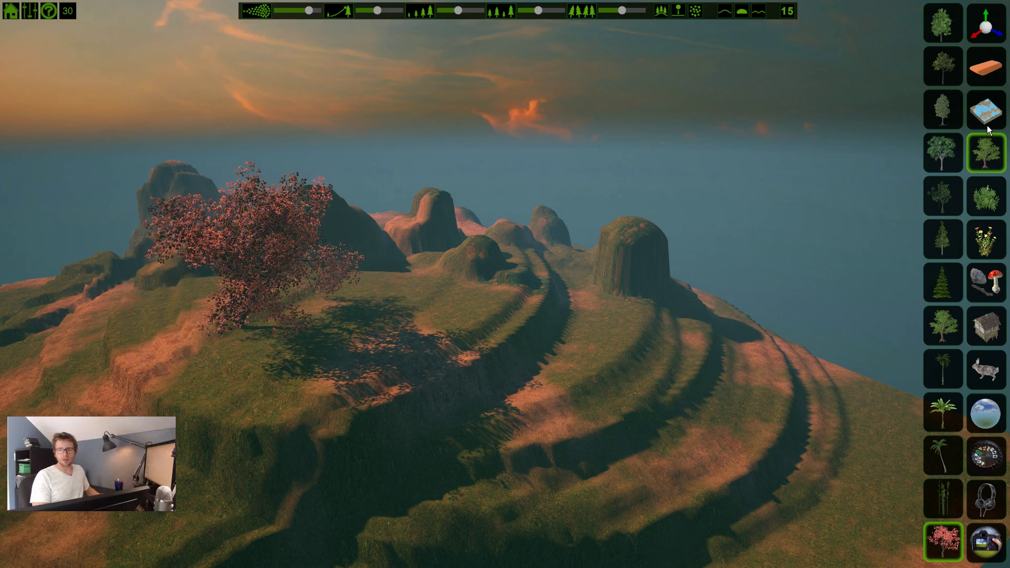
Switch to erasing and remove the pink blossom tree from the grassy plateau
left_click(948, 242)
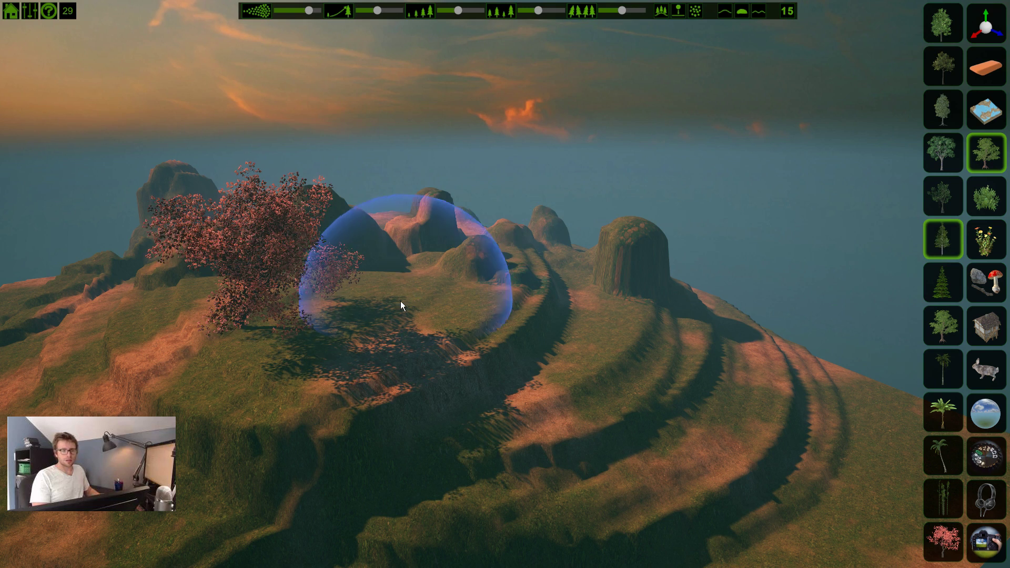
left_click(986, 23)
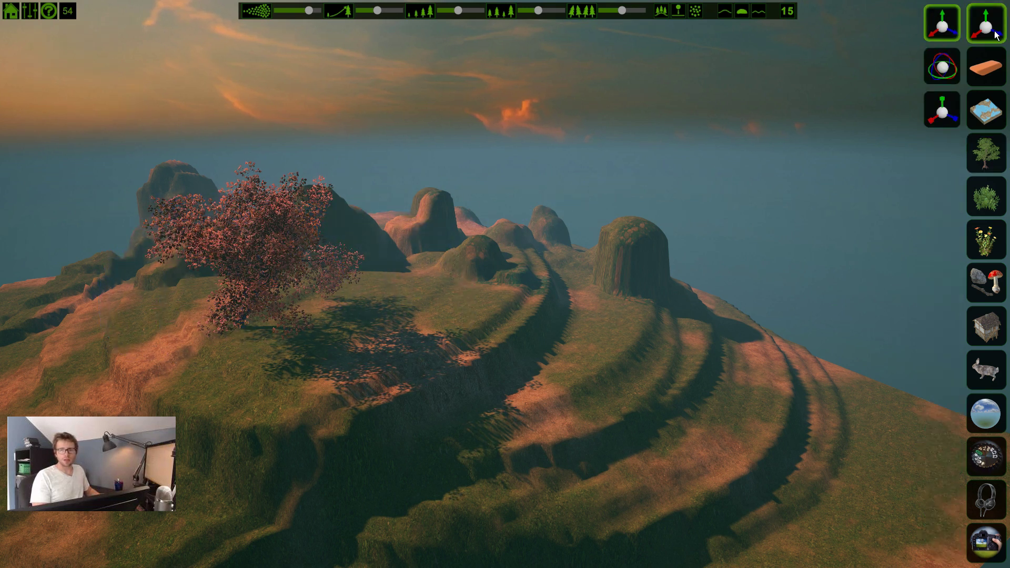
left_click(993, 82)
left_click(263, 291)
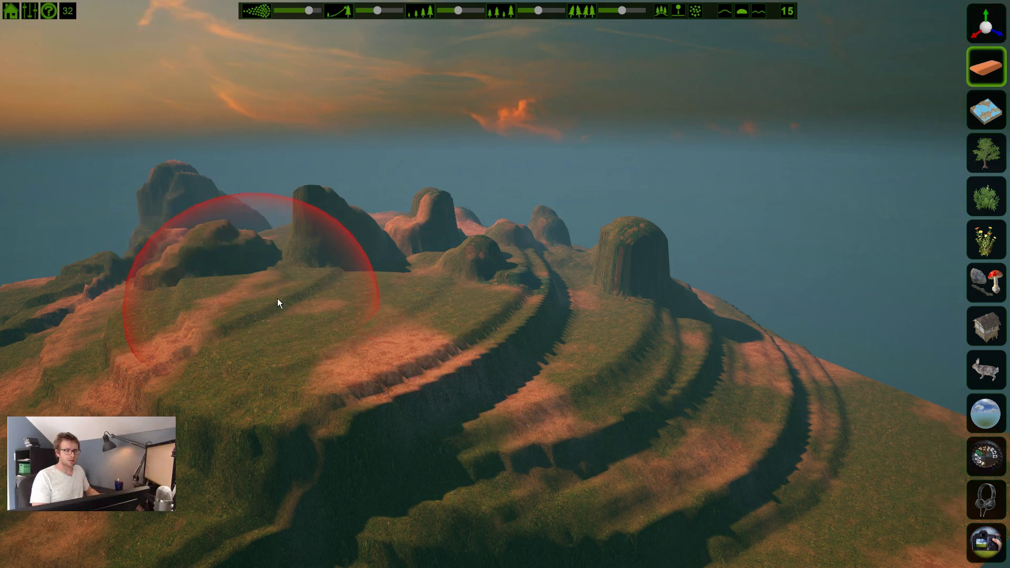
key("w")
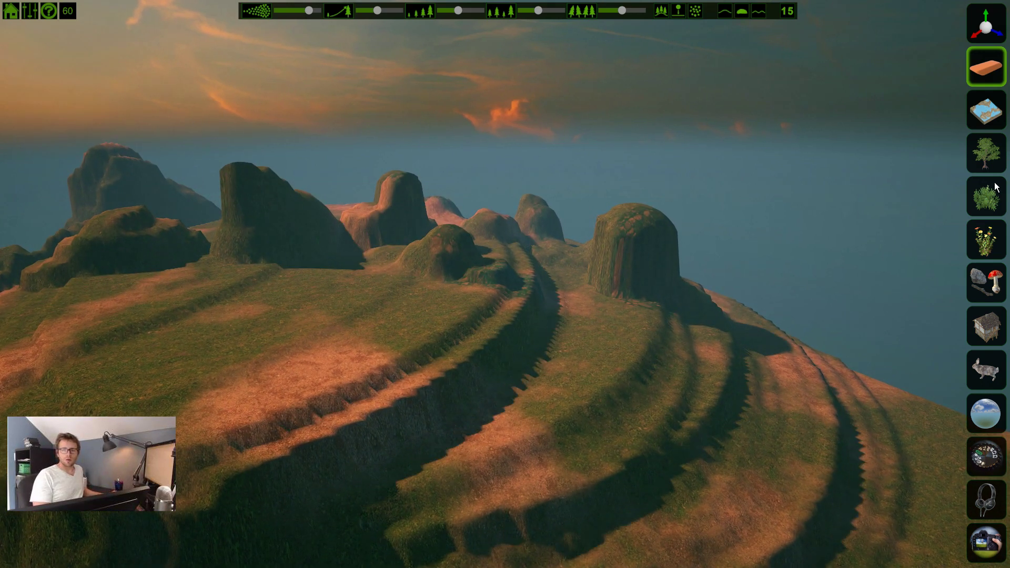
Return to the tree collection, select the broad-leaved palm, reduce the density and paint a group of palms on the terrain's flat front corner
left_click(990, 157)
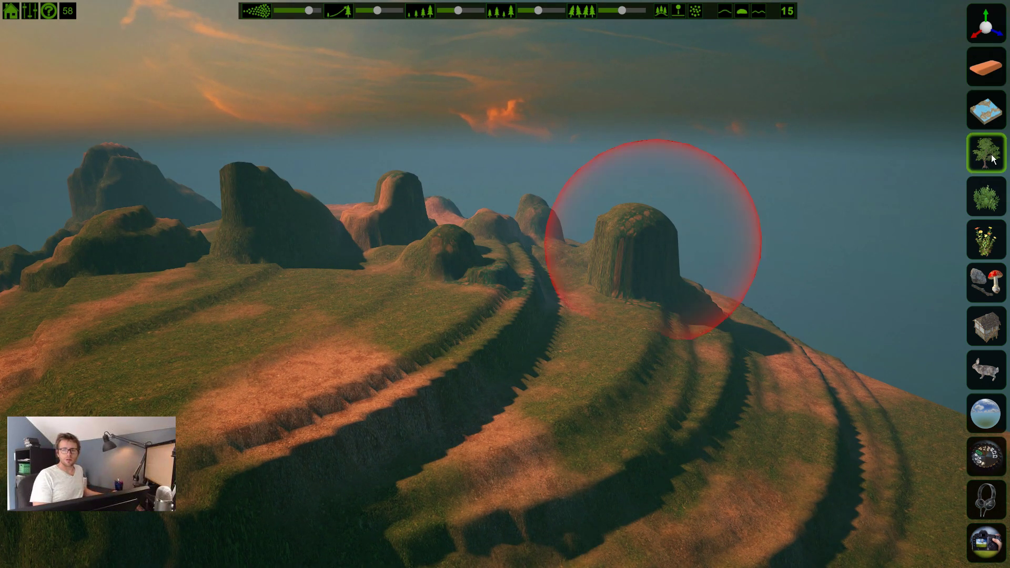
key("s")
key("a")
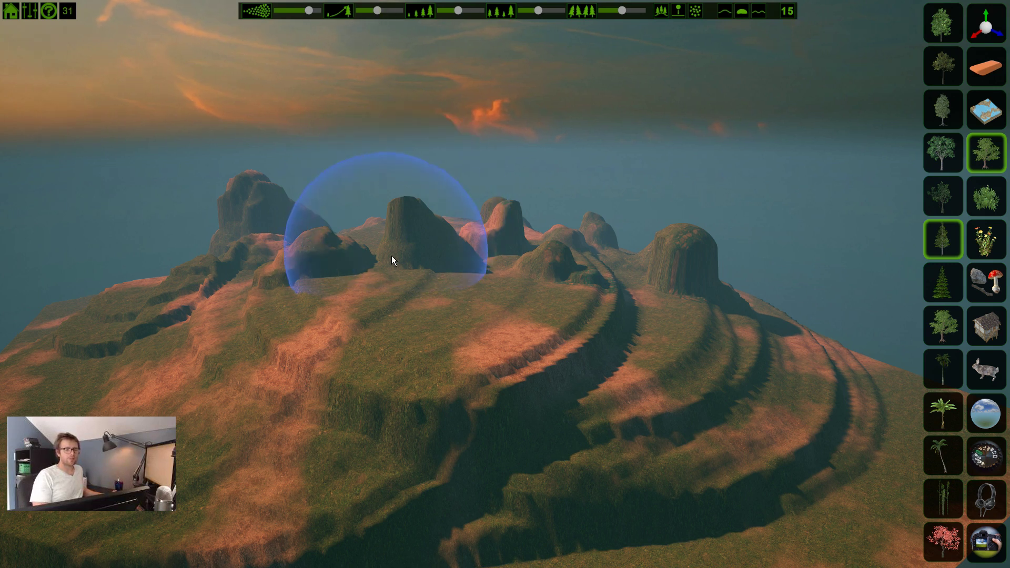
scroll(336, 283, "down", 4)
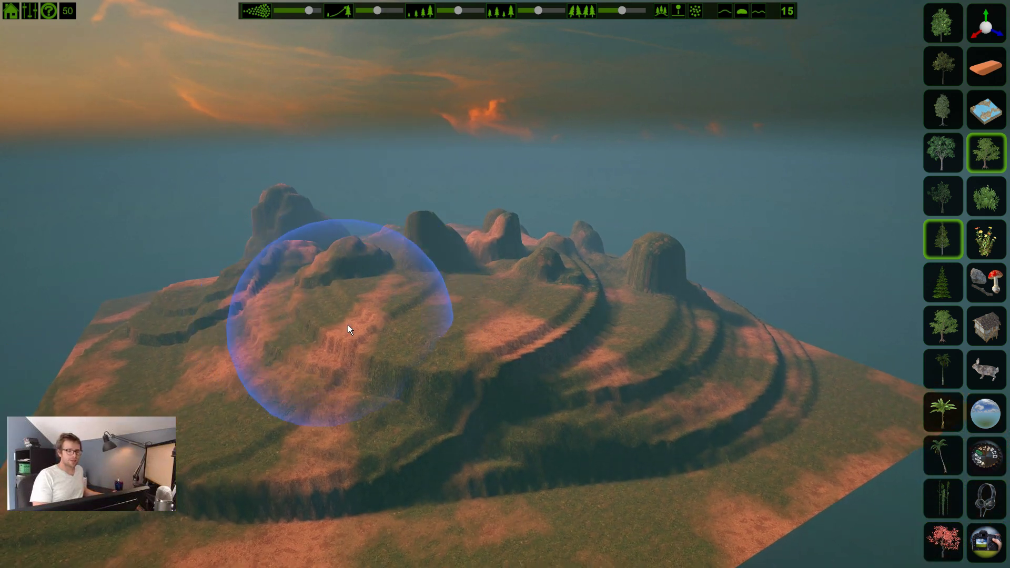
scroll(722, 367, "down", 3)
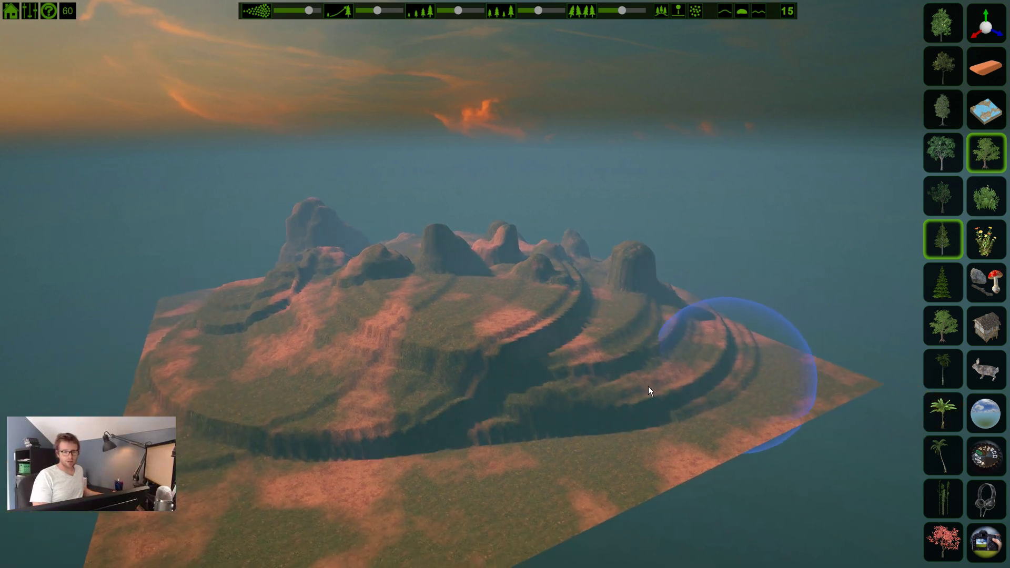
scroll(502, 371, "down", 3)
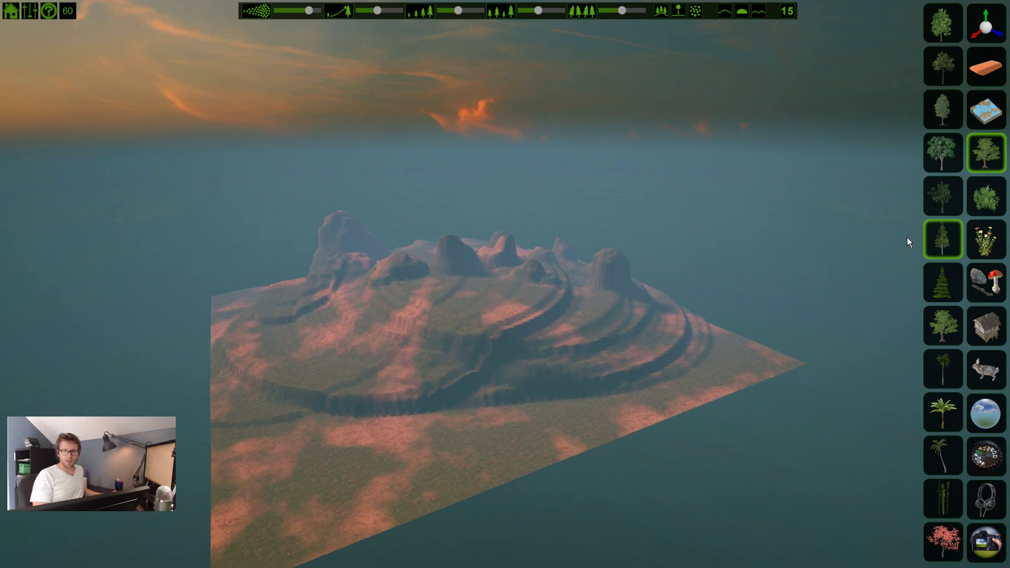
left_click(958, 411)
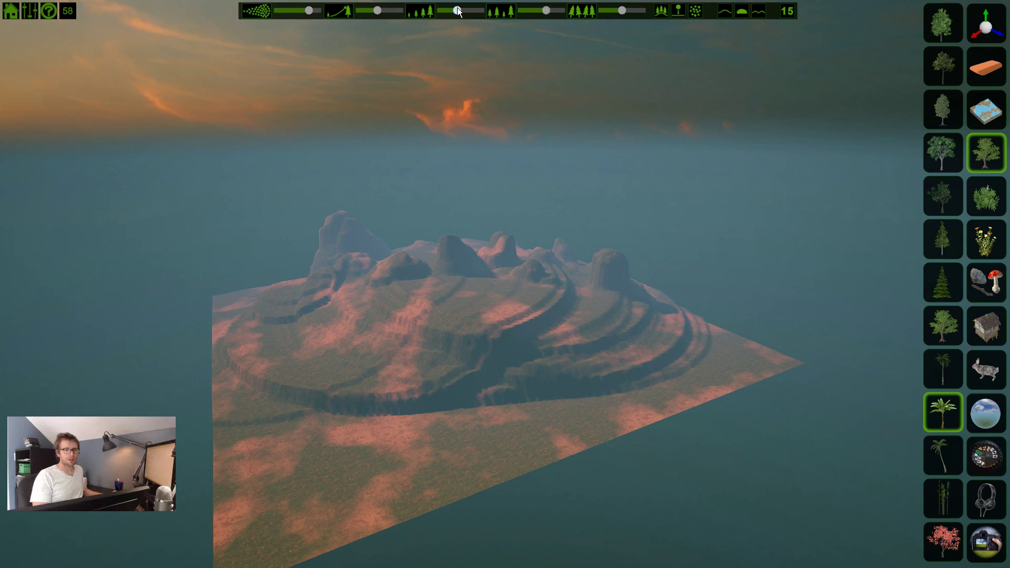
mouse_move(296, 452)
left_mouse_down()
mouse_move(379, 459)
mouse_move(435, 435)
mouse_move(307, 468)
left_mouse_up()
key("a")
key("d")
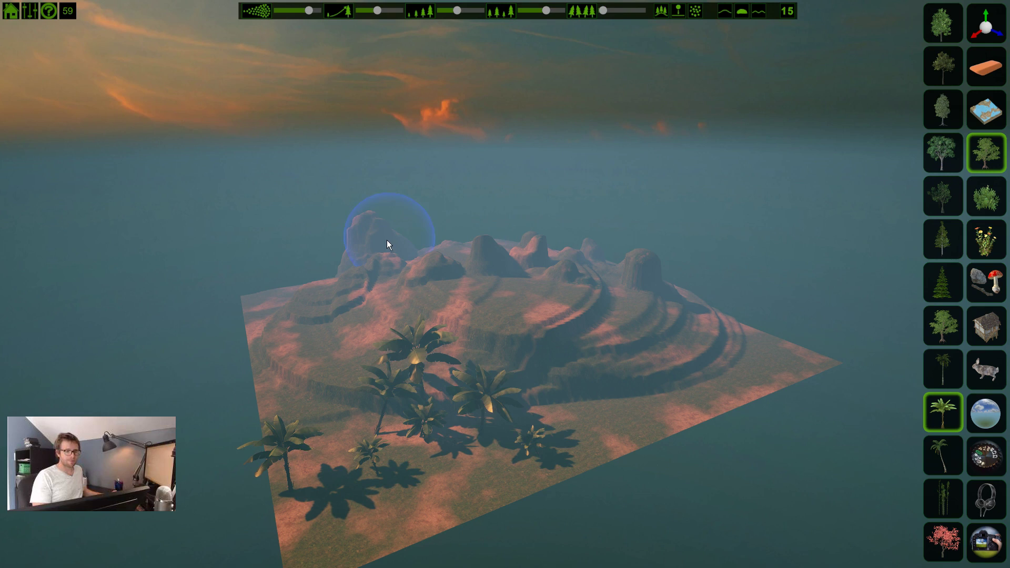
Undo all the palms painted on the flat front corner
key("ctrl+z")
key("ctrl+z")
key("ctrl+z")
key("ctrl+z")
key("ctrl+z")
key("ctrl+z")
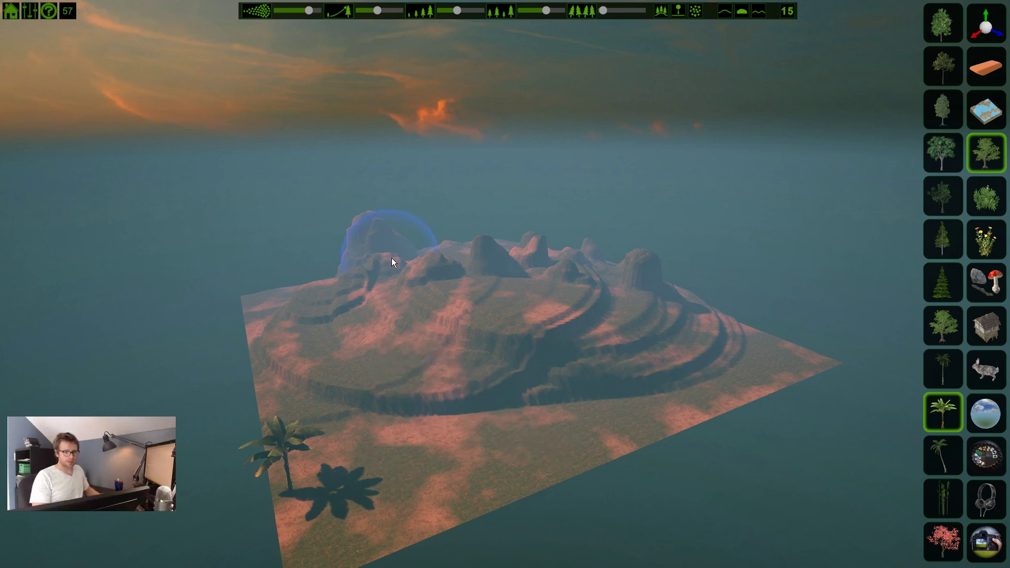
key("ctrl+z")
Paint another group of palms across the flat front area and undo them all
mouse_move(334, 472)
left_mouse_down()
mouse_move(459, 454)
mouse_move(557, 463)
mouse_move(602, 428)
mouse_move(600, 347)
left_mouse_up()
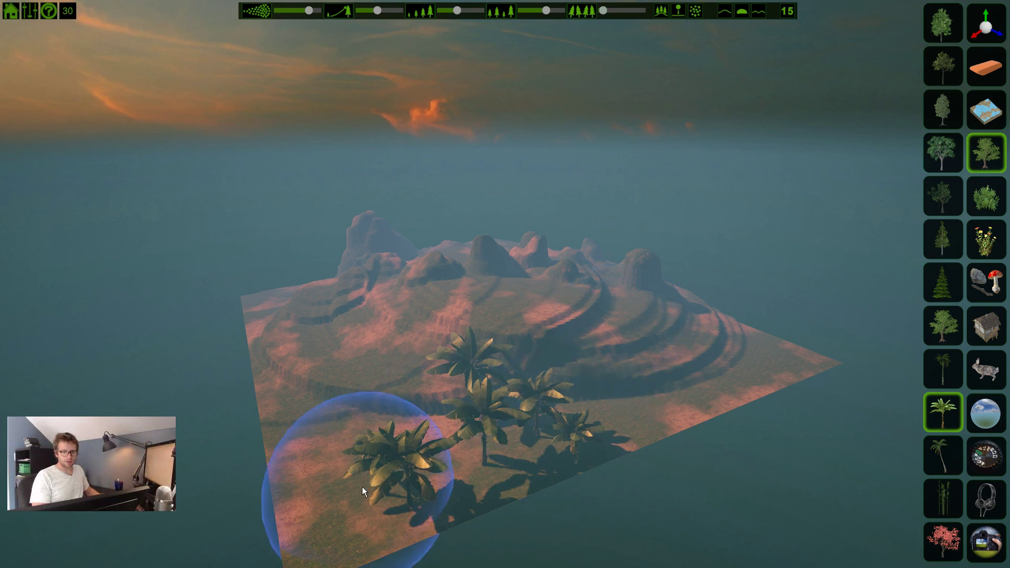
key("ctrl+z")
key("ctrl+z")
key("ctrl+z")
key("ctrl+z")
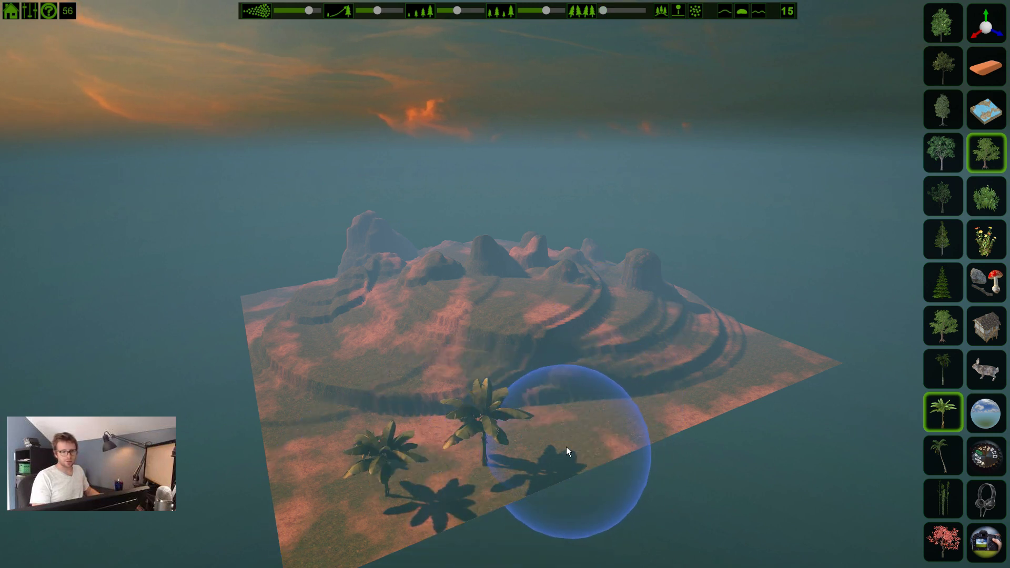
key("ctrl+z")
key("ctrl+z")
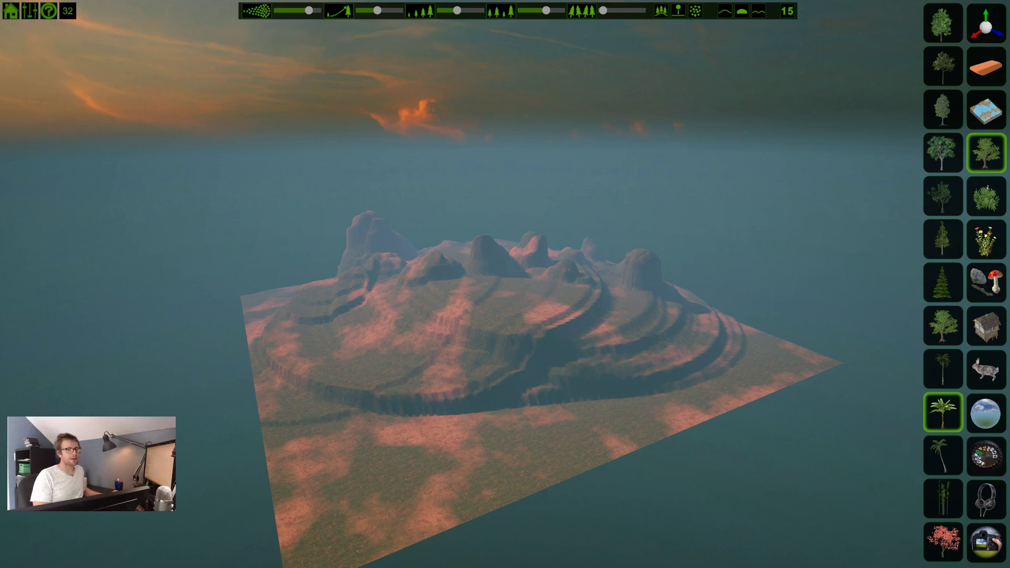
Switch to the bush collection, paint a few shrubs across the lower terraced slope and undo them
scroll(268, 292, "up", 1)
key("w")
mouse_move(368, 345)
right_mouse_down()
mouse_move(408, 339)
mouse_move(393, 359)
mouse_move(453, 338)
mouse_move(488, 347)
right_mouse_up()
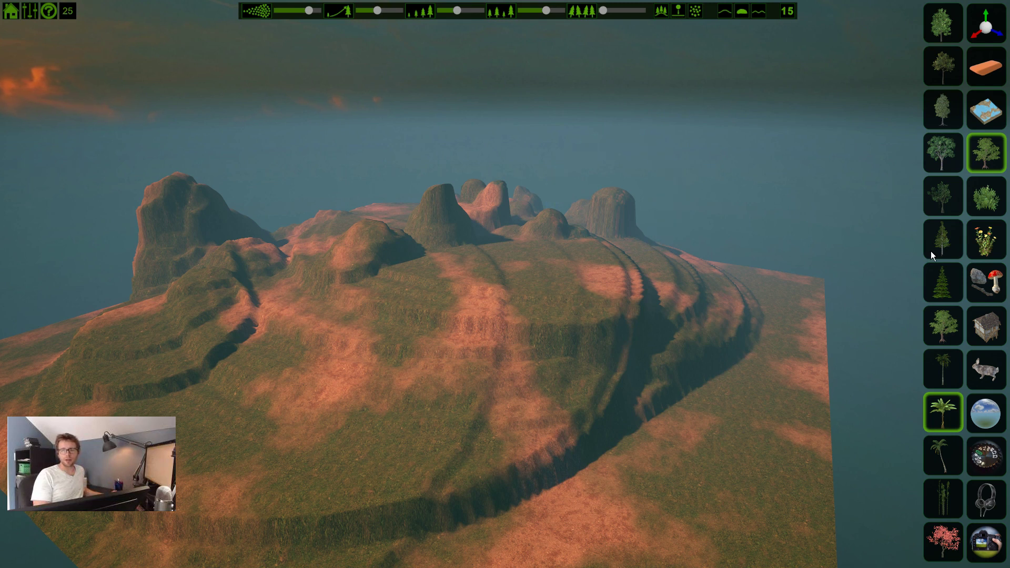
left_click(985, 192)
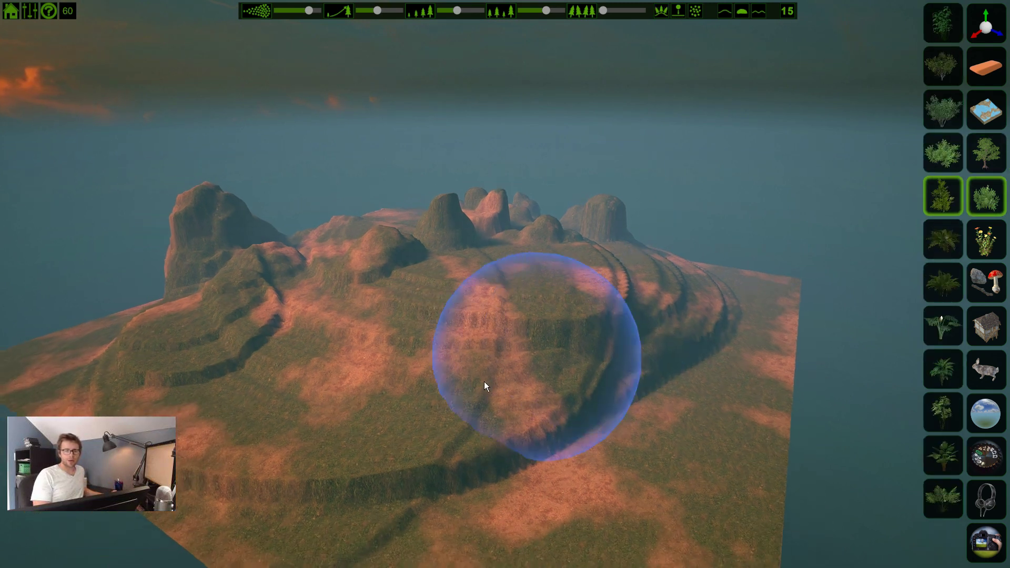
left_click_drag(384, 383, 554, 393)
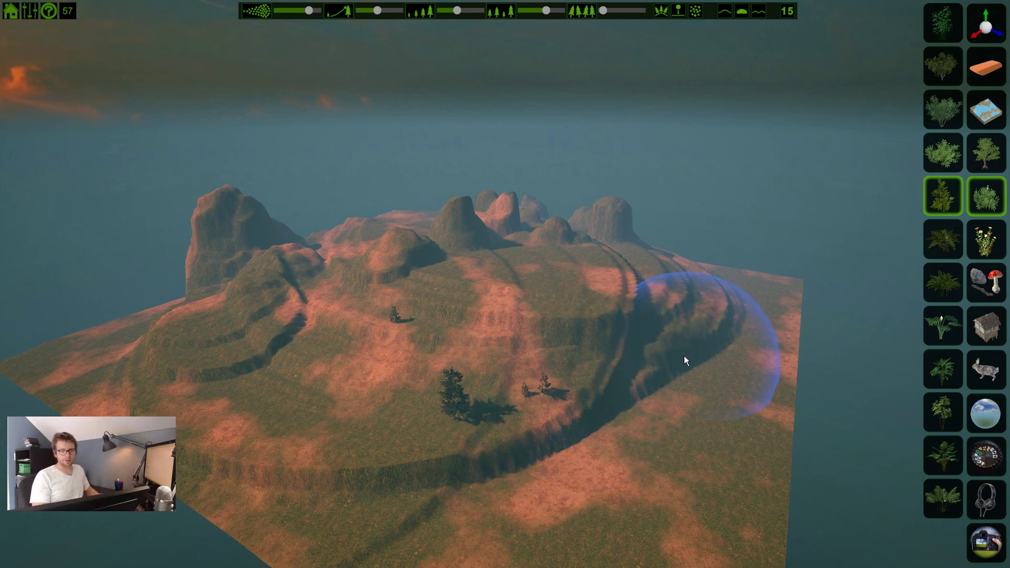
key("ctrl+z")
key("ctrl+z")
key("ctrl+z")
key("ctrl+z")
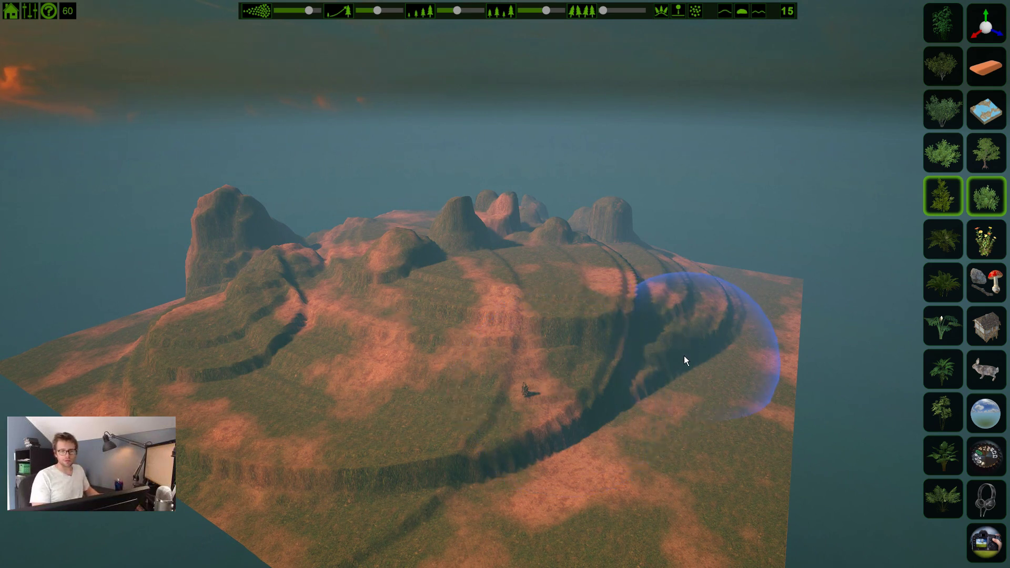
Show the flower and ground plant collection and select the white-flowered plant
left_click(994, 247)
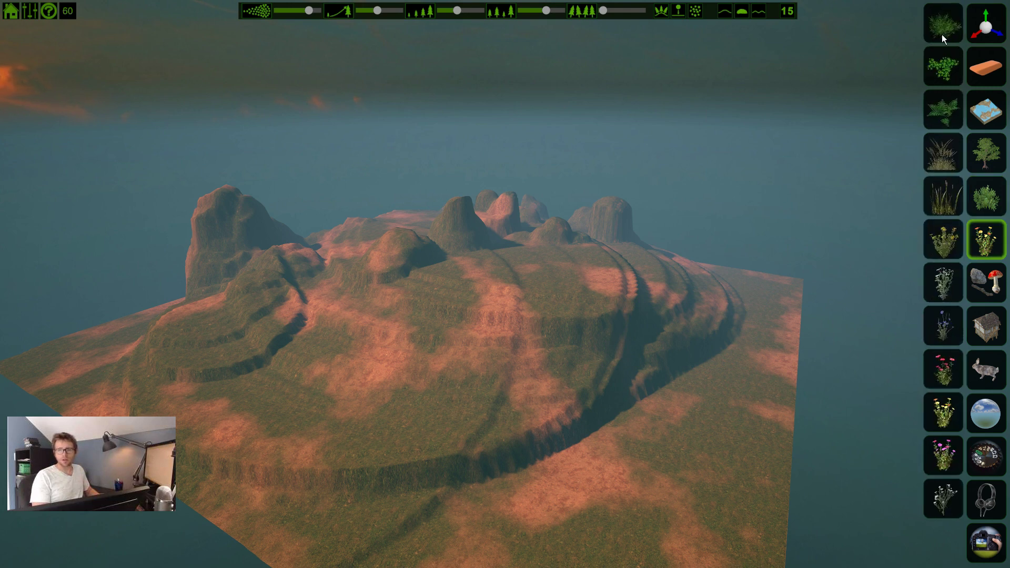
left_click(943, 283)
scroll(475, 381, "down", 5)
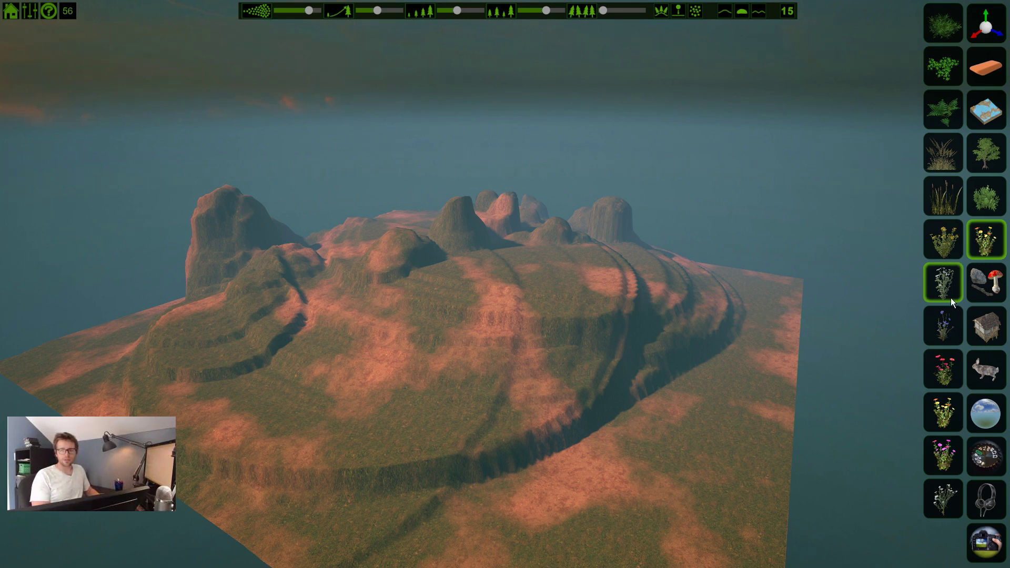
Open the rocks and mushrooms collection, select the first grey boulder and paint it at the foot of the terraces
left_click(999, 291)
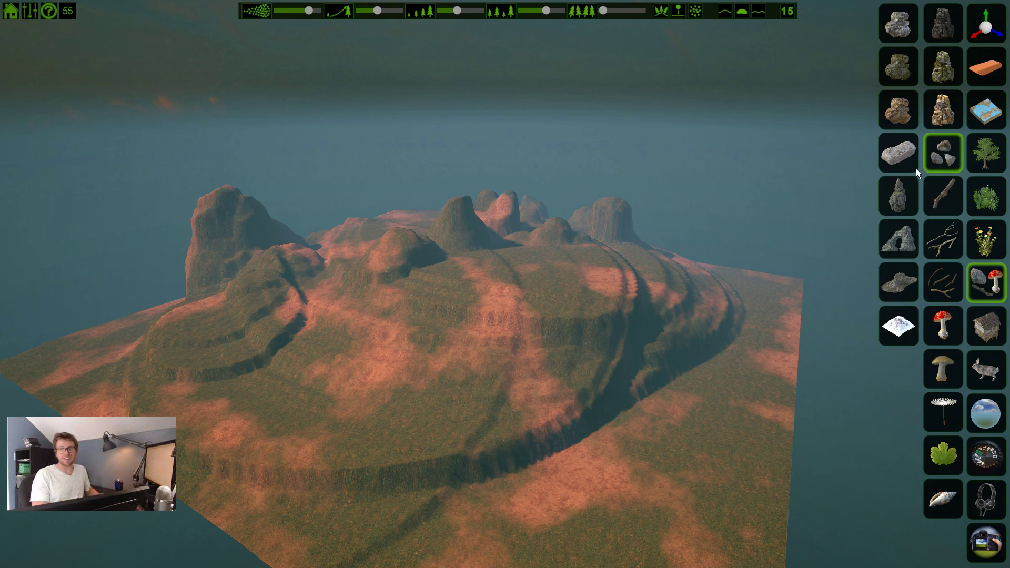
scroll(586, 425, "up", 8)
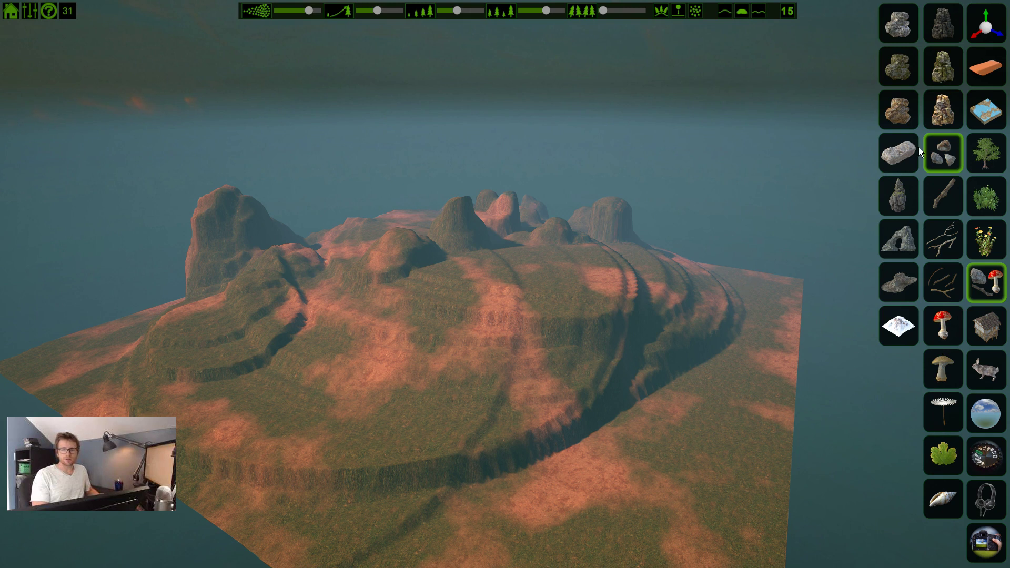
left_click(899, 23)
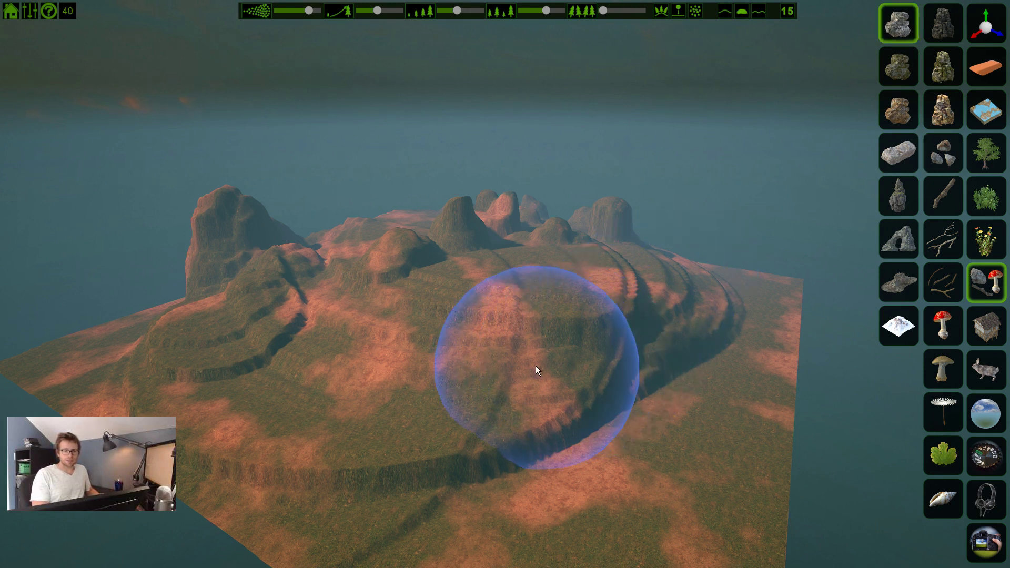
mouse_move(536, 367)
left_mouse_down()
mouse_move(682, 388)
mouse_move(600, 385)
left_mouse_up()
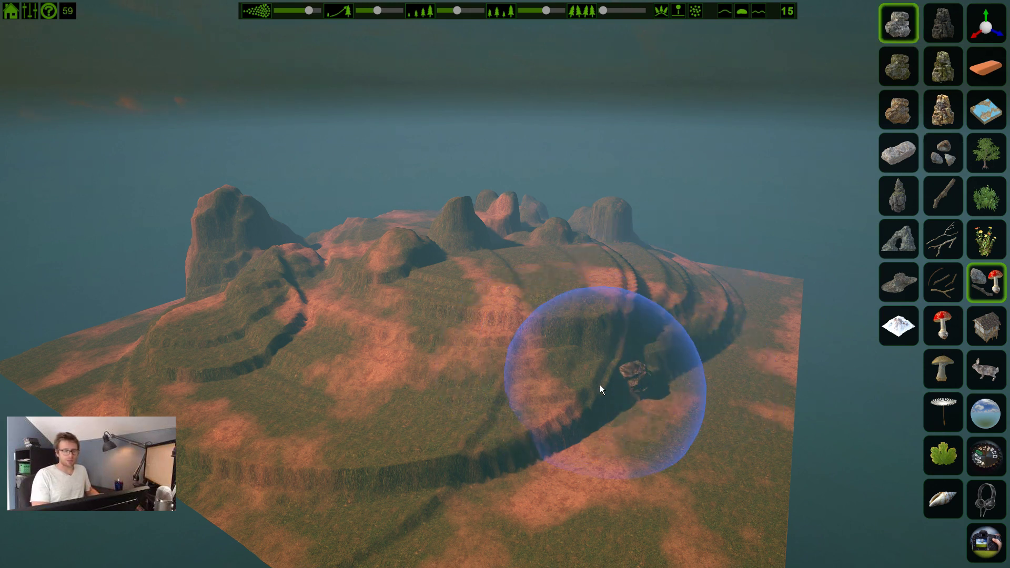
Undo the boulder, try sunken placement near the terrain's edge and restore placement on the surface
key("ctrl+z")
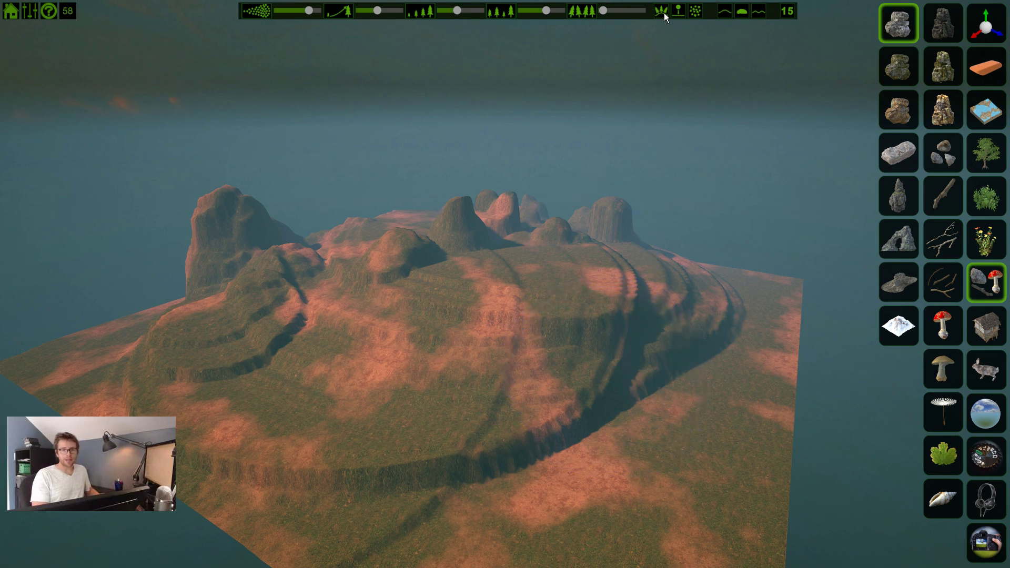
left_click(678, 12)
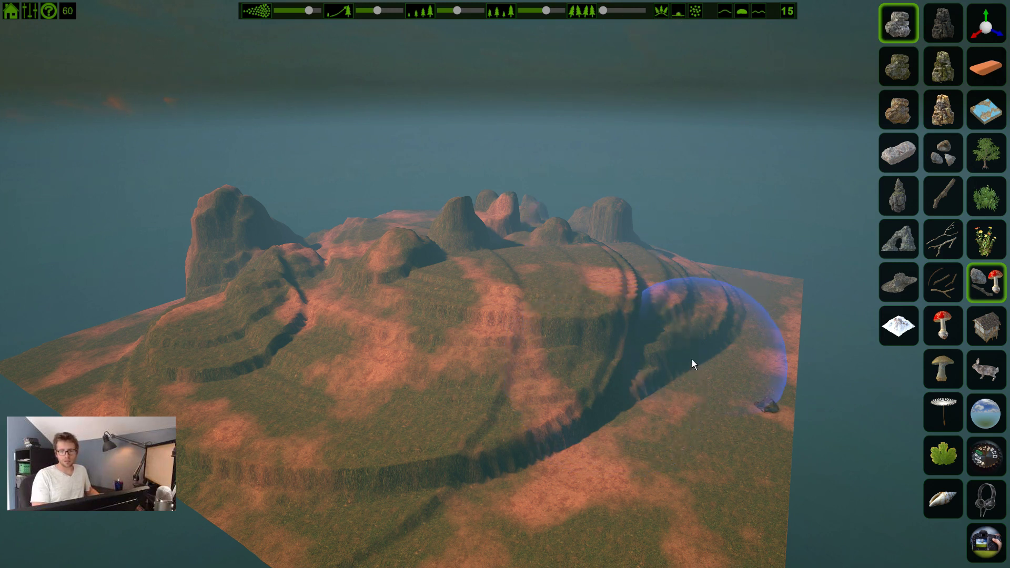
left_click(679, 12)
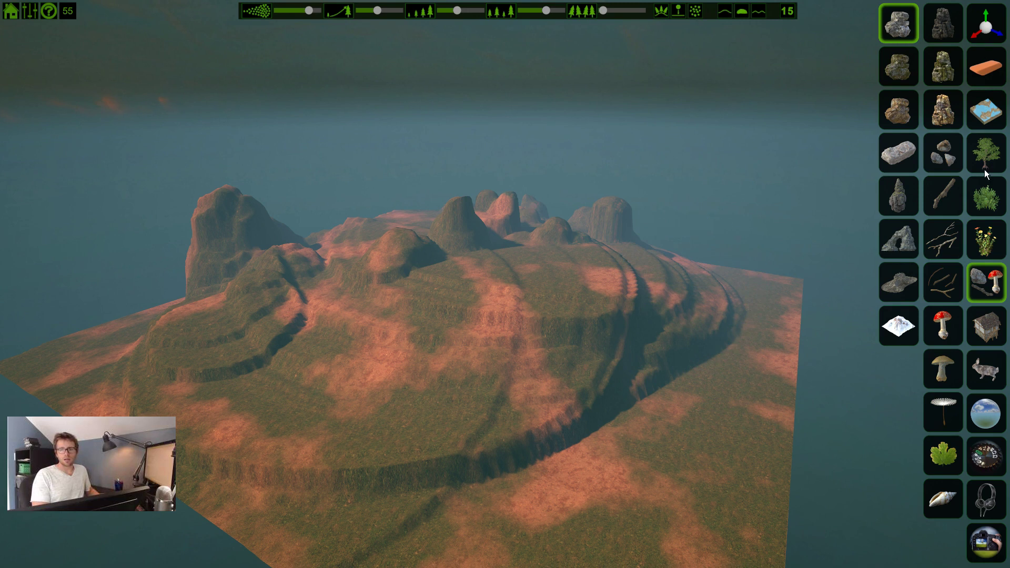
Select the small stones and scatter them across the lower grassy slope
left_click(945, 156)
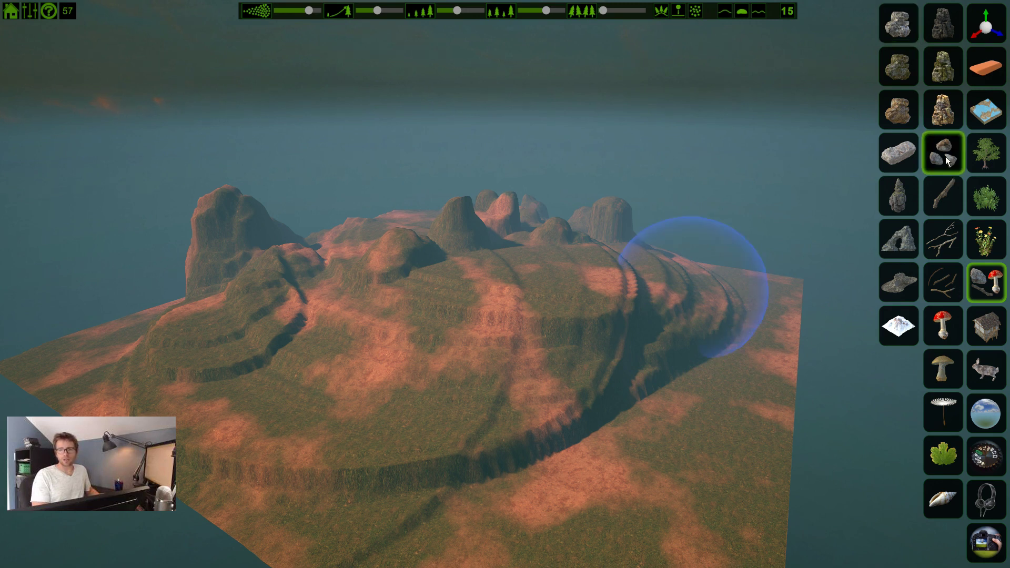
mouse_move(550, 396)
left_mouse_down()
mouse_move(416, 415)
mouse_move(611, 424)
mouse_move(557, 452)
mouse_move(418, 427)
mouse_move(562, 404)
mouse_move(483, 424)
mouse_move(360, 432)
mouse_move(548, 425)
mouse_move(625, 400)
left_mouse_up()
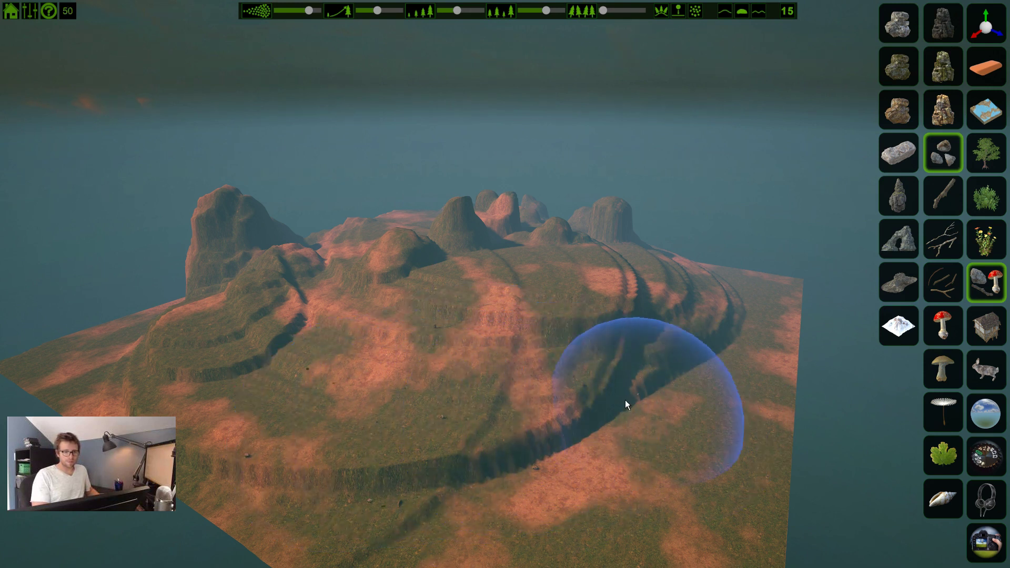
left_click(373, 388)
mouse_move(373, 388)
left_mouse_down()
mouse_move(345, 422)
mouse_move(461, 439)
mouse_move(581, 406)
left_mouse_up()
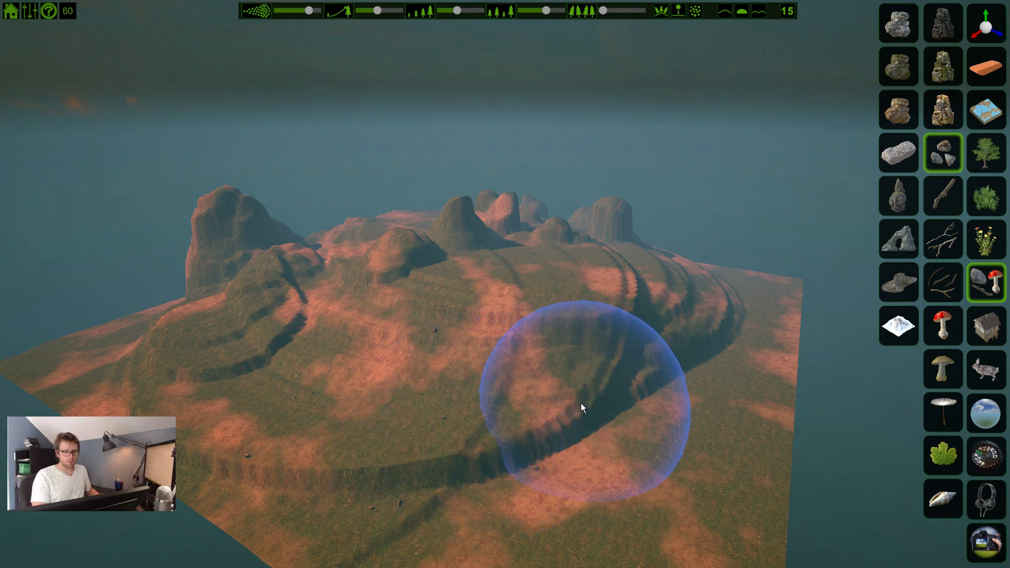
Shrink the brush, raise the object size slightly, lower the size variation and place stones on the flat area with surface and sunken placement
scroll(582, 403, "down", 5)
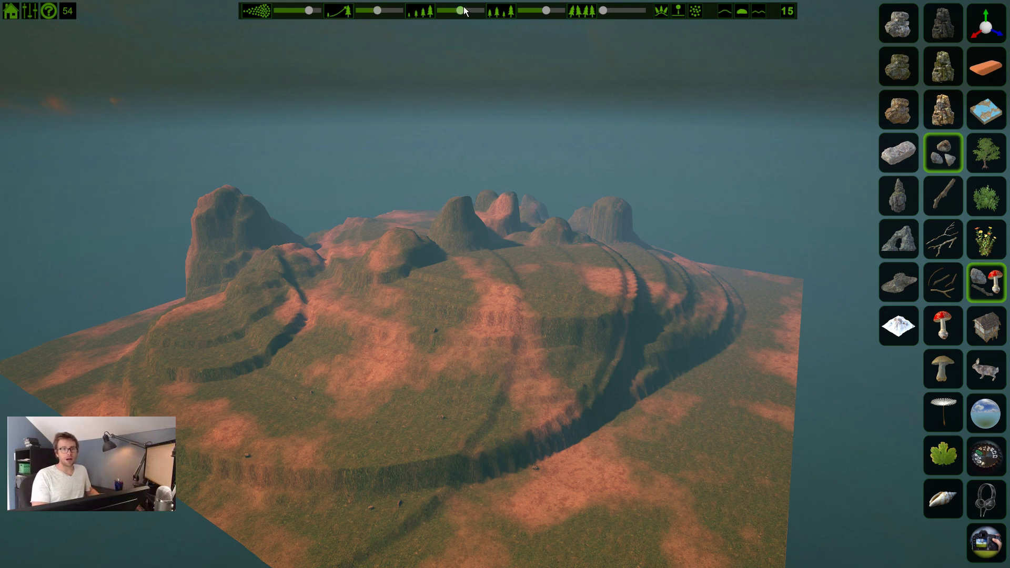
left_click_drag(542, 14, 522, 17)
left_click(723, 435)
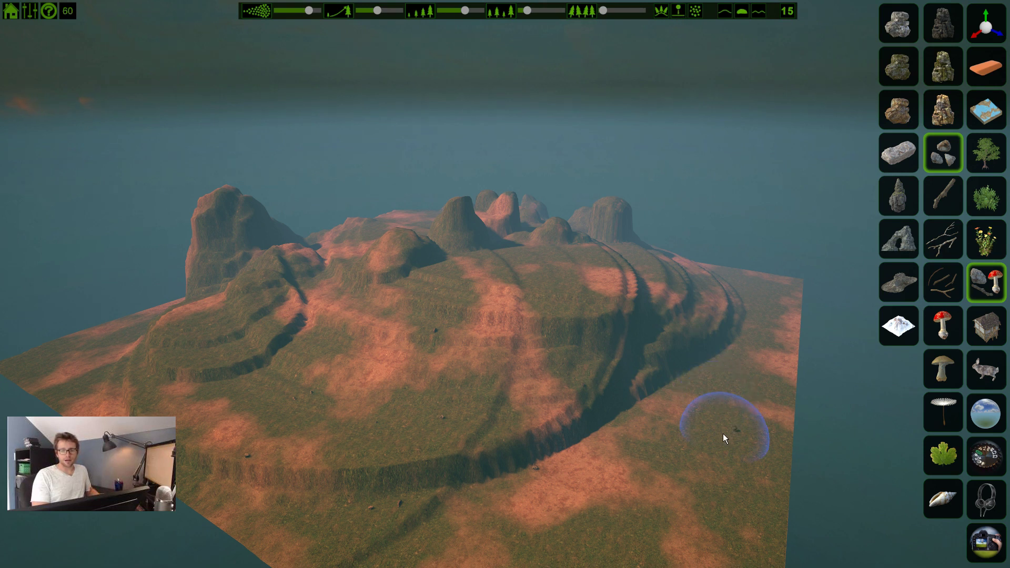
left_click(680, 9)
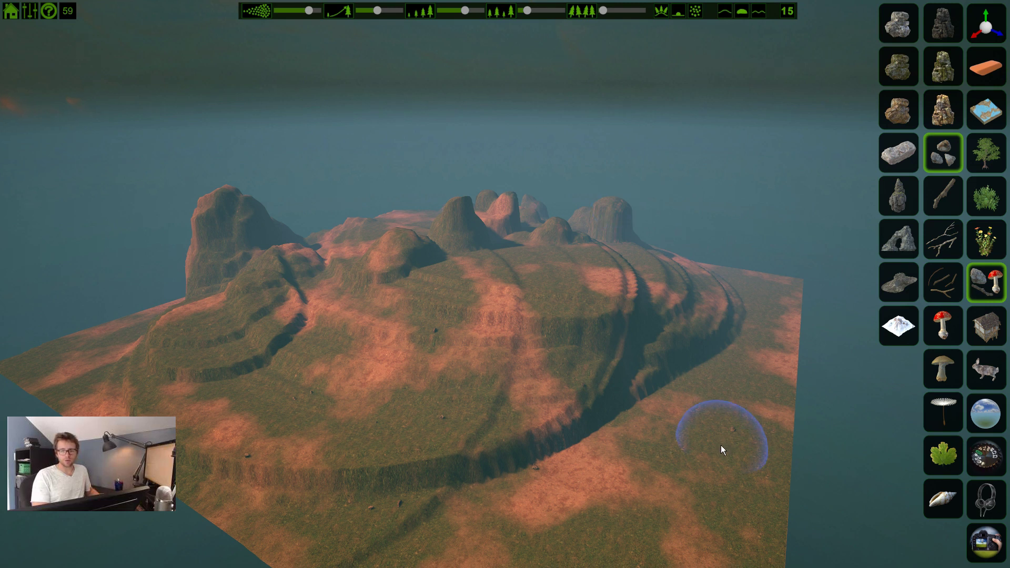
left_click(672, 456)
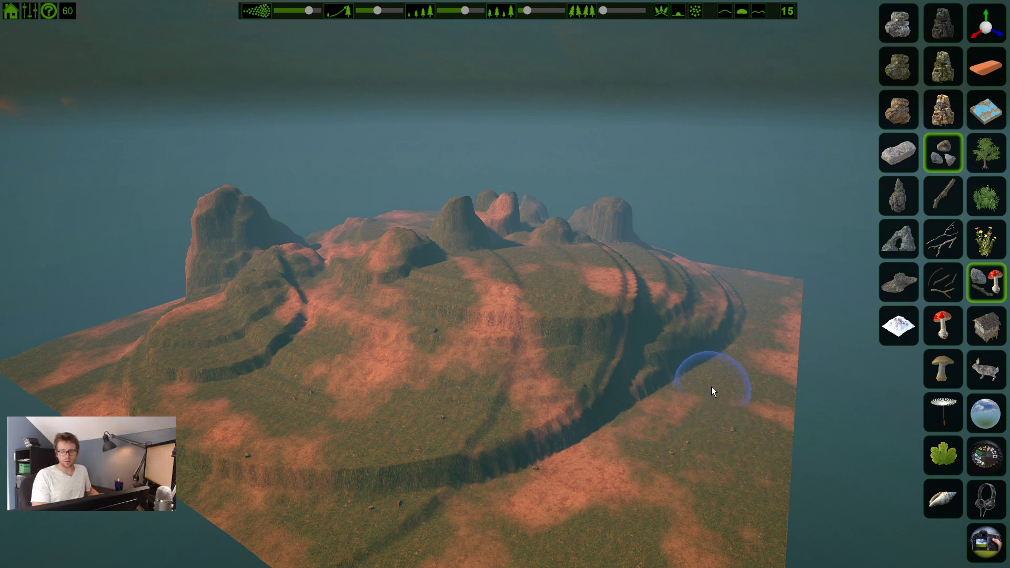
Enlarge the brush, add more stones to the flat area and scatter fallen logs across the slope and flat ground
scroll(739, 400, "up", 5)
left_click(681, 431)
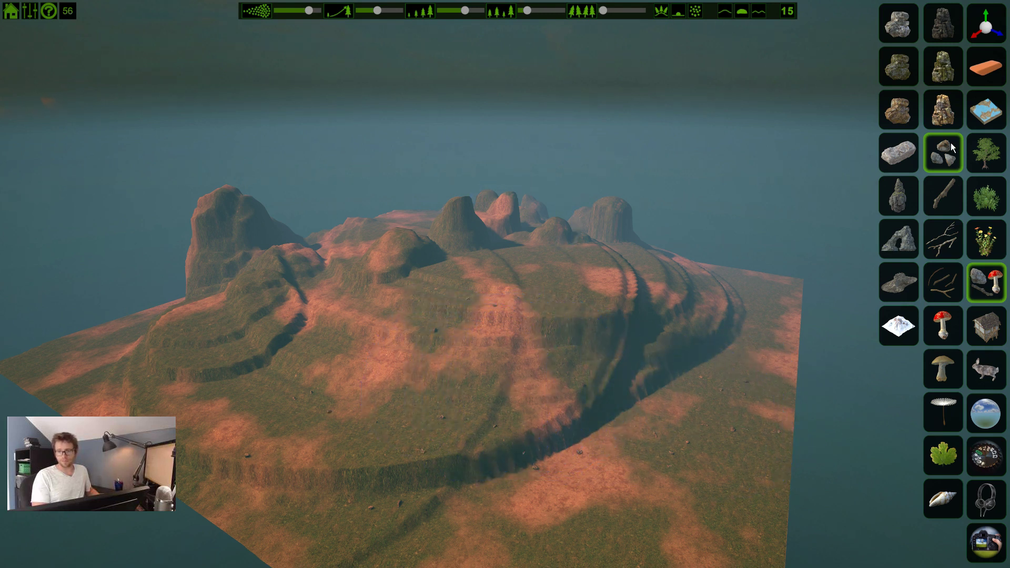
left_click(943, 198)
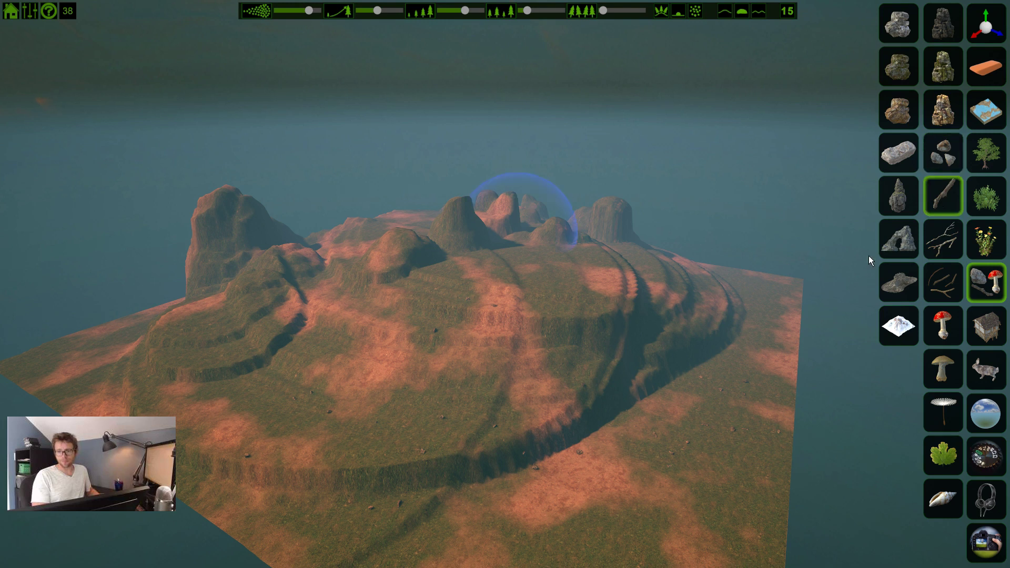
left_click(497, 387)
mouse_move(455, 383)
left_mouse_down()
mouse_move(485, 377)
mouse_move(453, 398)
mouse_move(503, 401)
mouse_move(680, 487)
mouse_move(633, 463)
mouse_move(651, 455)
mouse_move(601, 450)
left_mouse_up()
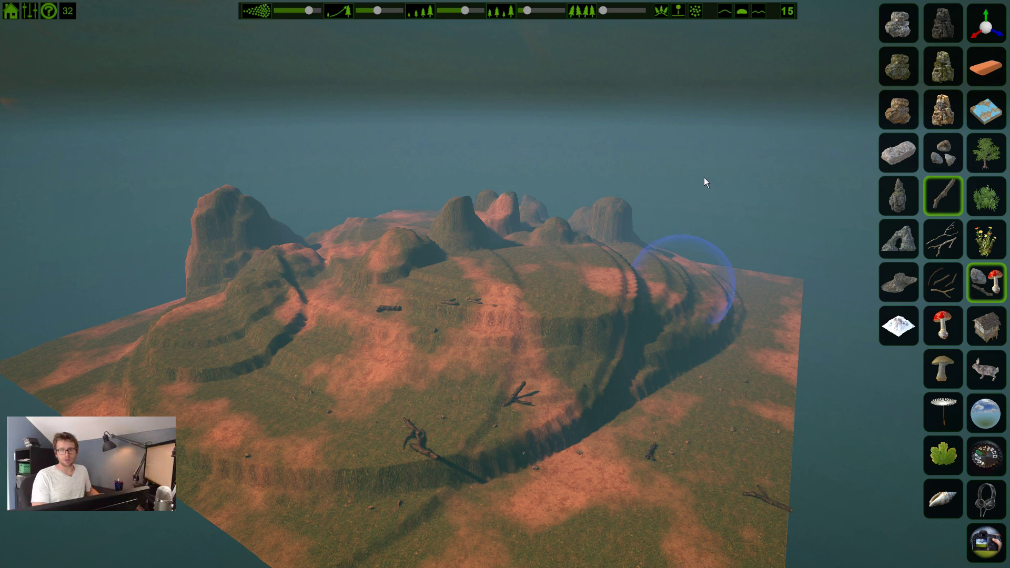
mouse_move(705, 471)
left_mouse_down()
mouse_move(666, 506)
mouse_move(775, 403)
left_mouse_up()
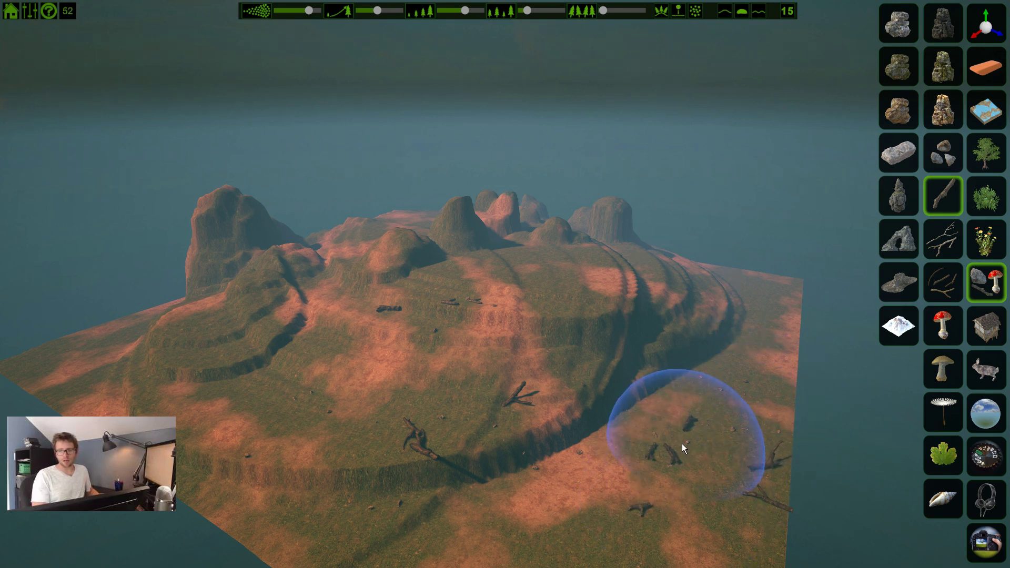
Pick the forked log on the lower terrace with the scale gizmo and enlarge it slightly in all directions
left_click(985, 23)
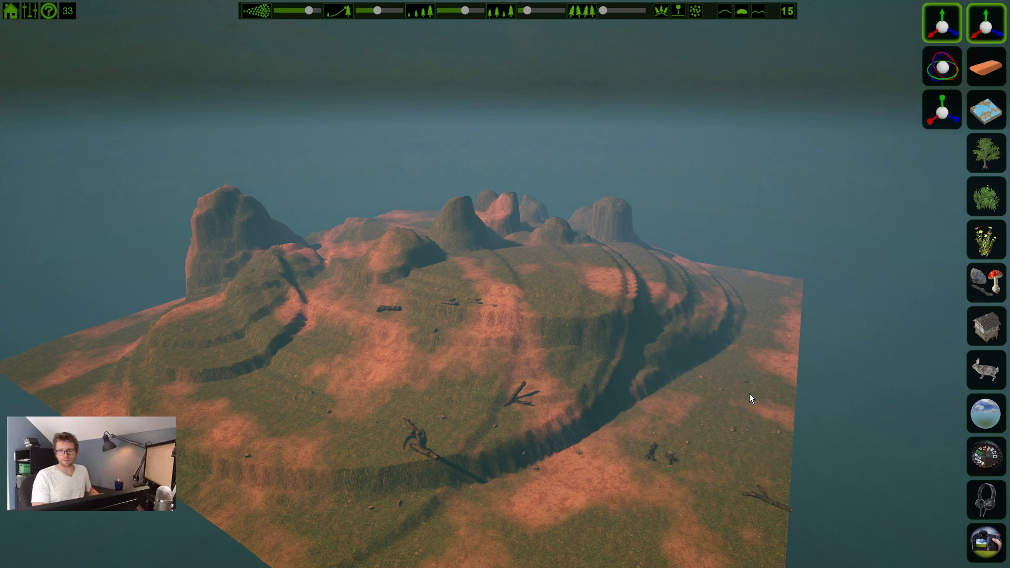
key("w")
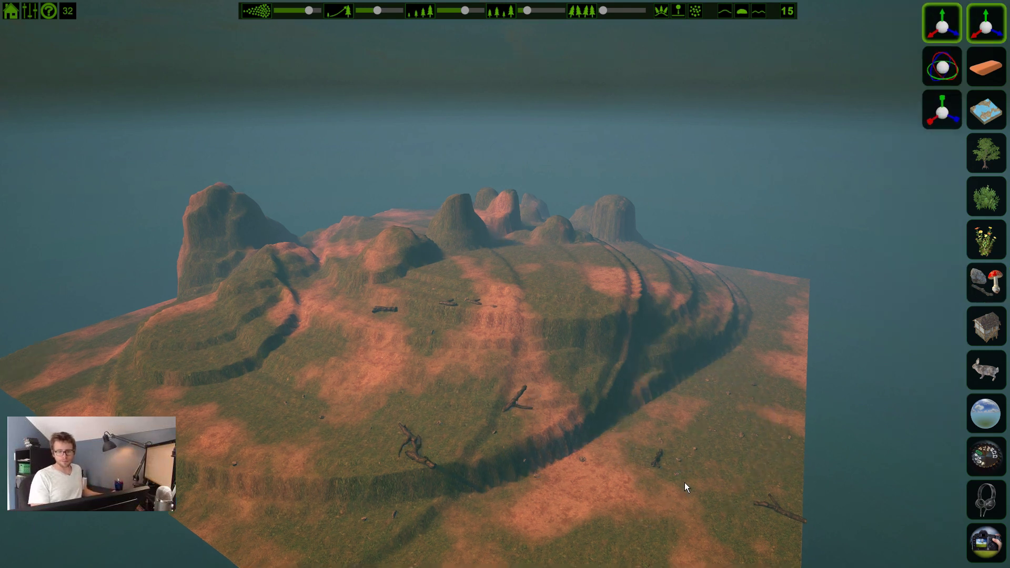
right_click_drag(661, 481, 662, 534)
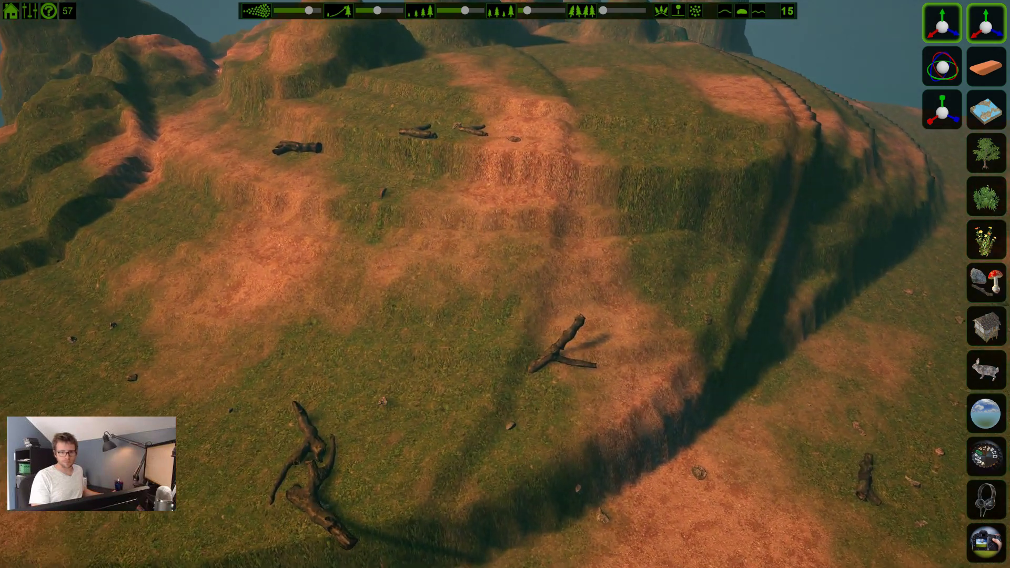
left_click(943, 112)
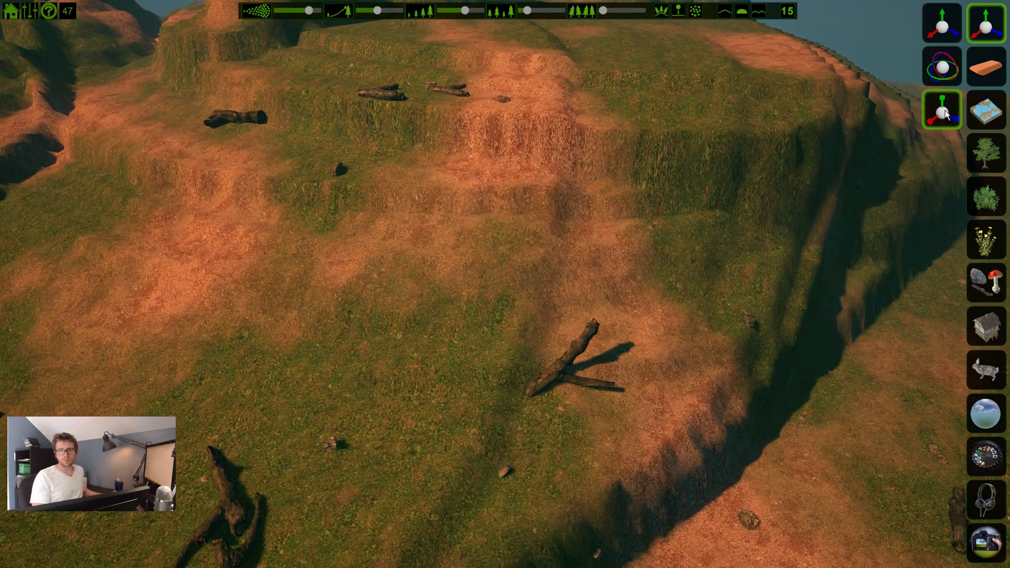
left_click(563, 362)
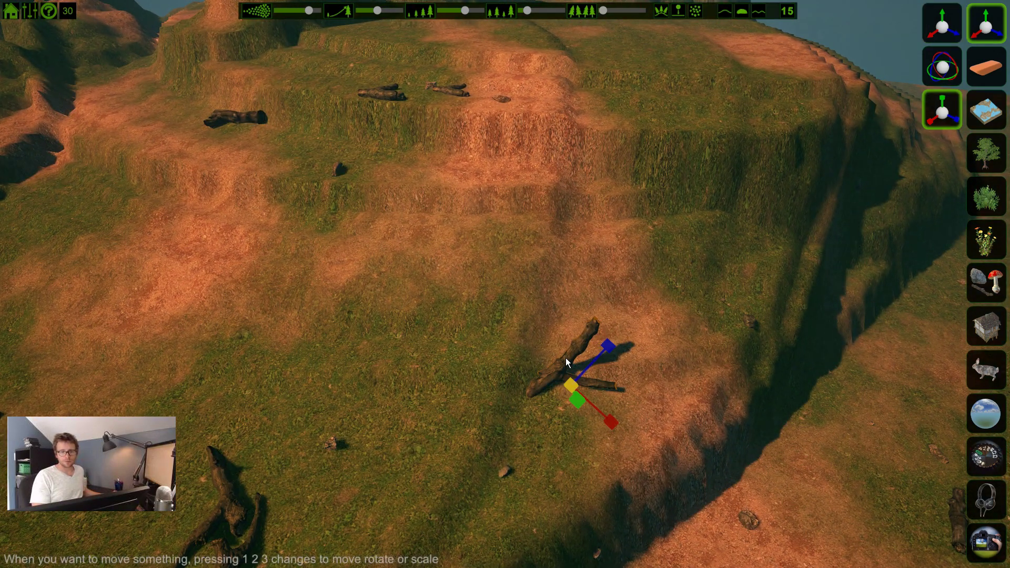
mouse_move(583, 375)
left_mouse_down()
mouse_move(623, 337)
mouse_move(582, 370)
left_mouse_up()
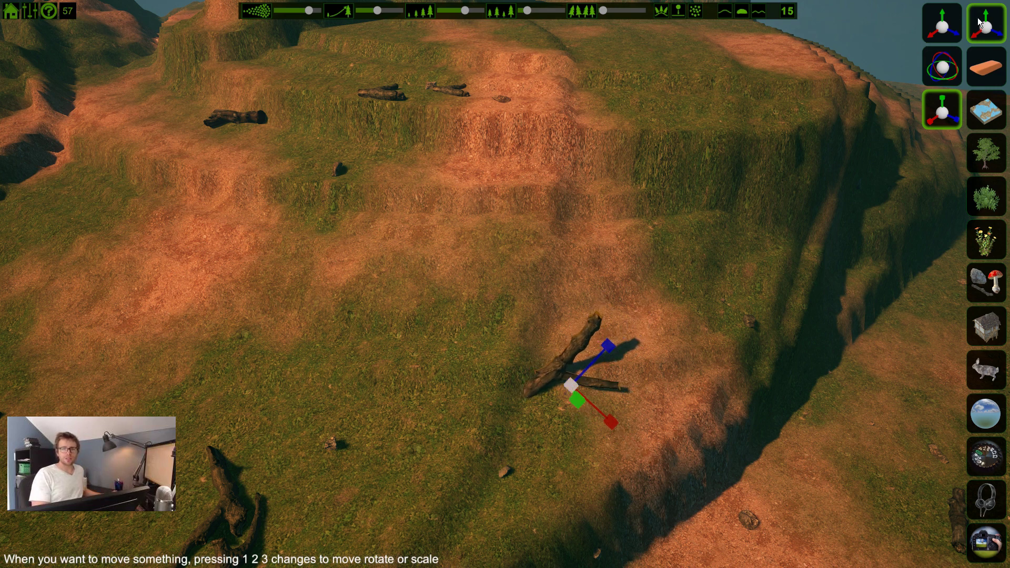
Switch to the move gizmo and shift the forked log a short way down the slope
left_click(955, 24)
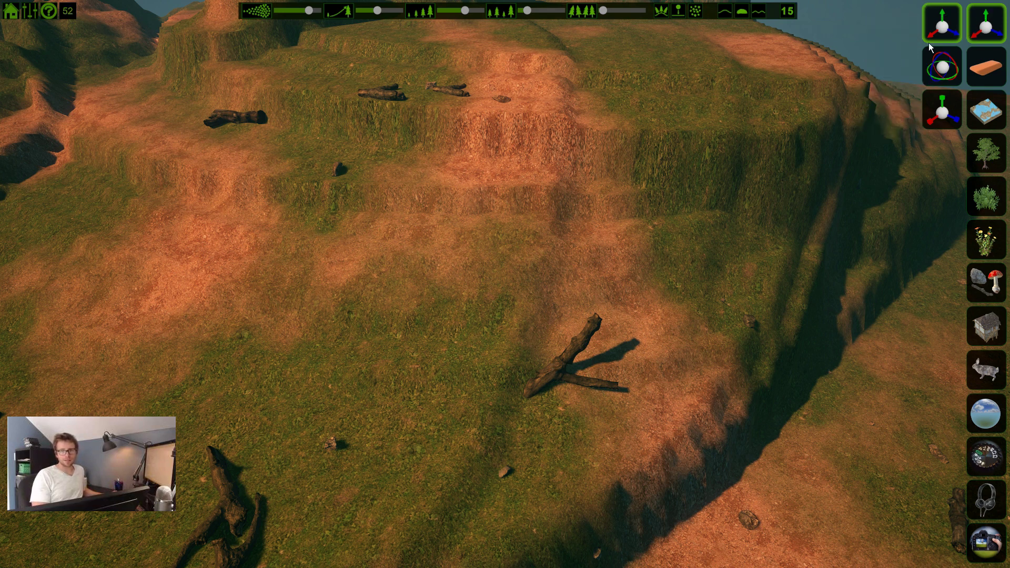
left_click(571, 362)
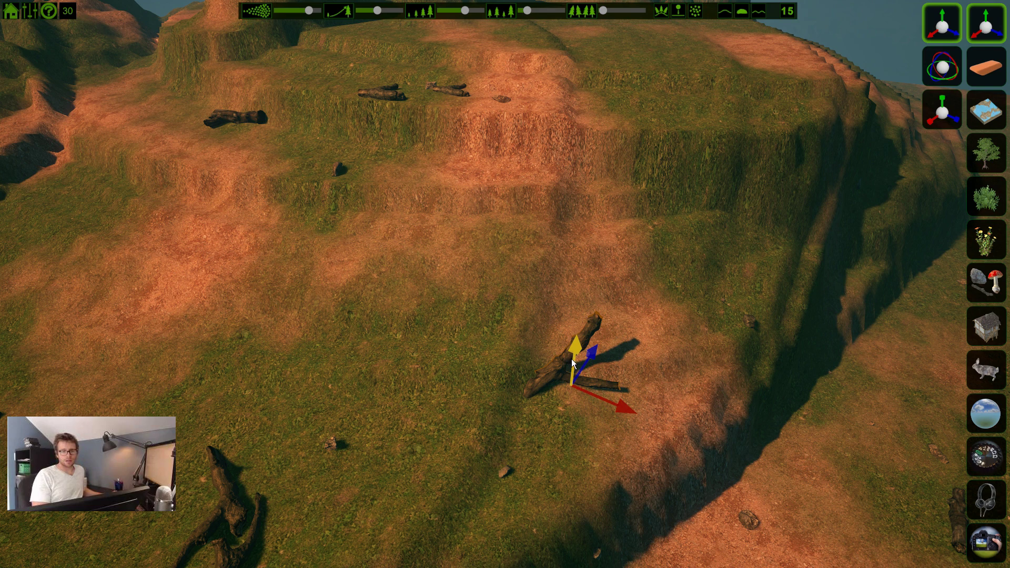
left_click_drag(592, 358, 563, 377)
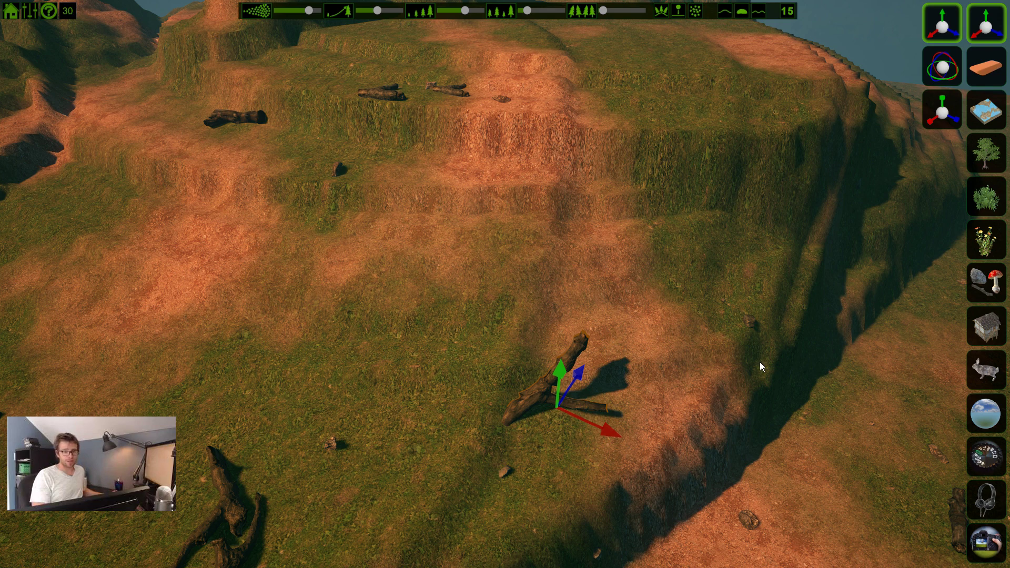
Move the forked log across to the neighbouring grassy mound and lift it above the ground
key("d")
right_click_drag(715, 363, 316, 406)
right_click_drag(578, 314, 531, 336)
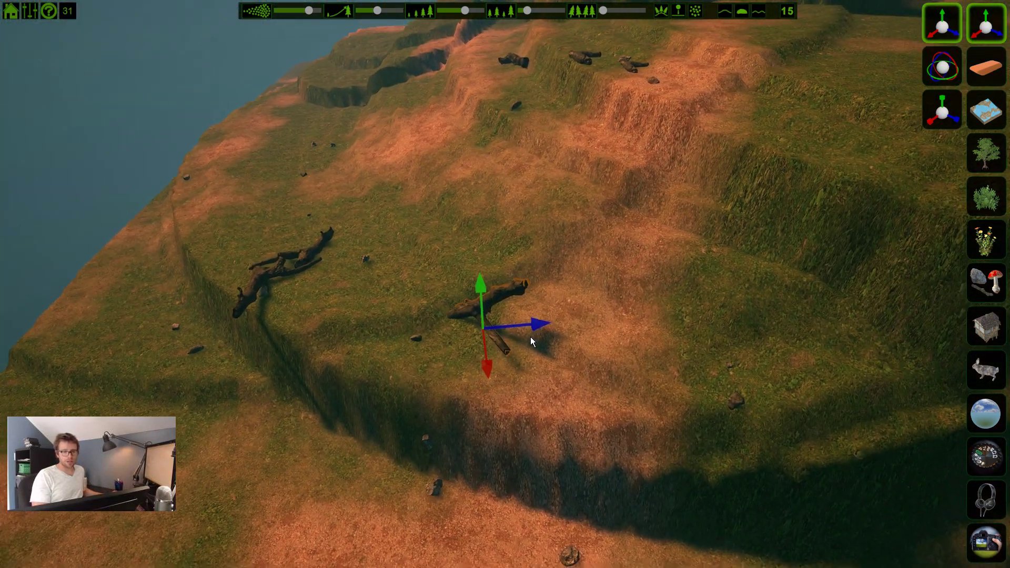
left_click_drag(509, 333, 723, 251)
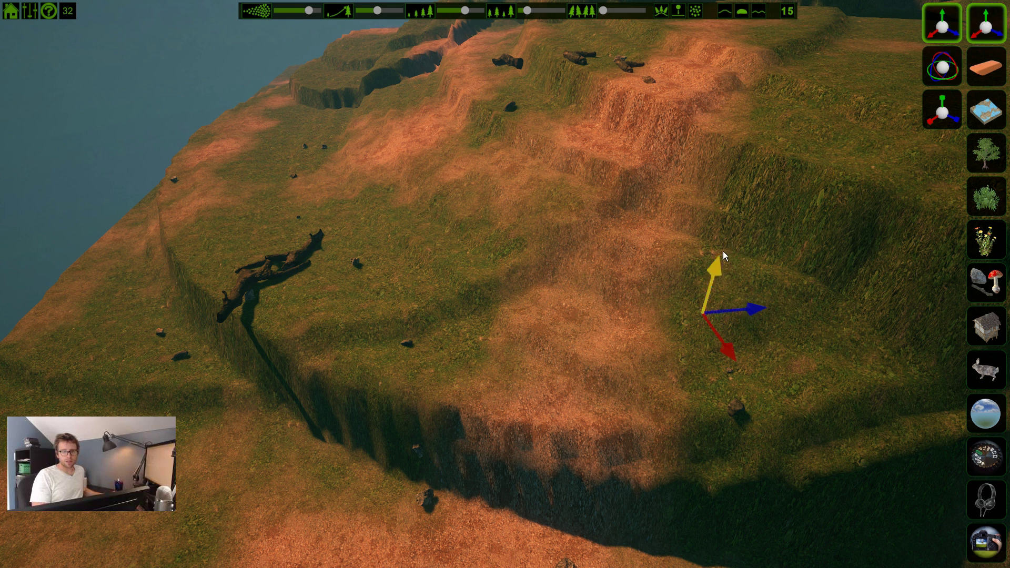
left_click_drag(705, 288, 653, 240)
Slide the floating log back and forth along its red axis in front of the steep terrace
key("w")
key("s")
key("s")
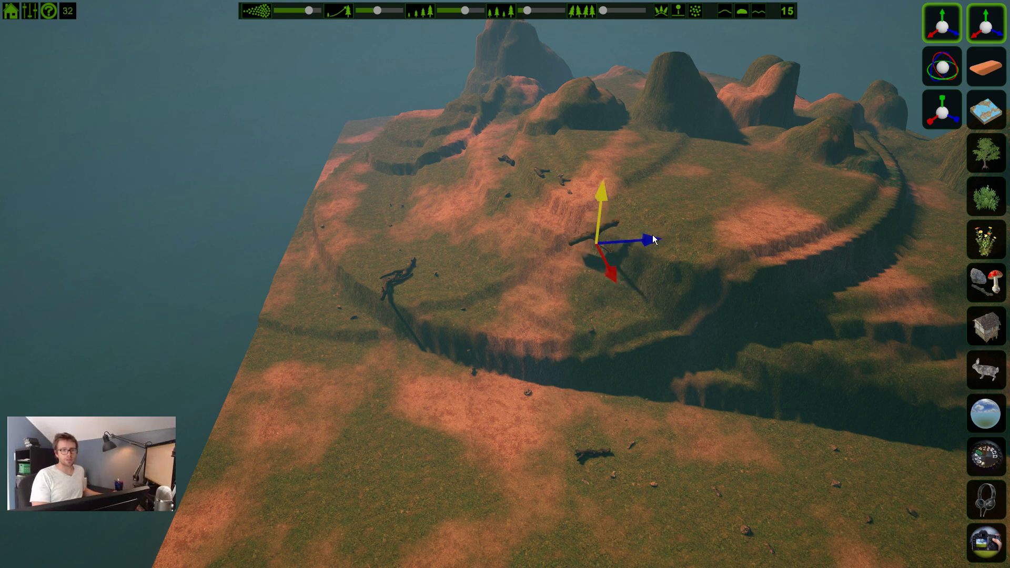
key("w")
key("a")
right_click_drag(642, 311, 947, 237)
key("w")
key("a")
key("w")
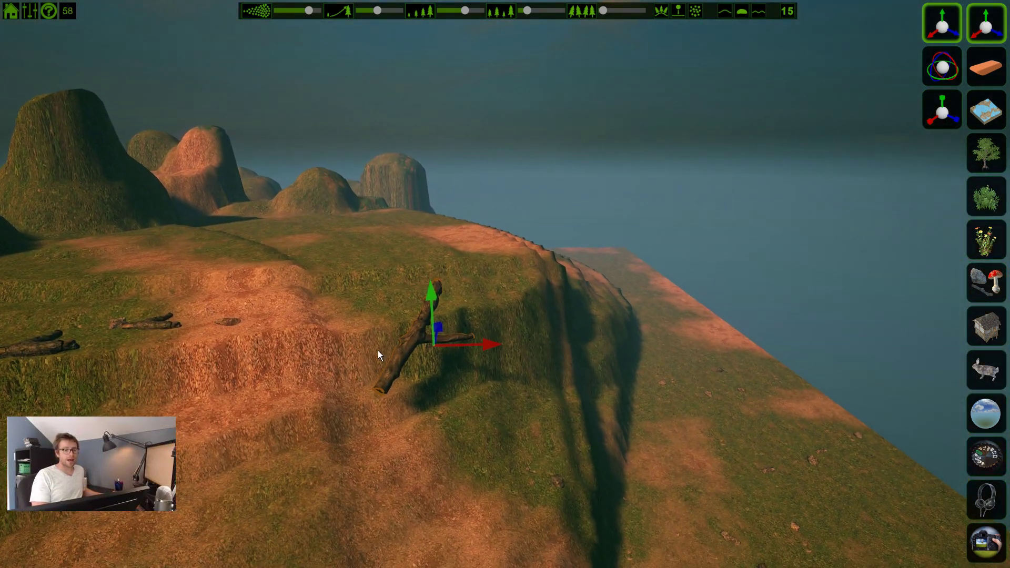
left_click_drag(471, 346, 553, 342)
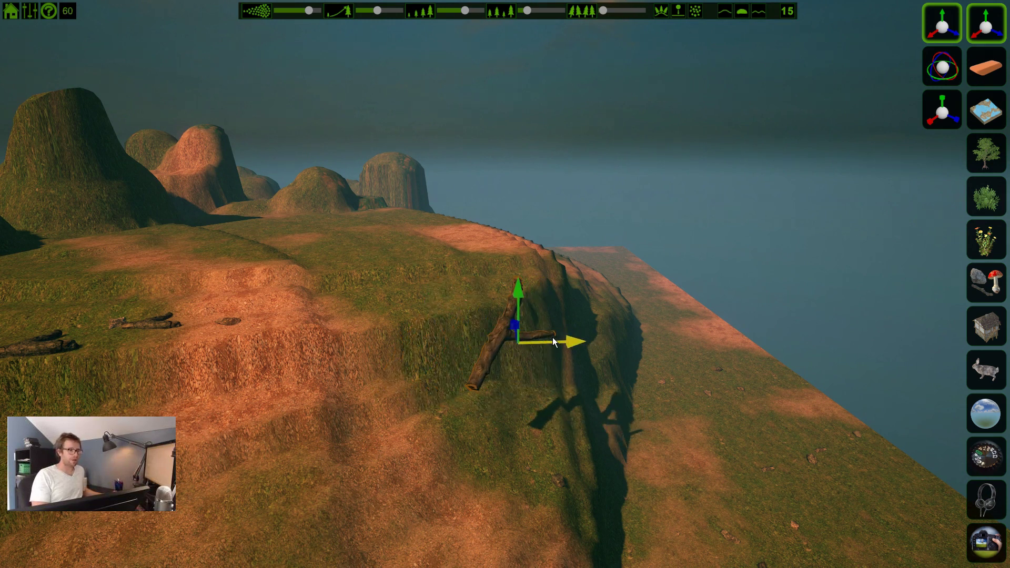
left_click_drag(553, 342, 547, 342)
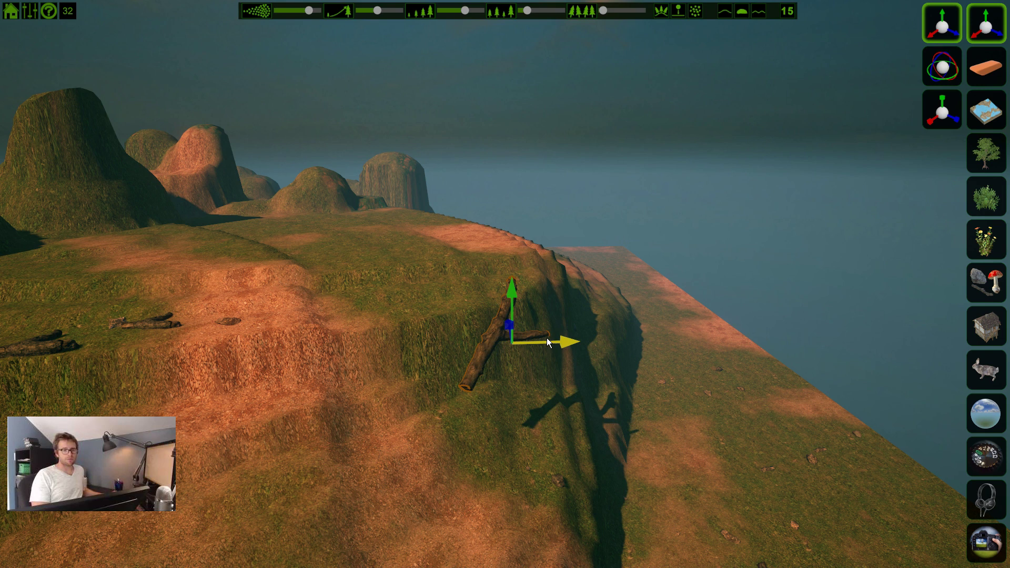
left_click_drag(547, 343, 479, 321)
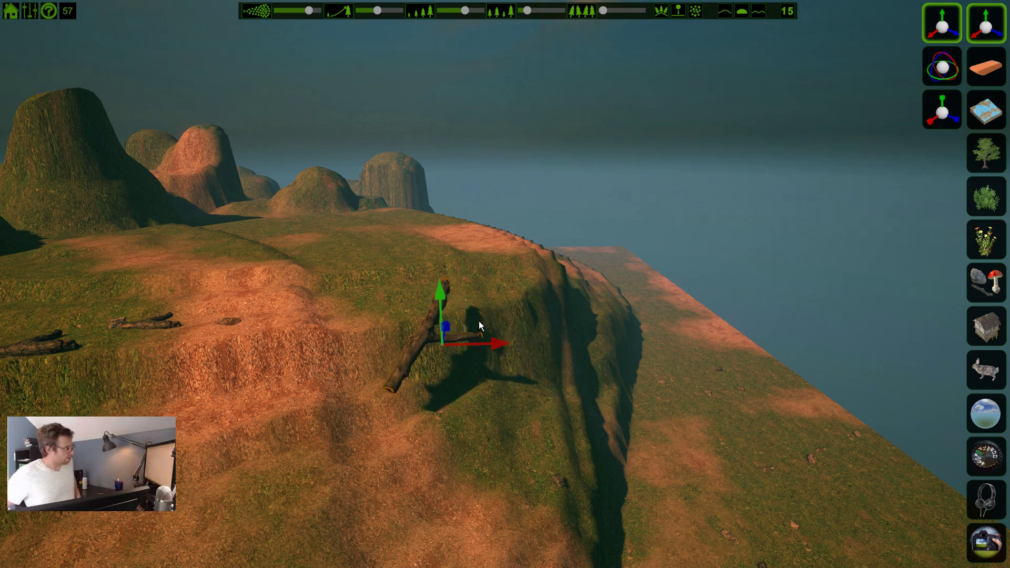
Reopen the rocks and mushrooms collection, select the tan rock pillar and place two on the plateau, shrinking the brush for the second
key("d")
right_click_drag(505, 284, 347, 284)
key("s")
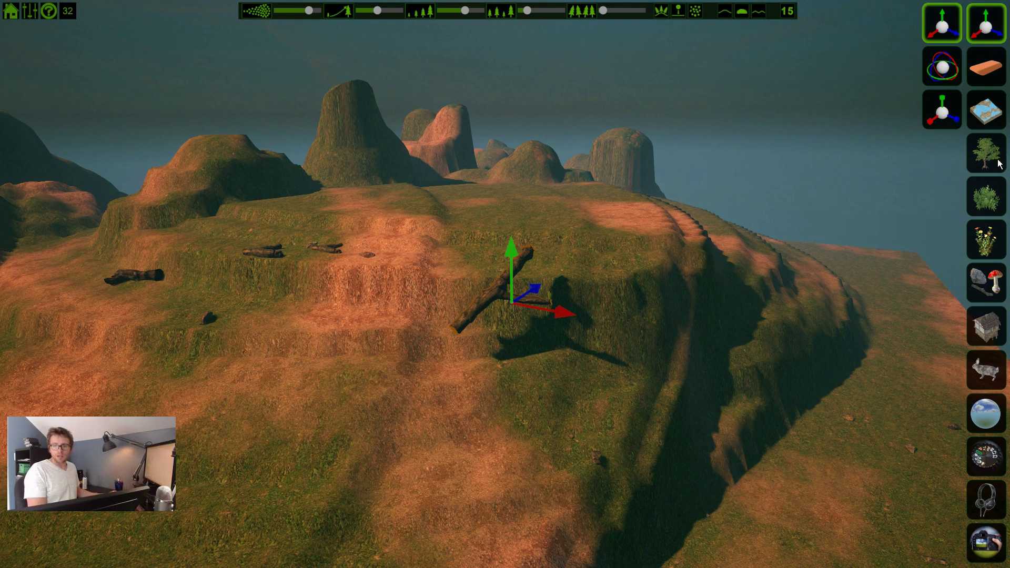
left_click(987, 283)
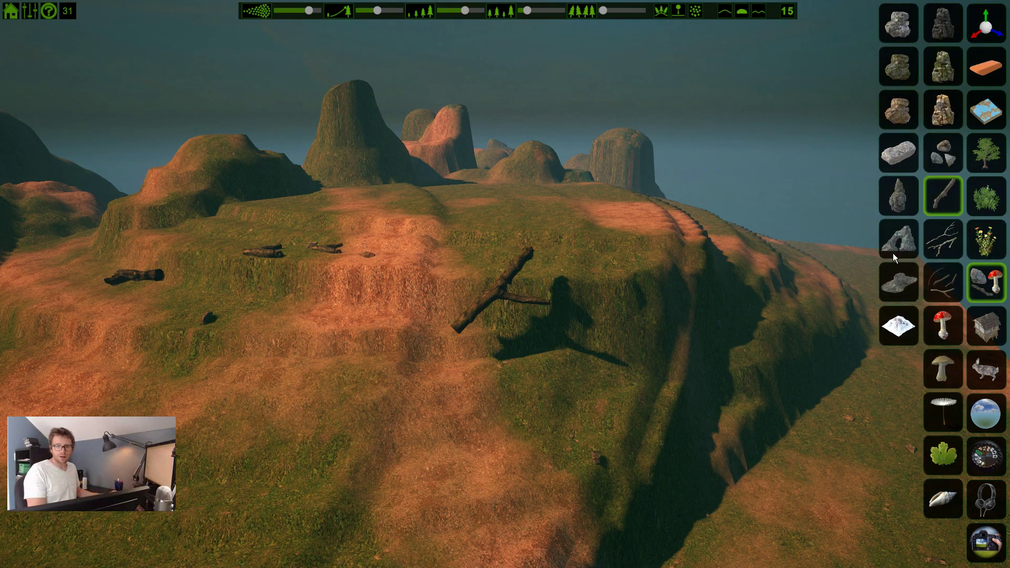
left_click(944, 122)
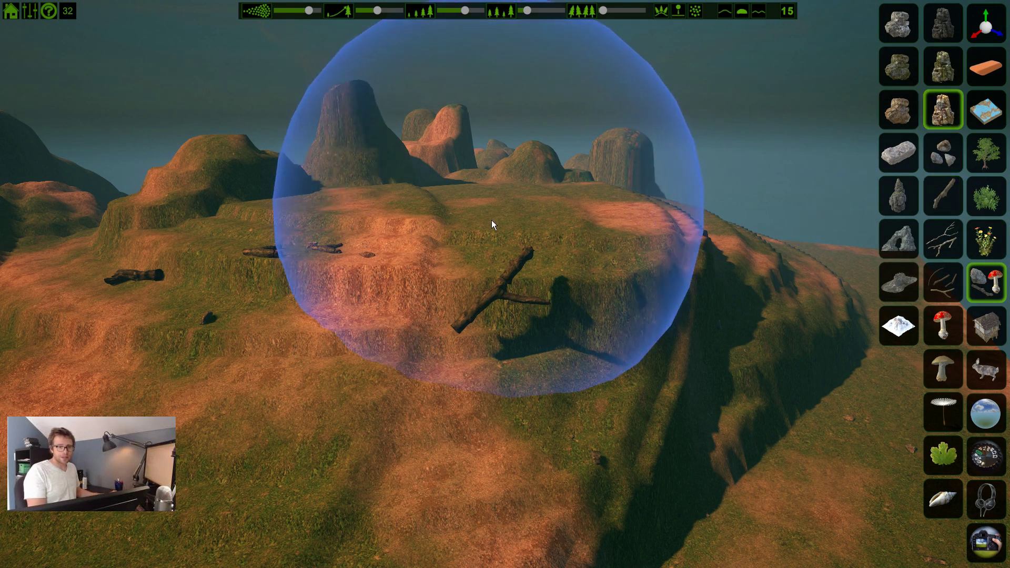
left_click(503, 201)
key("d")
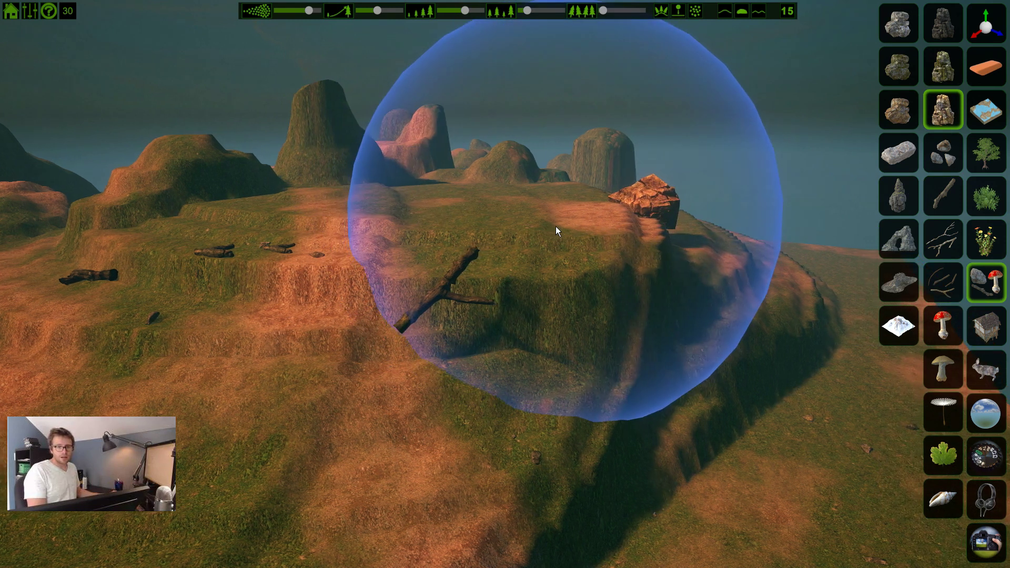
scroll(555, 225, "down", 3)
left_click(557, 215)
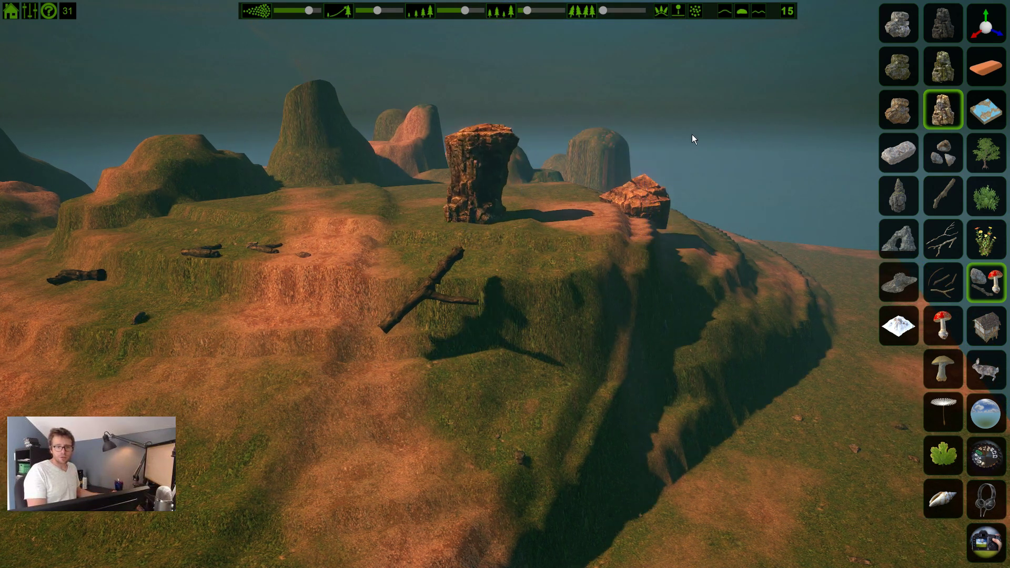
Select the mossy rock pillar and place several along the plateau beside the tan one
left_click(958, 71)
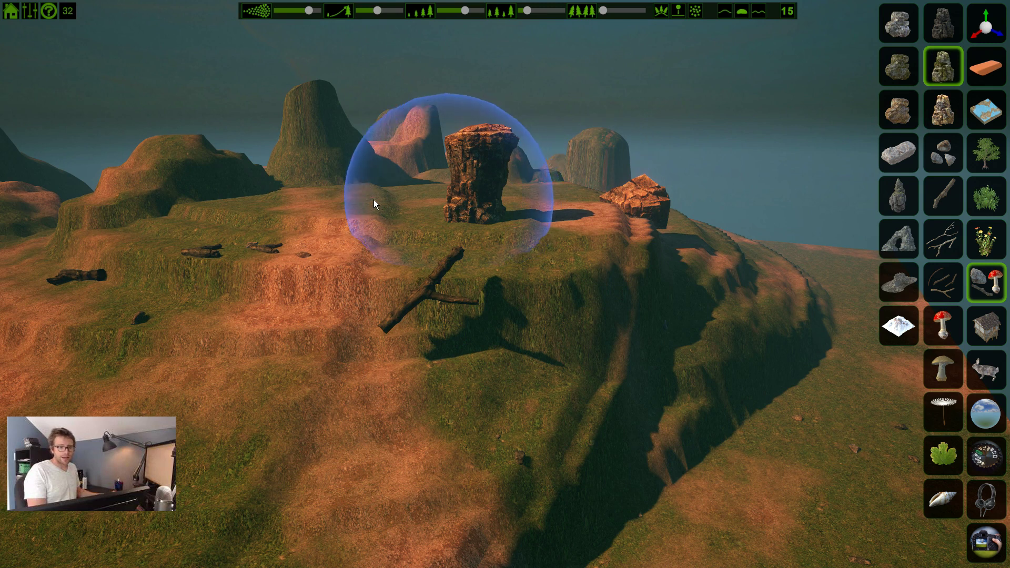
left_click(372, 203)
key("a")
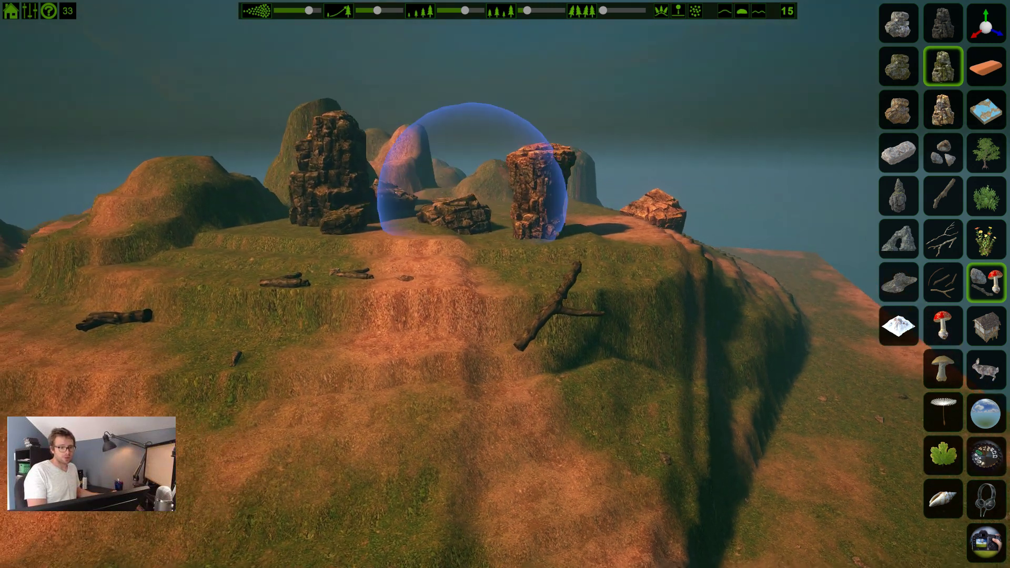
left_click(411, 265)
right_click_drag(384, 269, 496, 248)
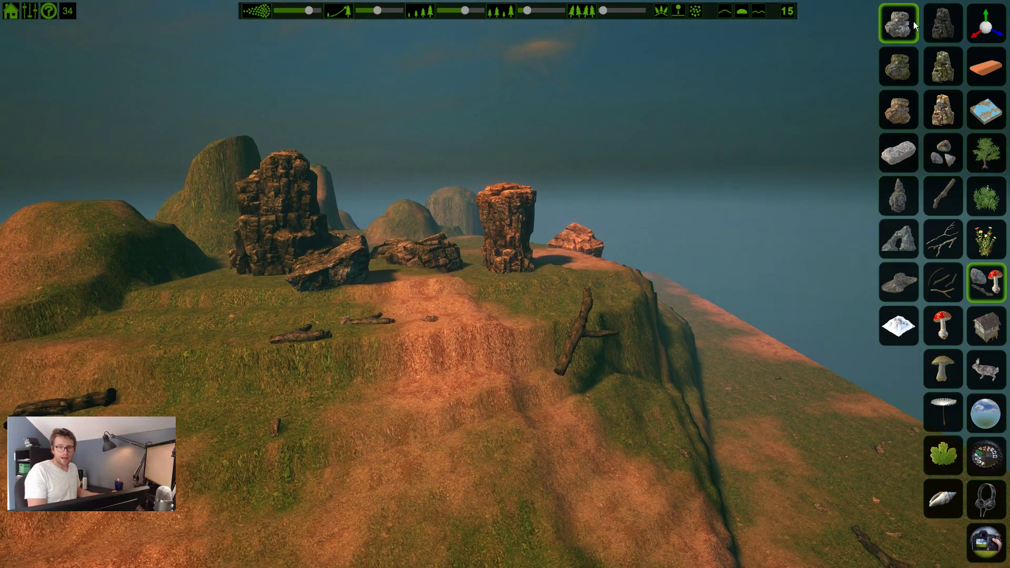
Place a grey boulder at the terrace edge, select the long flat boulder and add slabs on the slope beside it
left_click(448, 292)
mouse_move(447, 292)
right_mouse_down()
mouse_move(531, 284)
mouse_move(649, 358)
right_mouse_up()
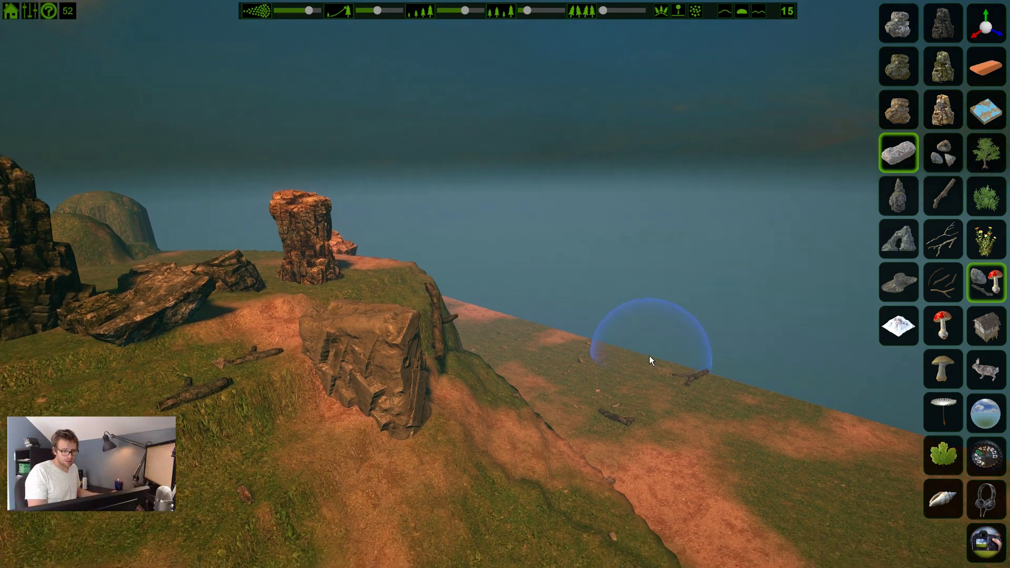
left_click(389, 382)
left_click(492, 390)
mouse_move(491, 389)
right_mouse_down()
mouse_move(408, 386)
mouse_move(461, 349)
mouse_move(496, 354)
mouse_move(480, 349)
mouse_move(351, 394)
mouse_move(315, 388)
mouse_move(311, 361)
mouse_move(198, 388)
mouse_move(209, 360)
mouse_move(111, 364)
right_mouse_up()
key("a")
key("d")
Select the tall pointed rock spire and place several at the plateau's edge around the forked log
left_click(906, 188)
key("a")
mouse_move(526, 228)
right_mouse_down()
mouse_move(605, 215)
mouse_move(566, 279)
right_mouse_up()
left_click(484, 320)
key("d")
mouse_move(598, 327)
right_mouse_down()
mouse_move(540, 339)
mouse_move(647, 318)
mouse_move(683, 326)
mouse_move(508, 384)
mouse_move(458, 342)
mouse_move(532, 349)
mouse_move(445, 342)
mouse_move(372, 367)
mouse_move(491, 317)
mouse_move(522, 314)
mouse_move(574, 380)
right_mouse_up()
left_click(541, 339)
key("a")
key("d")
key("d")
key("s")
left_click(529, 352)
key("d")
left_click(521, 314)
key("a")
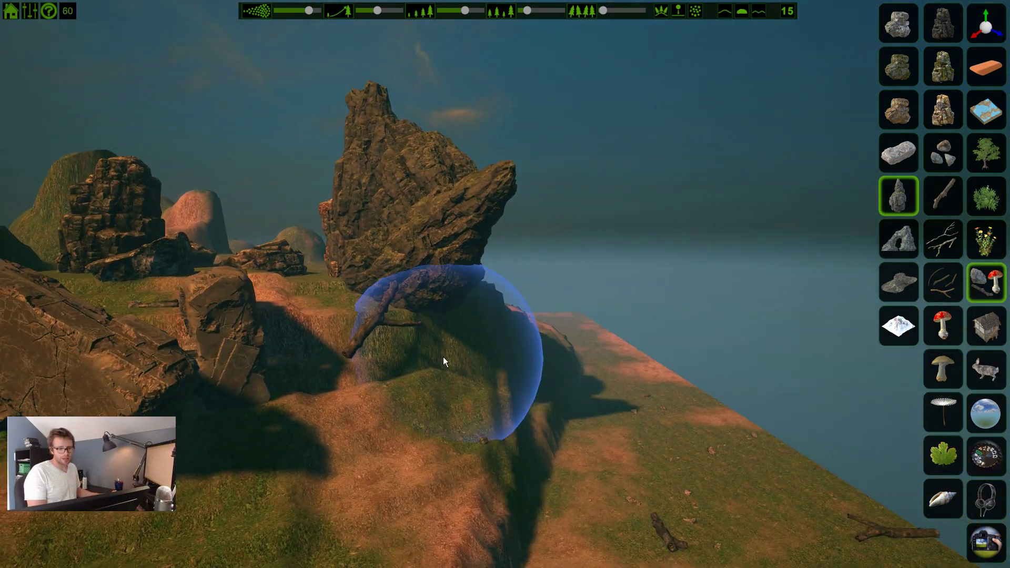
Place another towering rock spire on the grassy mound below the forked log
left_click(443, 357)
key("w")
key("s")
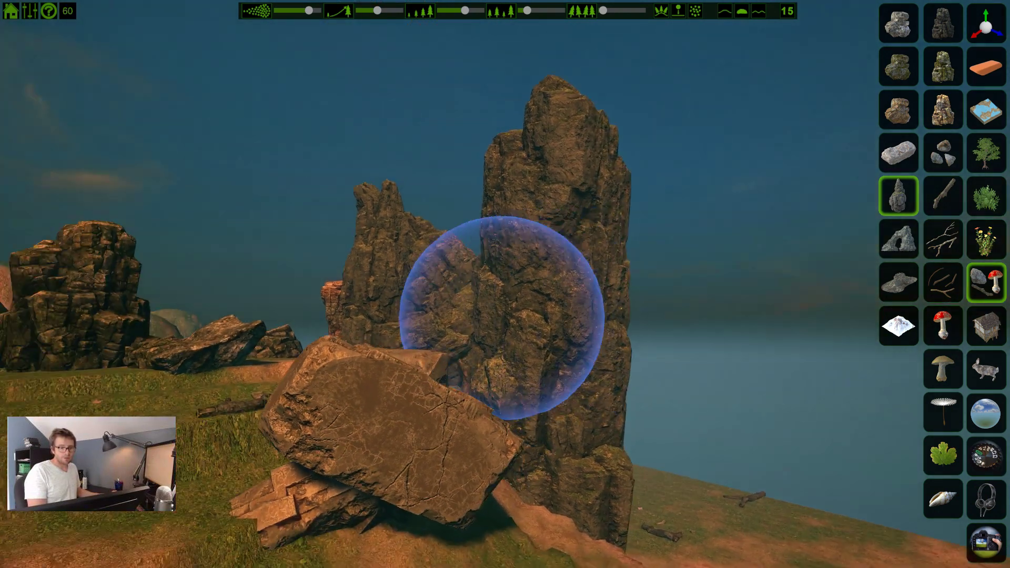
right_click_drag(502, 318, 466, 323)
key("d")
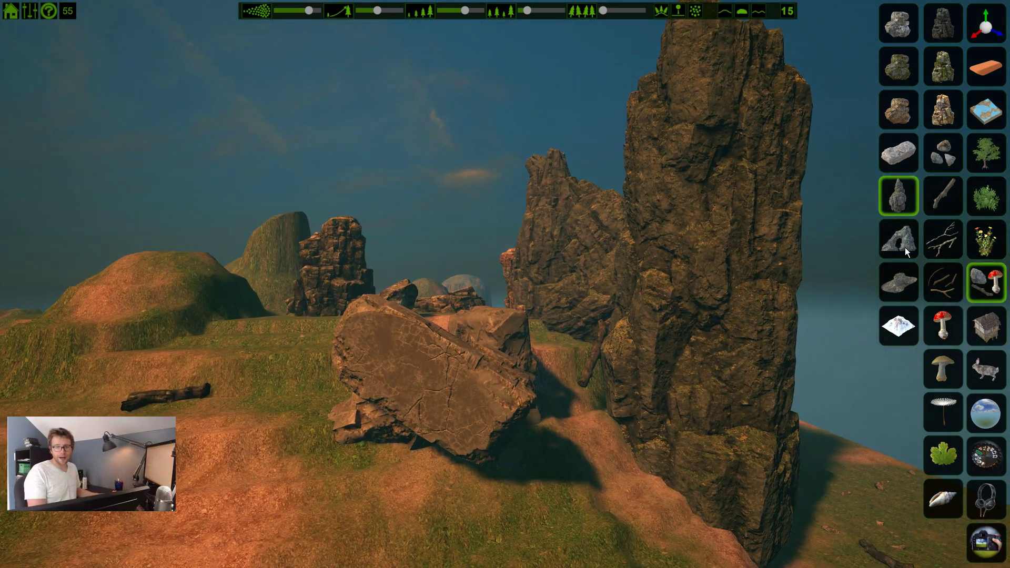
Select the rock arch and place a large one on the terrace and another near the terrain's edge
left_click(905, 247)
key("a")
left_click(369, 317)
right_click_drag(370, 317, 368, 336)
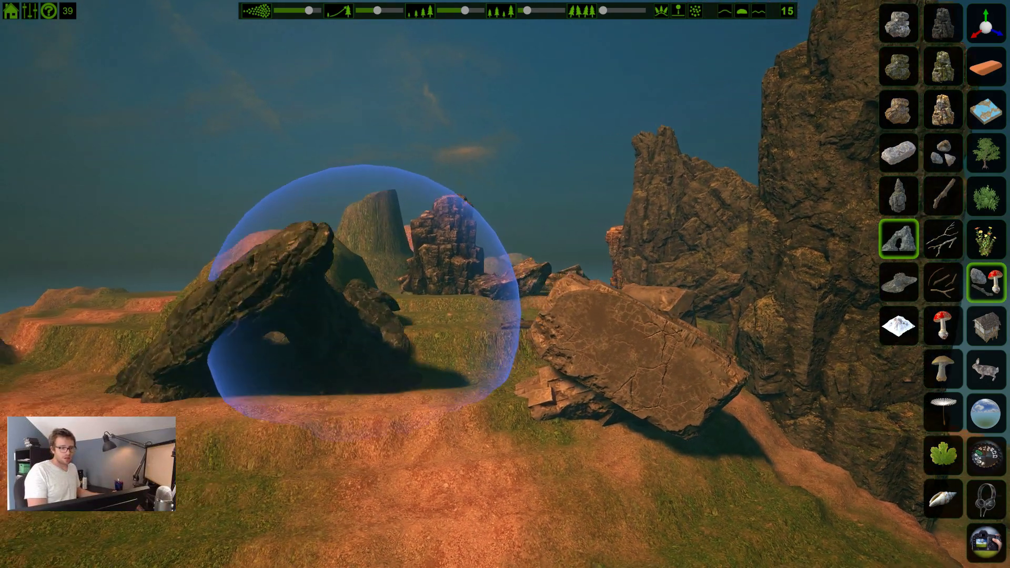
key("a")
mouse_move(488, 326)
right_mouse_down()
mouse_move(652, 331)
mouse_move(666, 363)
right_mouse_up()
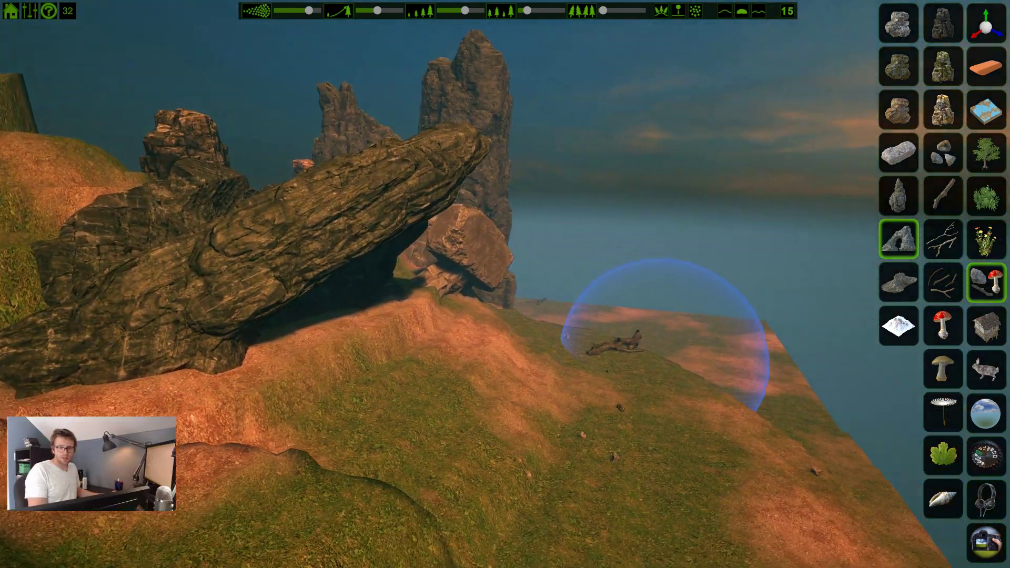
key("d")
left_click(643, 355)
key("d")
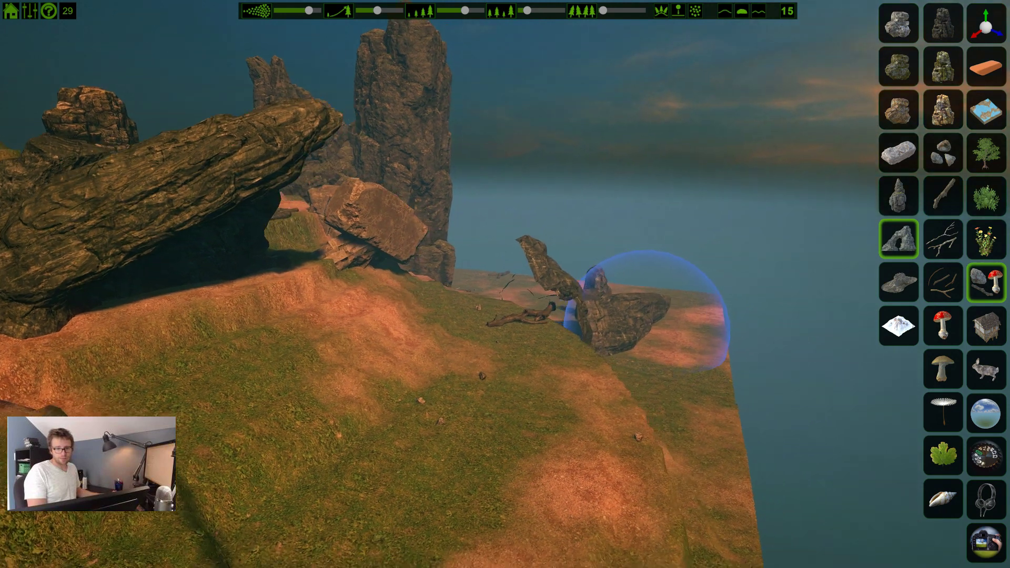
Select the wide rocky ground formation and try it out along the terrain's edge
key("d")
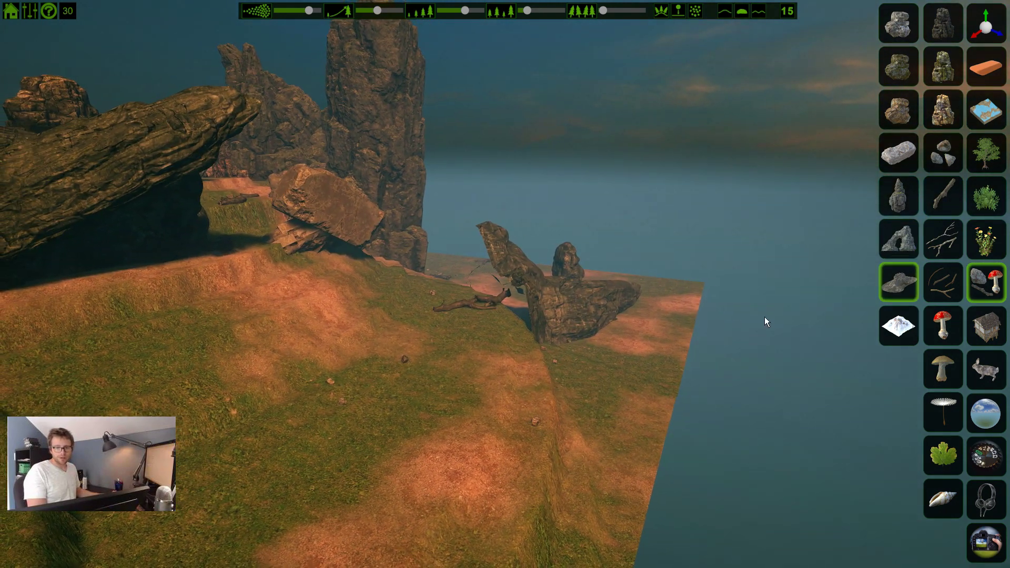
left_click(344, 328)
key("a")
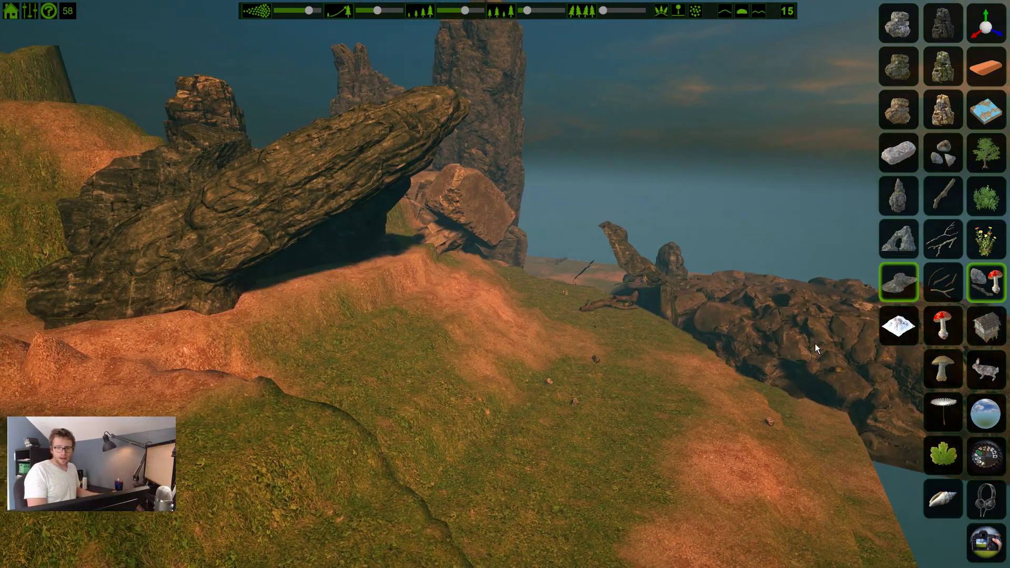
Select the snowy mountain and try it out in the background behind the rock spires
left_click(898, 326)
key("a")
key("s")
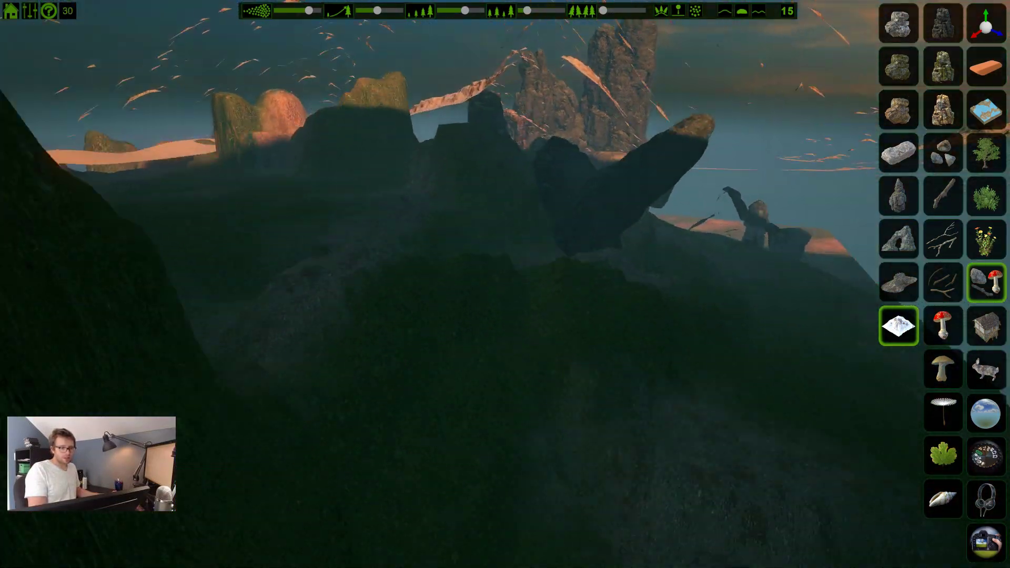
key("s")
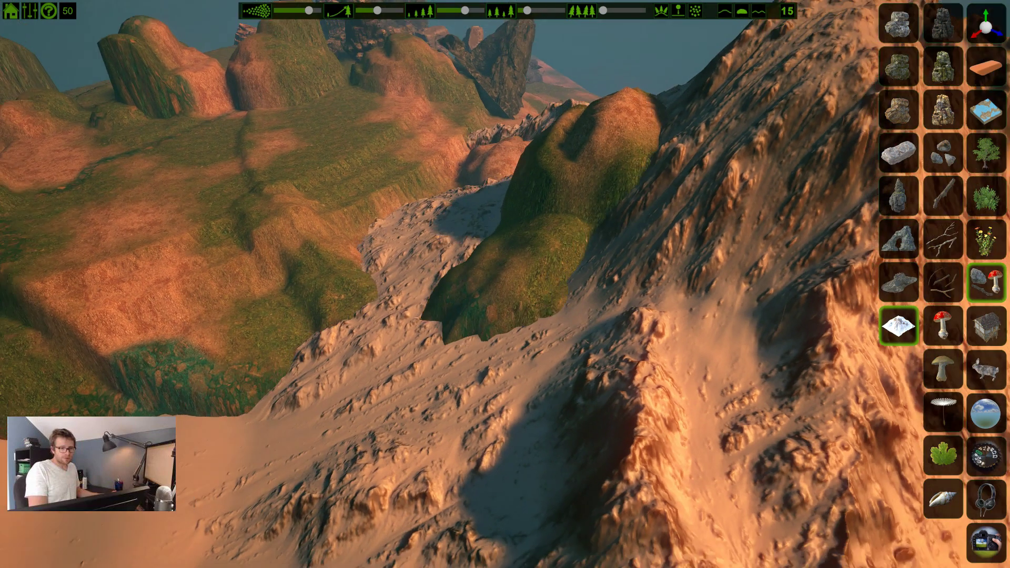
key("s")
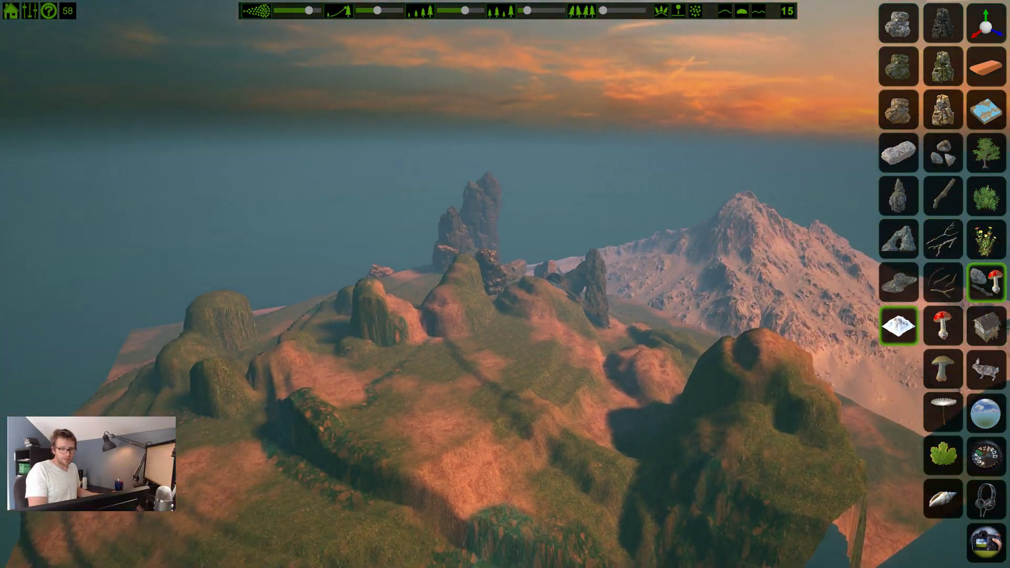
key("s")
left_click(728, 302)
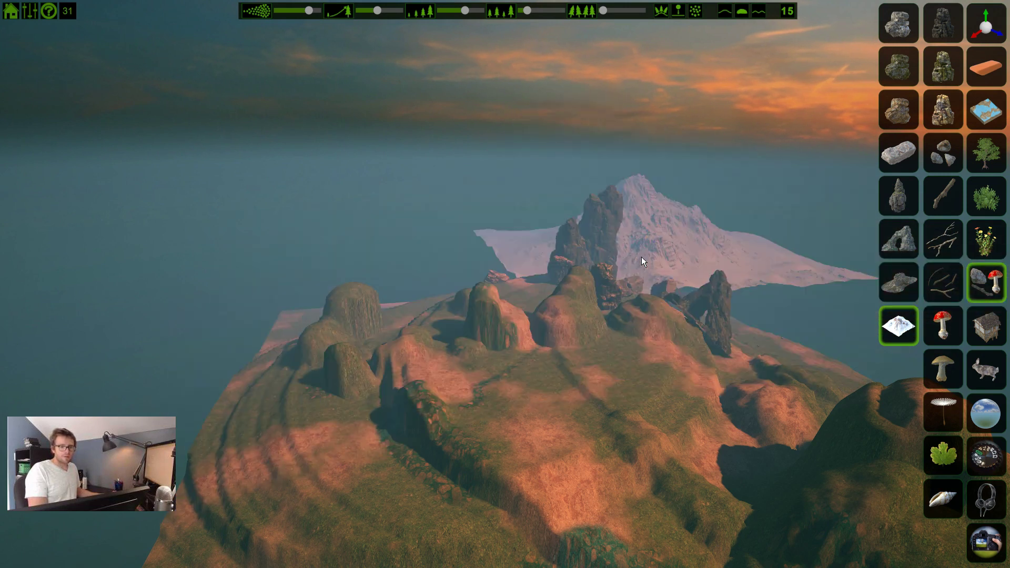
key("d")
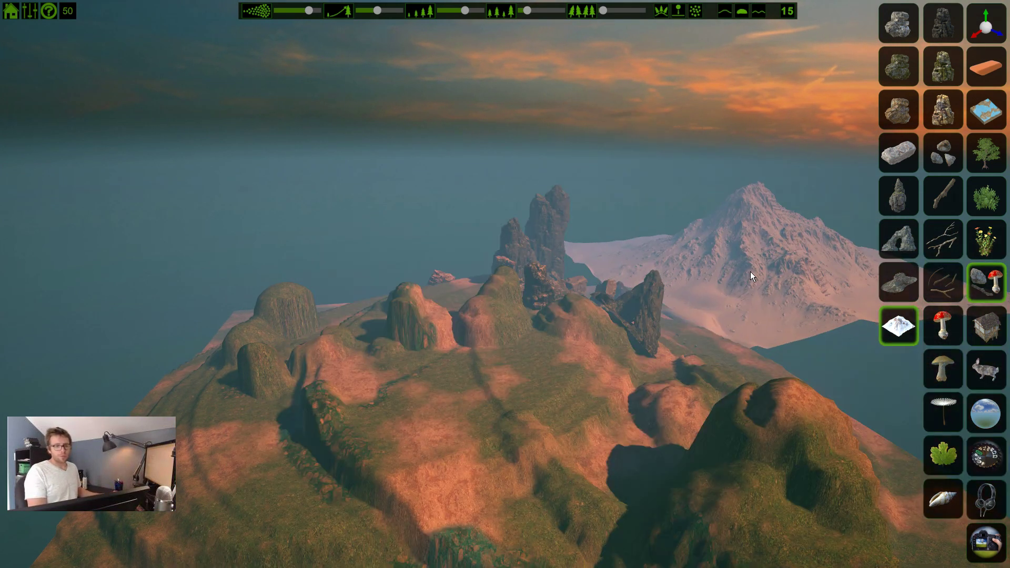
Select the wide rocky ground formation again and cycle through its variants over the middle of the terrain
left_click(901, 280)
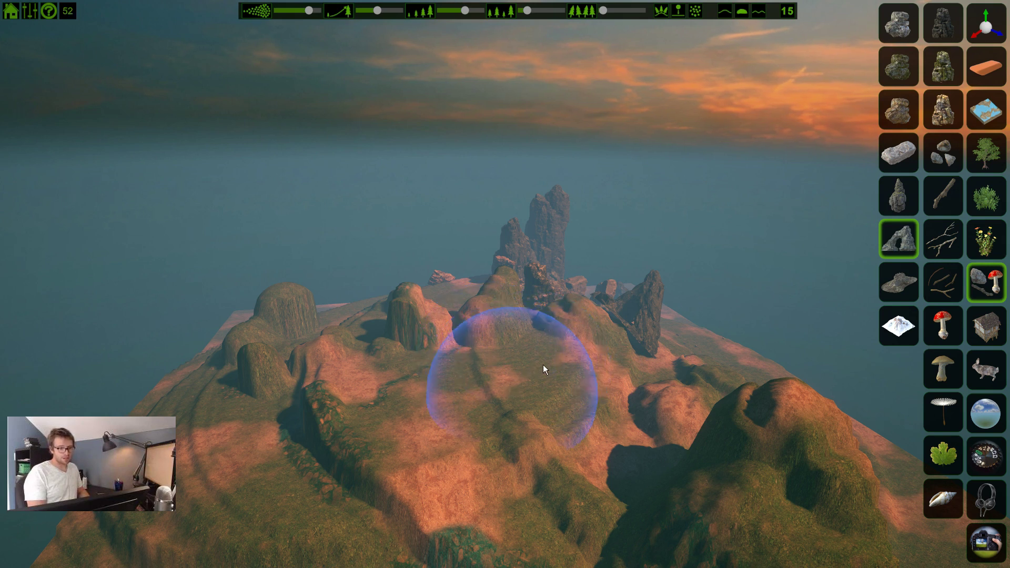
left_click_drag(893, 286, 511, 374)
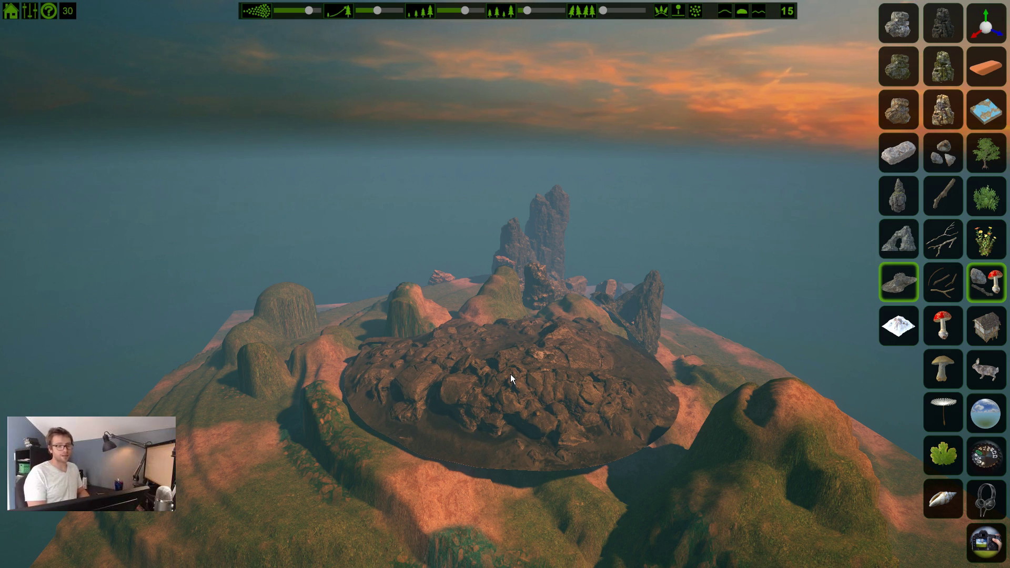
scroll(510, 374, "down", 4)
scroll(511, 374, "down", 2)
left_click_drag(510, 374, 485, 377)
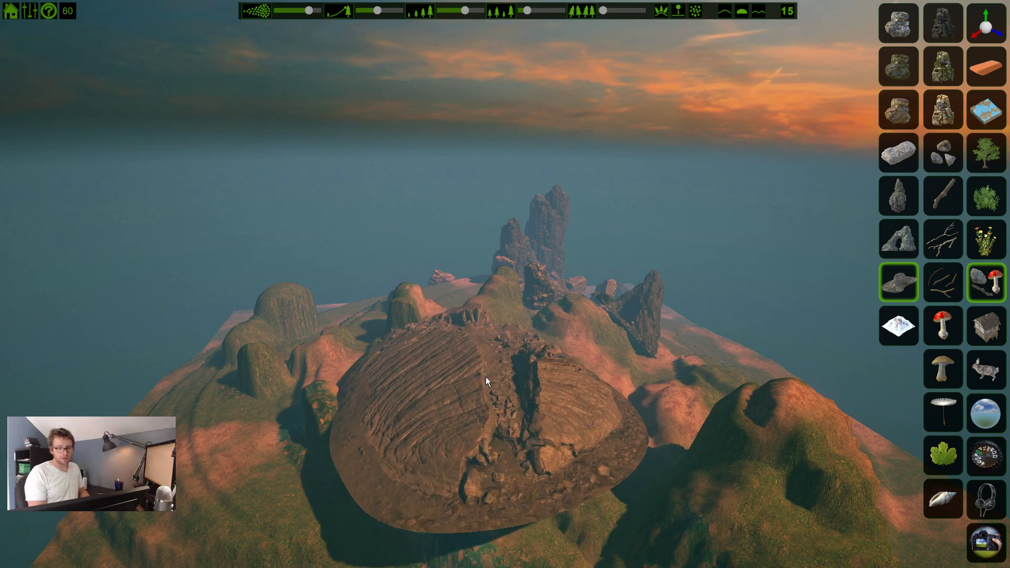
scroll(485, 376, "down", 1)
scroll(485, 377, "down", 1)
scroll(528, 347, "down", 1)
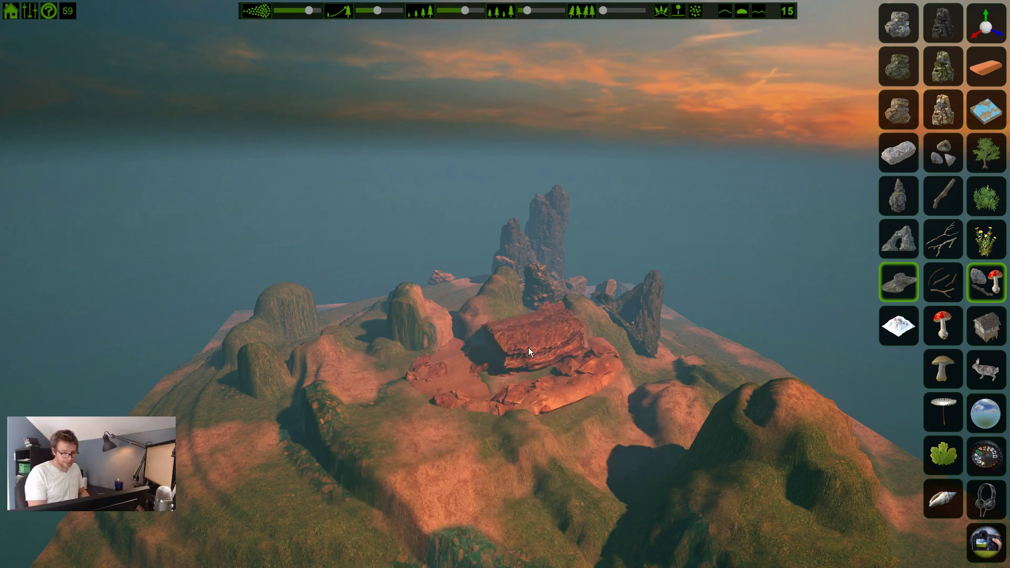
Choose the dark, jagged rubble variant and place it on the grassy slope in front of the rounded mounds
scroll(535, 355, "down", 1)
scroll(535, 356, "down", 1)
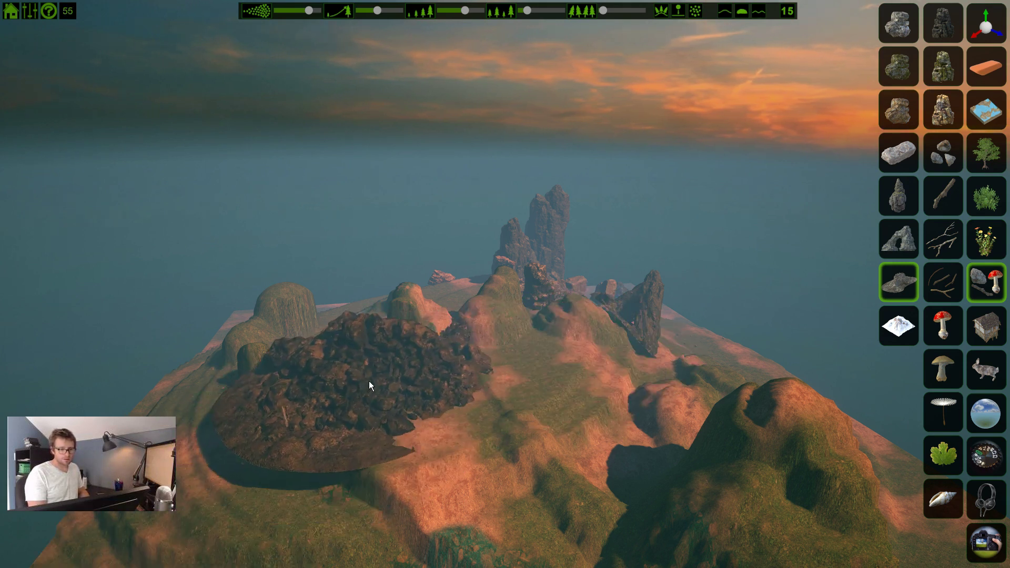
left_click(308, 424)
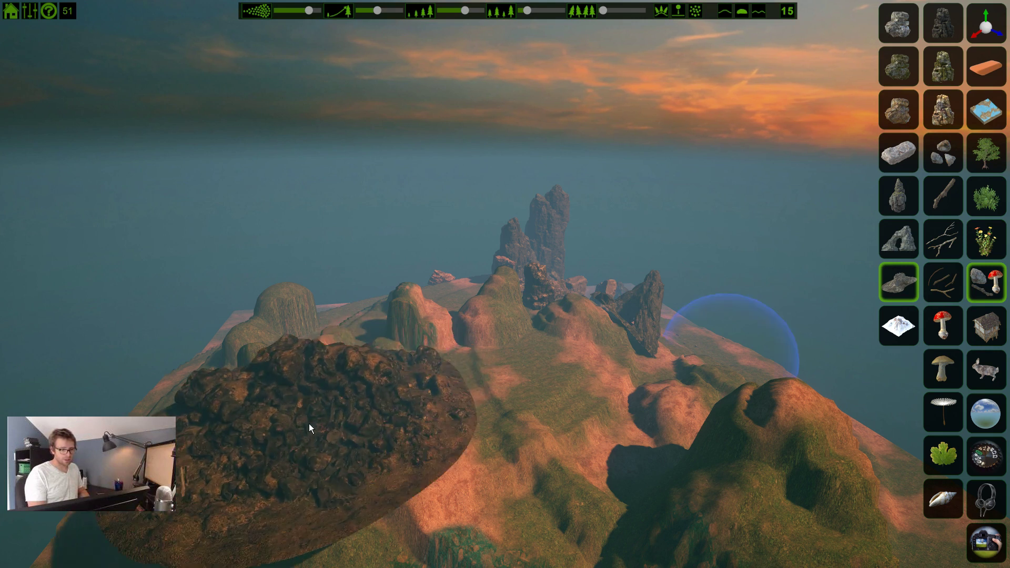
Activate the move gizmo for adjusting the dark rubble formation on the slope
left_click(994, 21)
right_click_drag(412, 240, 336, 389)
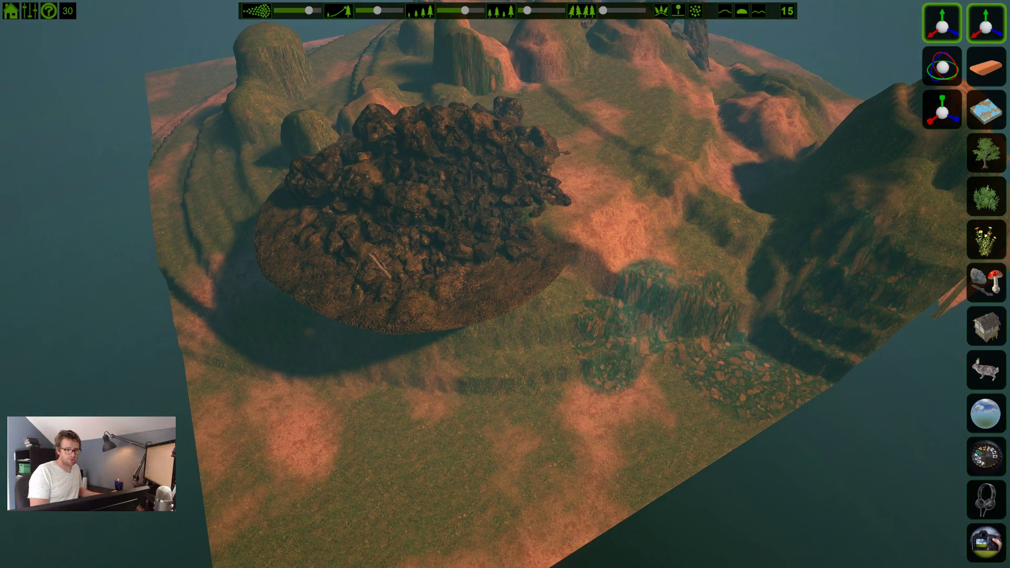
Move the large rock formation to the near corner of the terrain, partly sunk into the ground, and rotate it
right_click_drag(411, 315, 365, 370)
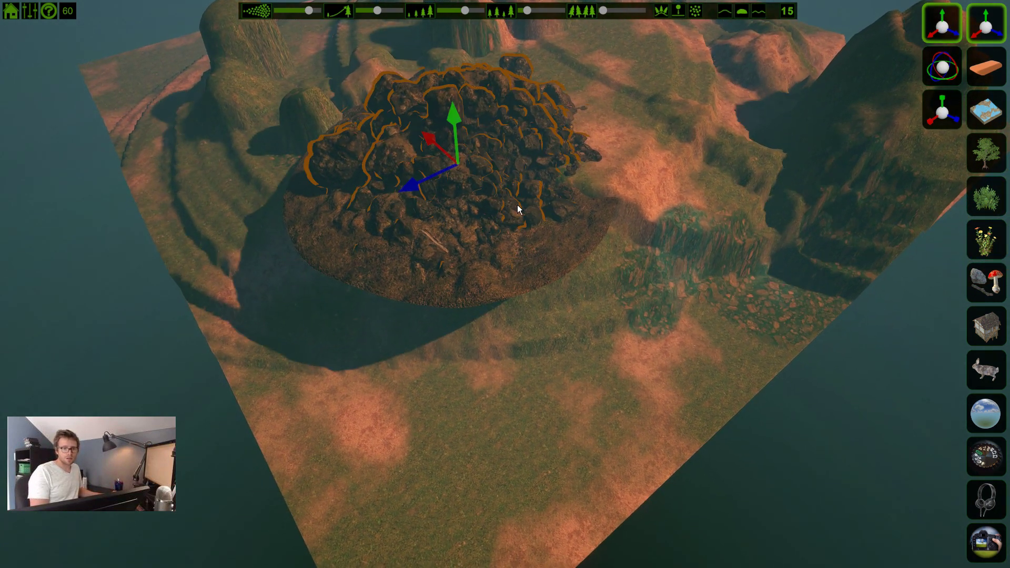
left_click_drag(461, 167, 367, 225)
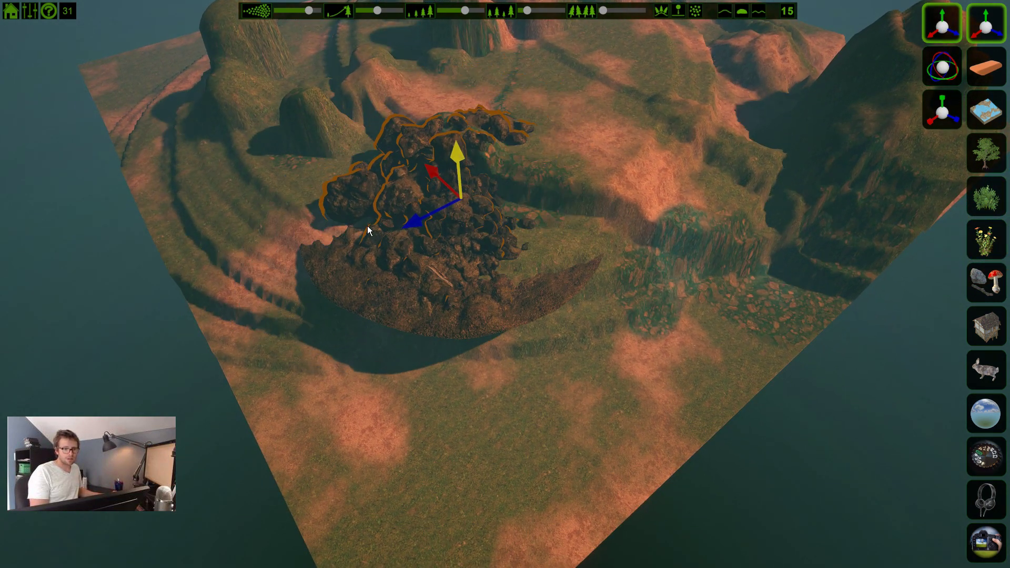
left_click_drag(443, 229, 324, 296)
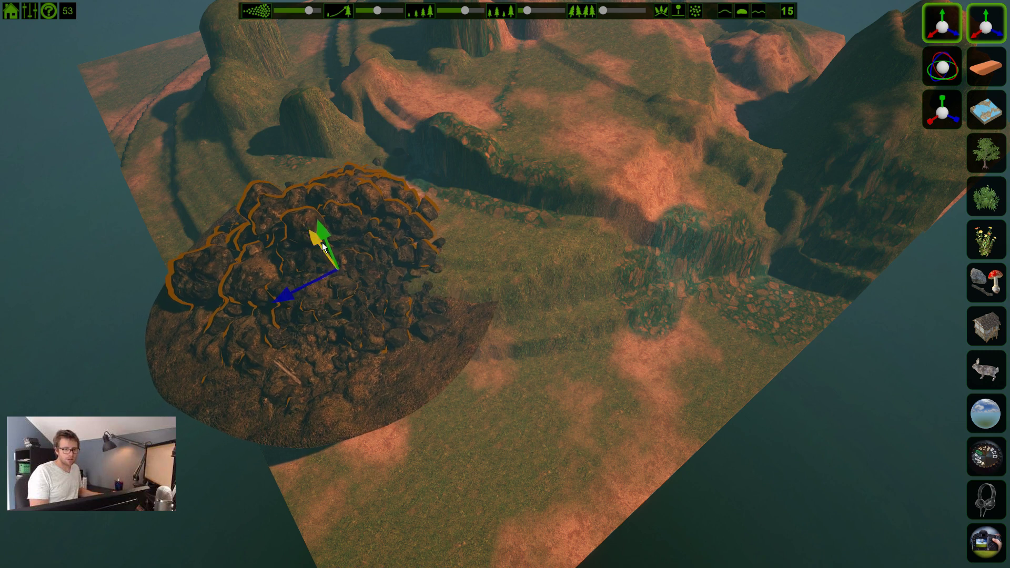
left_click_drag(323, 247, 414, 422)
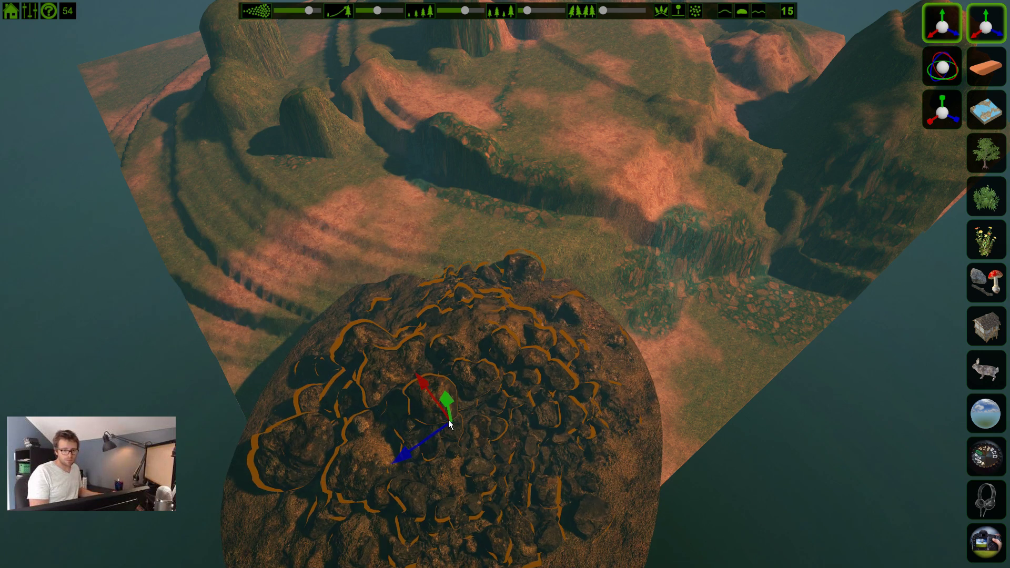
left_click_drag(456, 396, 449, 508)
right_click_drag(471, 487, 712, 171)
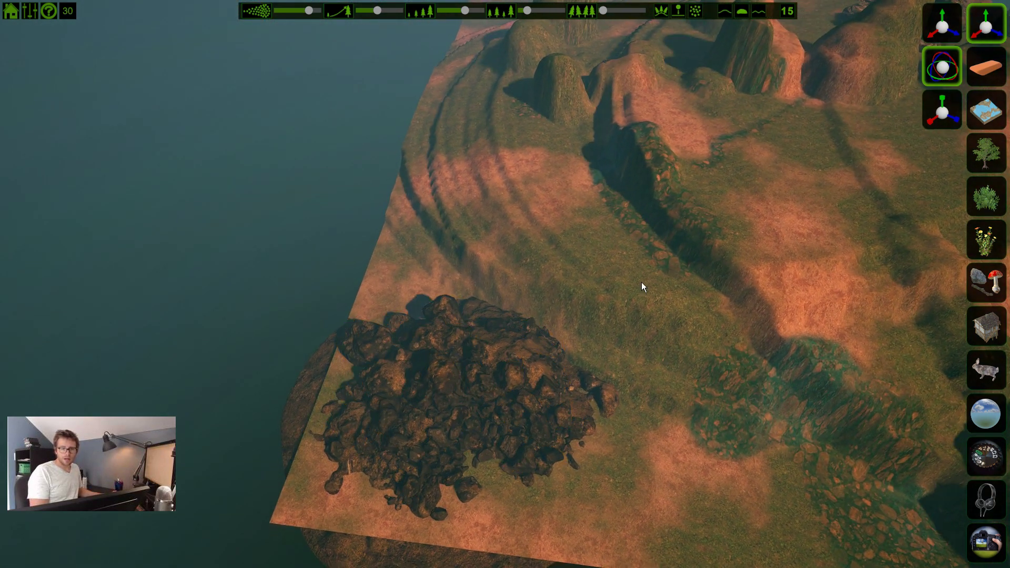
left_click_drag(459, 373, 503, 400)
left_click_drag(482, 450, 449, 420)
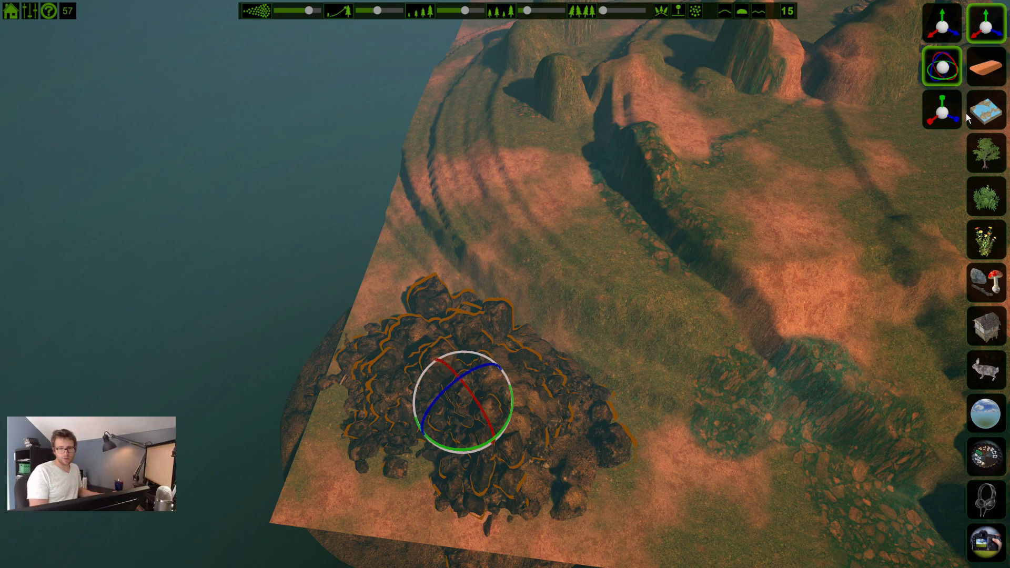
Scale the rock formation down uniformly, stretch it vertically into a tall spire, and slightly adjust its horizontal width
left_click(532, 376)
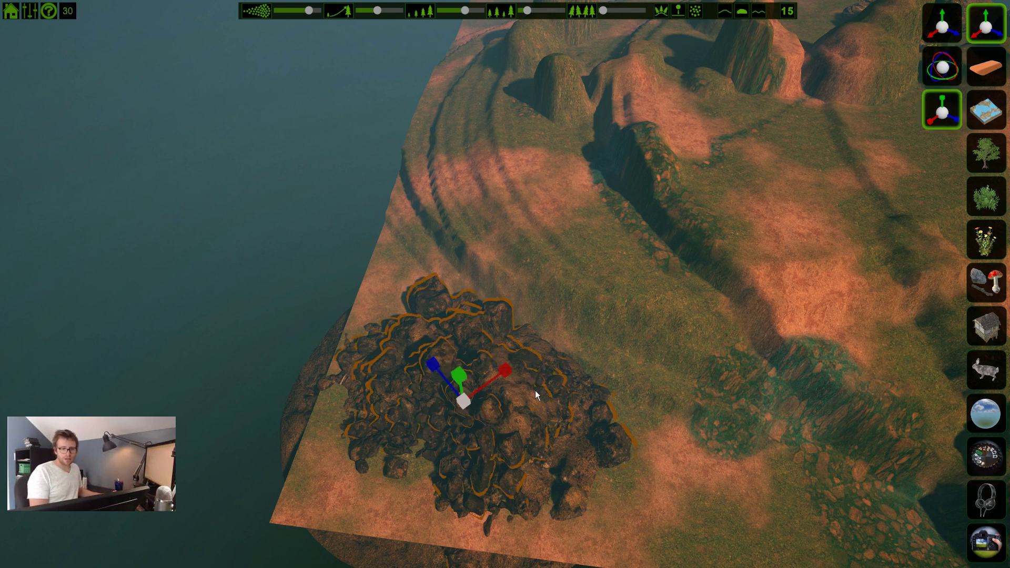
key("s")
key("a")
left_click_drag(535, 371, 477, 366)
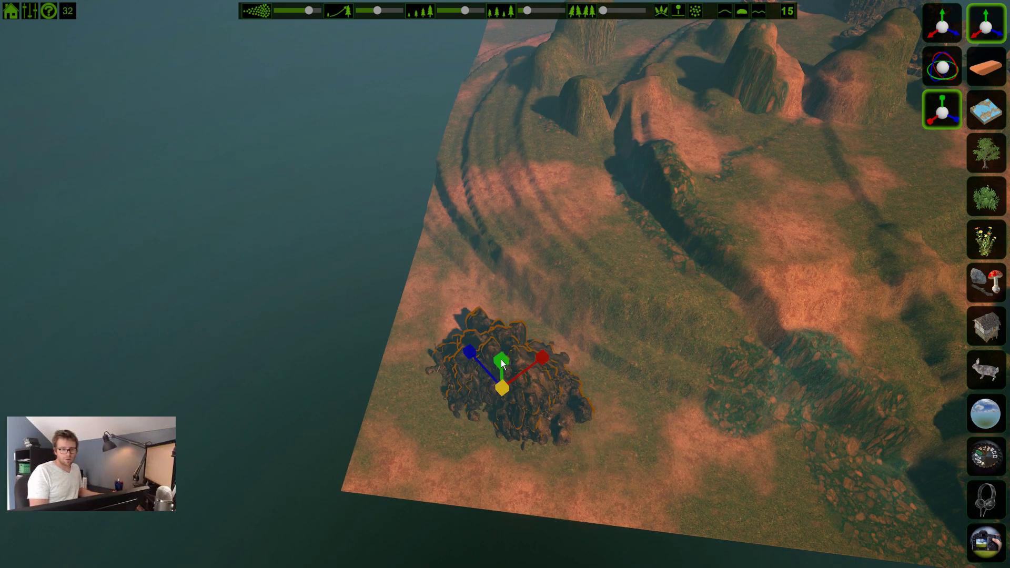
mouse_move(499, 297)
left_mouse_down()
mouse_move(501, 249)
mouse_move(500, 281)
left_mouse_up()
mouse_move(461, 342)
left_mouse_down()
mouse_move(459, 317)
mouse_move(466, 341)
left_mouse_up()
mouse_move(547, 358)
left_mouse_down()
mouse_move(610, 304)
mouse_move(721, 248)
mouse_move(633, 295)
mouse_move(557, 356)
left_mouse_up()
Examine the stretched rock spire up close and from ground level across the terrain
right_click_drag(505, 284, 302, 221)
key("w")
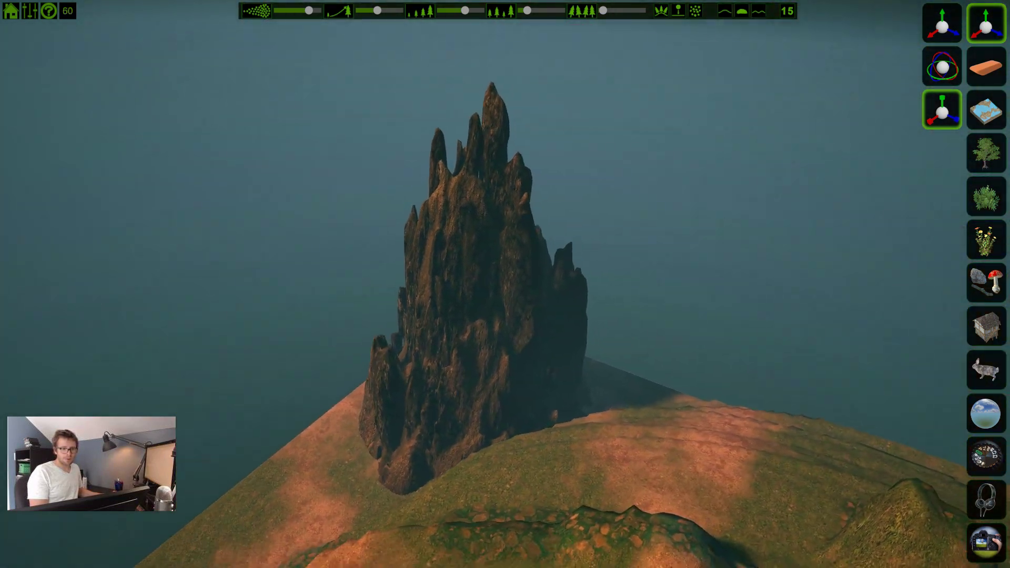
right_click_drag(423, 284, 502, 269)
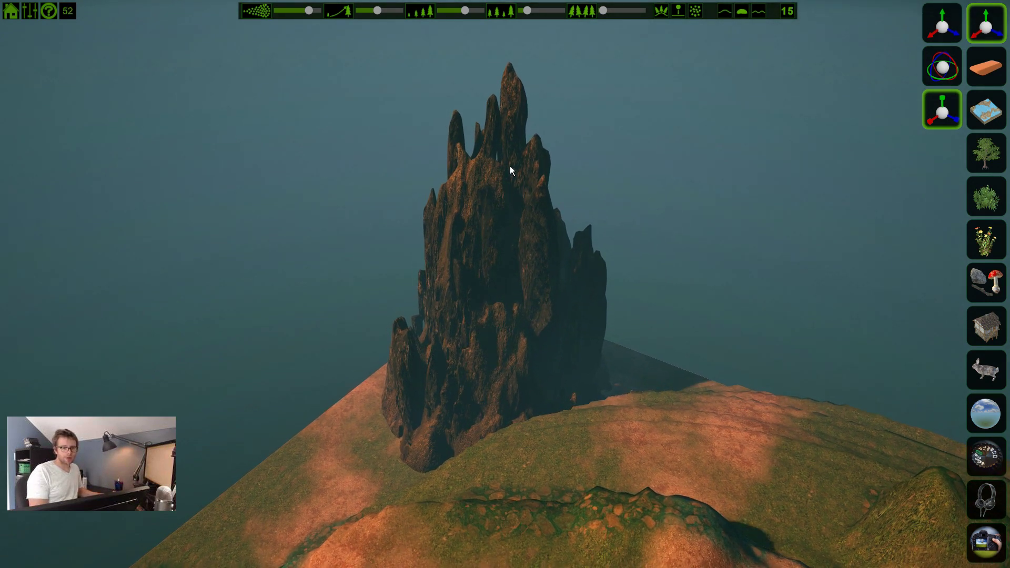
right_click_drag(500, 315, 894, 342)
right_click_drag(505, 284, 878, 253)
right_click_drag(437, 321, 287, 242)
key("w")
key("w")
key("w")
key("Tab")
key("Tab")
key("w")
key("w")
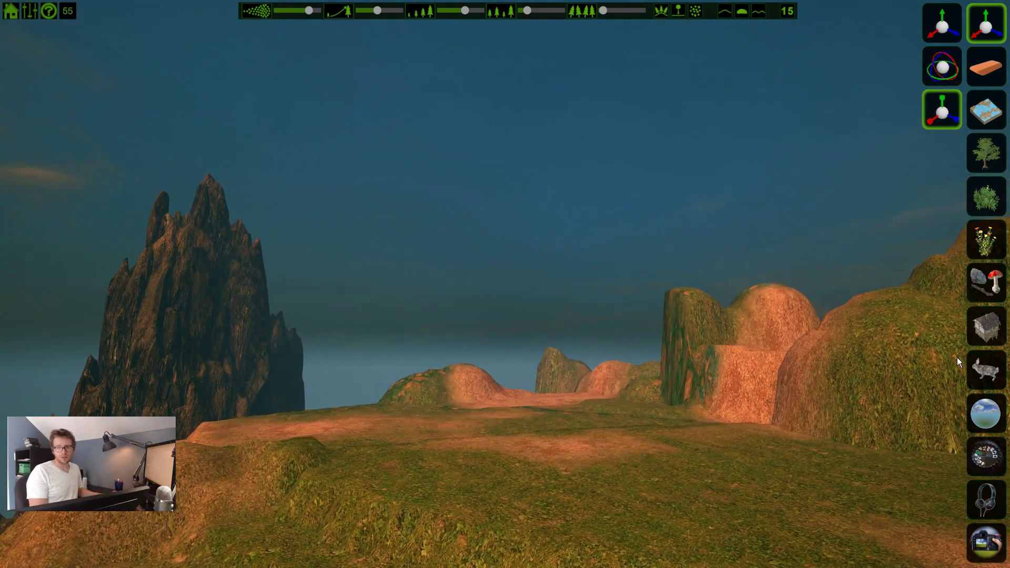
Open the building models and preview a medieval house on the grassy terrace
left_click(994, 284)
key("s")
right_click_drag(575, 320, 737, 357)
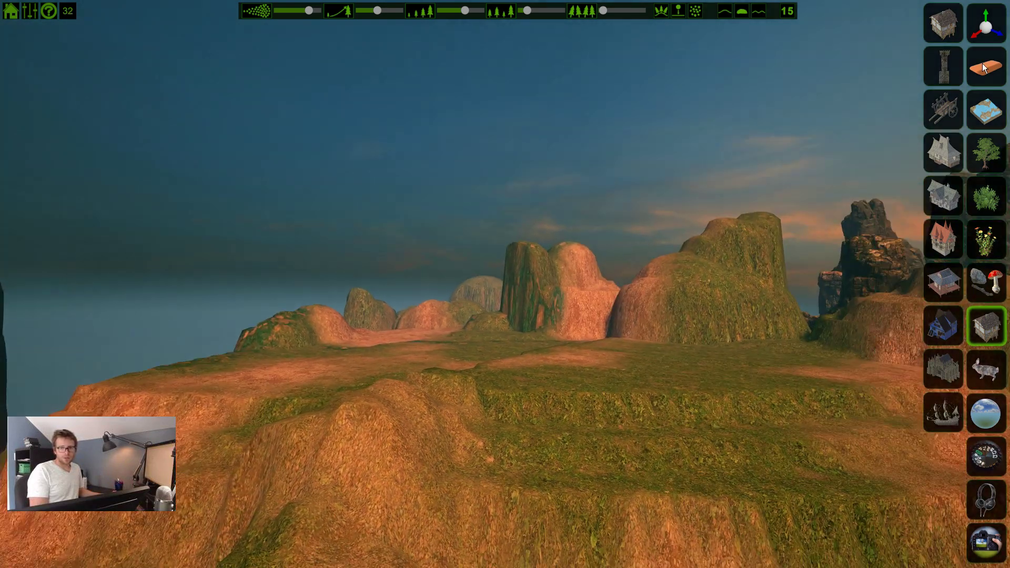
left_click(952, 10)
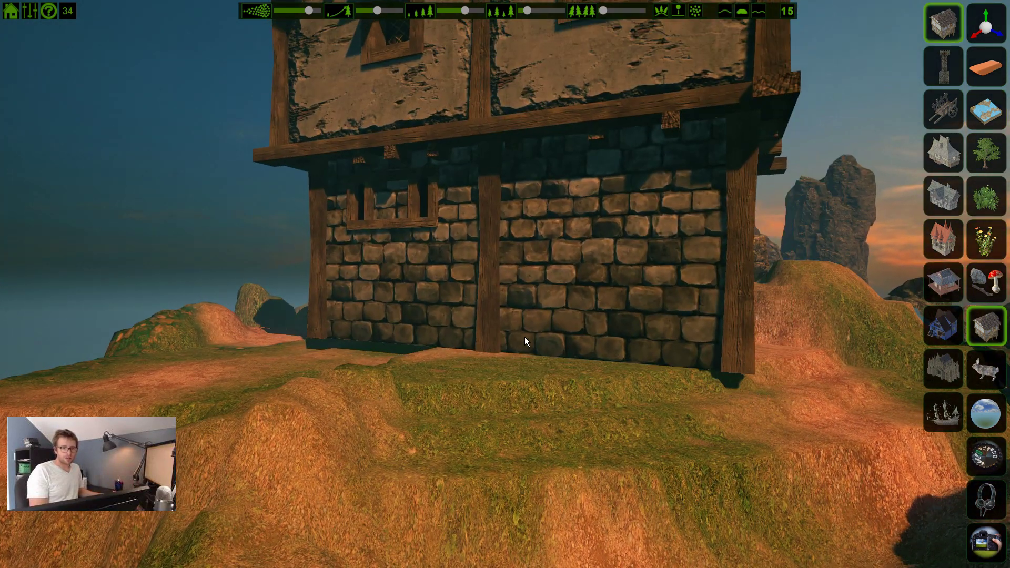
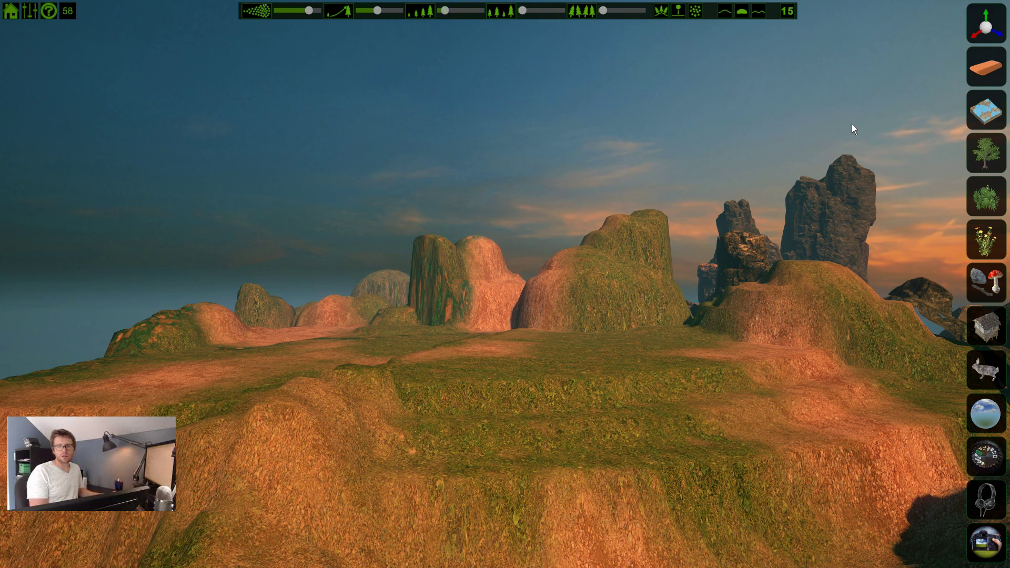
Browse the house models on the plateau, previewing the chimney house and the wooden and stone towers
left_click(987, 325)
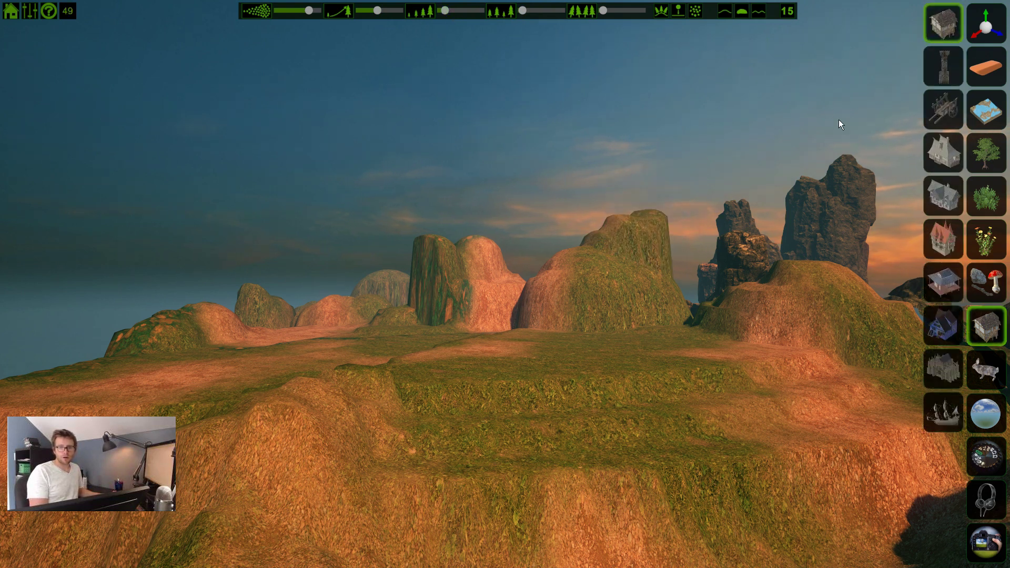
left_click(535, 375)
scroll(536, 375, "down", 2)
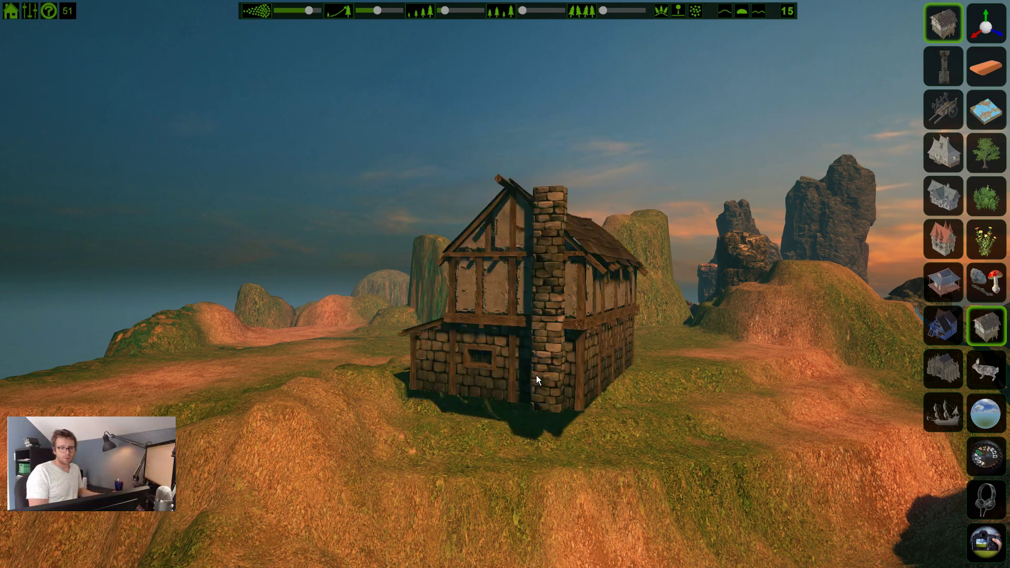
key("a")
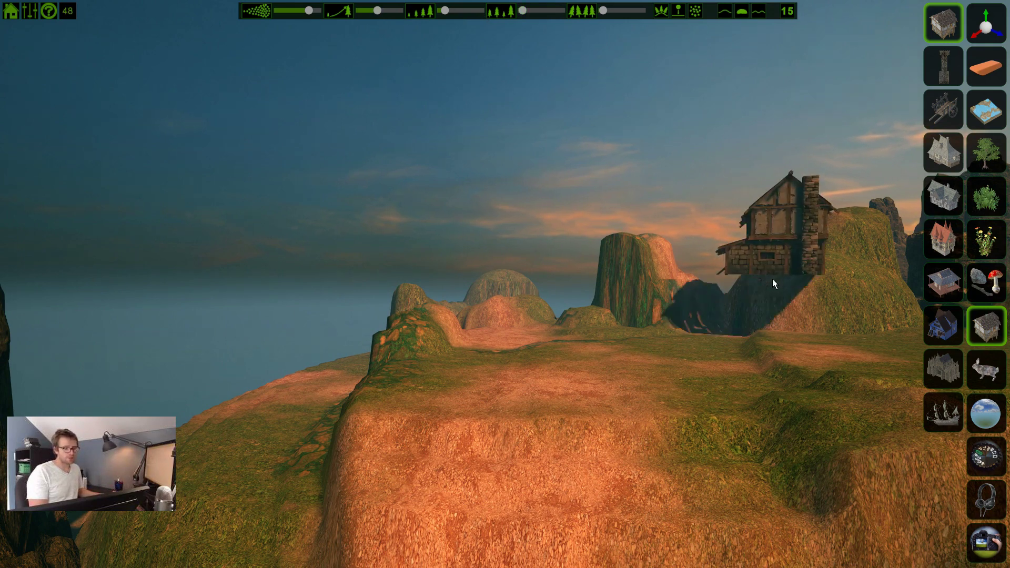
key("d")
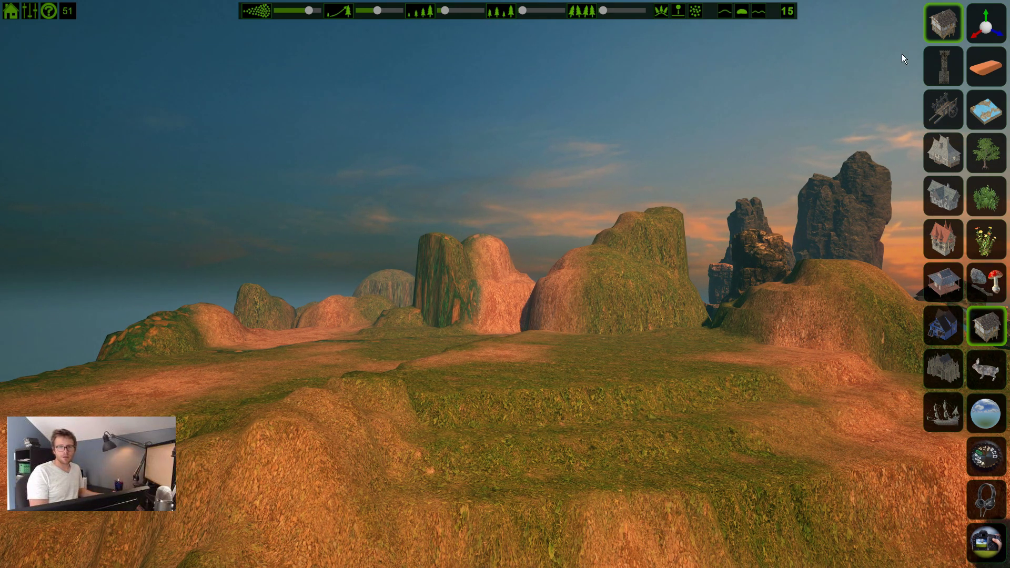
scroll(528, 405, "down", 4)
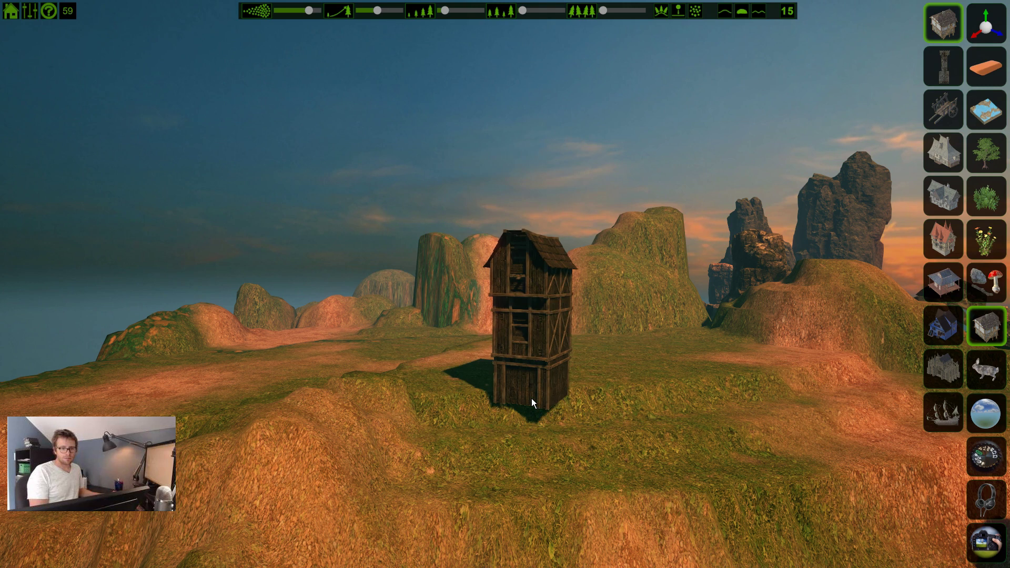
scroll(532, 401, "down", 4)
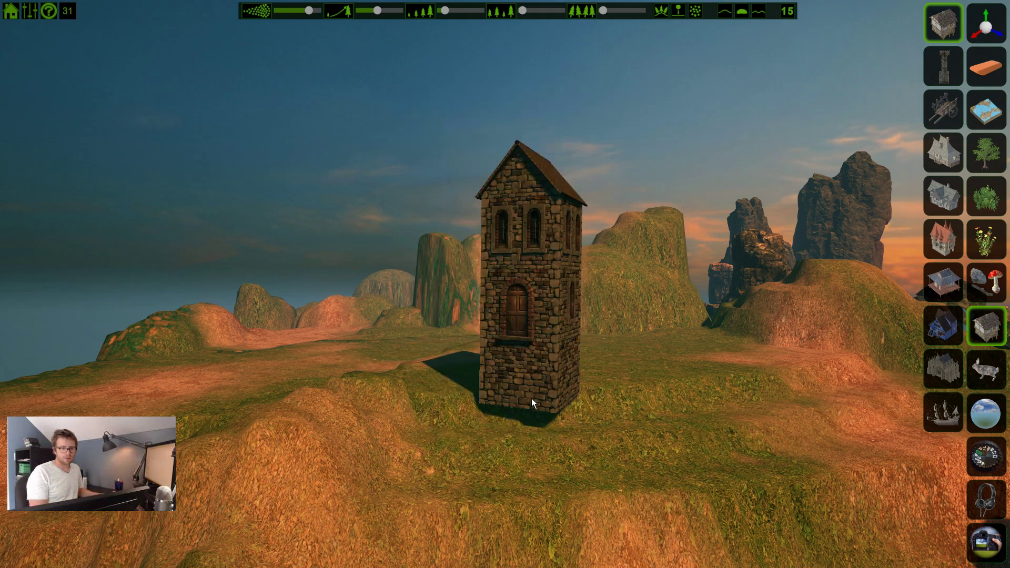
scroll(533, 381, "down", 1)
scroll(533, 382, "down", 3)
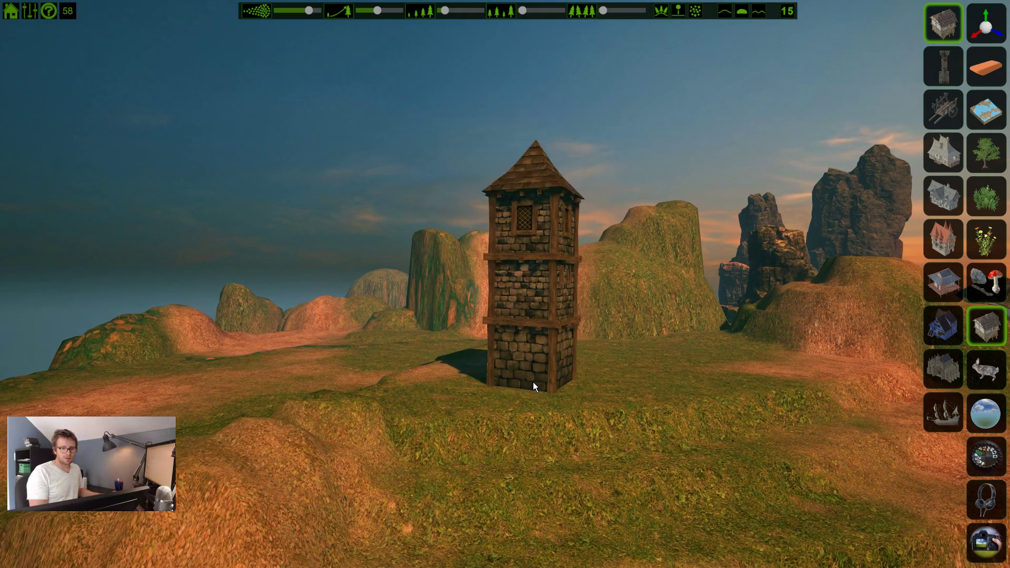
Switch to the tower building parts and preview the roofed stone-and-timber pieces at several spots on the plateau
left_click(949, 64)
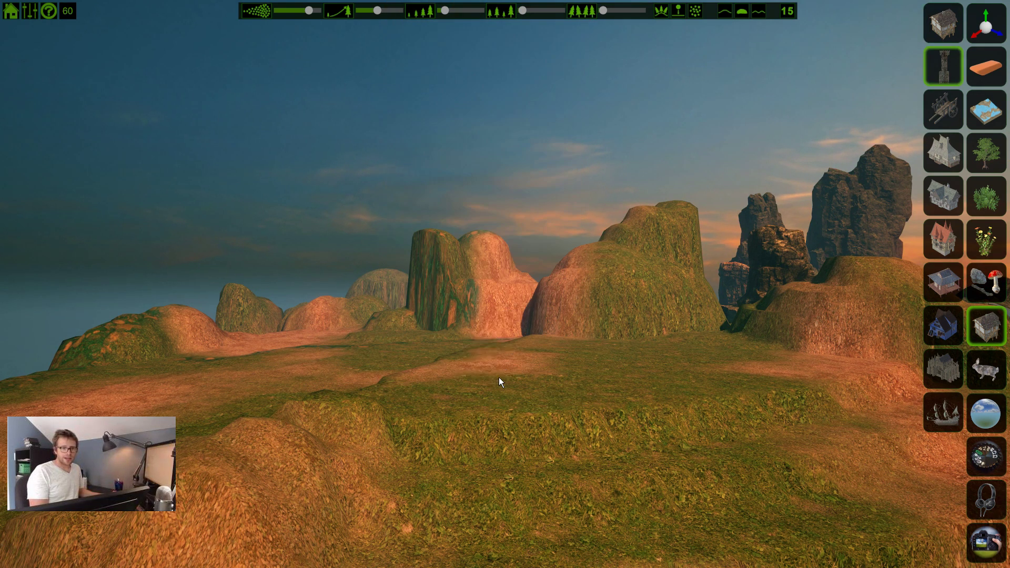
scroll(498, 377, "down", 3)
key("d")
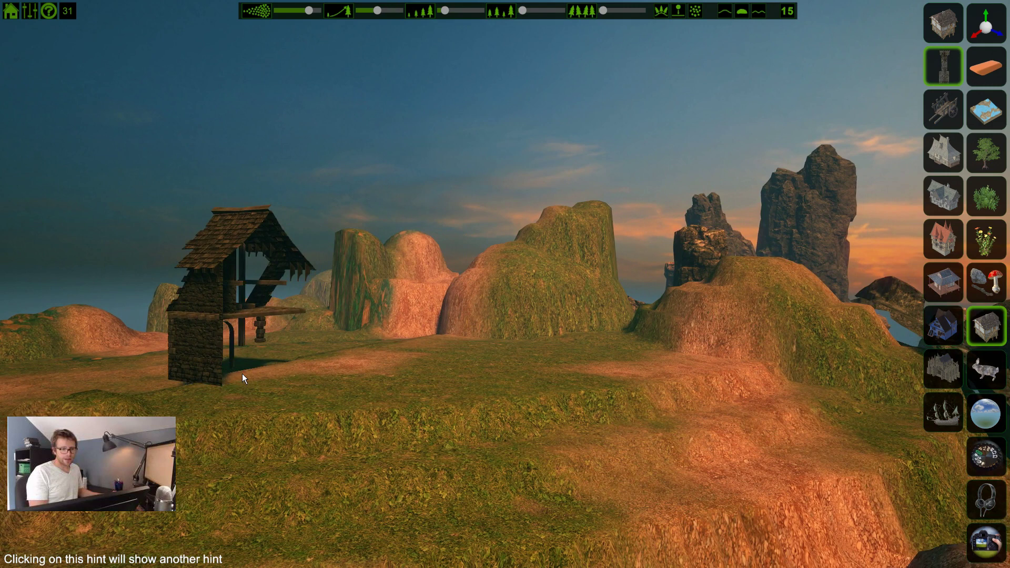
scroll(303, 375, "down", 2)
scroll(302, 374, "up", 3)
key("a")
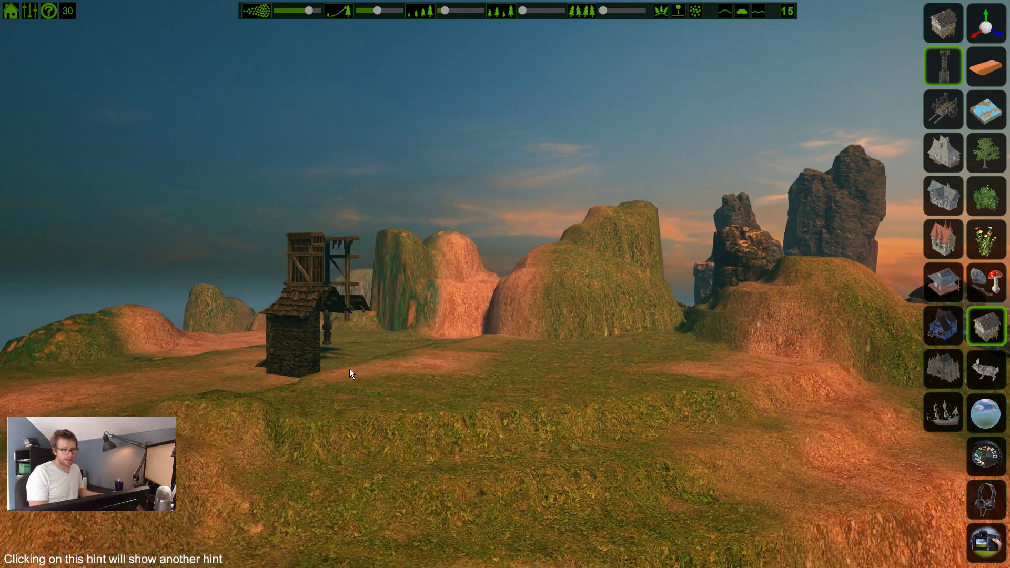
key("d")
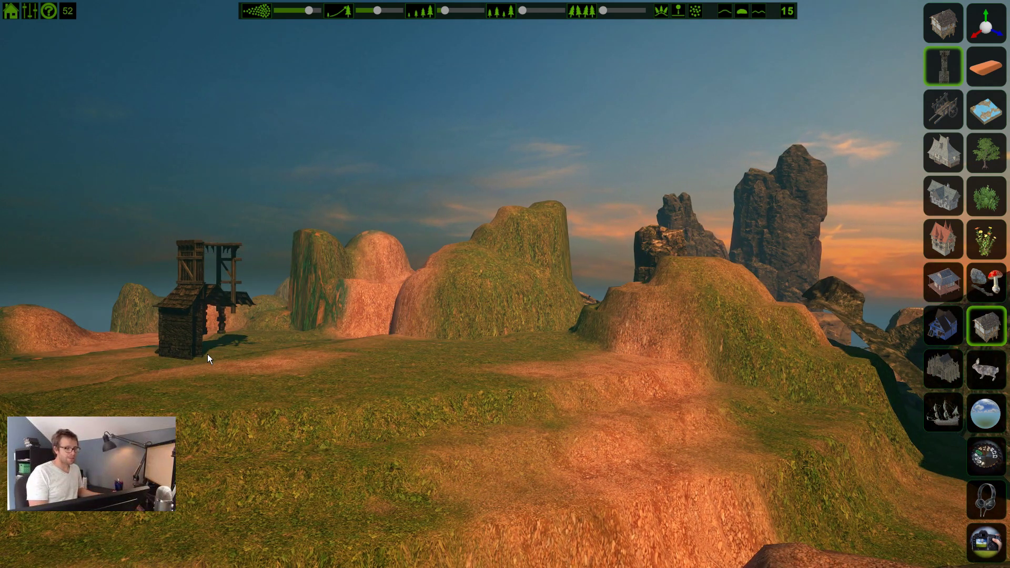
key("a")
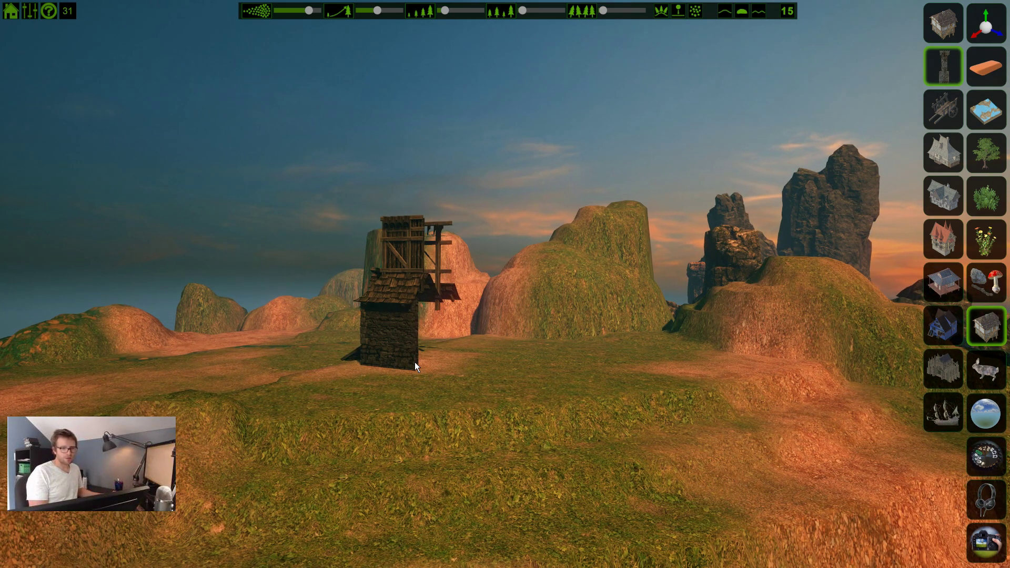
Cycle through more tower parts on the plateau, including wooden stakes, wooden battlements, a stone block and tall stone pillars
scroll(414, 362, "down", 4)
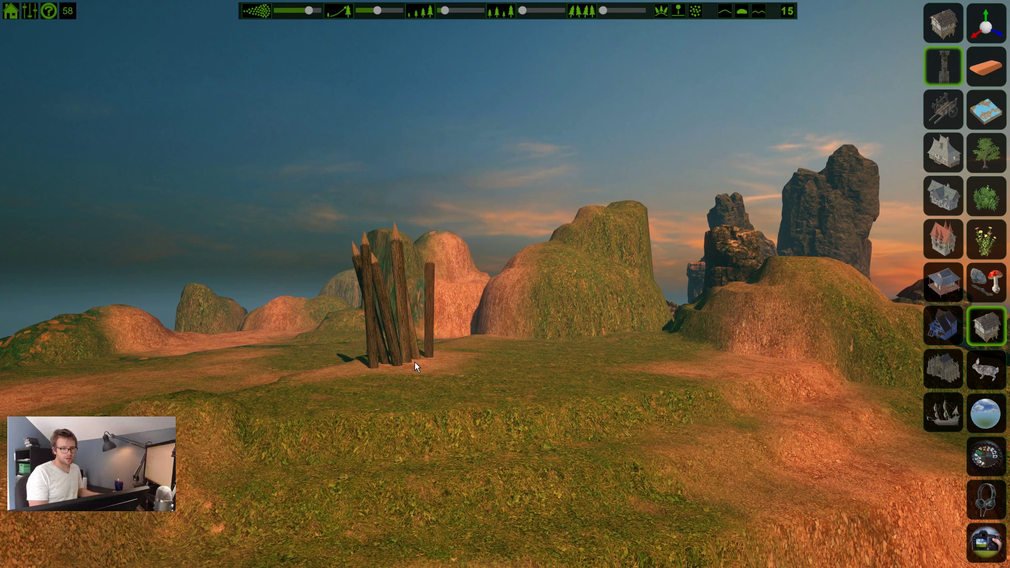
scroll(414, 362, "down", 3)
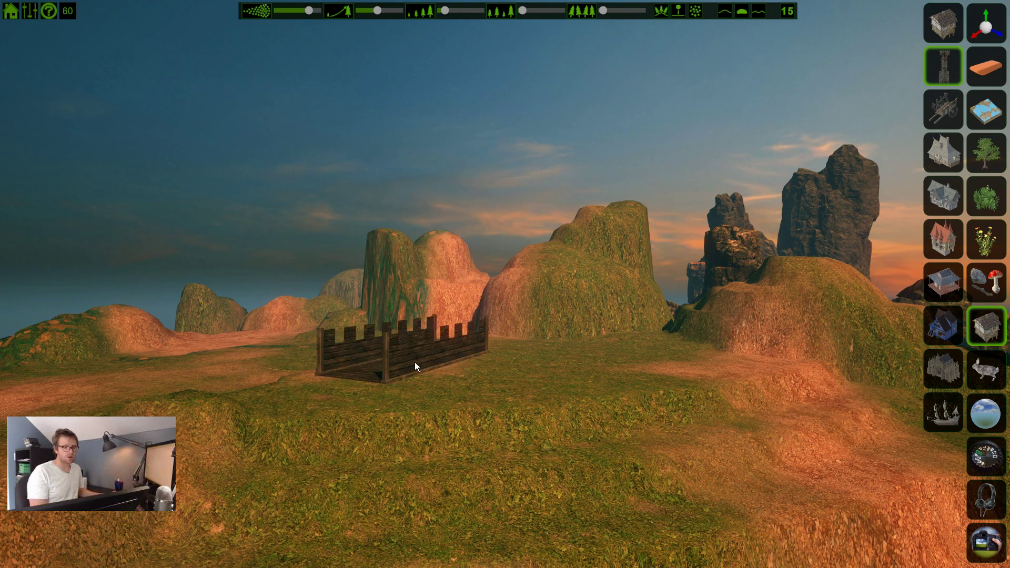
scroll(414, 362, "down", 4)
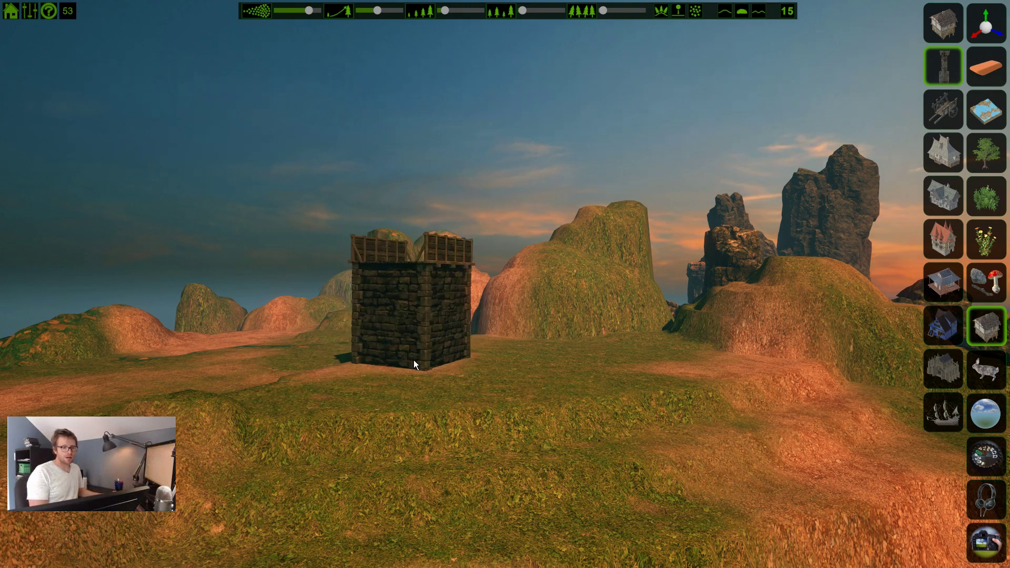
scroll(414, 360, "down", 5)
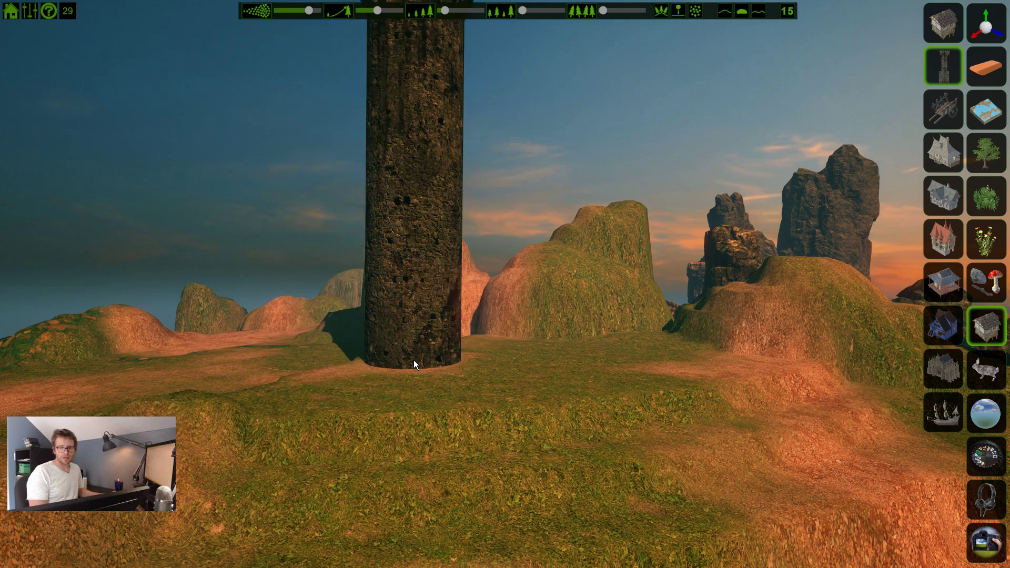
key("a")
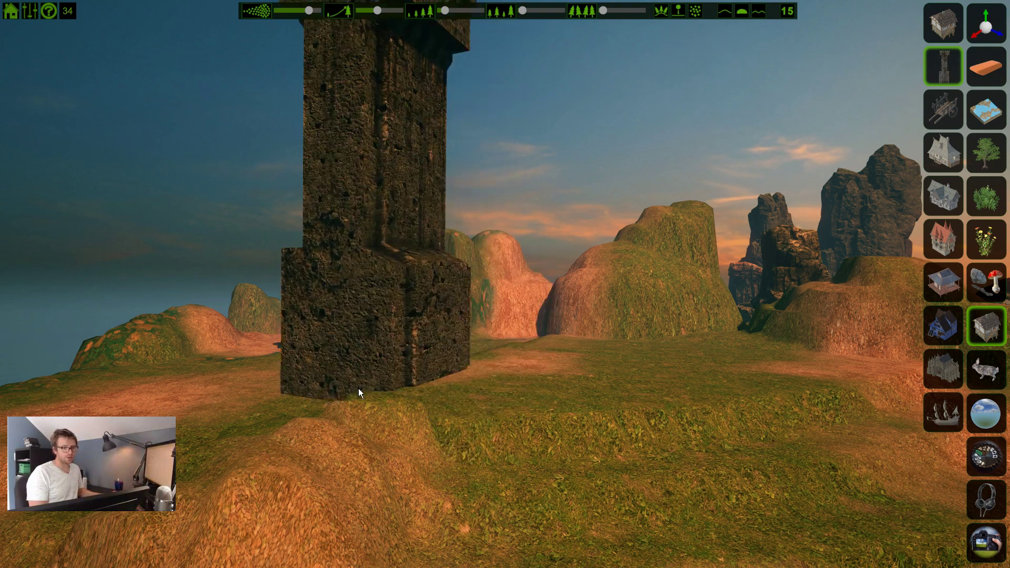
scroll(397, 365, "down", 3)
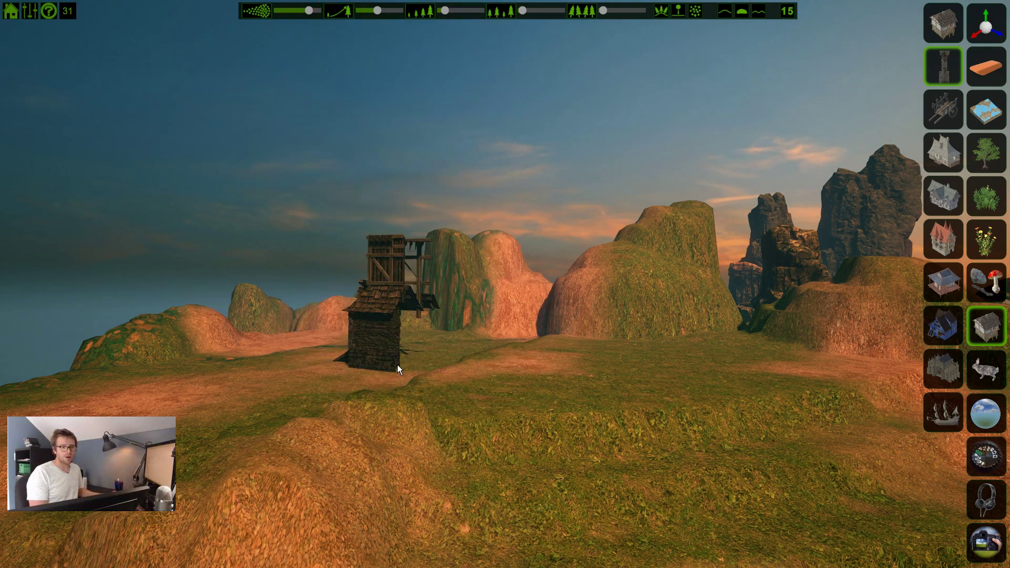
scroll(397, 364, "down", 1)
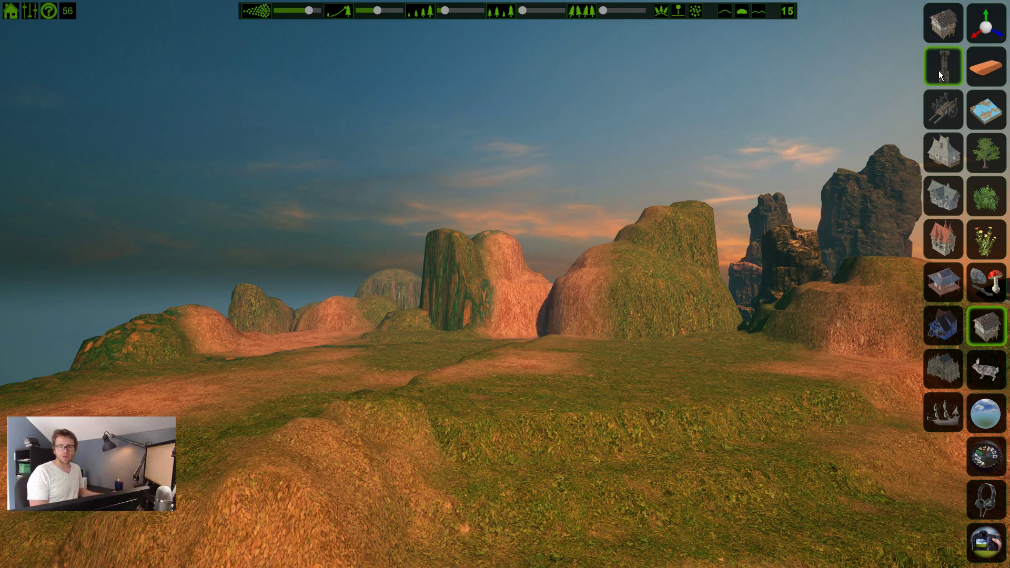
Switch to the prop models, preview the fire and smoke effects on the plateau, and try a larger and a smaller model size
left_click(943, 109)
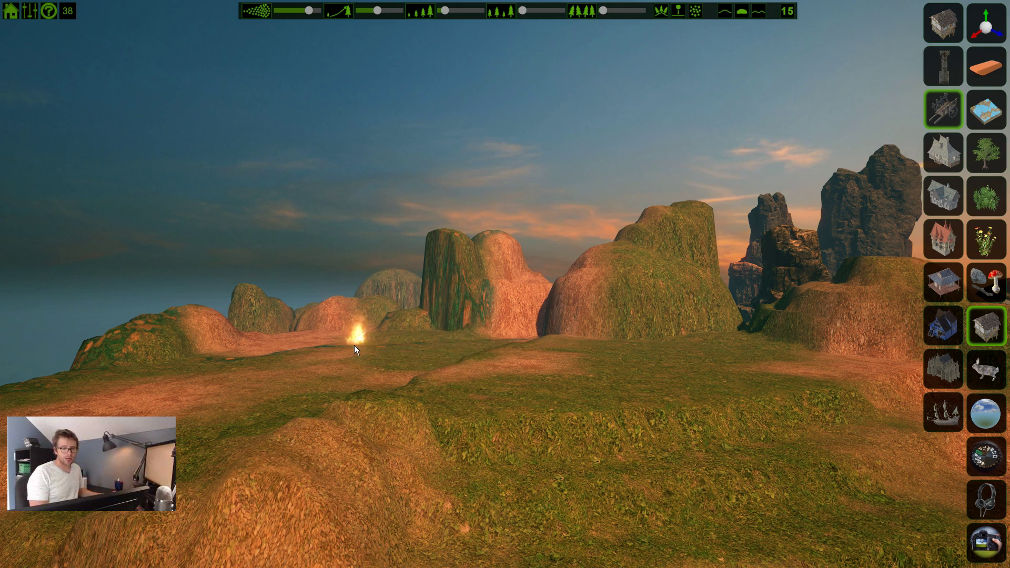
scroll(411, 364, "down", 1)
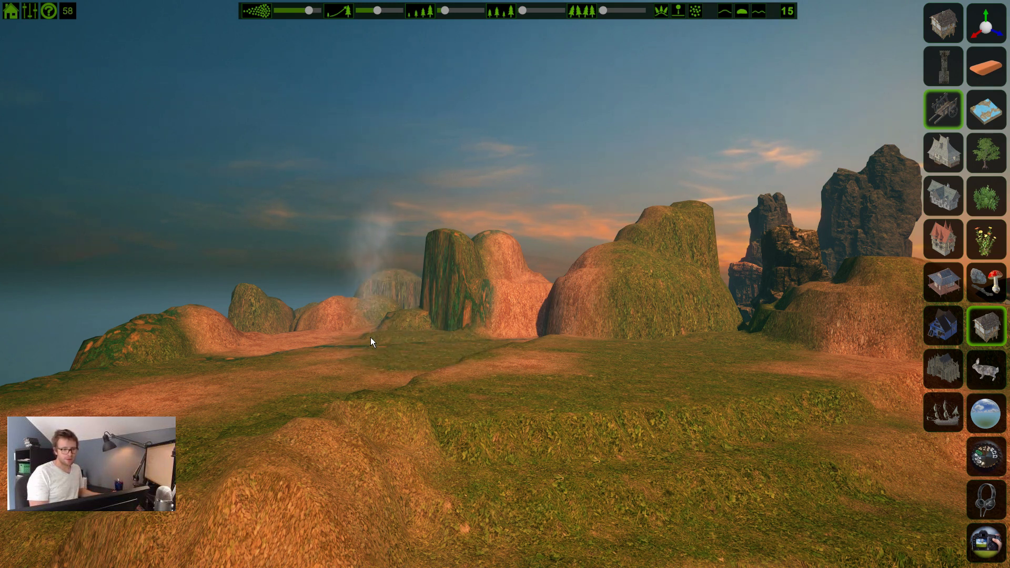
left_click_drag(446, 13, 479, 10)
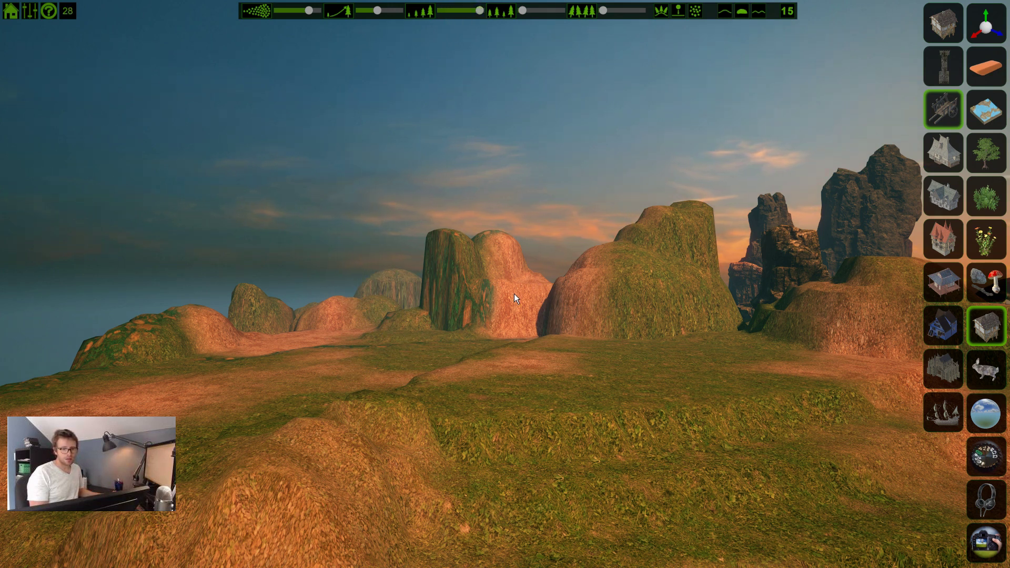
left_click_drag(480, 11, 449, 13)
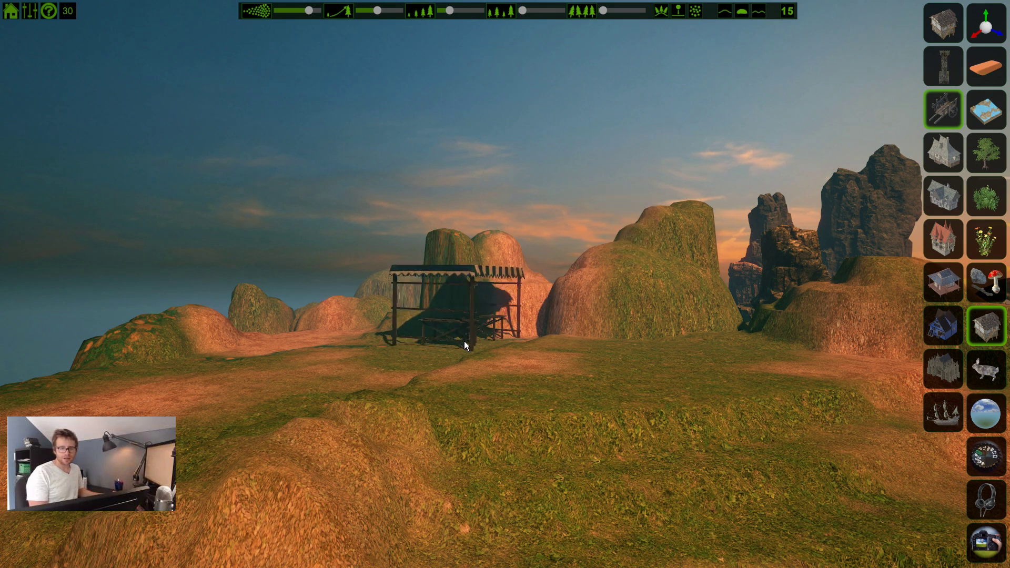
Browse the props on the plateau, previewing the market stall, the stone-walled platform, the wooden deck, the loose planks and the fence
scroll(464, 341, "down", 2)
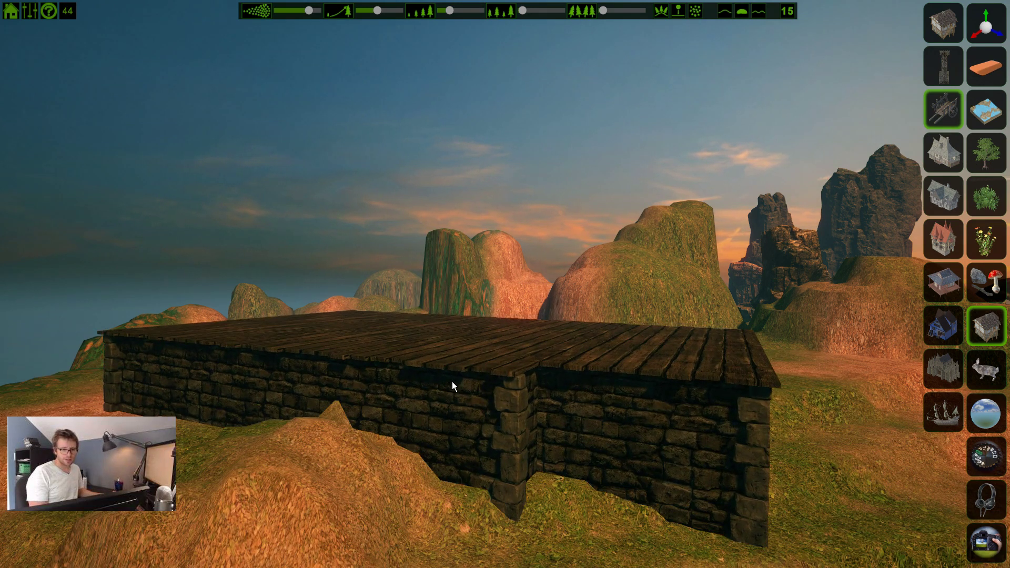
scroll(452, 381, "down", 1)
scroll(453, 381, "down", 1)
scroll(453, 381, "down", 4)
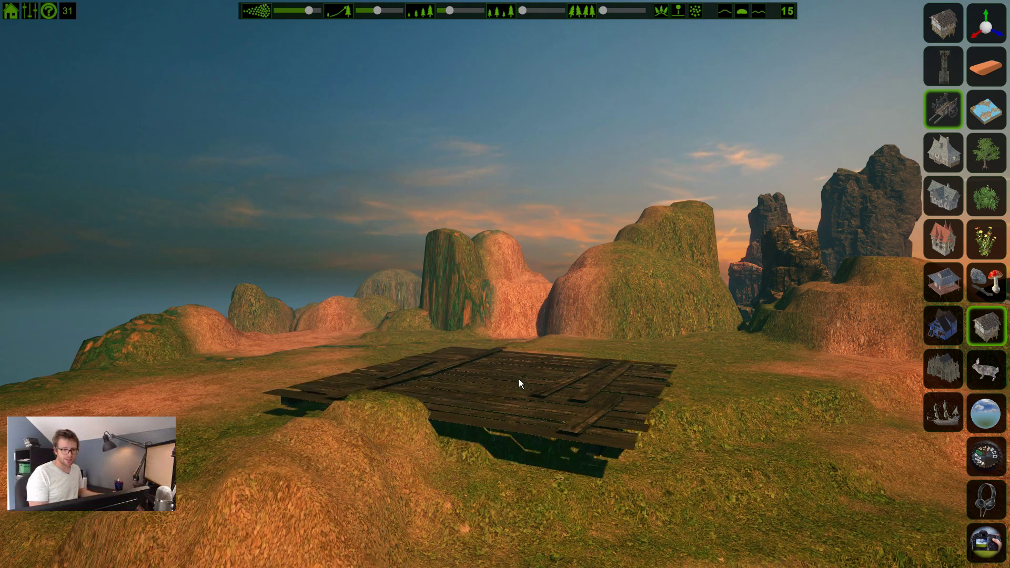
scroll(561, 380, "down", 3)
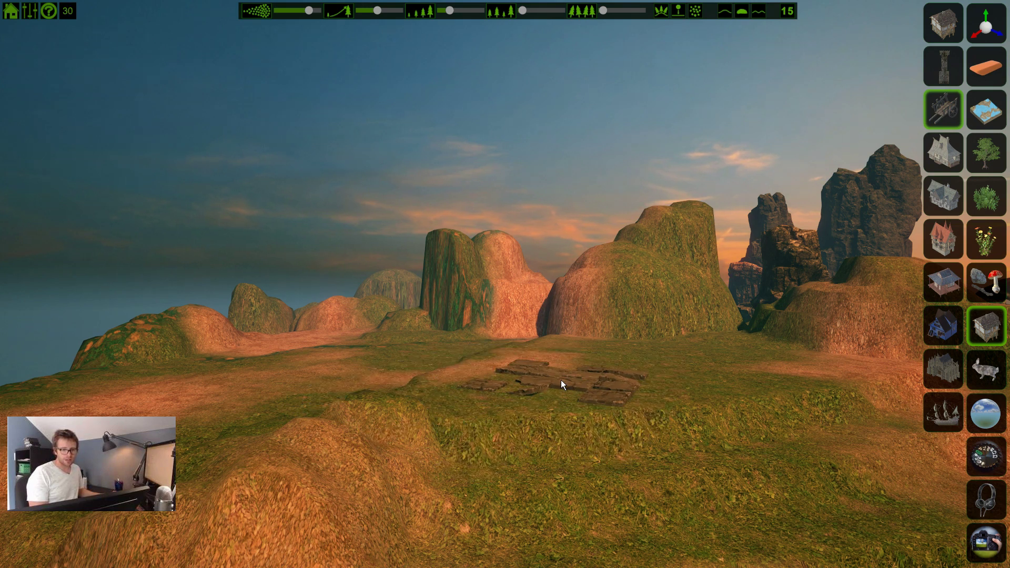
scroll(514, 371, "down", 3)
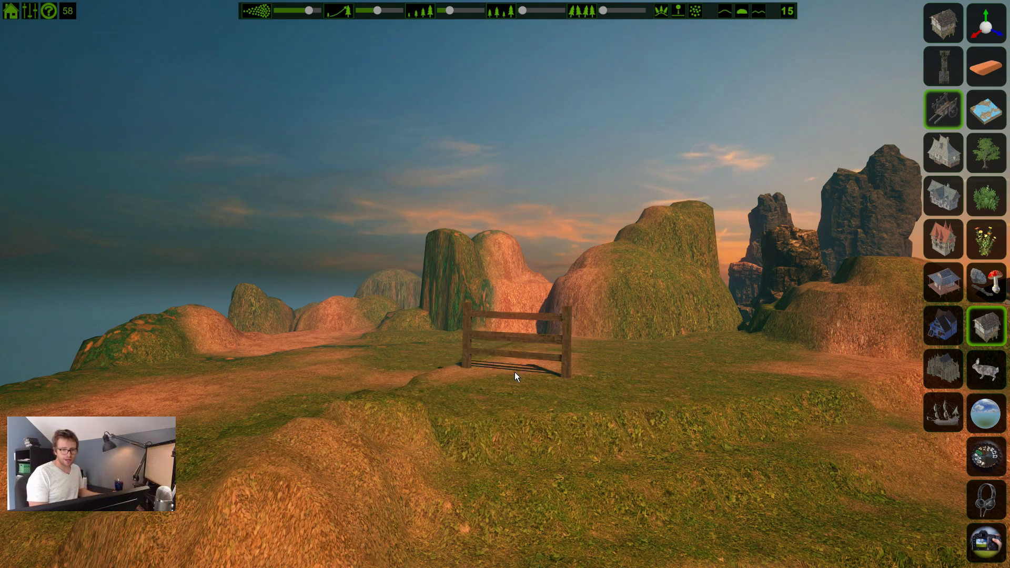
Cycle through more props on the plateau, including the campfire, stone bridge, wooden scaffold, lantern post and rowing boat
scroll(514, 372, "up", 1)
scroll(515, 371, "down", 1)
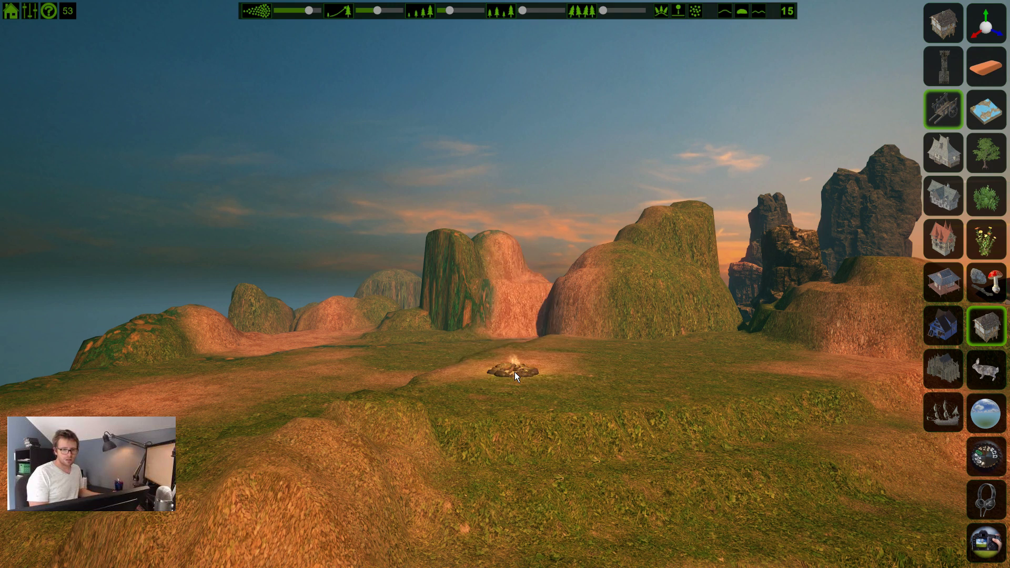
scroll(514, 371, "down", 1)
scroll(572, 368, "down", 4)
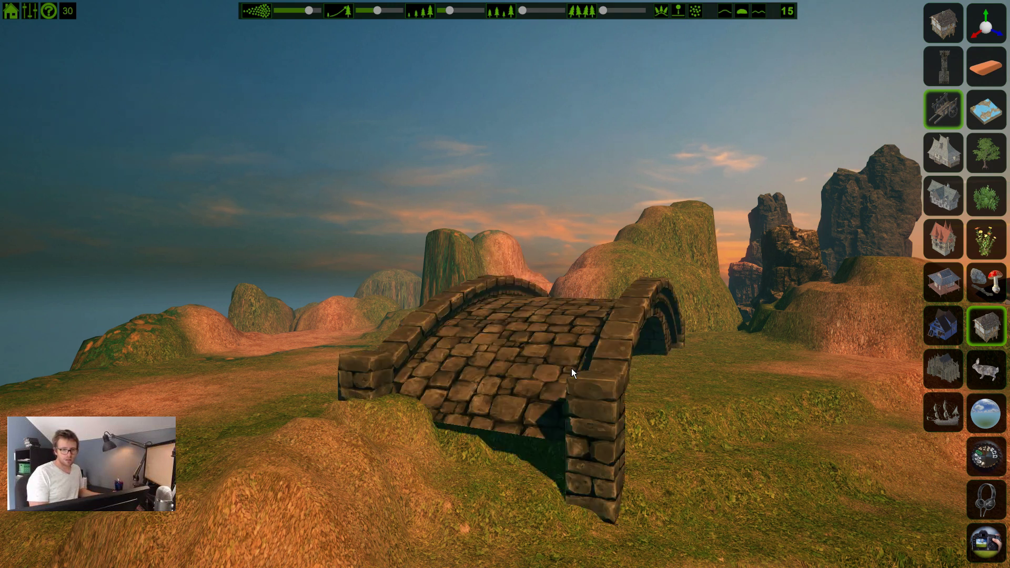
scroll(571, 368, "down", 4)
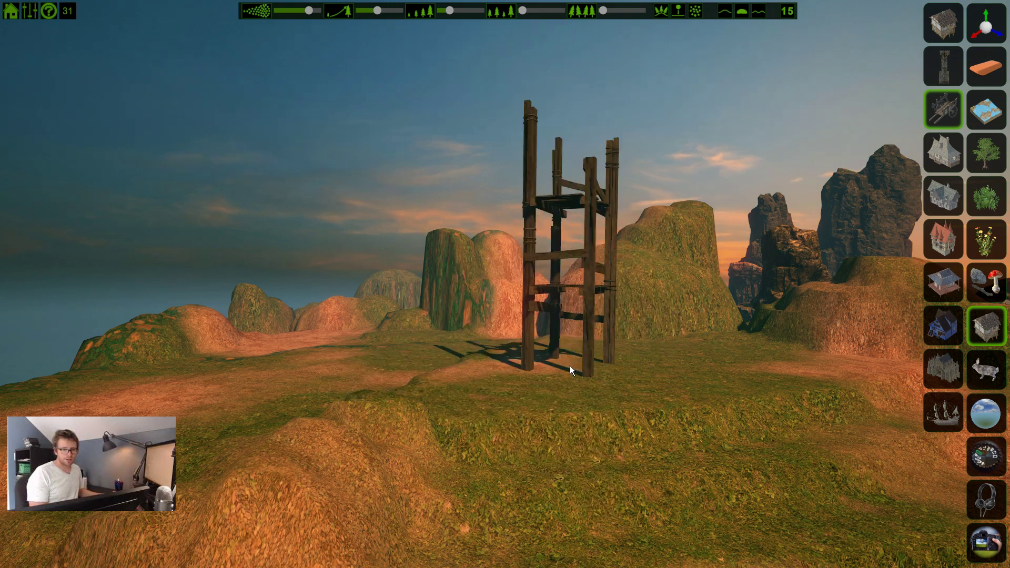
scroll(564, 362, "down", 1)
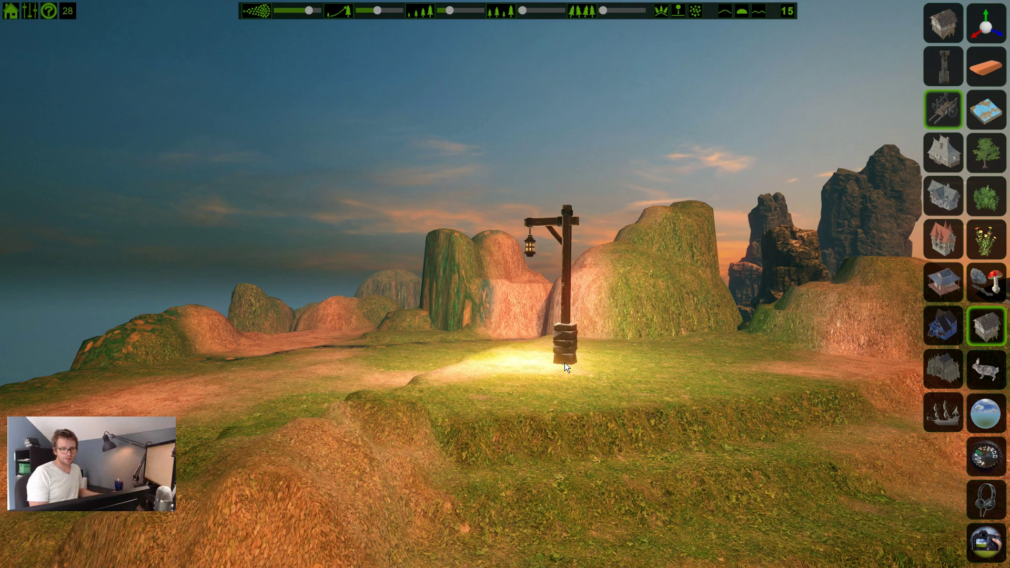
scroll(564, 362, "down", 1)
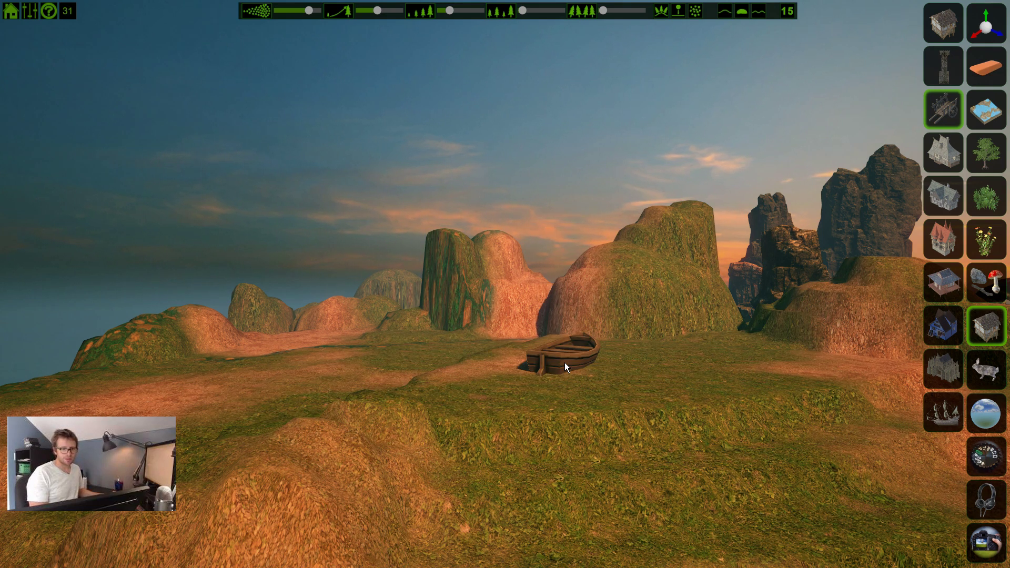
scroll(564, 362, "up", 1)
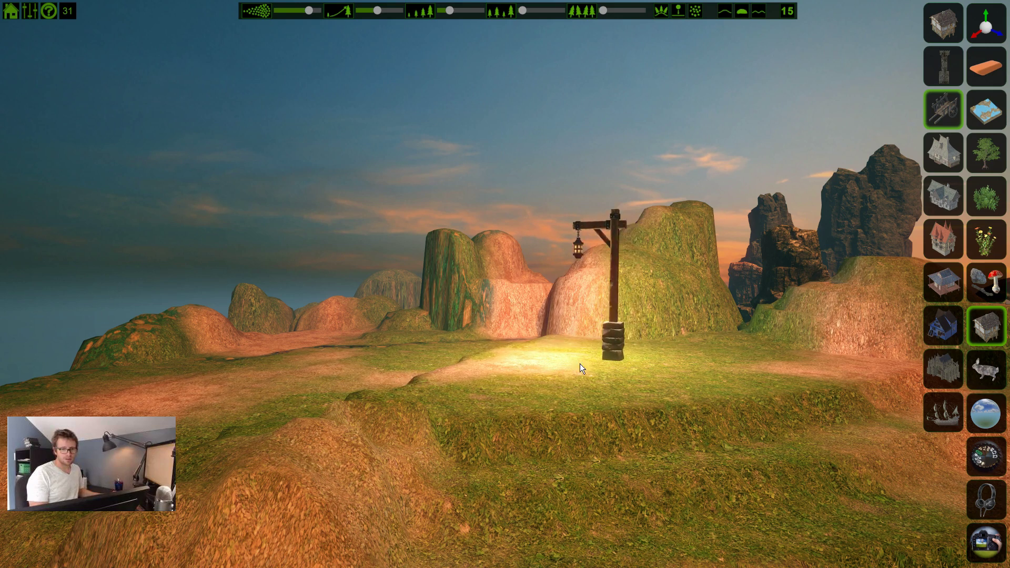
Preview the remaining props on the plateau, such as the stacked crates and barrels and the striped stall with a bench
scroll(532, 376, "down", 1)
scroll(533, 376, "down", 3)
scroll(532, 377, "down", 4)
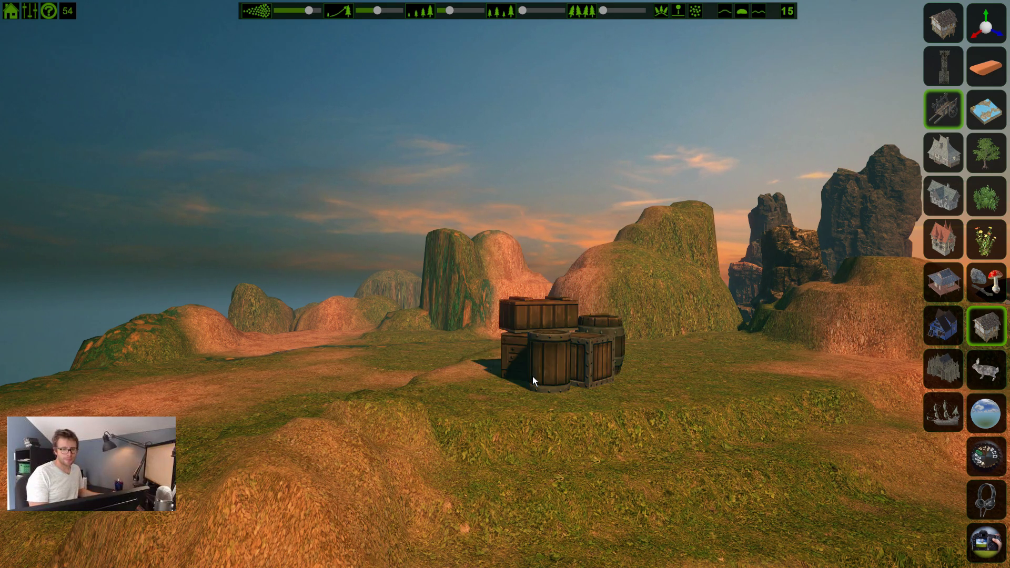
scroll(533, 377, "down", 4)
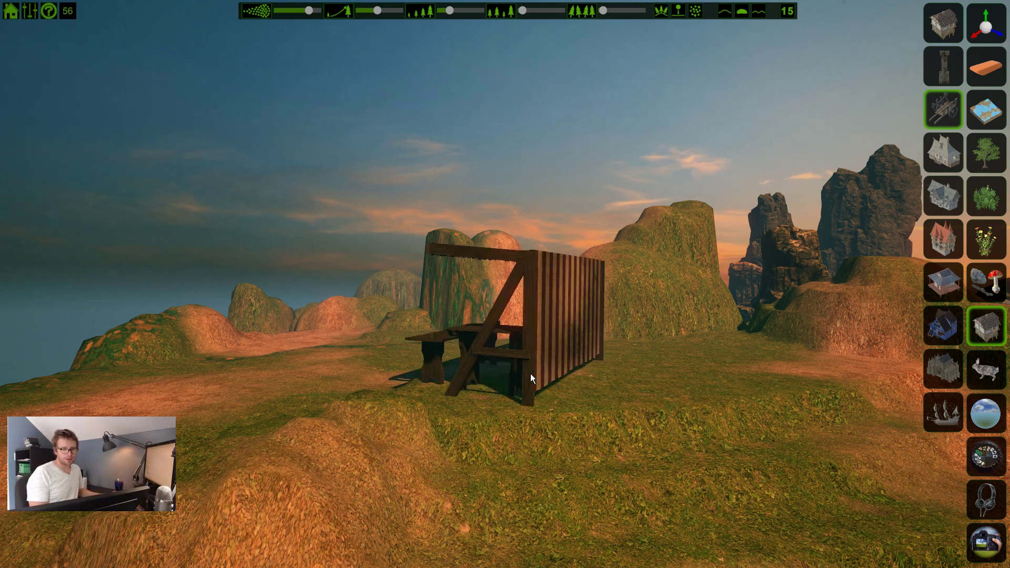
scroll(532, 377, "down", 2)
scroll(531, 377, "down", 1)
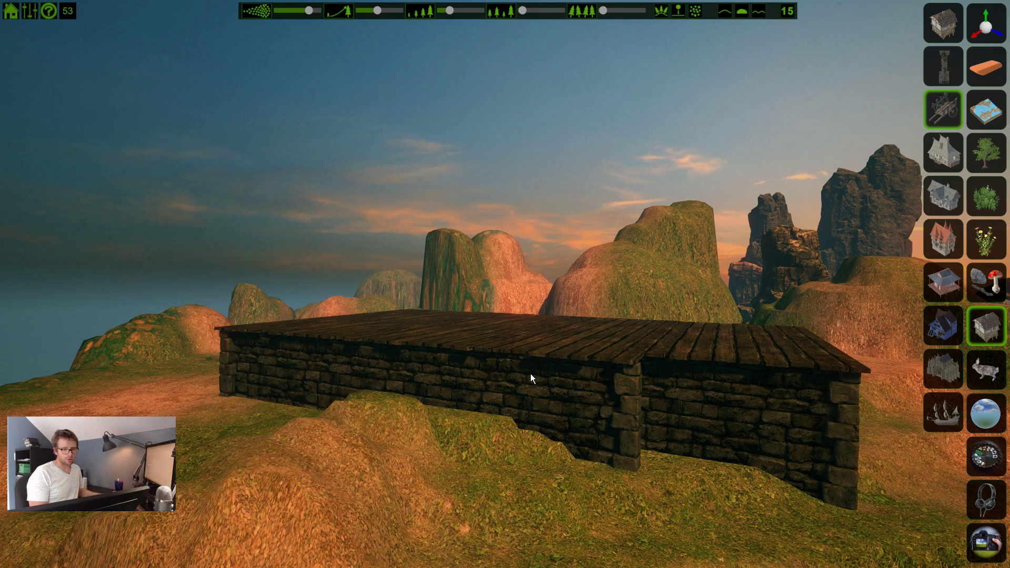
Switch to the timber-framed house models and preview the shingle-roofed and stone-walled houses on the plateau
left_click(936, 153)
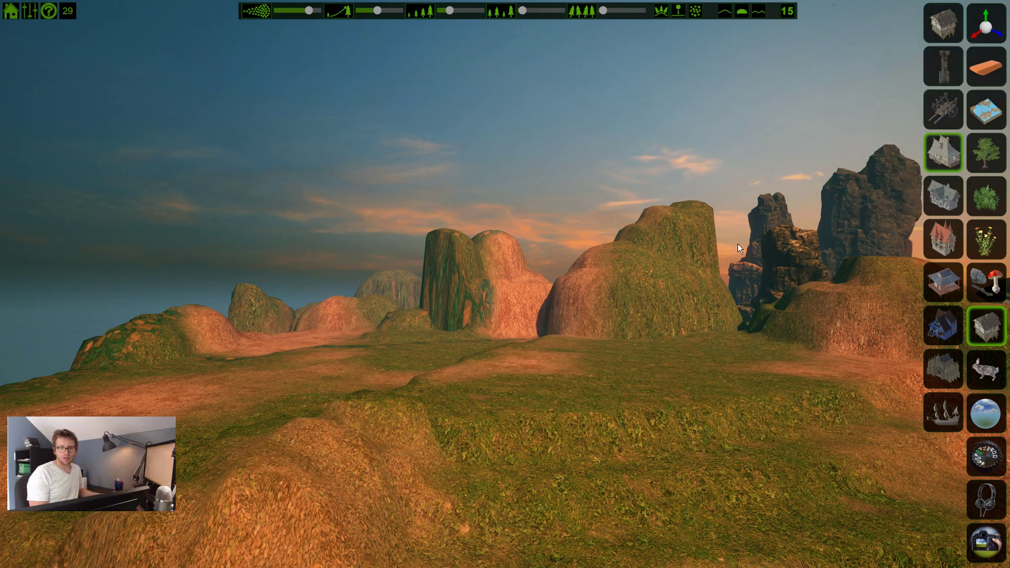
scroll(497, 371, "down", 4)
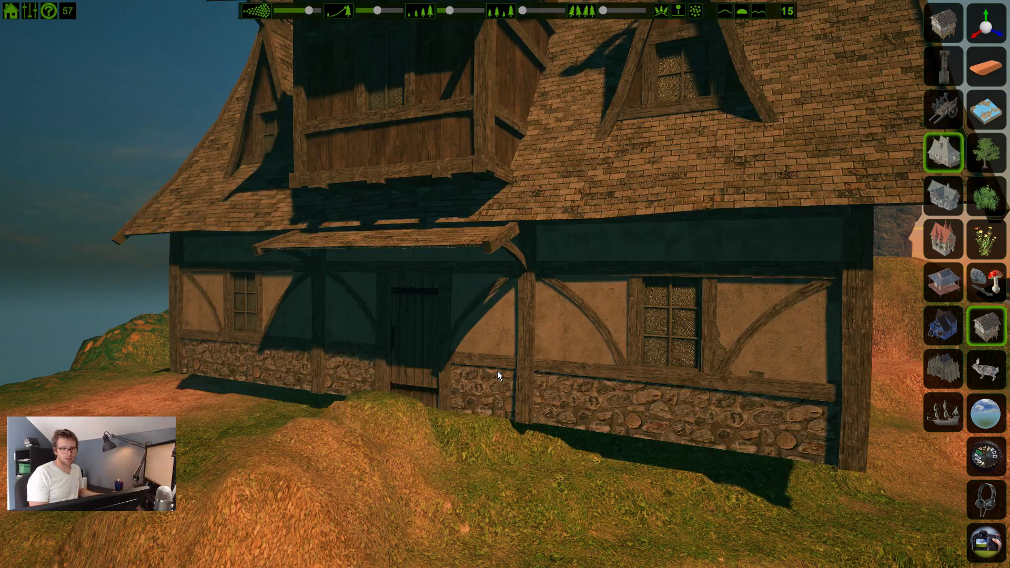
scroll(497, 371, "down", 4)
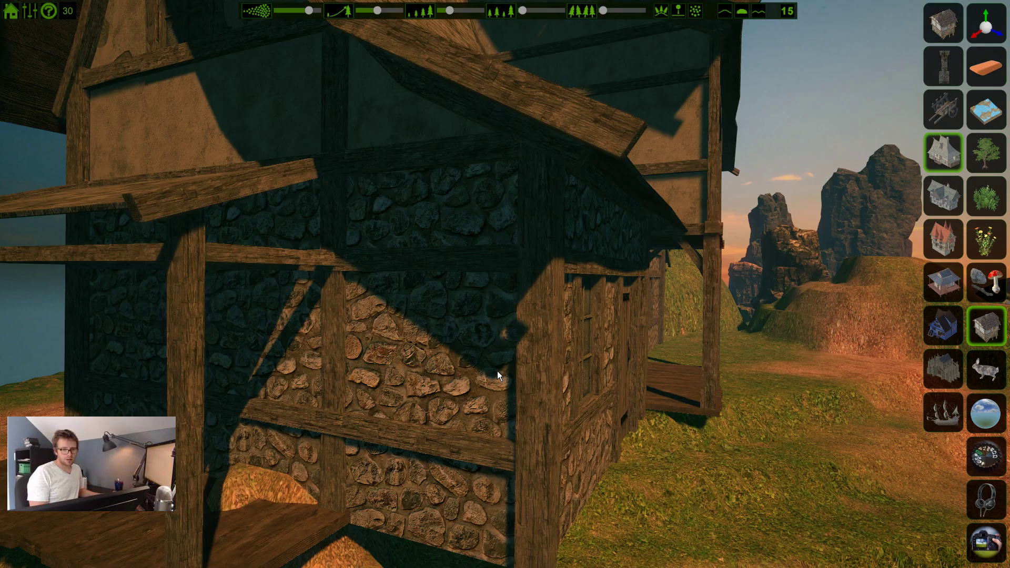
scroll(497, 371, "down", 2)
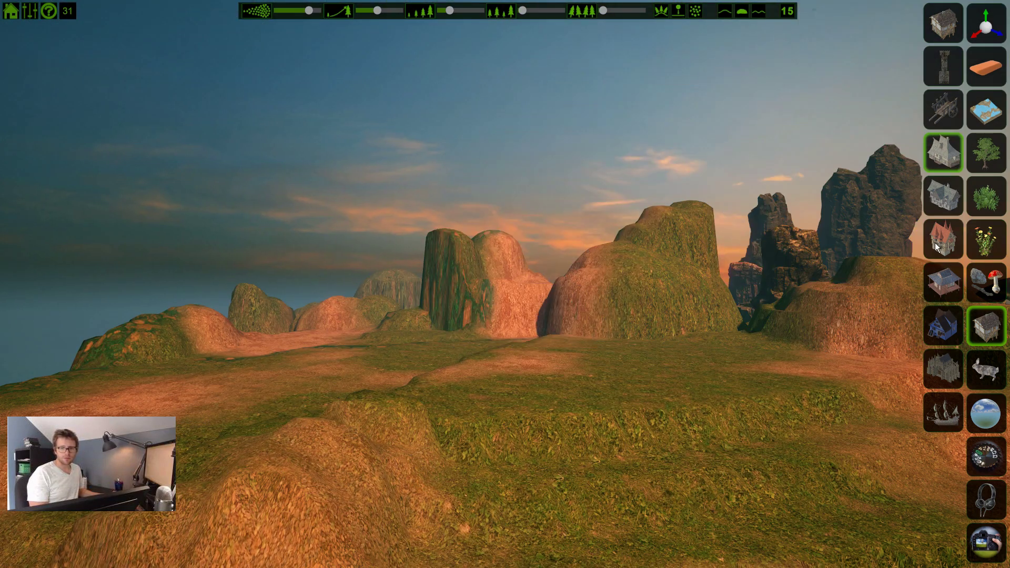
Look through the next grey-roofed house set and switch to the red-roofed building models
left_click(945, 209)
scroll(396, 361, "down", 4)
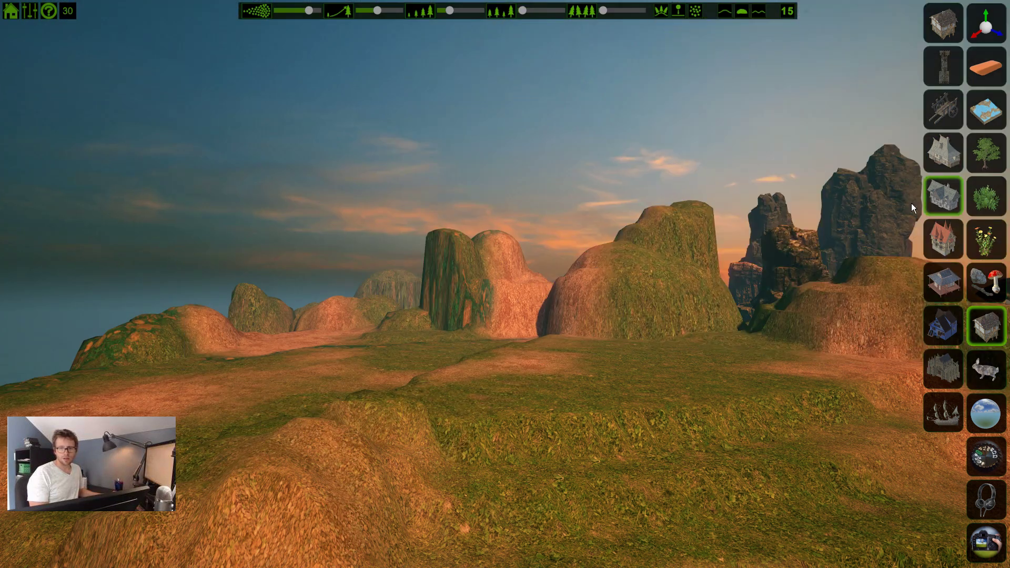
left_click(927, 229)
scroll(364, 371, "down", 3)
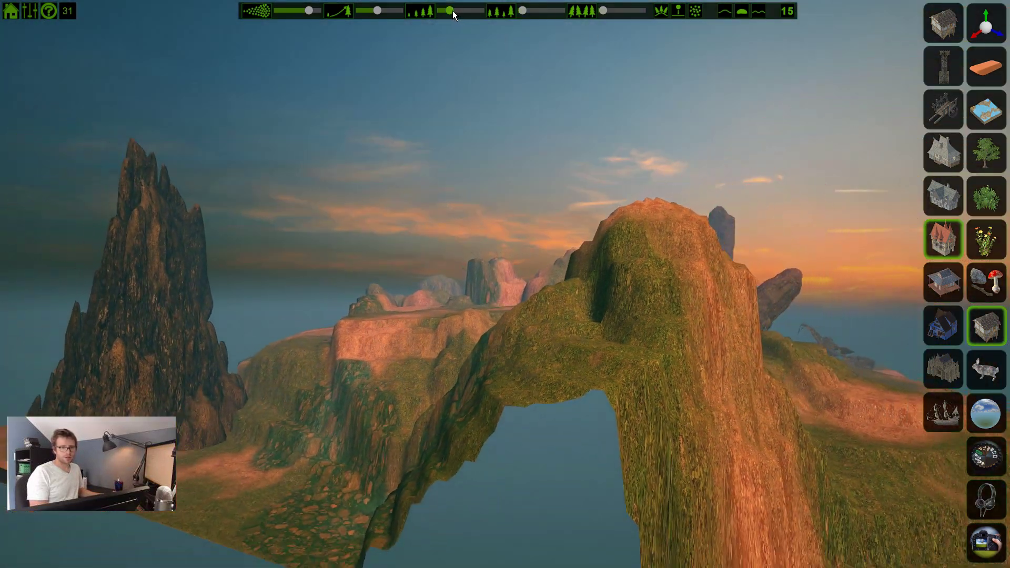
Adjust the model size and fly past the rock arch to the terraced slope to browse the red-roofed buildings there
left_click_drag(452, 11, 437, 19)
key("d")
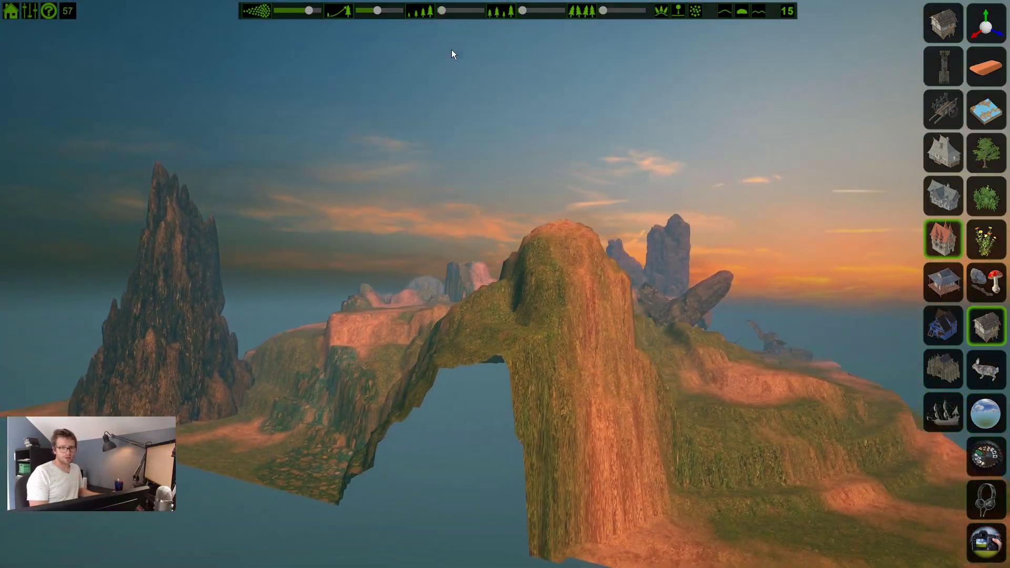
key("w")
left_click(934, 230)
scroll(720, 397, "down", 1)
key("w")
key("d")
scroll(651, 446, "down", 4)
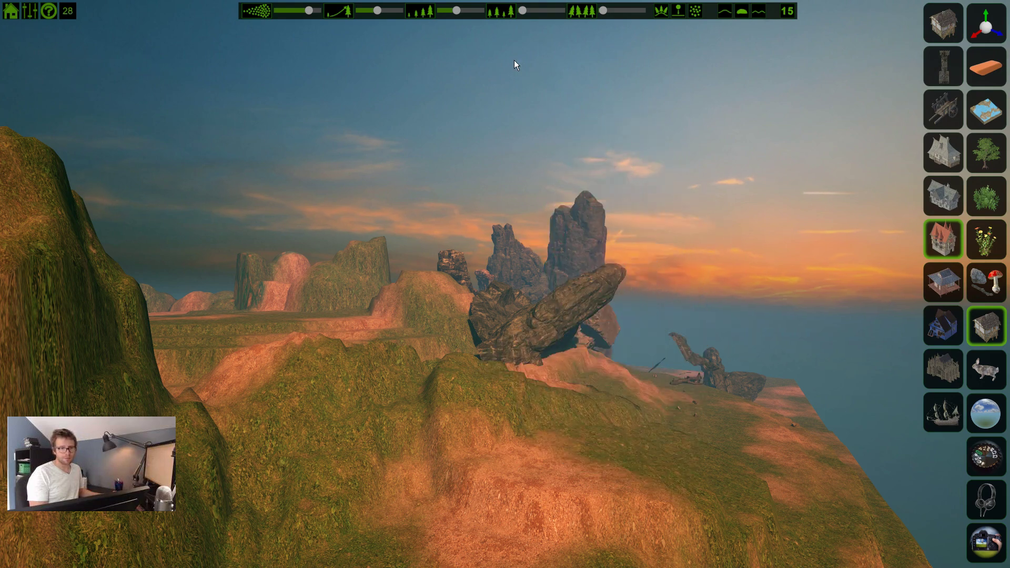
Preview the red-roofed set on the terraced slope, including the half-timbered tower, the gabled house and the house on stilts
scroll(603, 462, "down", 3)
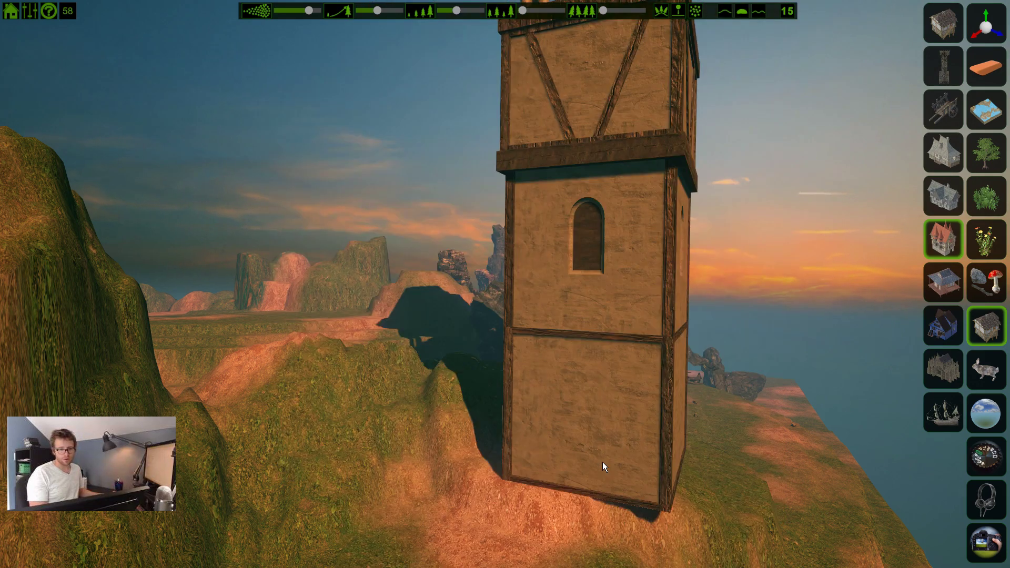
scroll(601, 461, "down", 2)
scroll(602, 462, "up", 2)
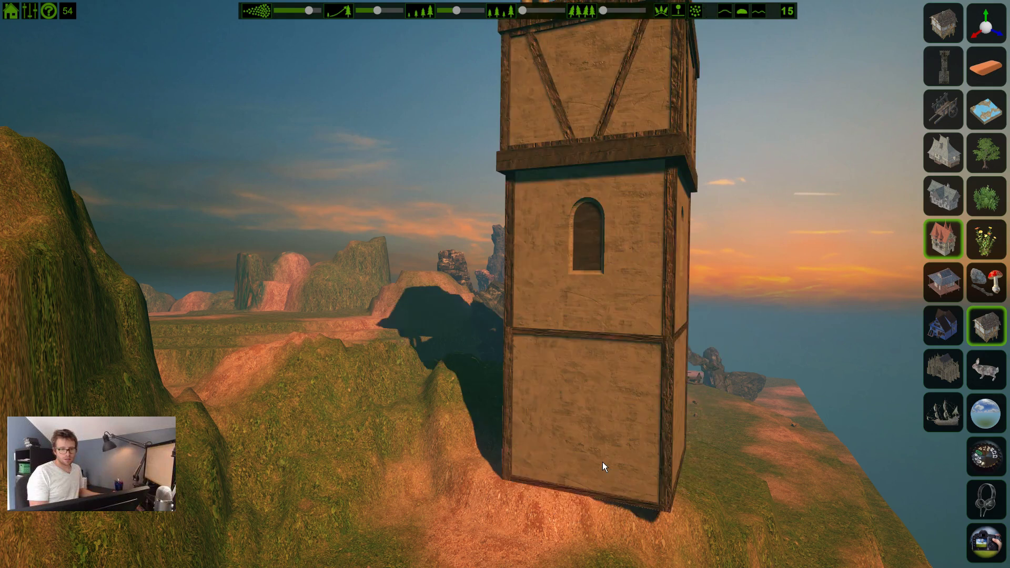
scroll(602, 461, "down", 4)
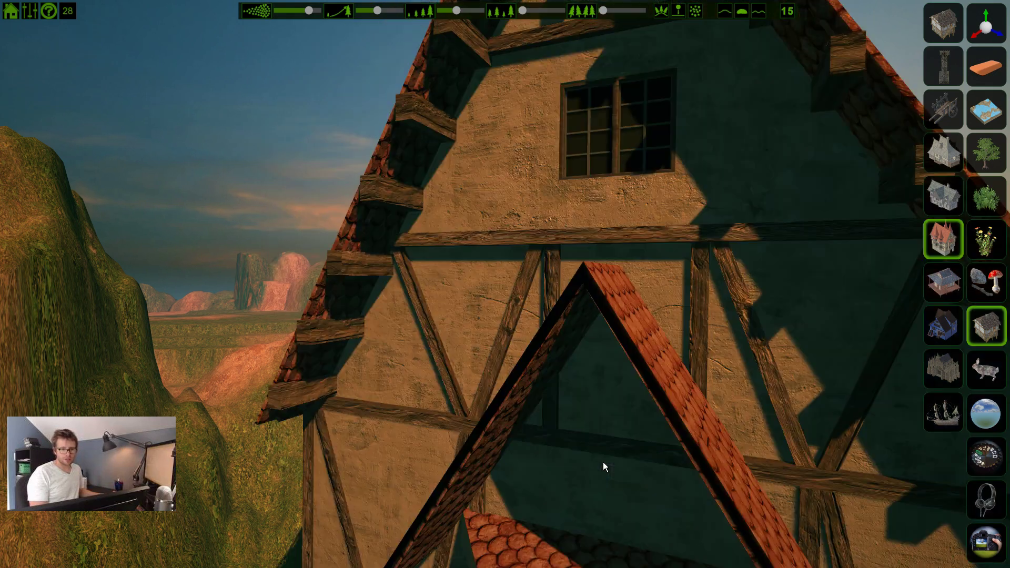
scroll(603, 462, "down", 3)
scroll(603, 462, "down", 1)
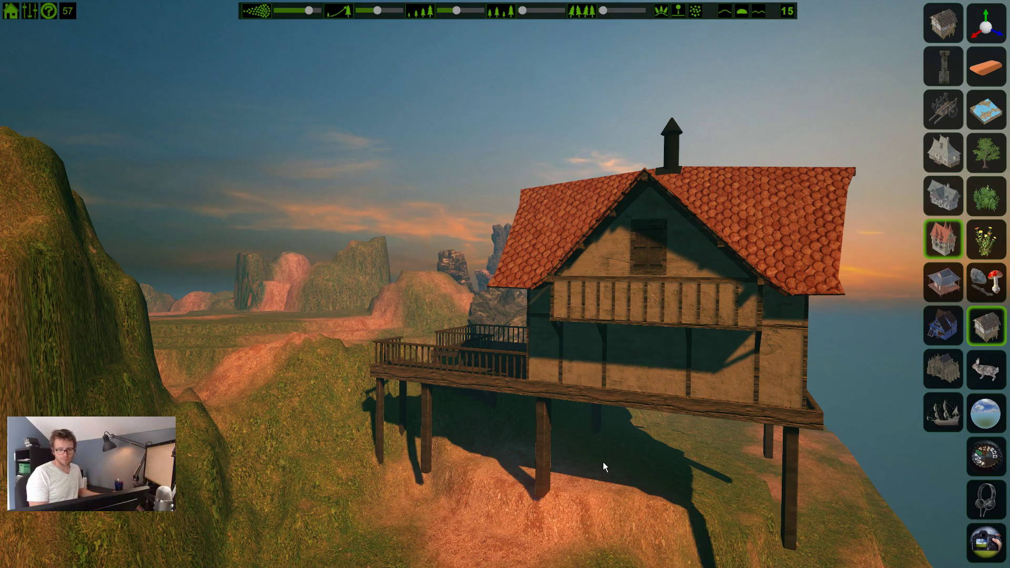
Preview the large castle model and view it from a distance beside the terraced slope
scroll(603, 462, "down", 3)
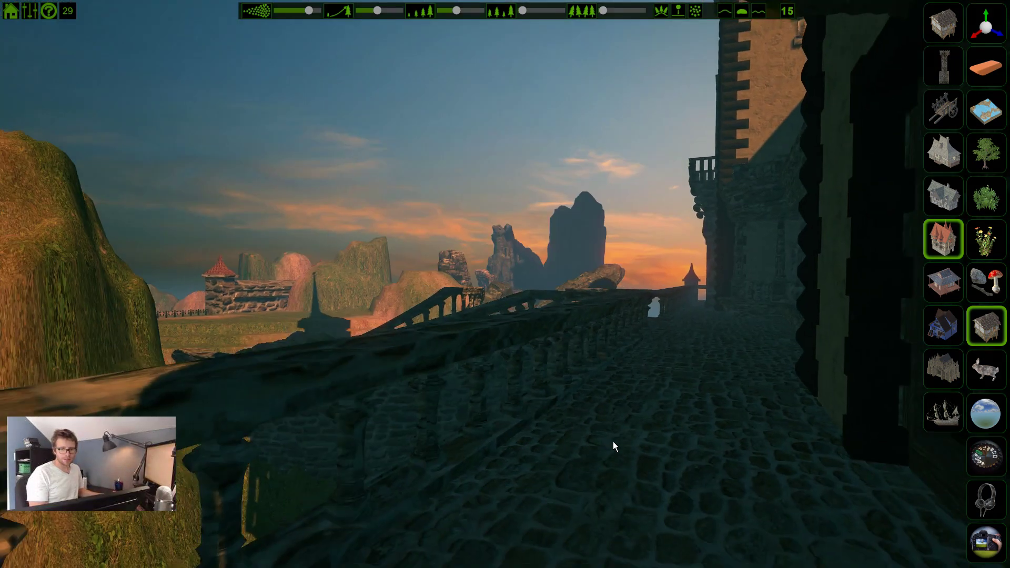
key("s")
key("a")
key("d")
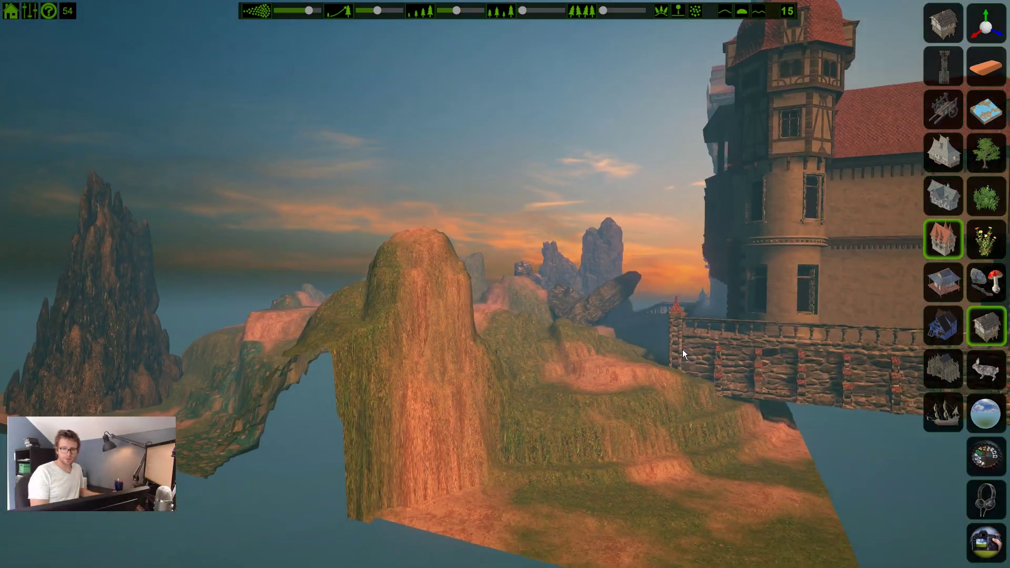
scroll(670, 327, "down", 1)
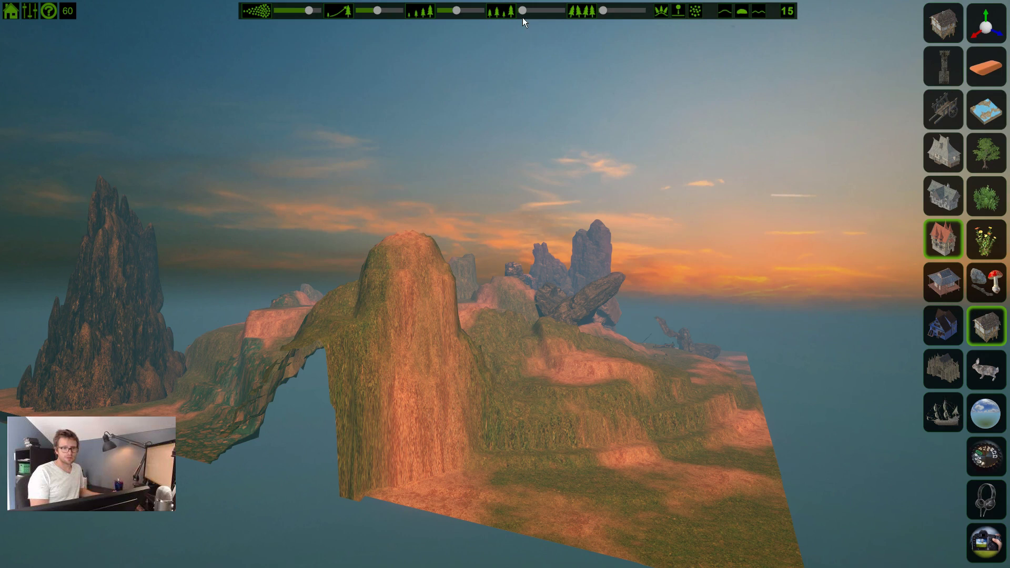
Reduce the model size and place a half-timbered house with a steep red roof on the terraced hillside
left_click_drag(459, 14, 427, 19)
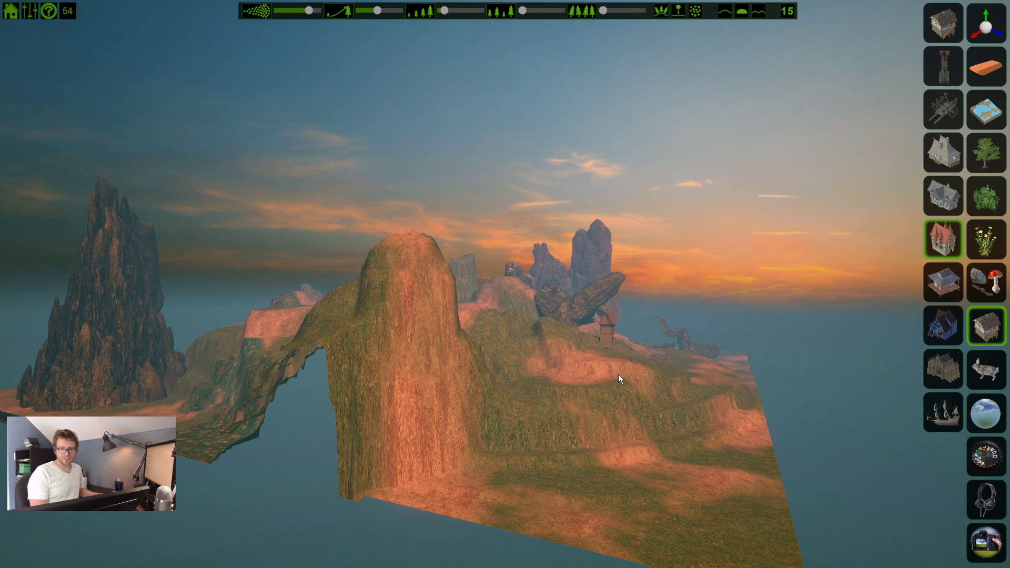
scroll(631, 398, "down", 3)
scroll(636, 390, "down", 4)
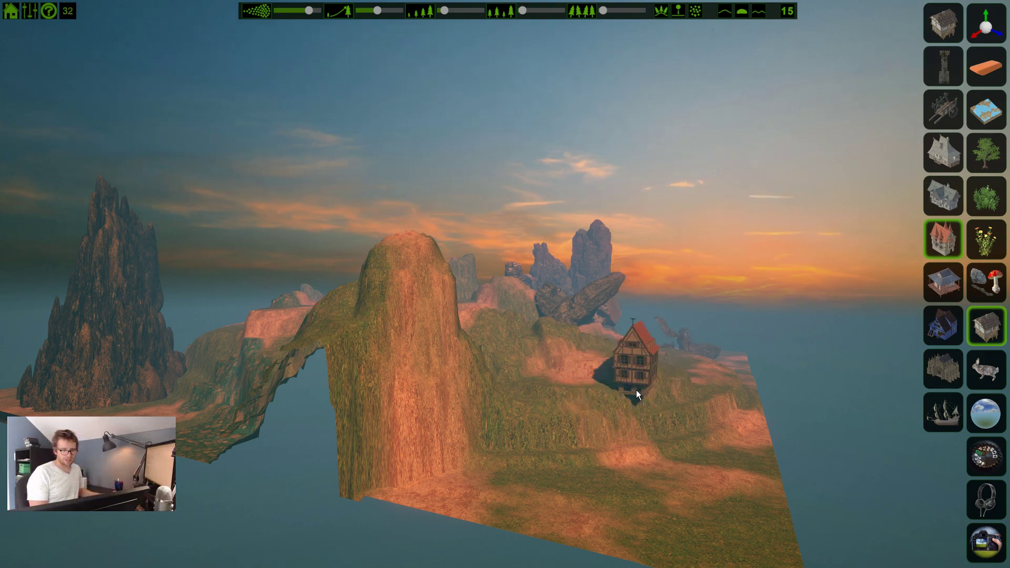
key("w")
key("d")
left_click(636, 389)
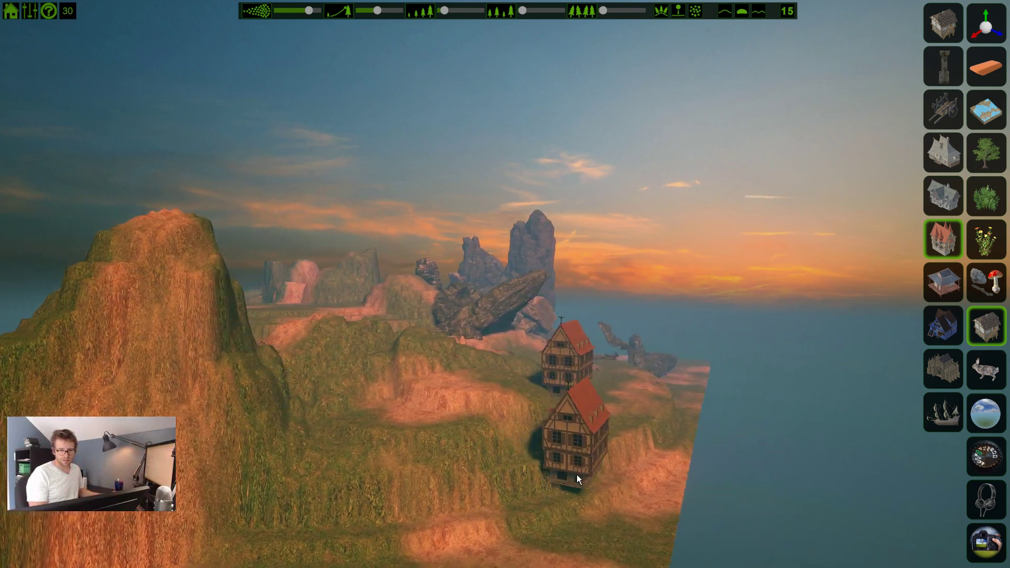
Switch to the Asian-style building set and preview the two-storey temple and the multi-roofed gateway beside the half-timbered house
key("d")
key("w")
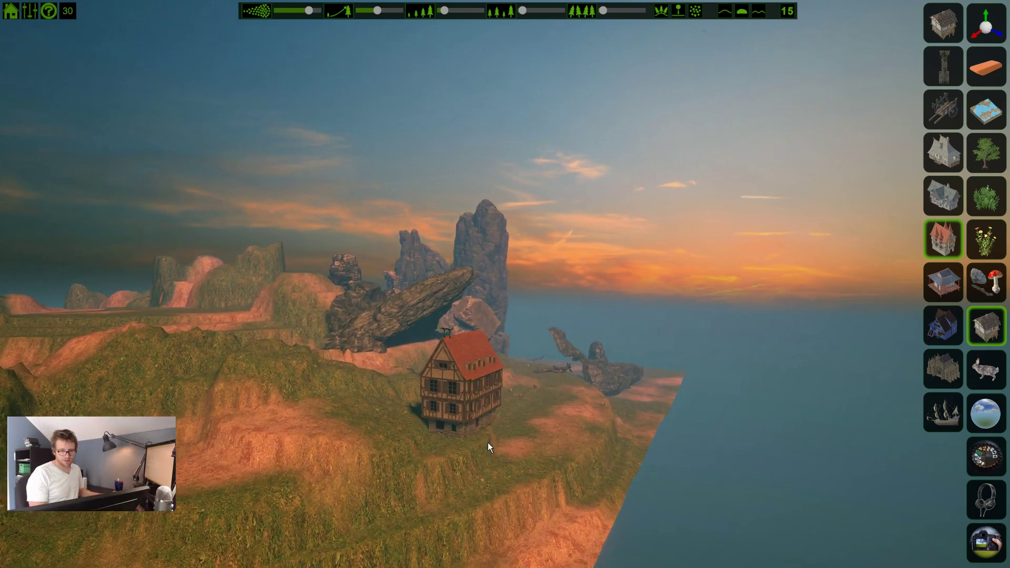
left_click(487, 443)
left_click(943, 284)
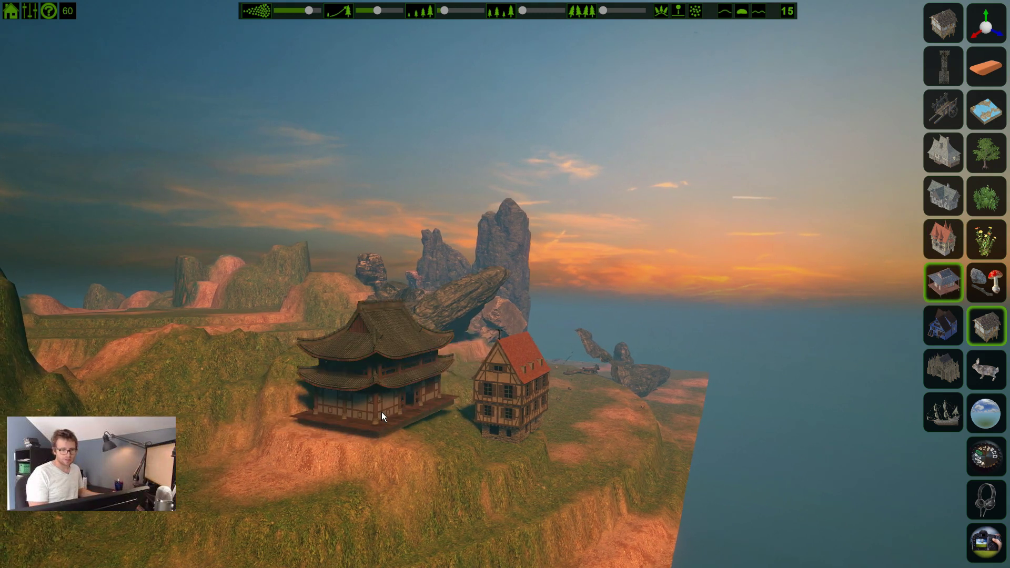
scroll(381, 412, "down", 4)
scroll(384, 413, "down", 2)
scroll(384, 413, "up", 1)
scroll(385, 418, "down", 2)
scroll(386, 427, "down", 2)
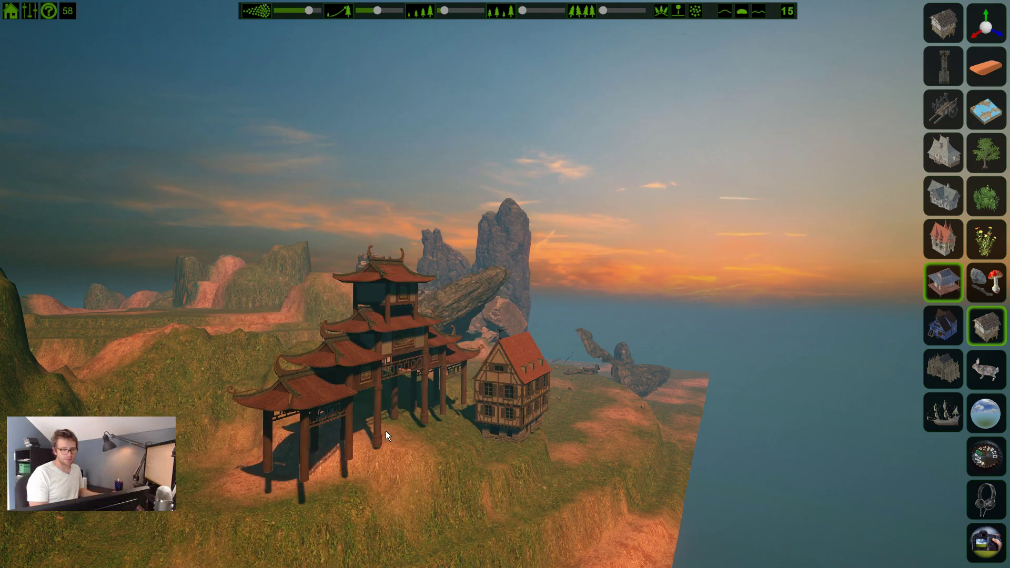
Preview the tall multi-storey pagoda and the long red-roofed hall on the hillside
scroll(386, 431, "down", 1)
scroll(386, 431, "down", 1)
scroll(386, 431, "down", 1)
scroll(386, 431, "up", 1)
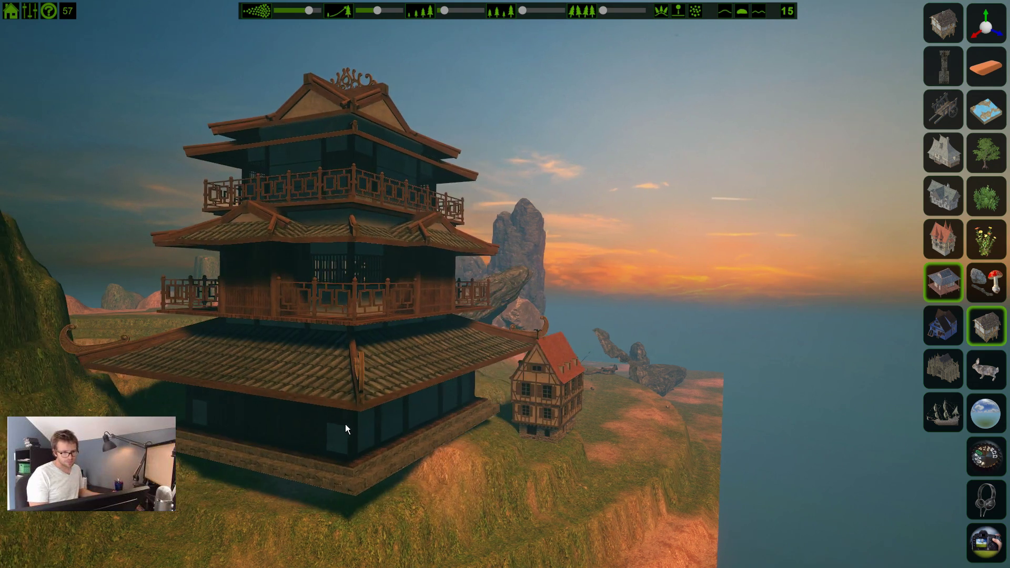
scroll(352, 423, "down", 1)
scroll(351, 423, "down", 4)
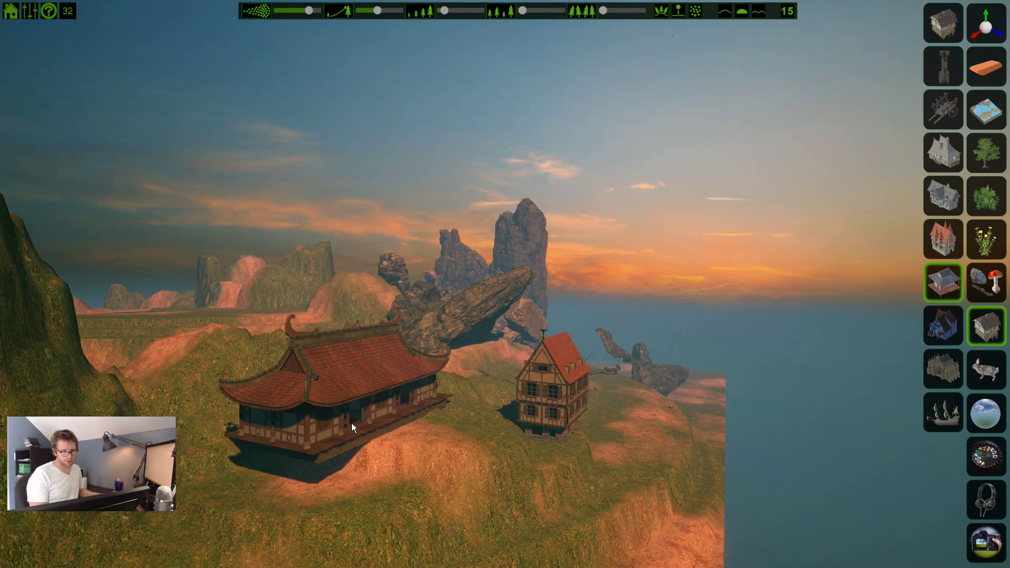
scroll(351, 423, "down", 1)
scroll(351, 423, "up", 1)
Place a wooden torii gate on the grassy hillside near the half-timbered house
left_click(351, 423)
key("w")
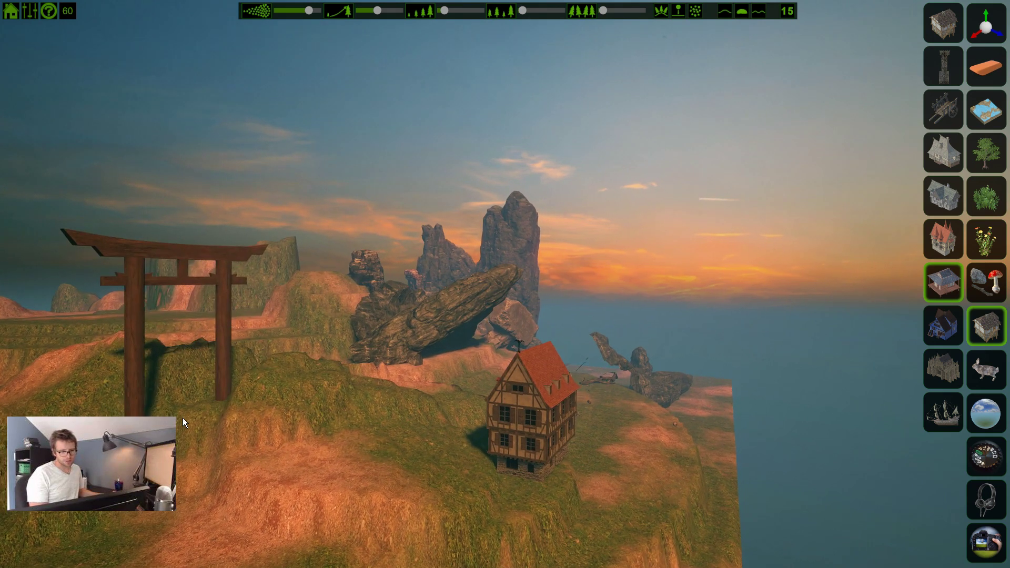
left_click(216, 433)
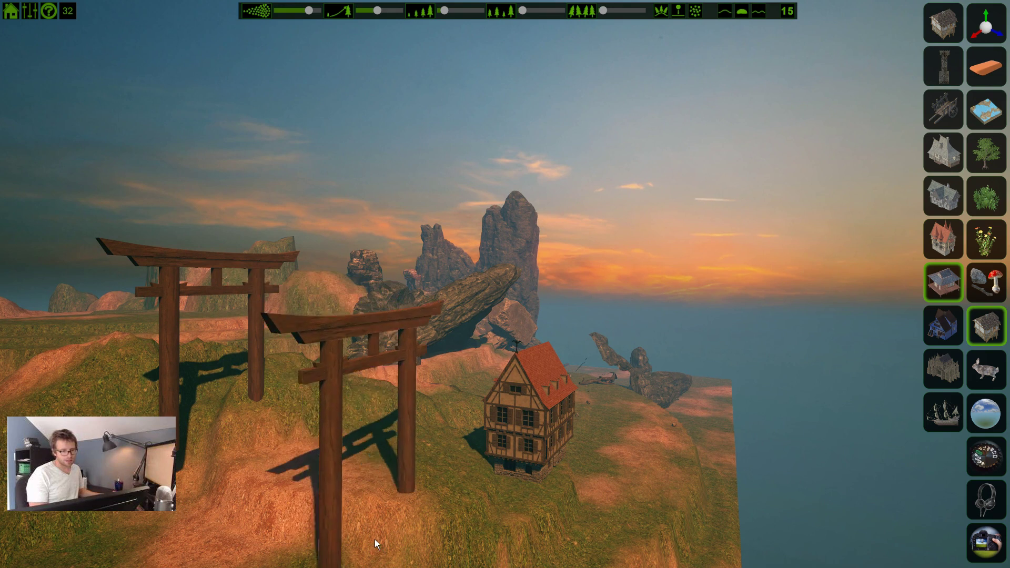
key("a")
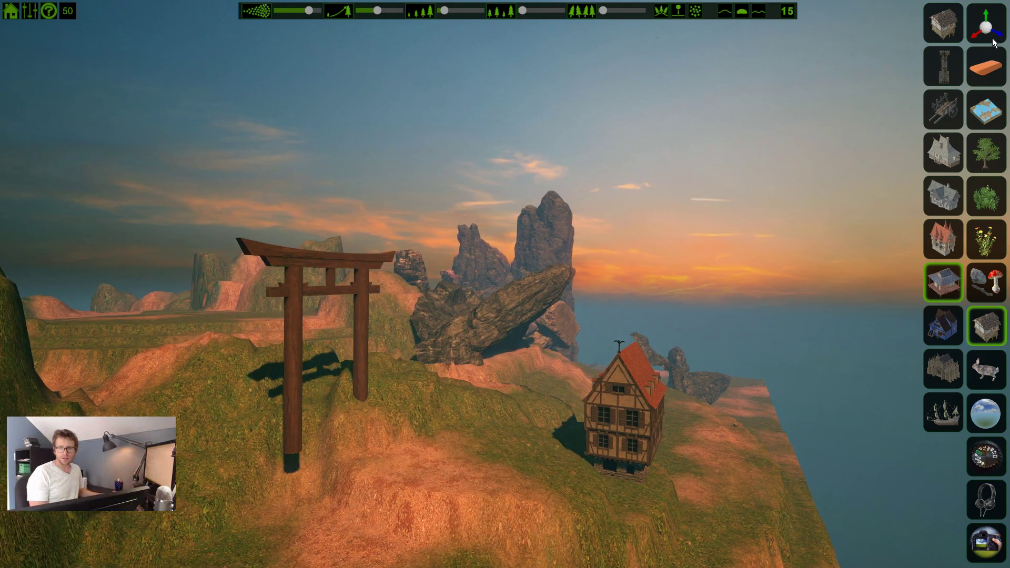
Select the torii gate and scale it along its individual axes to make the posts and beams deeper
left_click(990, 32)
left_click(947, 27)
left_click(940, 113)
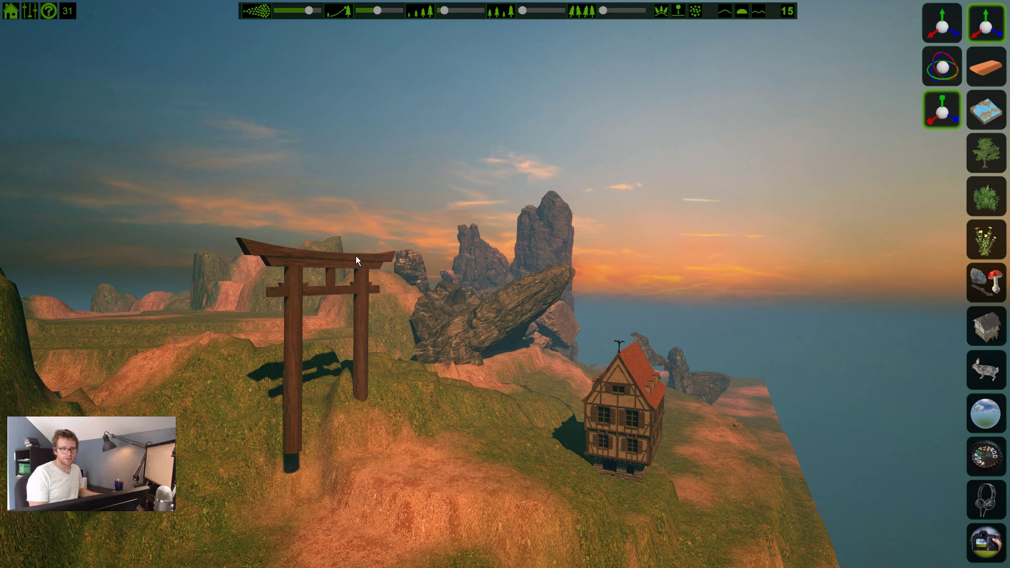
left_click(331, 261)
left_click_drag(329, 357, 332, 365)
left_click_drag(281, 424, 268, 379)
Lower the torii gate vertically so its posts sink into the hillside
key("d")
right_click_drag(269, 379, 92, 328)
key("d")
key("w")
right_click_drag(579, 184, 575, 184)
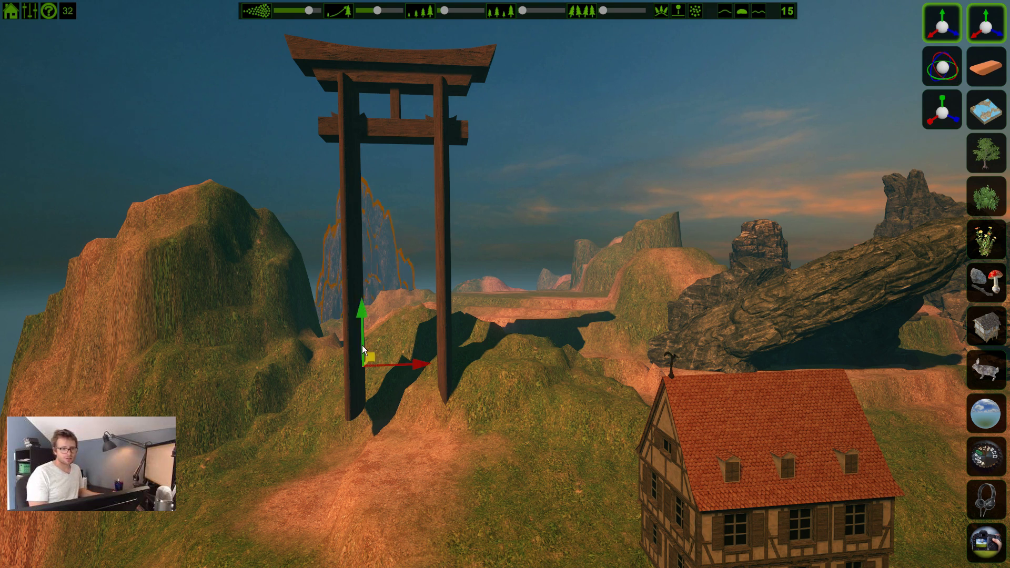
left_click_drag(362, 316, 374, 462)
left_click(444, 284)
key("w")
right_click_drag(374, 462, 402, 107)
key("w")
right_click_drag(354, 161, 484, 181)
scroll(521, 238, "down", 5)
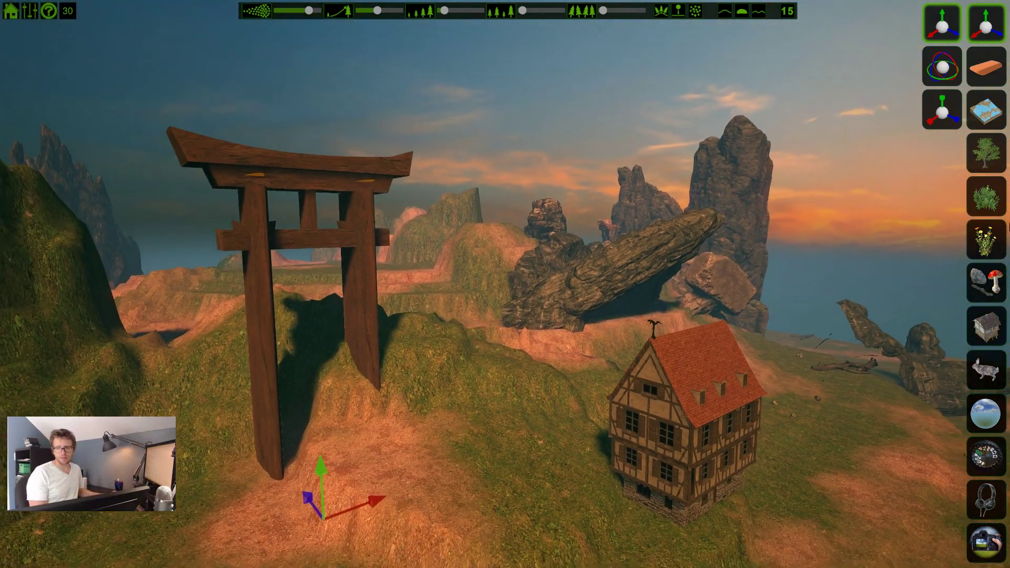
Return to the building models and preview the ship set on the slope between the torii gate and the house
left_click(977, 326)
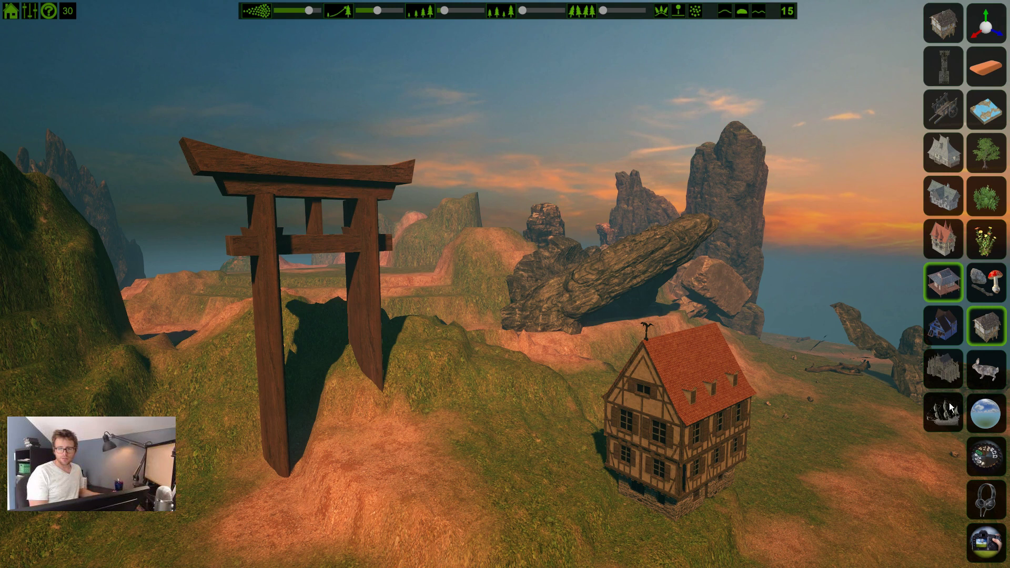
key("a")
scroll(605, 403, "down", 5)
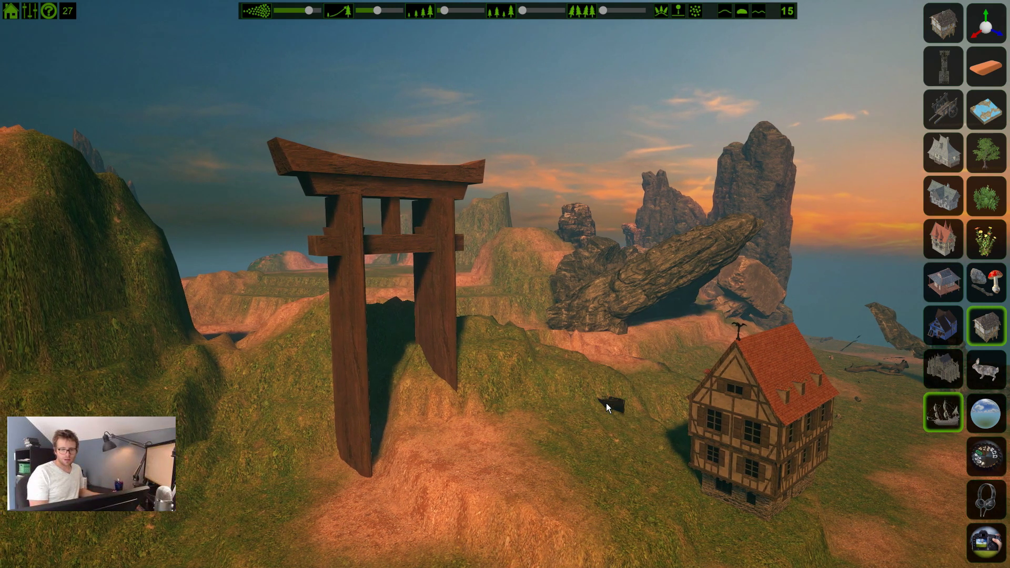
key("d")
key("d")
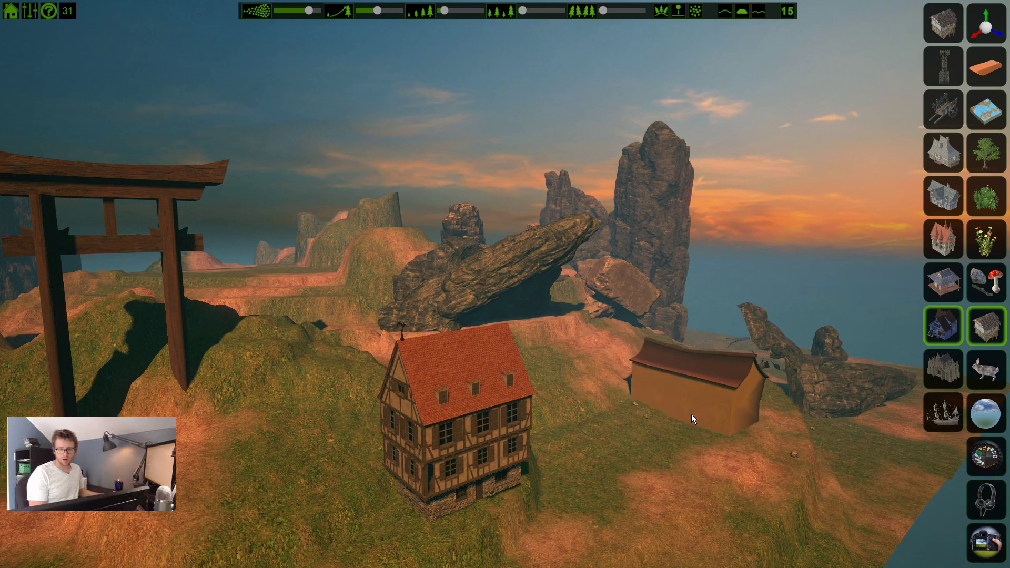
Preview the dark-roofed building set beside the half-timbered house, including the round tower, the long red building and the small houses
scroll(696, 438, "down", 6)
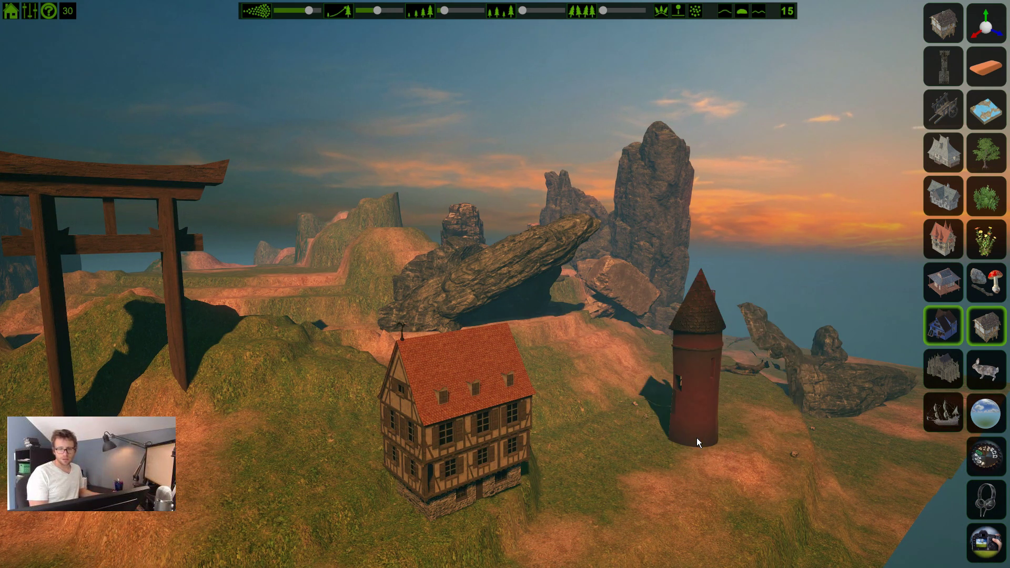
scroll(696, 438, "down", 3)
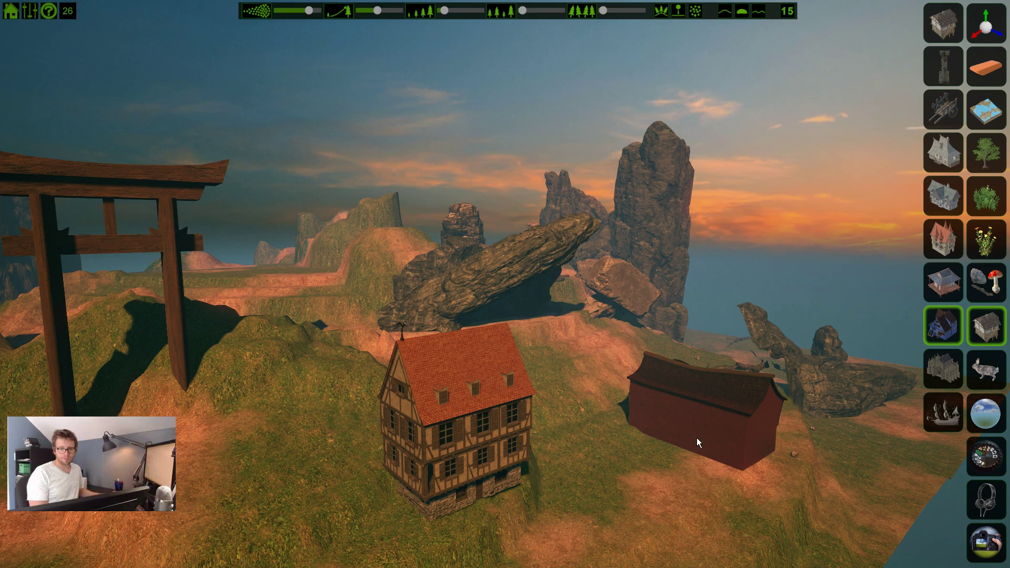
key("a")
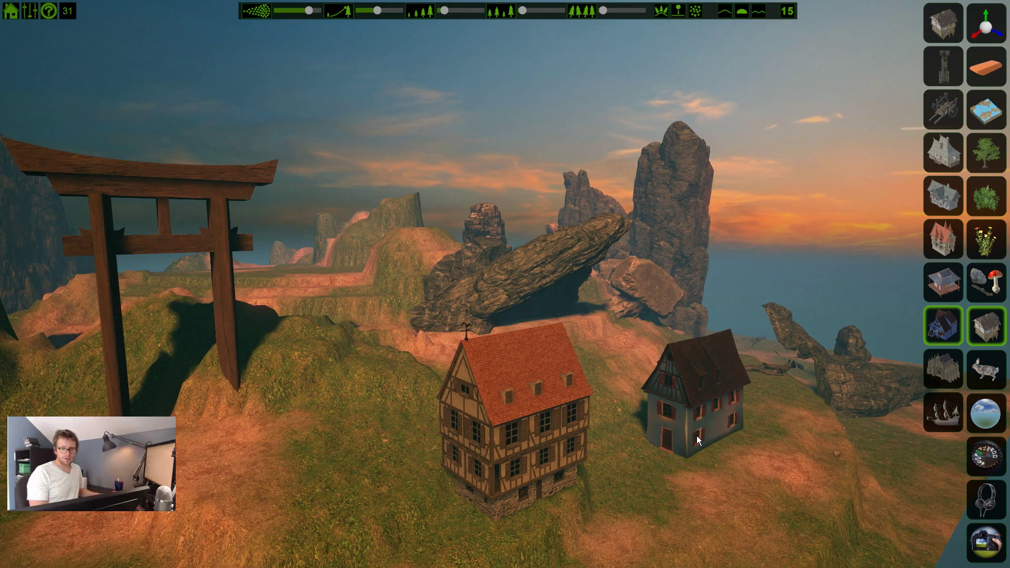
scroll(696, 436, "down", 1)
scroll(696, 435, "down", 1)
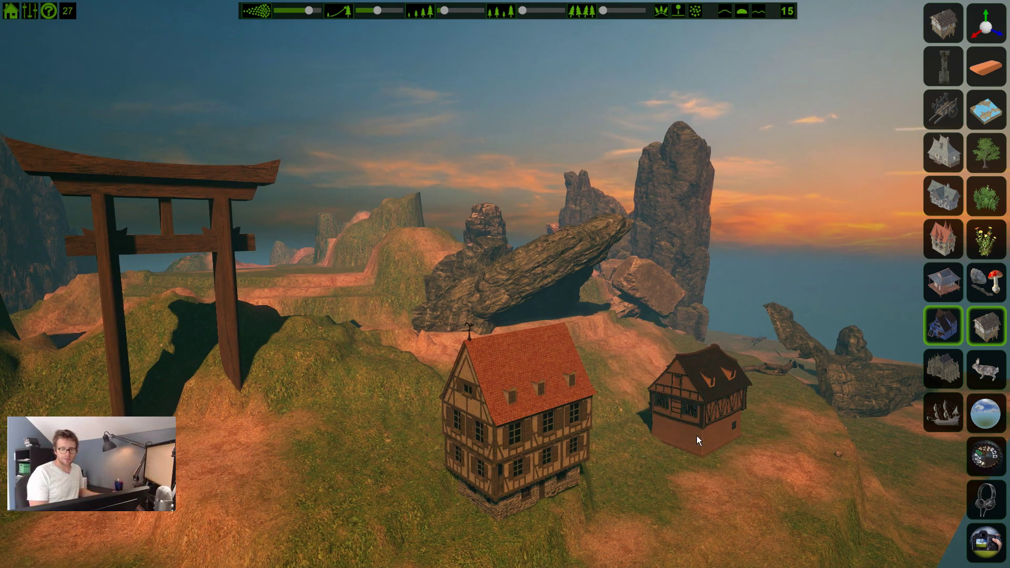
key("d")
scroll(696, 436, "down", 1)
scroll(696, 436, "down", 1)
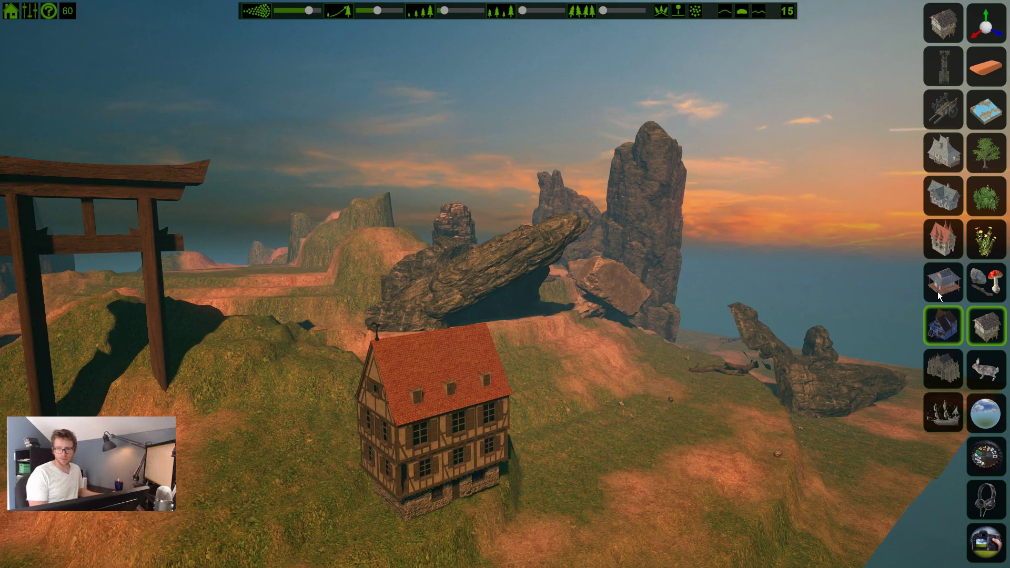
Preview the Gothic stone set on the slope, including the tall tower section and the arched bridge
left_click(936, 376)
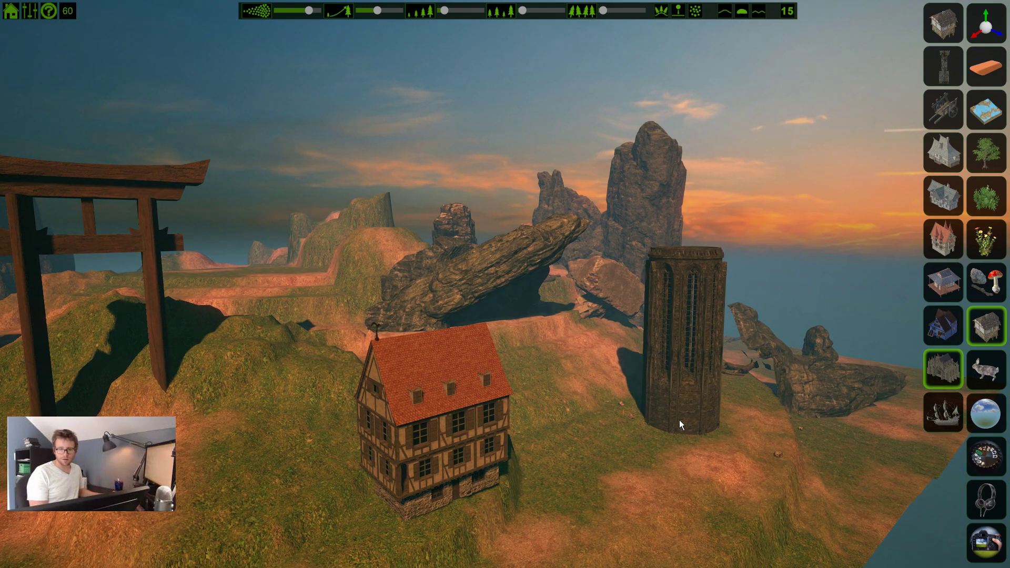
scroll(680, 423, "down", 5)
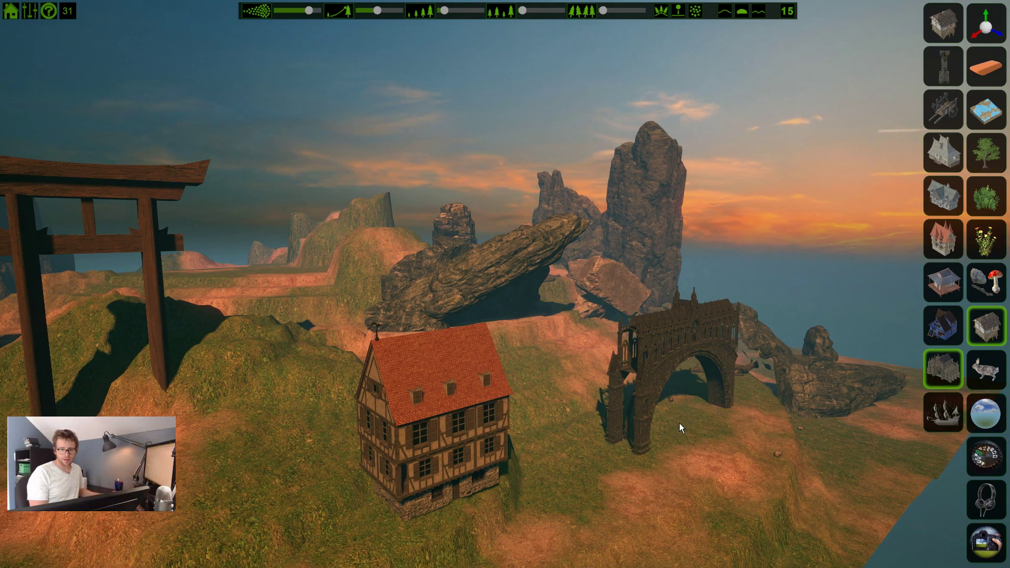
scroll(680, 423, "down", 3)
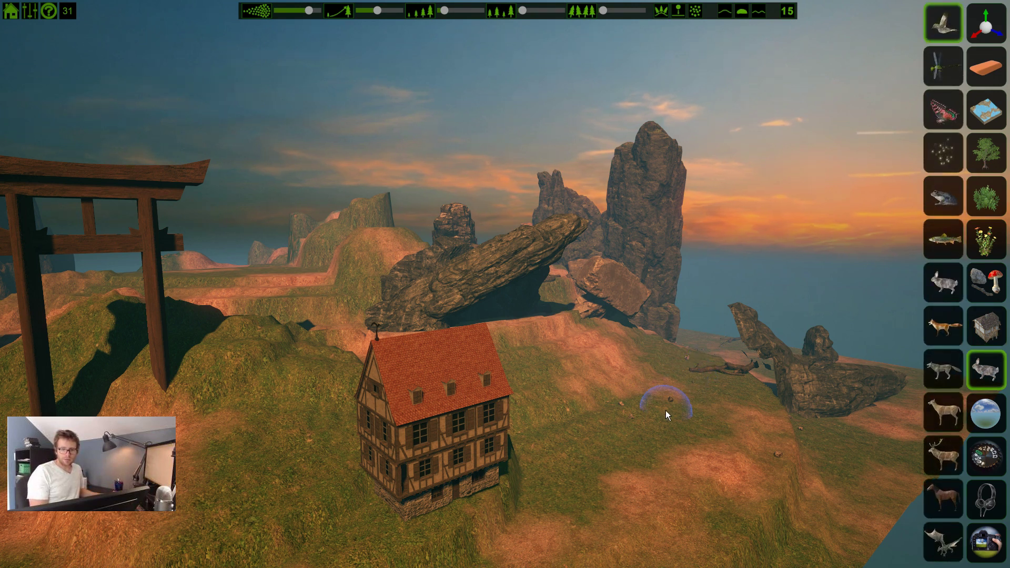
Place a few foxes on the open slope beside the half-timbered house using an enlarged animal brush, and view them up close
scroll(666, 411, "up", 5)
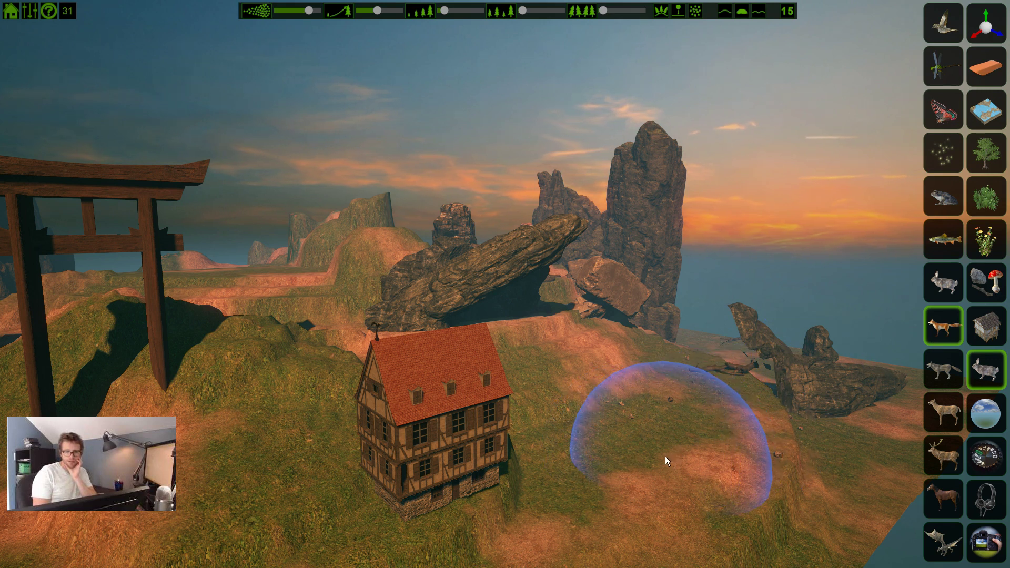
scroll(696, 468, "up", 4)
scroll(696, 468, "down", 3)
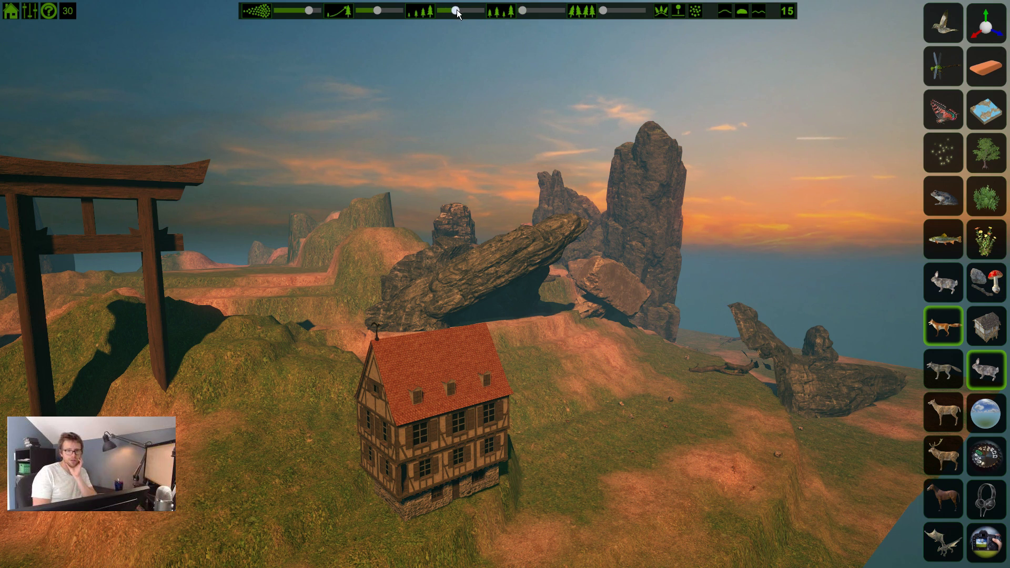
left_click(680, 443)
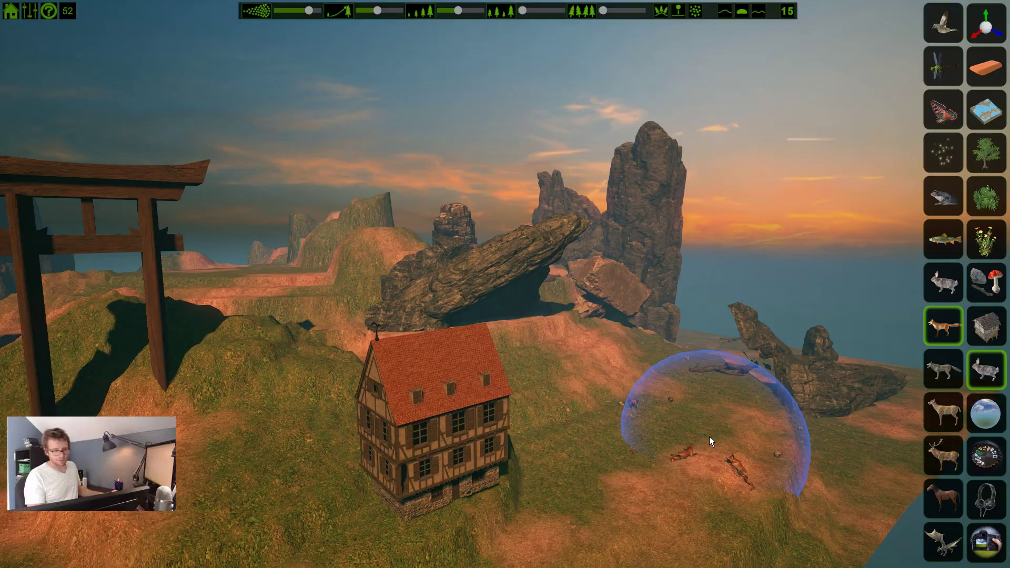
key("w")
mouse_move(709, 437)
right_mouse_down()
mouse_move(715, 430)
mouse_move(735, 510)
mouse_move(713, 481)
mouse_move(232, 542)
mouse_move(284, 484)
mouse_move(310, 427)
mouse_move(368, 405)
mouse_move(533, 417)
mouse_move(778, 393)
mouse_move(842, 426)
right_mouse_up()
key("w")
key("a")
key("a")
Try the dragon model beside the foxes and undo its placement
left_click(943, 542)
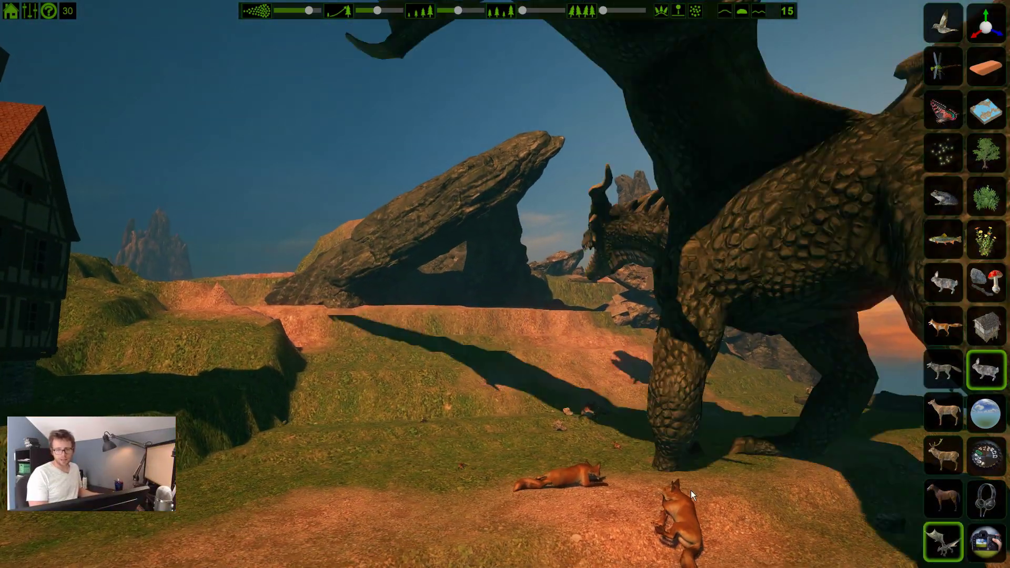
right_click_drag(315, 432, 532, 449)
key("ctrl+z")
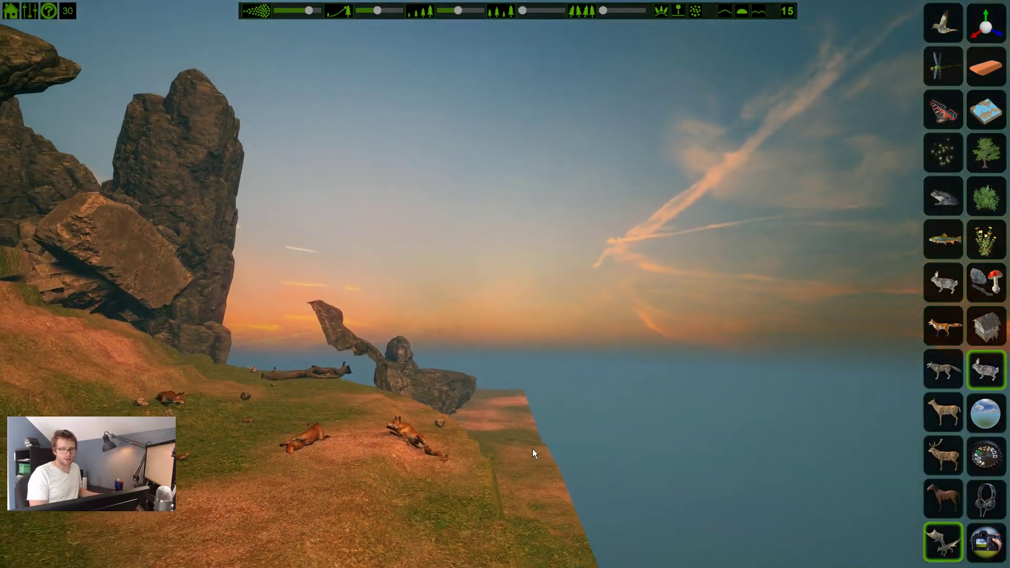
Place the dragon model near the foxes on the grassy cliff edge and view it from below
left_click(393, 422)
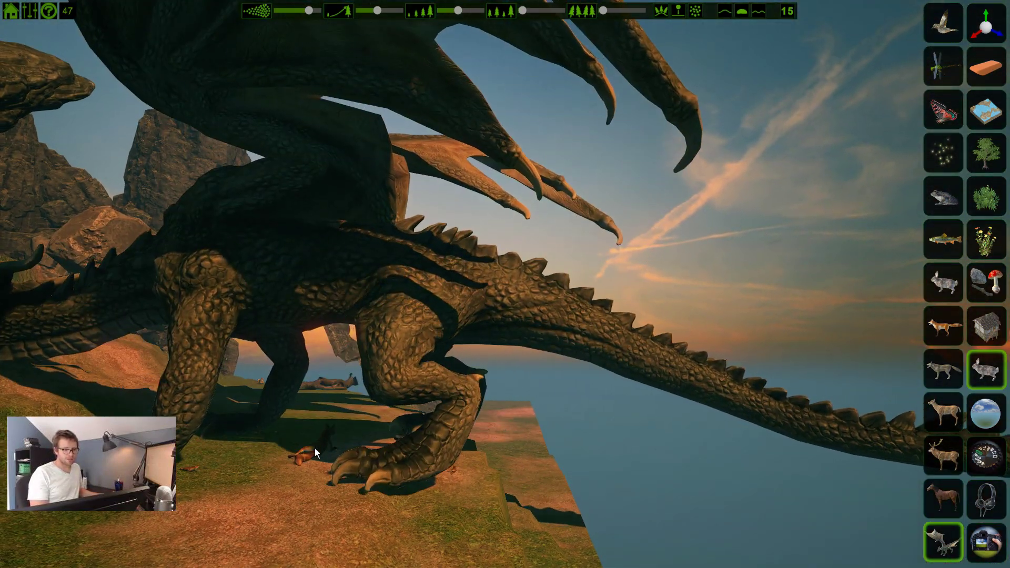
left_click(314, 448)
key("a")
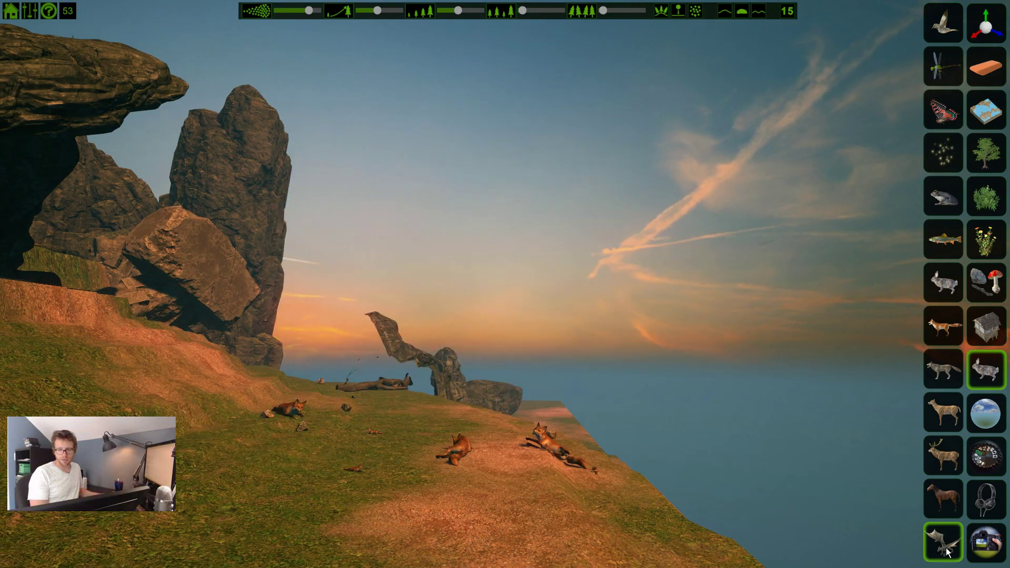
left_click(463, 463)
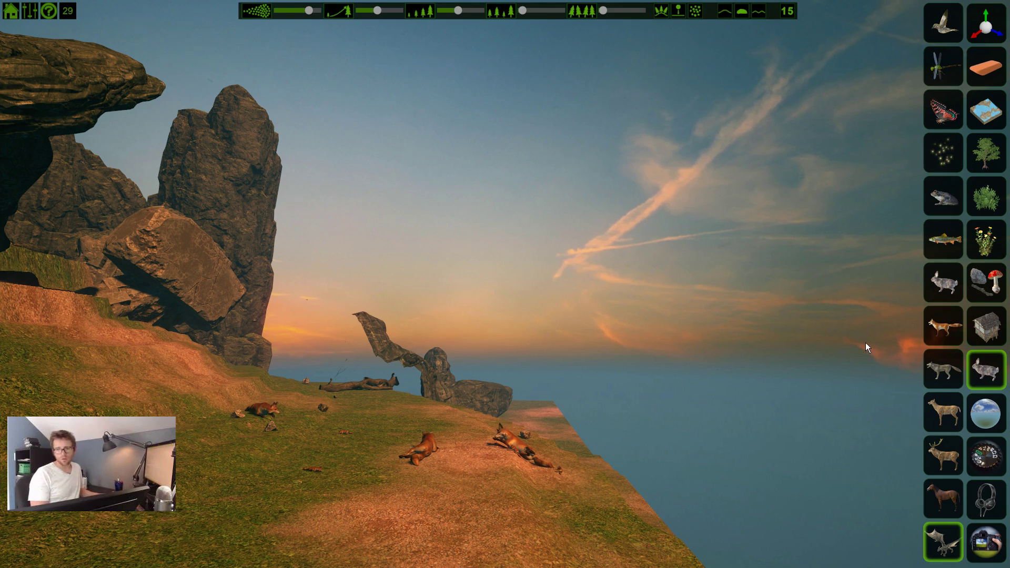
key("a")
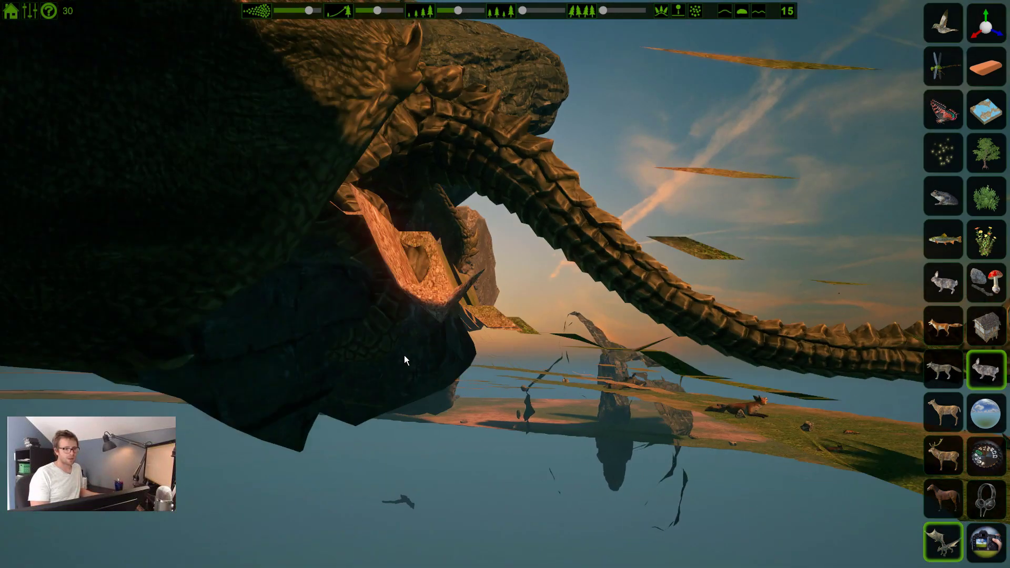
key("h")
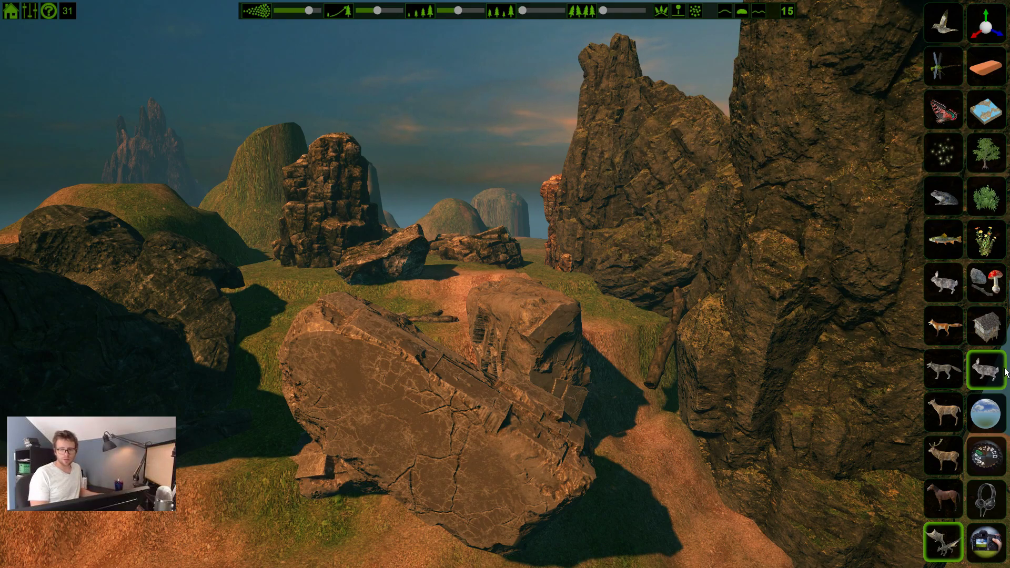
Try the cloudy sky with broken grey-white clouds above the landscape and look around the horizon
right_click_drag(674, 382, 284, 350)
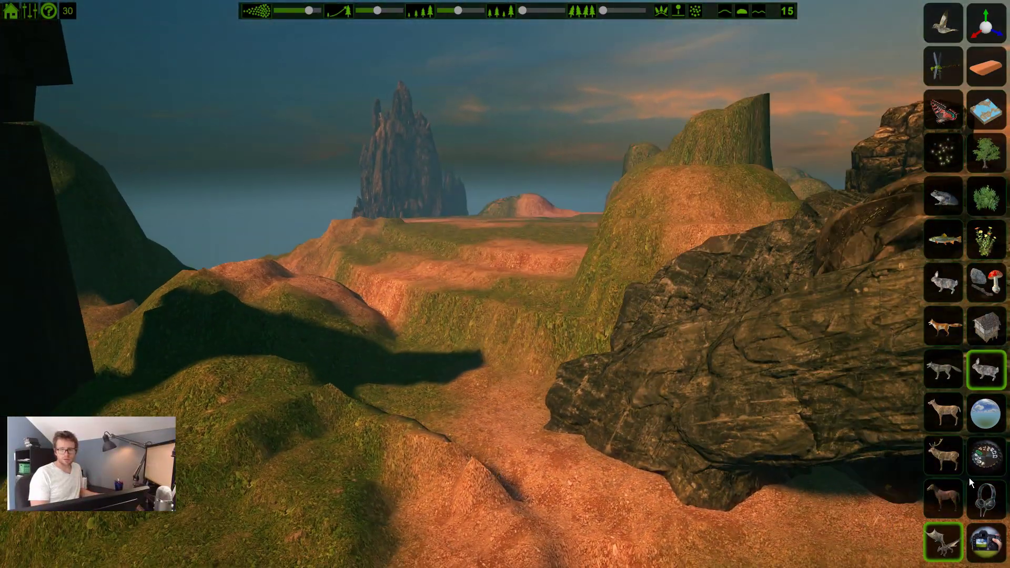
left_click(983, 424)
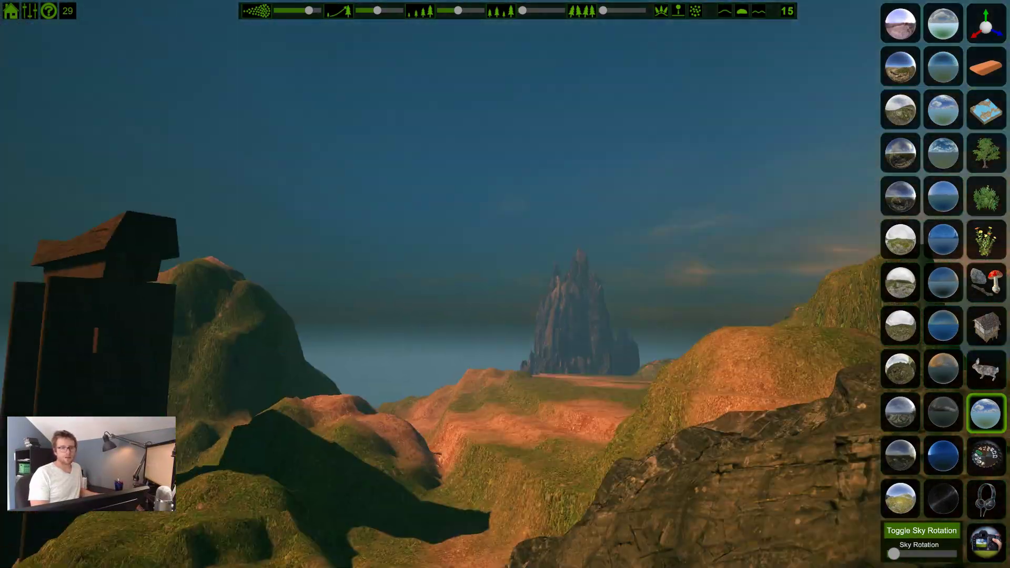
right_click_drag(347, 263, 295, 159)
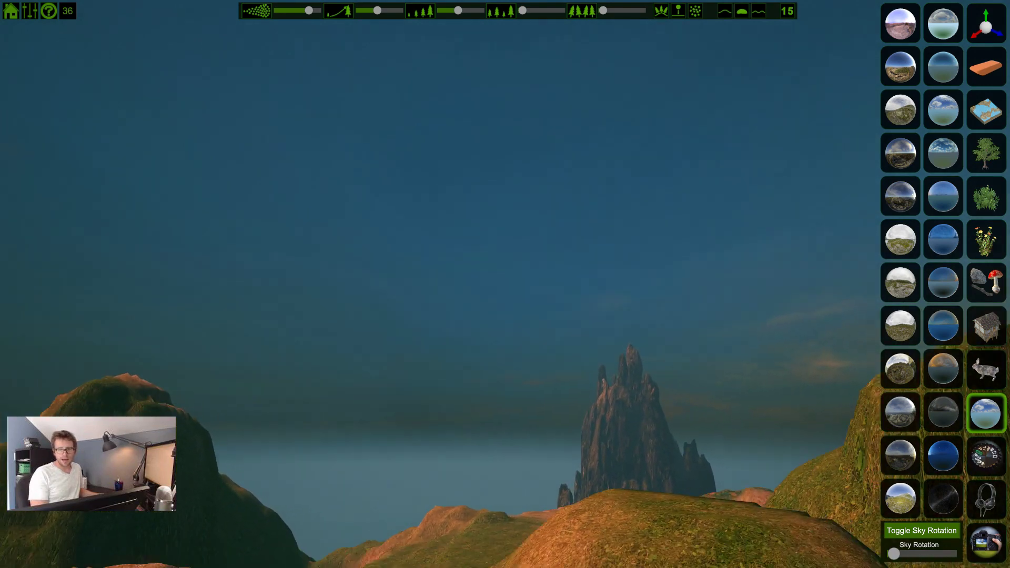
left_click(944, 28)
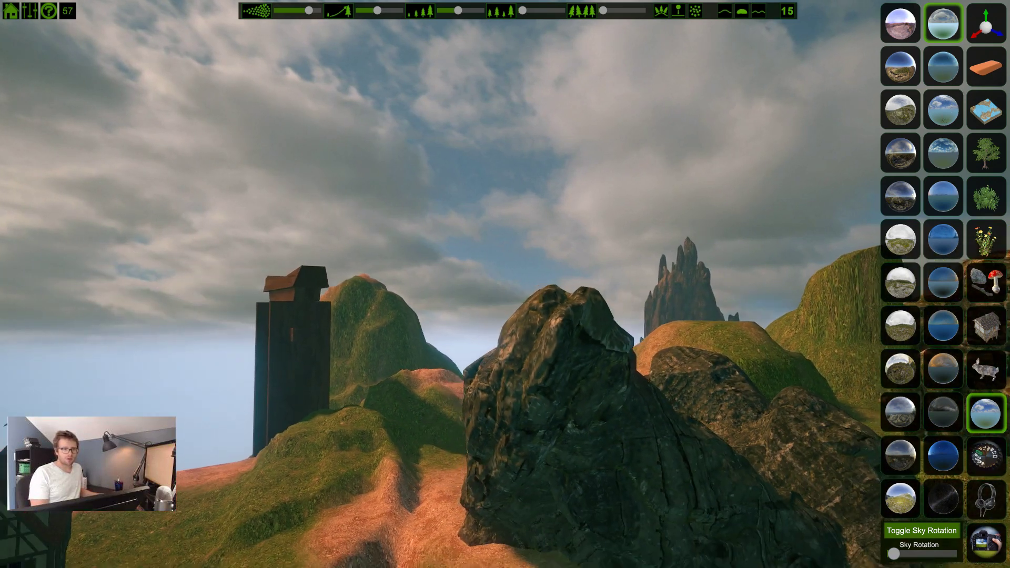
right_click_drag(684, 221, 213, 181)
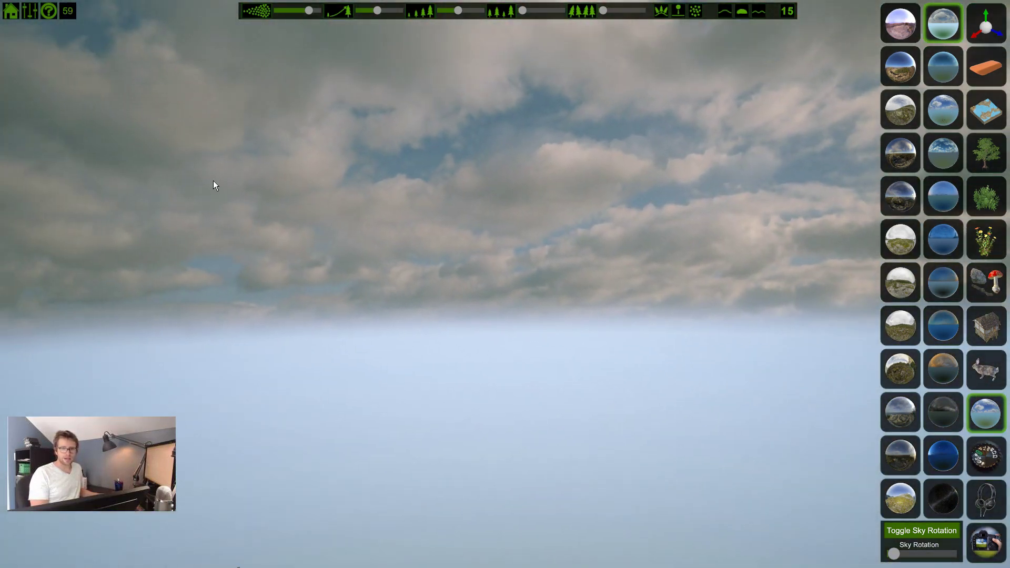
Try a series of plain-horizon skies, from lightly clouded blue to pink dusk and orange sunset streaks
left_click(942, 67)
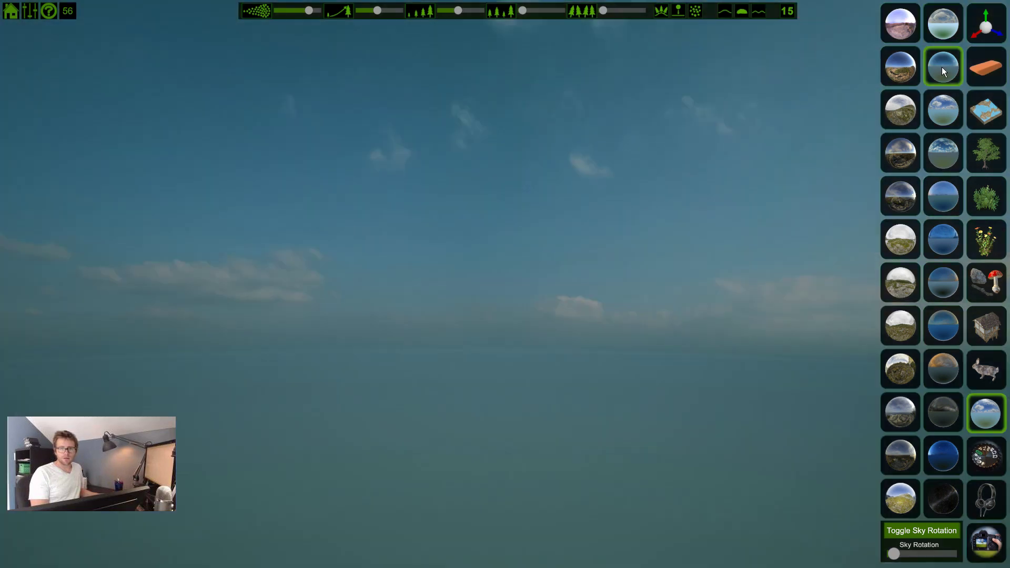
left_click(951, 118)
left_click(943, 156)
left_click(951, 197)
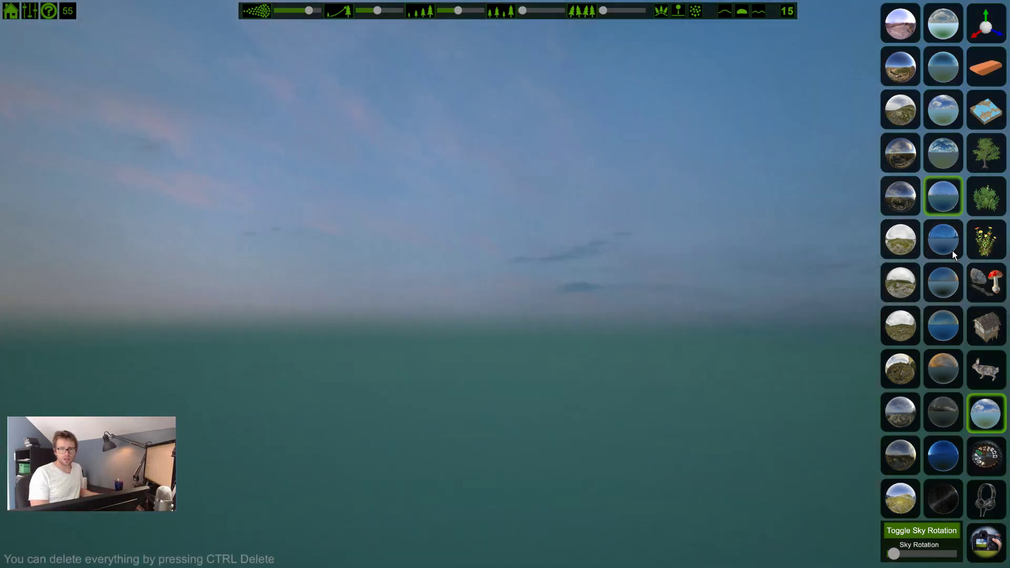
left_click(941, 247)
left_click(950, 288)
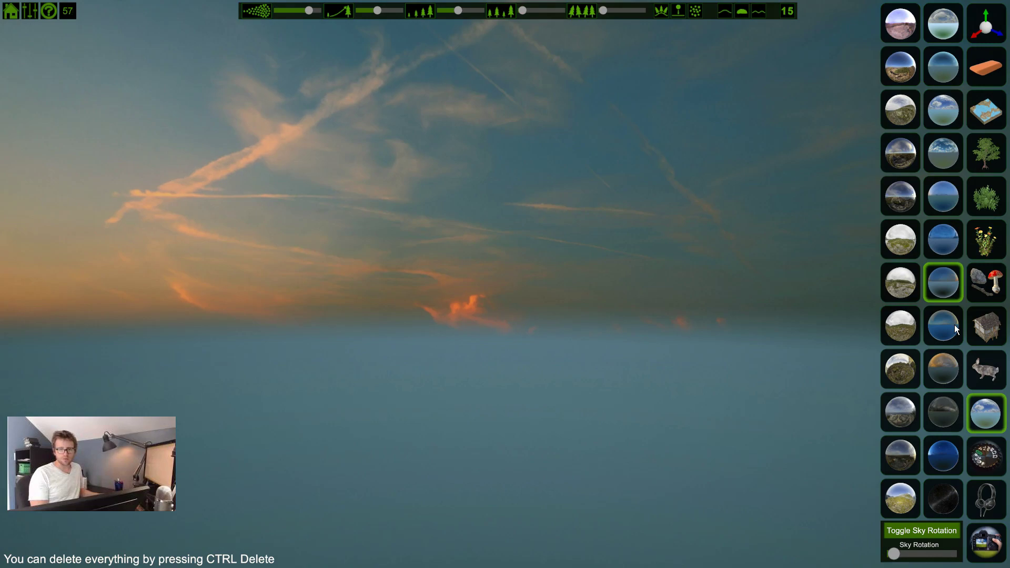
left_click(952, 326)
Try the purple dusk mountain valley panorama as the sky and rotate it to bring different hills behind the terrain
left_click(903, 25)
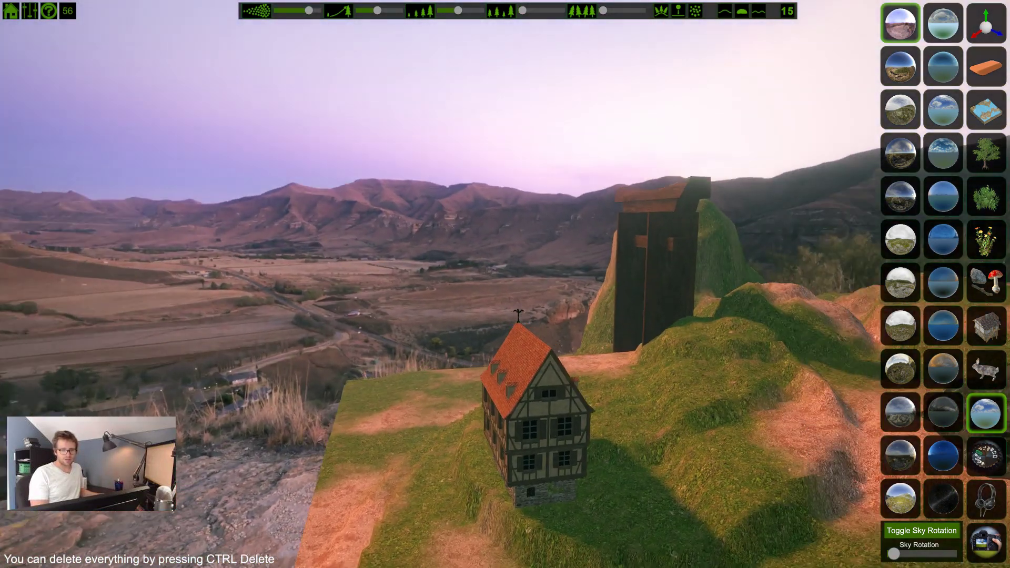
key("w")
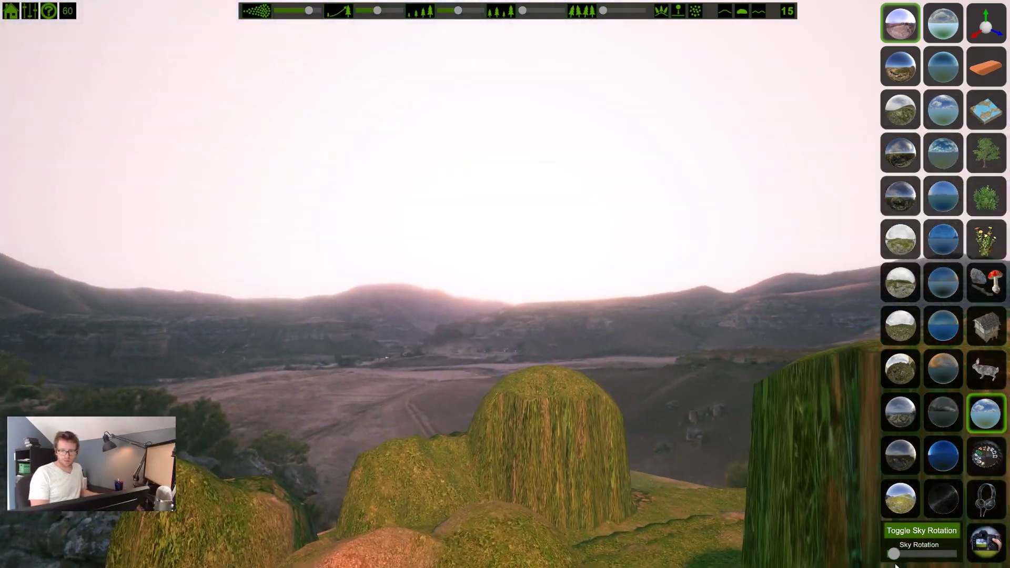
left_click_drag(893, 553, 908, 536)
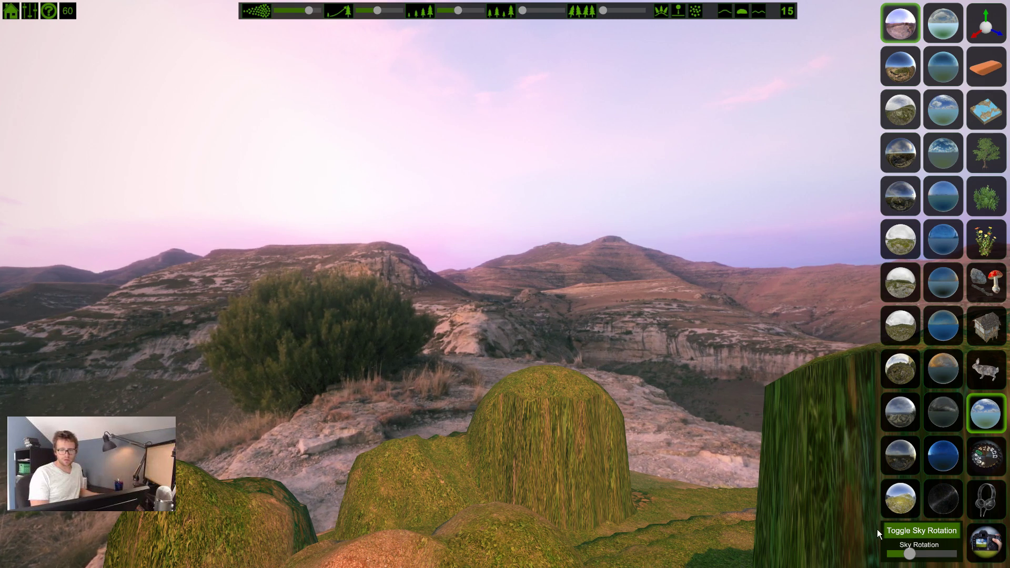
right_click_drag(658, 359, 769, 412)
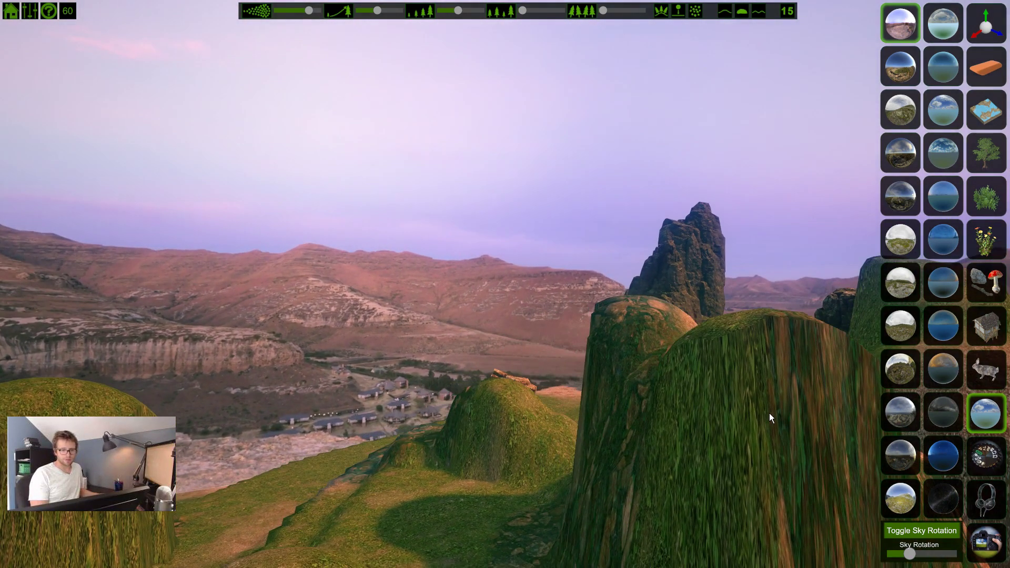
key("a")
right_click_drag(582, 425, 866, 356)
Try the mossy boulder hillside panorama behind the terrain and look toward the sun above its ridge
left_click(889, 362)
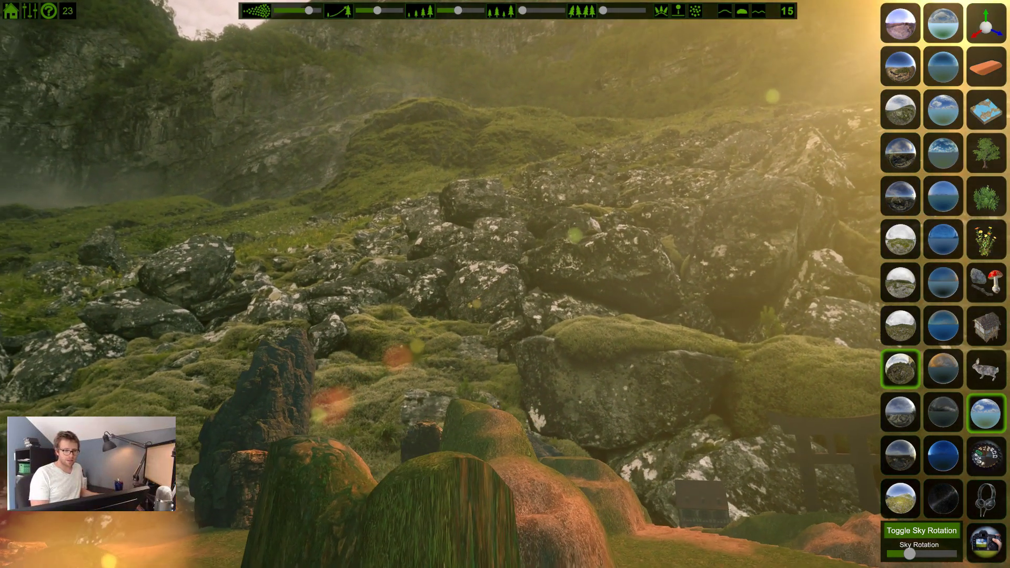
right_click_drag(505, 284, 799, 287)
key("a")
right_click_drag(881, 413, 912, 425)
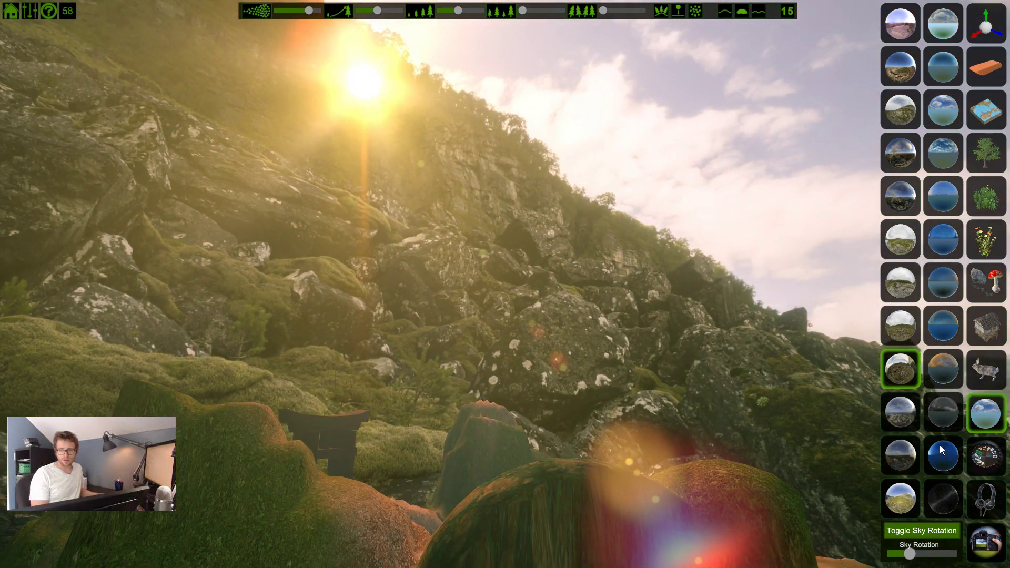
Try the dark stormy sky and the rocky sea coast panorama, and view the coast and ocean around the terrain
left_click(942, 408)
left_click(901, 403)
right_click_drag(505, 284, 905, 337)
key("w")
key("w")
key("s")
right_click_drag(368, 284, 158, 131)
key("w")
key("w")
key("w")
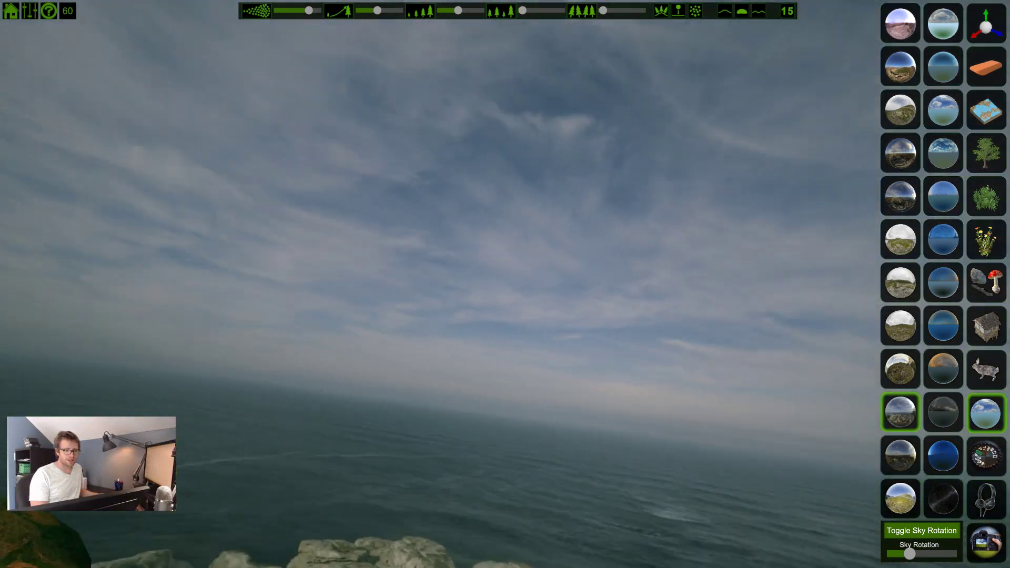
key("a")
right_click_drag(174, 357, 140, 353)
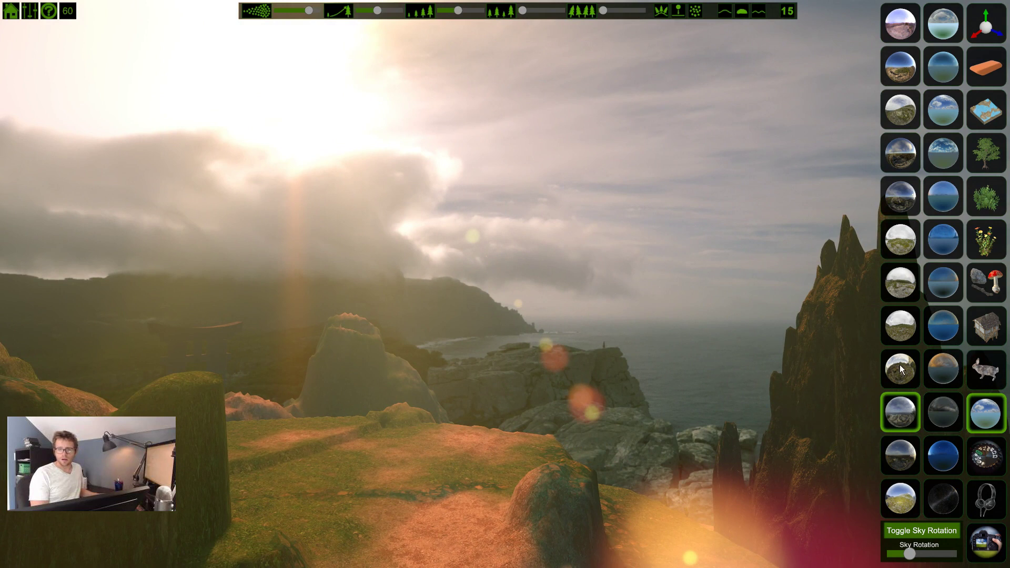
Try further mountain panoramas, including the mossy hillside and the green valley with a waterfall
left_click(899, 367)
left_click(901, 288)
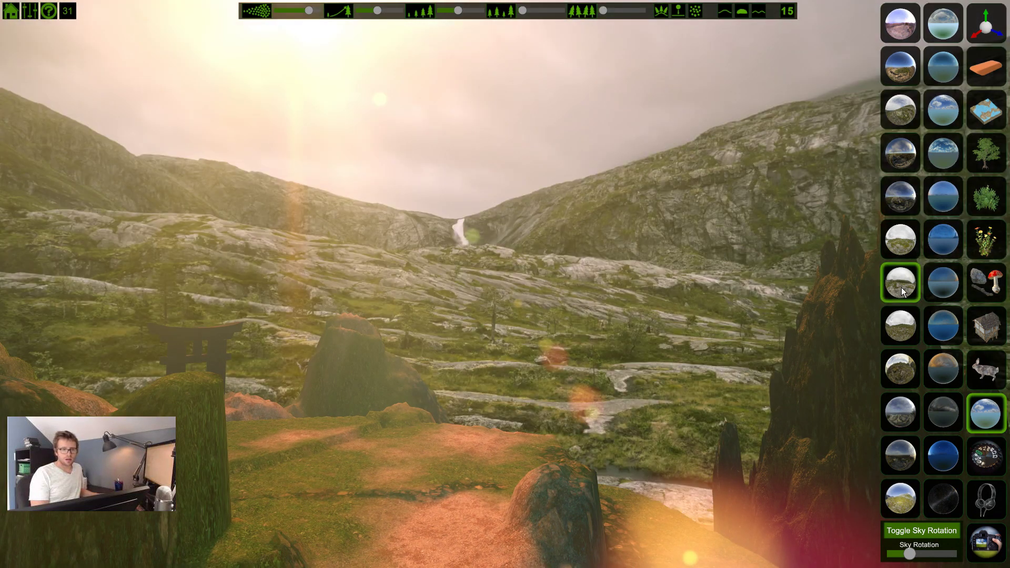
left_click(901, 190)
right_click_drag(718, 242, 392, 286)
Try the boulder-covered green slope panorama and view it behind the rock formations and torii gate
left_click(906, 116)
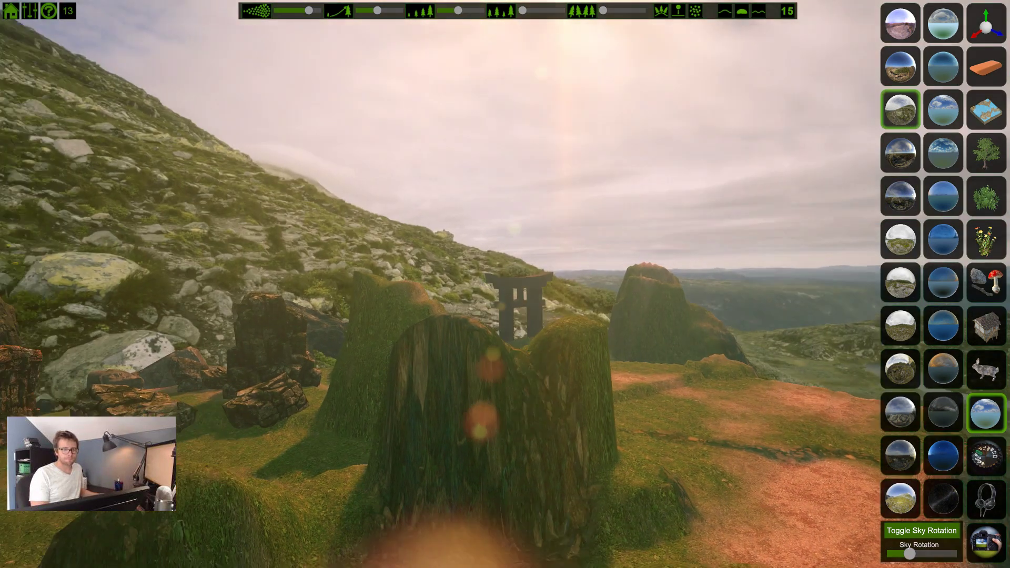
key("a")
right_click_drag(400, 240, 136, 248)
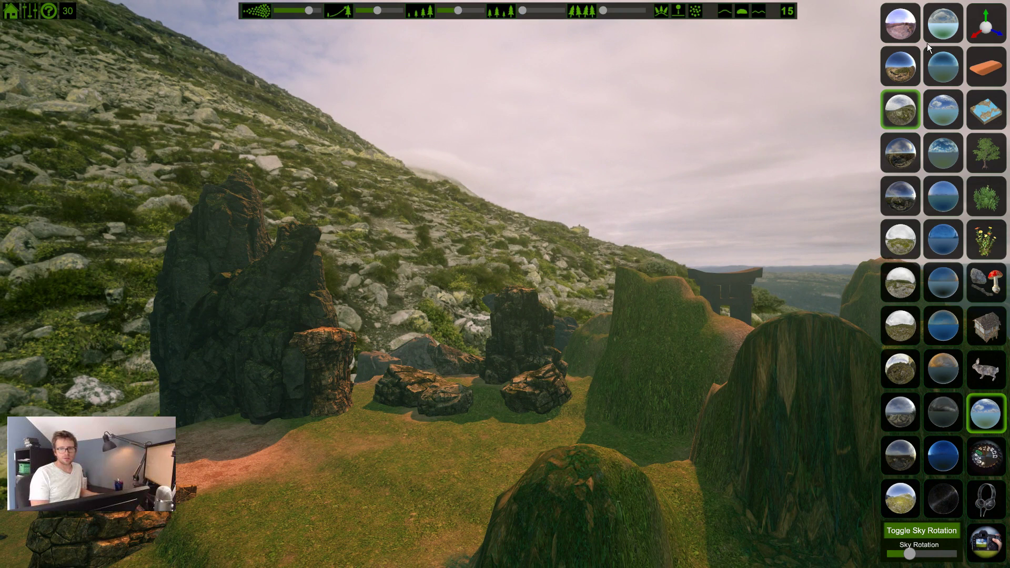
Try the pale blue sky and the sky with scattered white cumulus clouds above the ocean horizon
right_click_drag(719, 152, 826, 139)
left_click(947, 67)
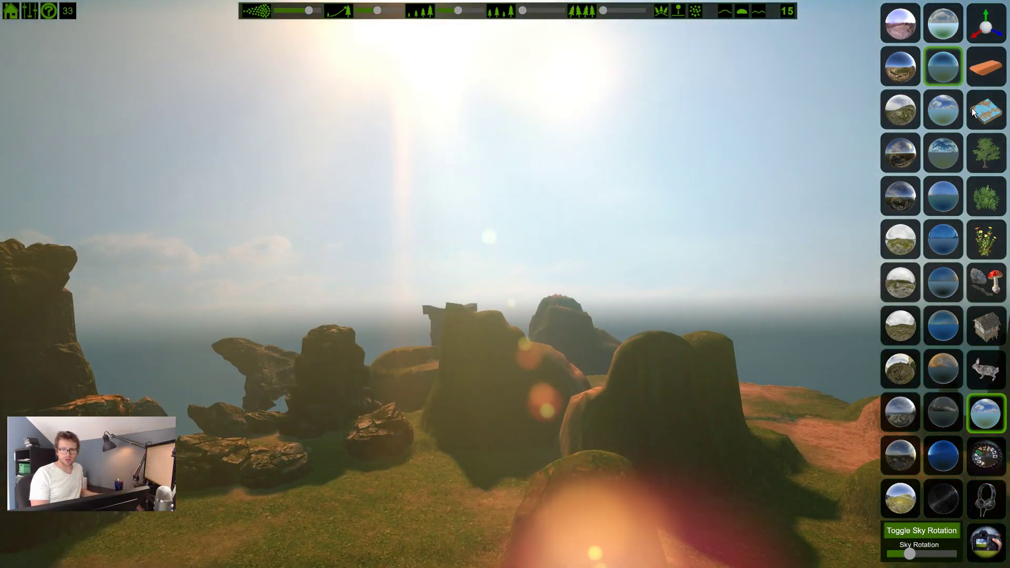
left_click(959, 151)
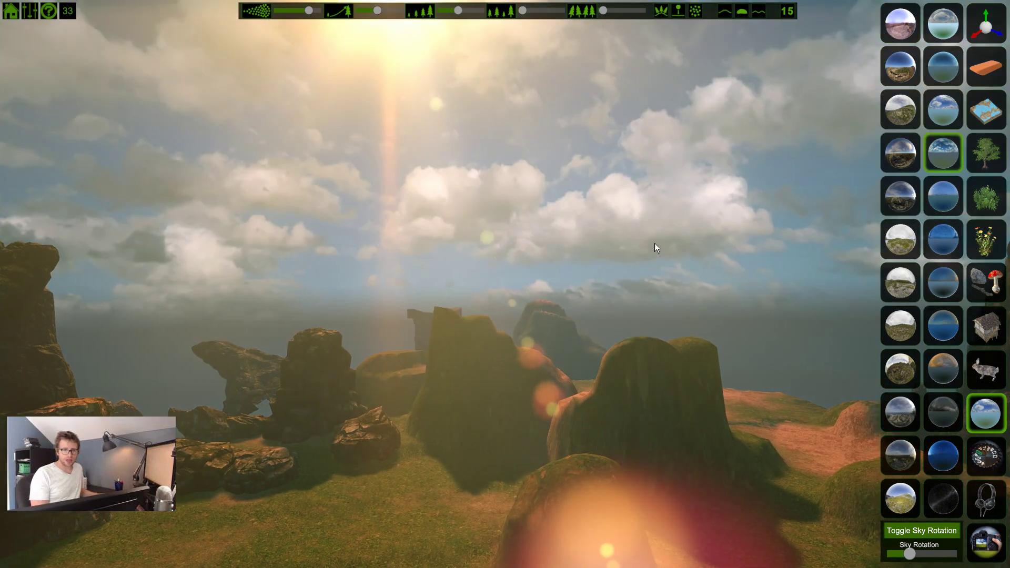
Apply the sunset sky with orange clouds over the ocean horizon and view the rock formations against it
left_click(945, 366)
right_click_drag(946, 366, 651, 361)
key("a")
key("w")
key("s")
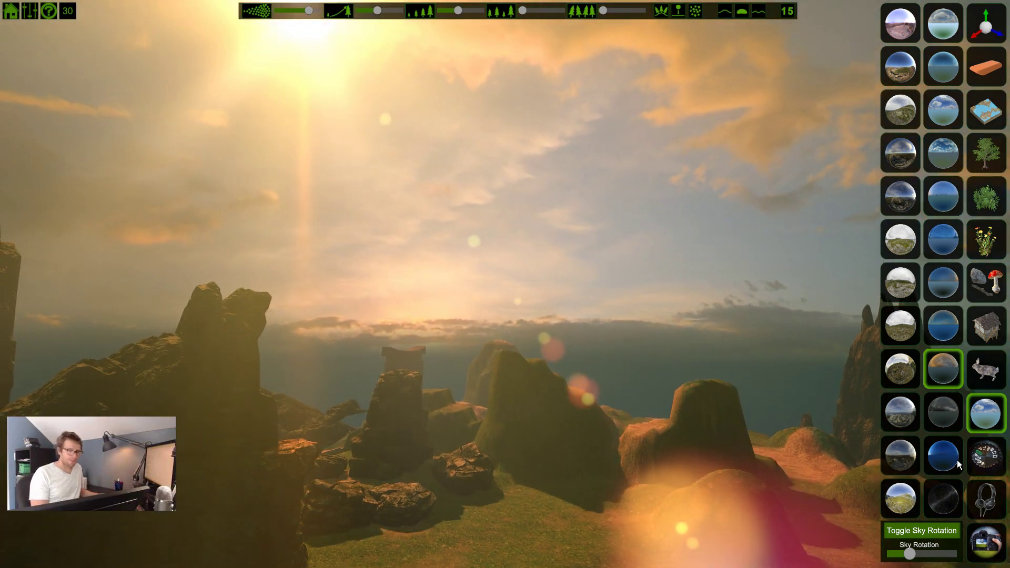
right_click_drag(579, 409, 600, 423)
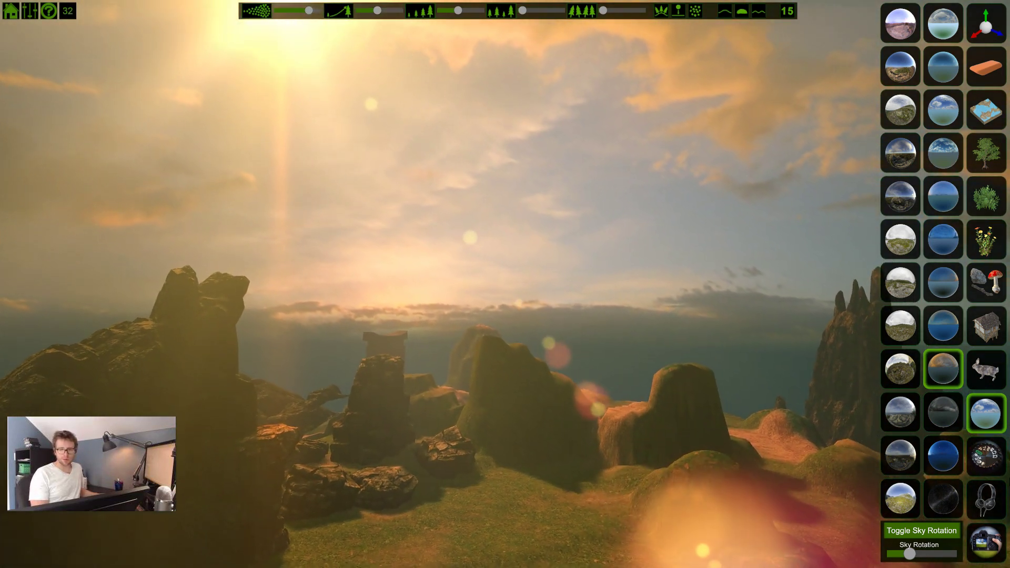
Open the lighting and camera settings, face the sun, and toggle between sun and moon, leaving the moon in the sky
left_click(994, 454)
mouse_move(482, 325)
right_mouse_down()
mouse_move(478, 412)
mouse_move(468, 319)
right_mouse_up()
key("d")
right_click_drag(968, 453, 903, 383)
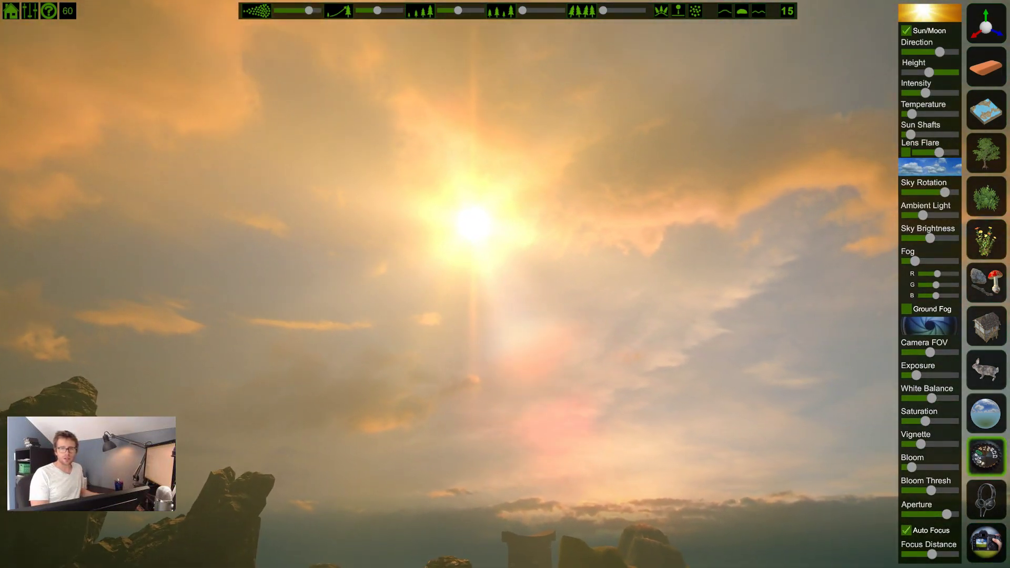
left_click(907, 31)
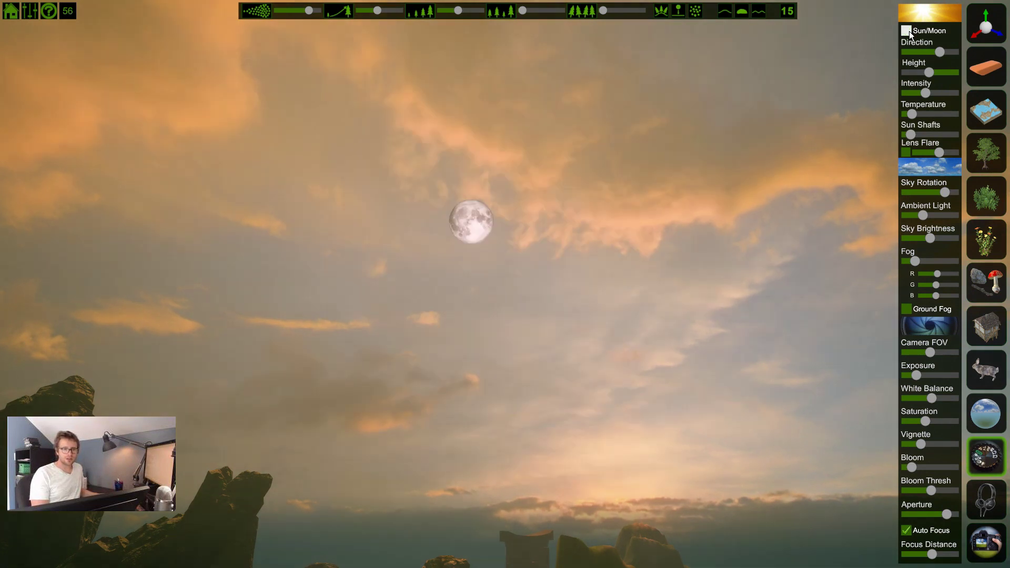
left_click(907, 32)
left_click(908, 31)
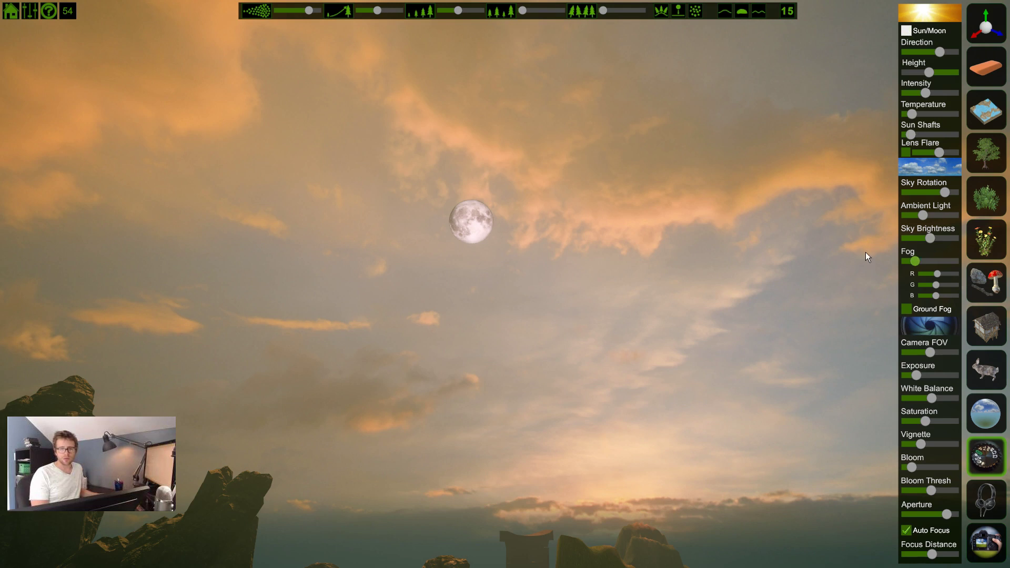
Bring back the sun and rotate the sky so the orange clouds shift relative to it
right_click_drag(414, 396, 214, 189)
left_click_drag(930, 237, 930, 194)
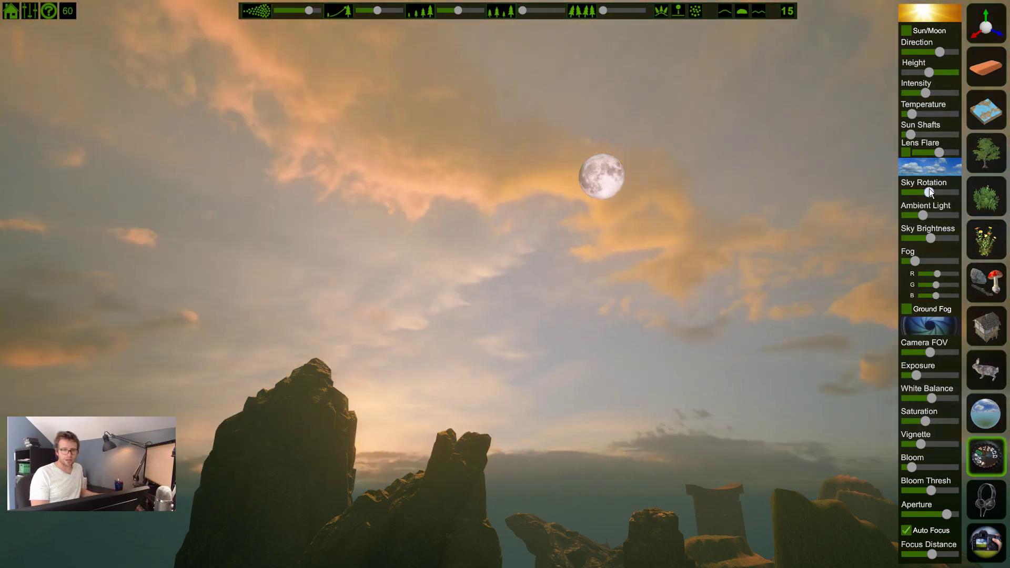
left_click(906, 31)
mouse_move(929, 191)
left_mouse_down()
mouse_move(915, 195)
mouse_move(935, 190)
left_mouse_up()
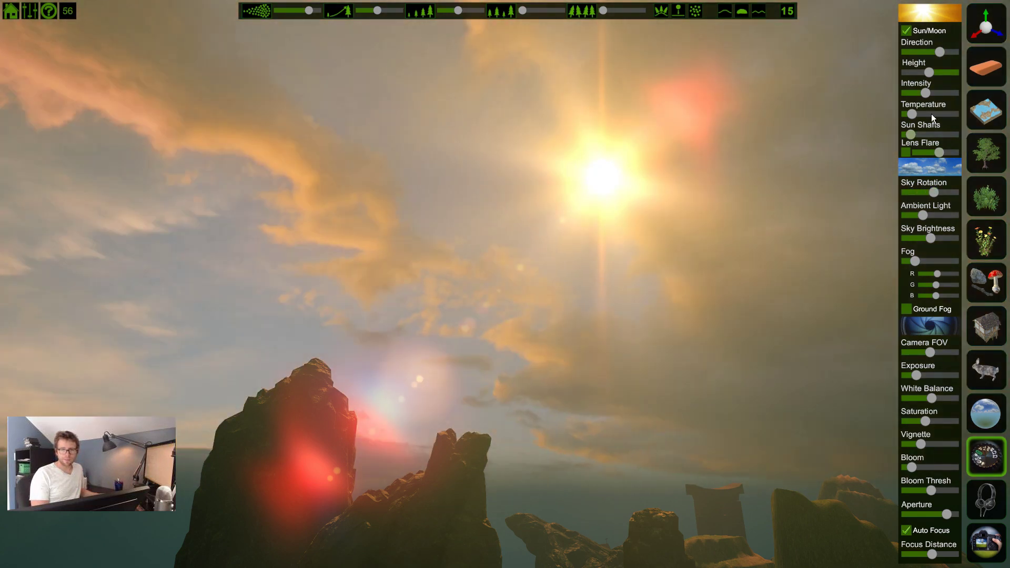
Lower the sun close to the horizon with reduced intensity, and view the tall rock towers in that light
left_click_drag(940, 52, 915, 99)
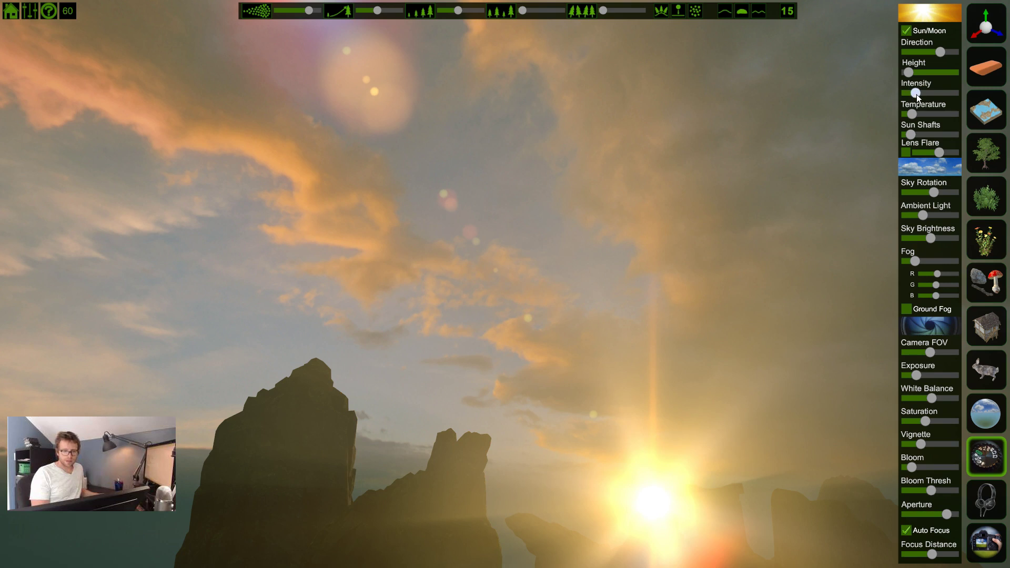
key("d")
right_click_drag(799, 186, 406, 318)
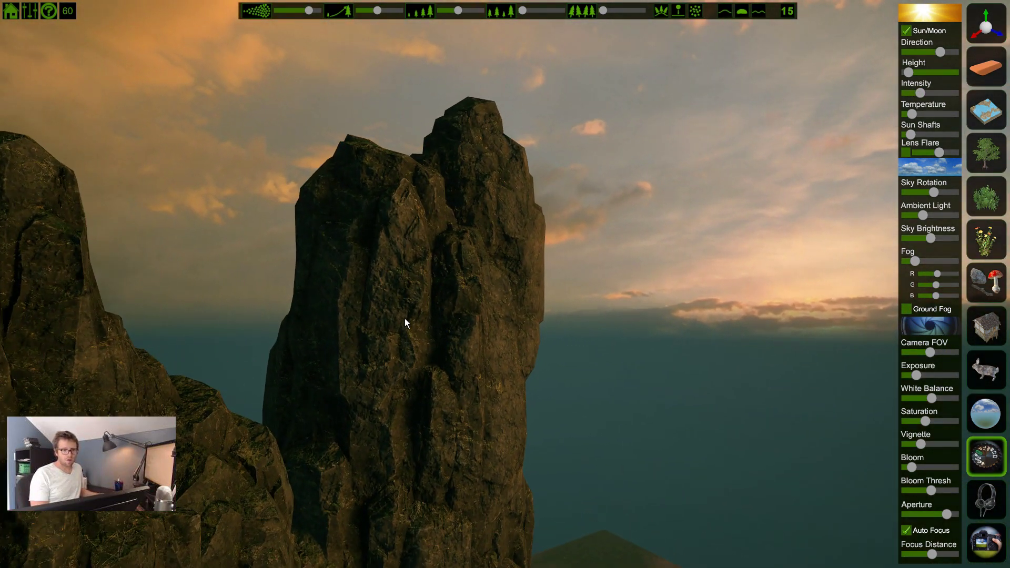
key("a")
key("d")
right_click_drag(879, 279, 1009, 316)
right_click_drag(583, 304, 48, 295)
key("w")
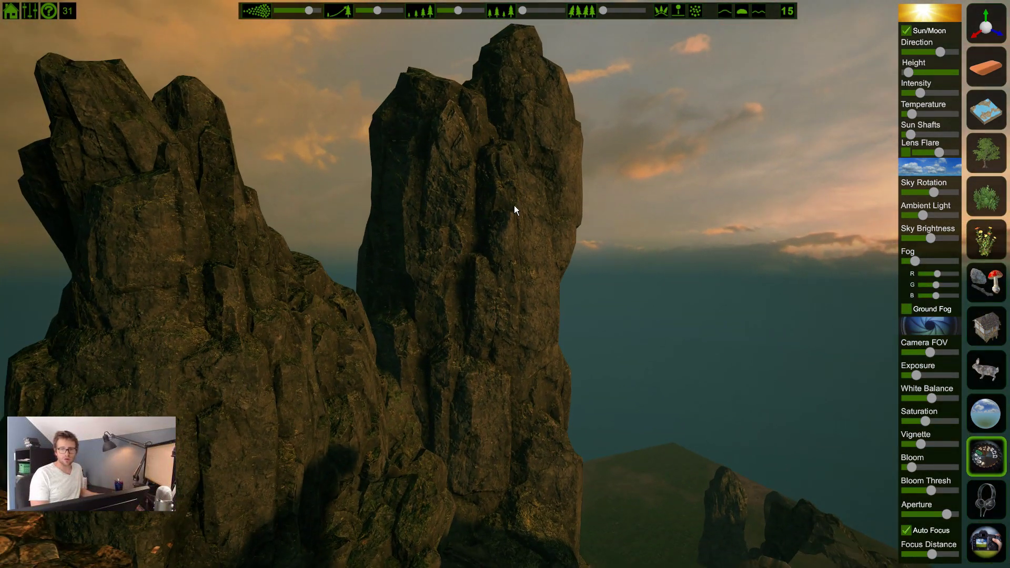
Raise the sun intensity so the rock towers are lit in strong warm light
left_click_drag(921, 92, 939, 90)
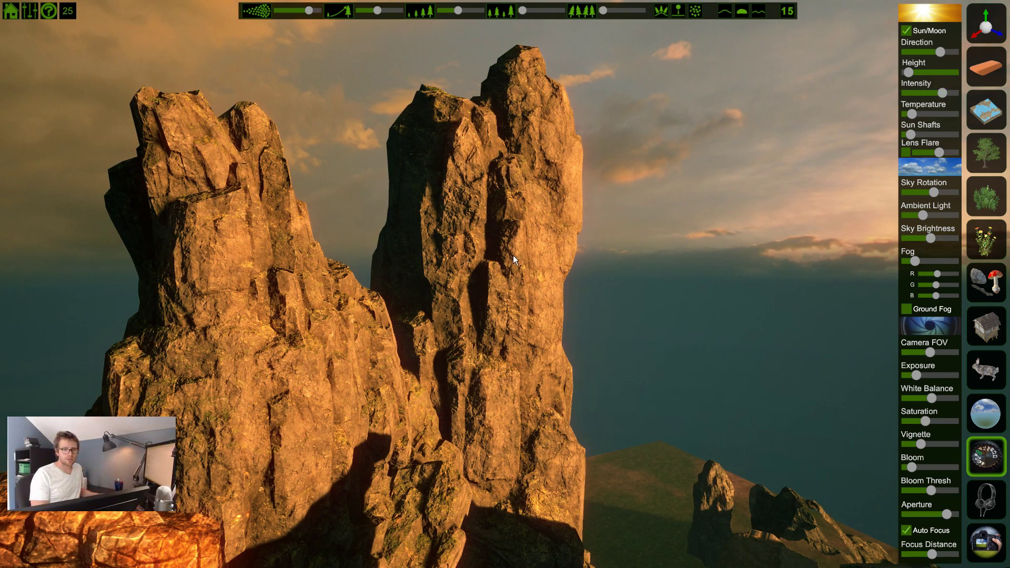
key("a")
right_click_drag(518, 311, 664, 297)
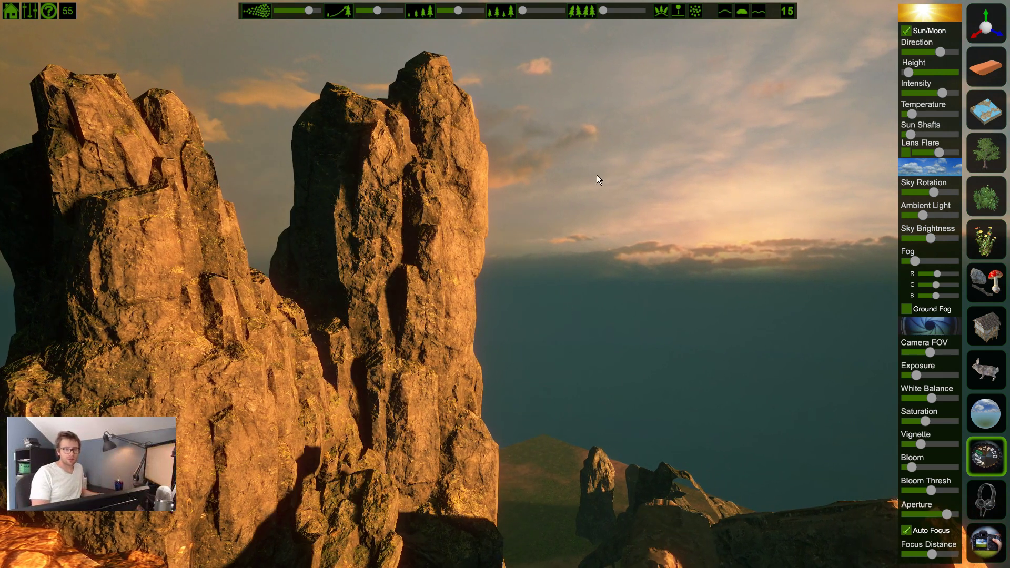
Shift the sun temperature from warm orange to a cool bluish white and view the rocks and hills in it
left_click_drag(915, 112, 932, 131)
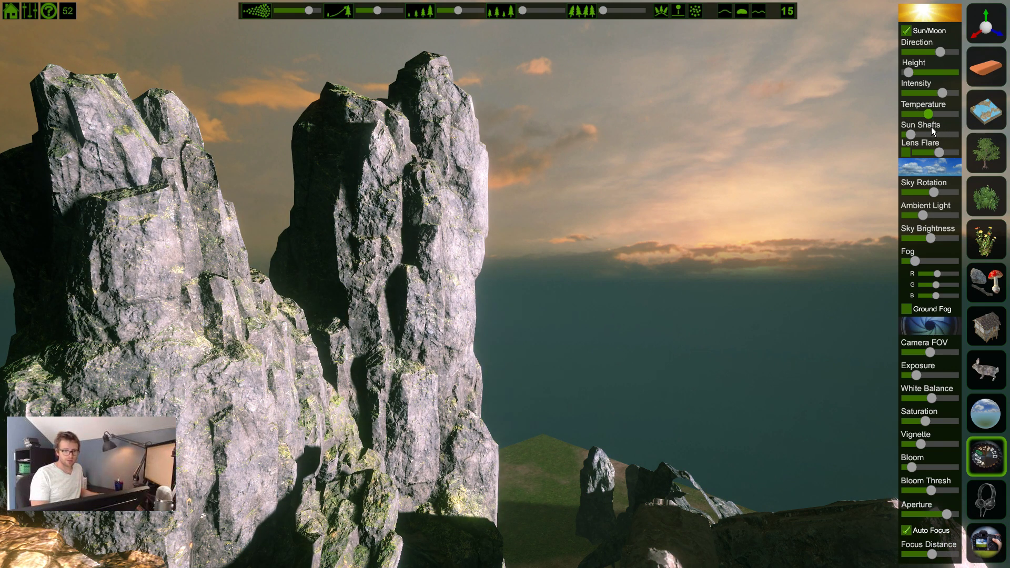
right_click_drag(936, 128, 1005, 136)
right_click_drag(505, 284, 905, 287)
right_click_drag(684, 205, 699, 291)
key("s")
key("a")
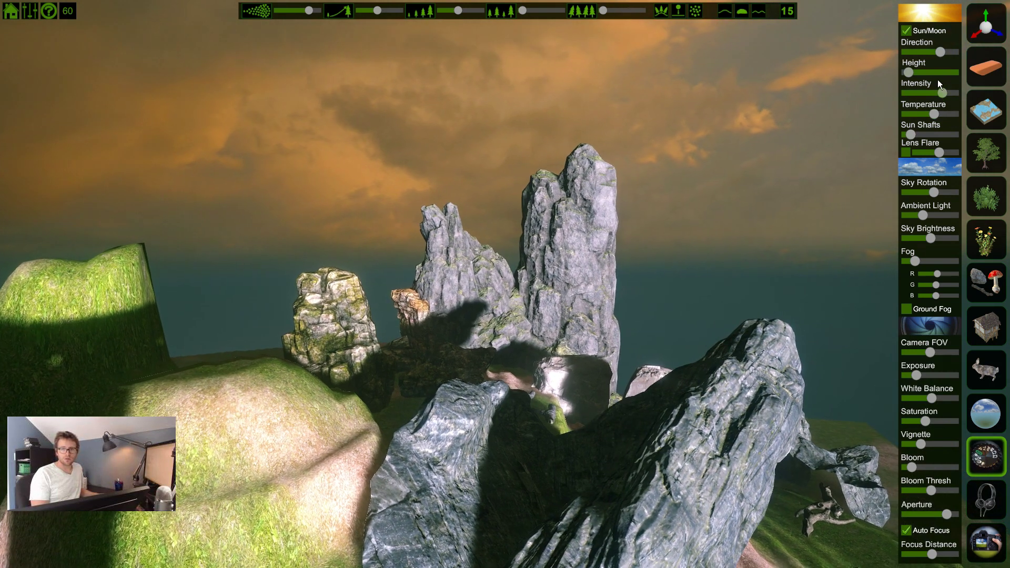
Reduce the sun intensity to a moderate level, face the low sun, and slightly adjust the lens flare and sky rotation
left_click_drag(941, 93, 927, 93)
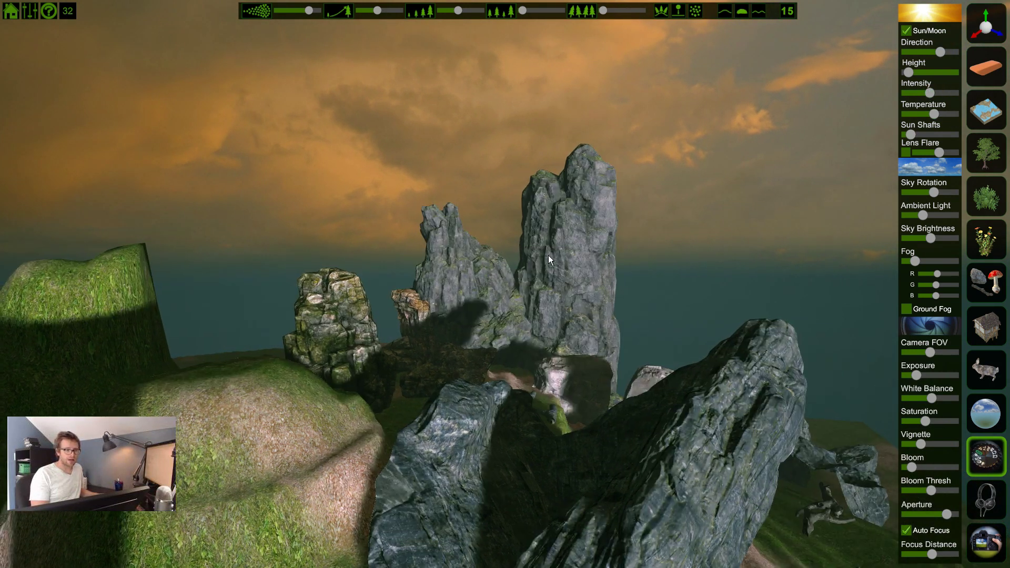
right_click_drag(927, 160, 881, 125)
key("a")
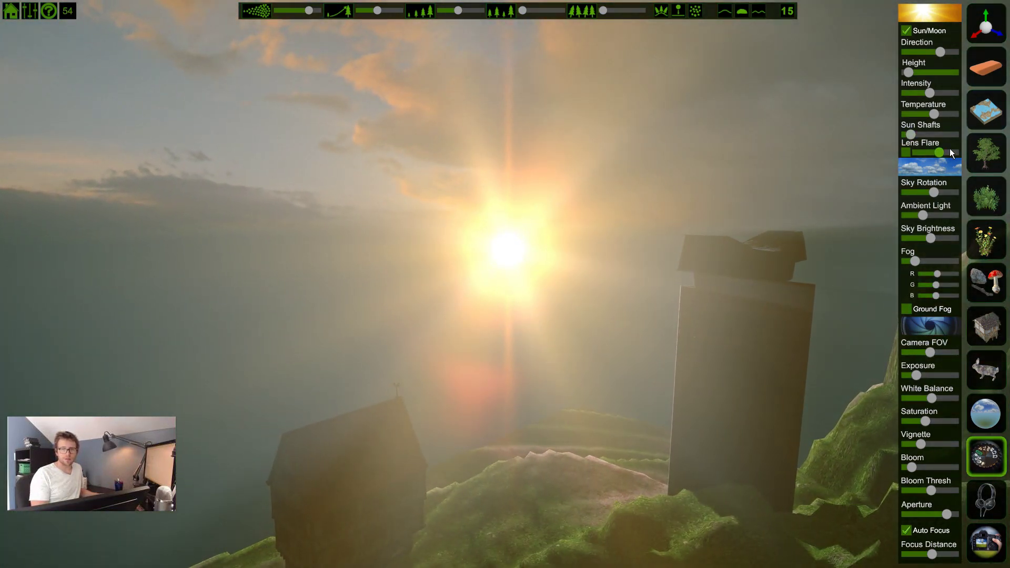
mouse_move(940, 153)
left_mouse_down()
mouse_move(908, 159)
mouse_move(953, 153)
mouse_move(939, 154)
left_mouse_up()
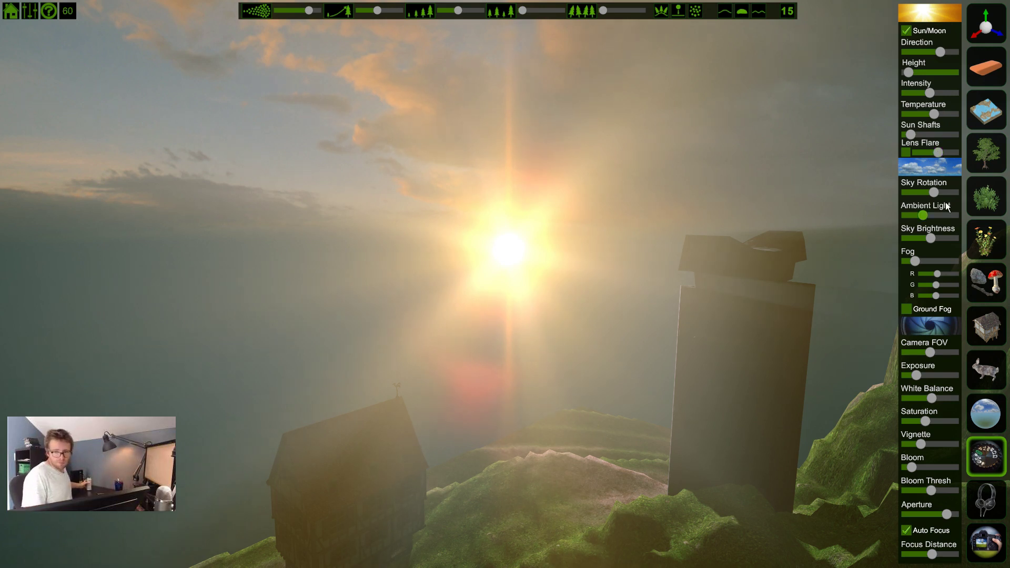
left_click_drag(934, 184, 936, 185)
Raise the ambient light to brighten the shaded landscape, and view the effect around the torii gate
right_click_drag(505, 284, 733, 273)
mouse_move(924, 218)
left_mouse_down()
mouse_move(908, 214)
mouse_move(959, 207)
mouse_move(929, 208)
mouse_move(939, 206)
left_mouse_up()
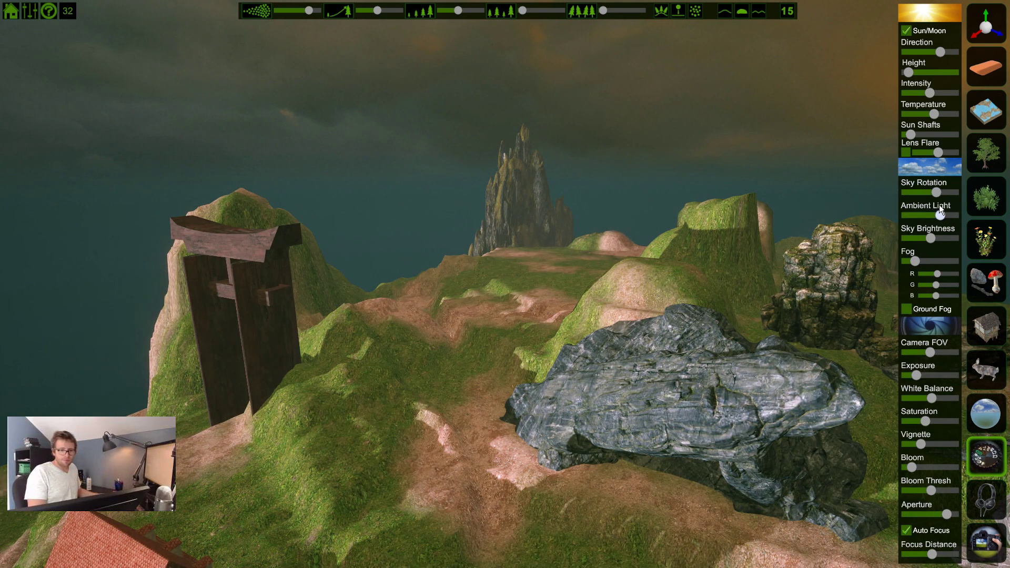
key("w")
right_click_drag(400, 253, 354, 243)
key("w")
key("a")
Lower the sun intensity nearly to minimum and sweep the ambient light between dark and bright to compare its effect on the torii gate
left_click_drag(930, 93, 918, 101)
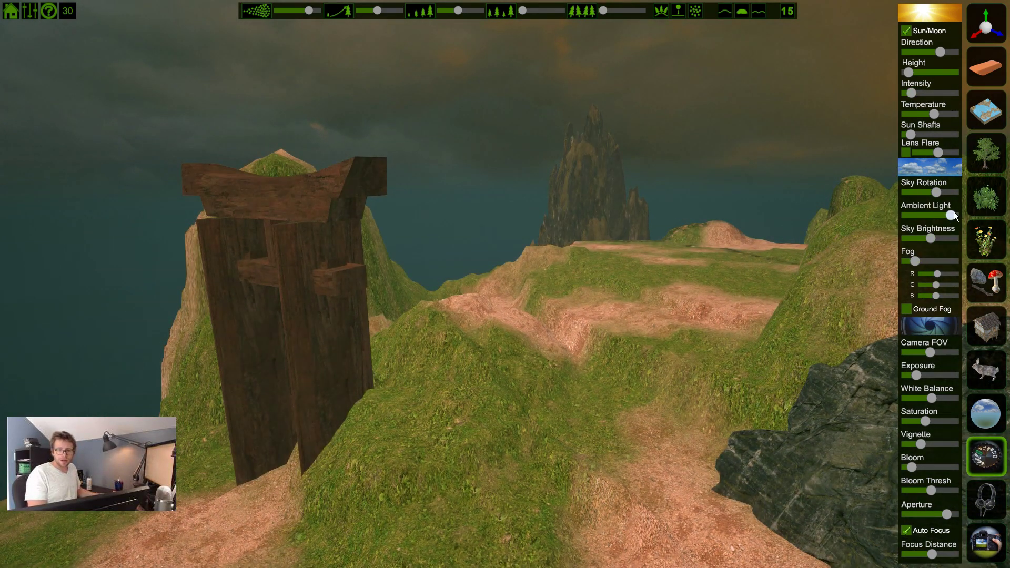
left_click_drag(940, 215, 911, 217)
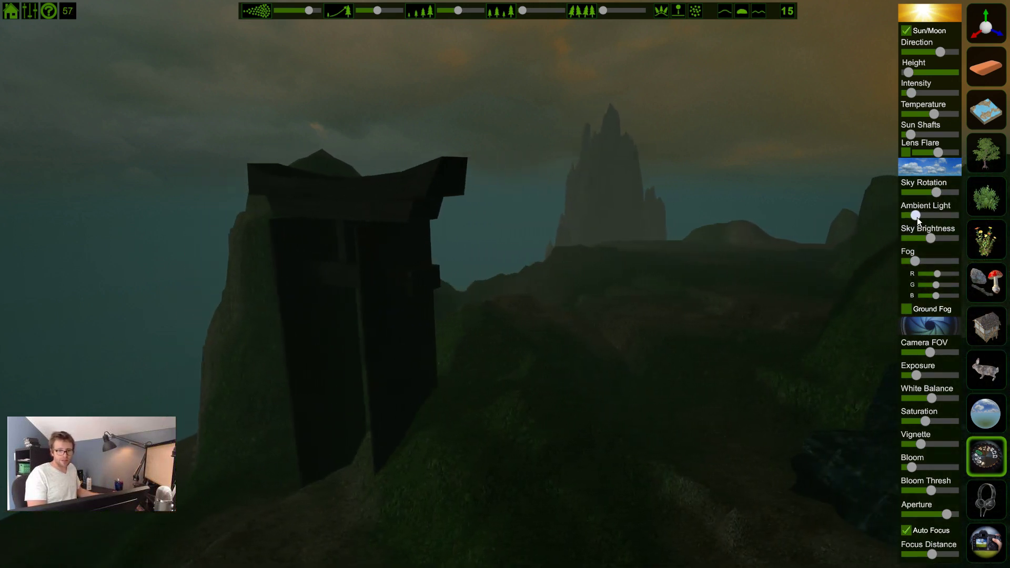
left_click_drag(917, 217, 961, 206)
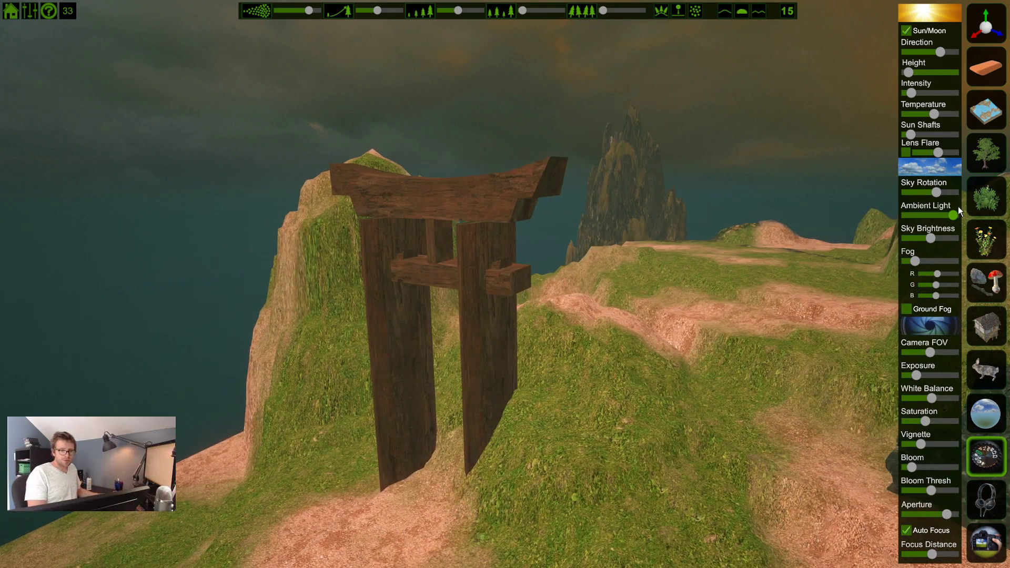
left_click_drag(955, 208, 939, 191)
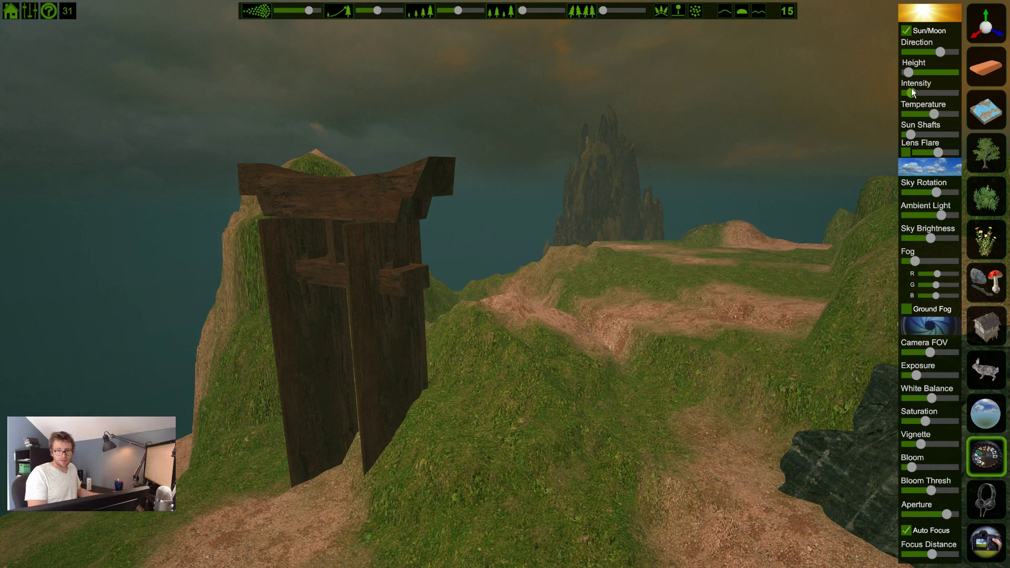
Raise the sun intensity slightly and trim the ambient light to balance both on the torii gate and hills
left_click_drag(913, 93, 922, 94)
key("d")
mouse_move(943, 211)
left_mouse_down()
mouse_move(925, 214)
mouse_move(938, 208)
left_mouse_up()
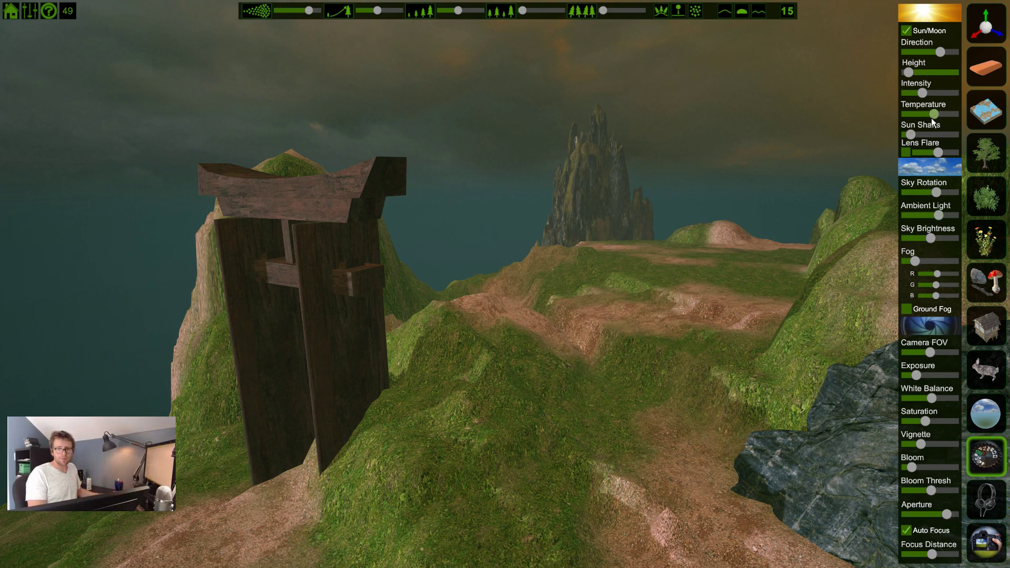
Turn the sun intensity down to its minimum and adjust the ambient light until the shaded terrain has a moderate brightness
left_click_drag(921, 92, 901, 101)
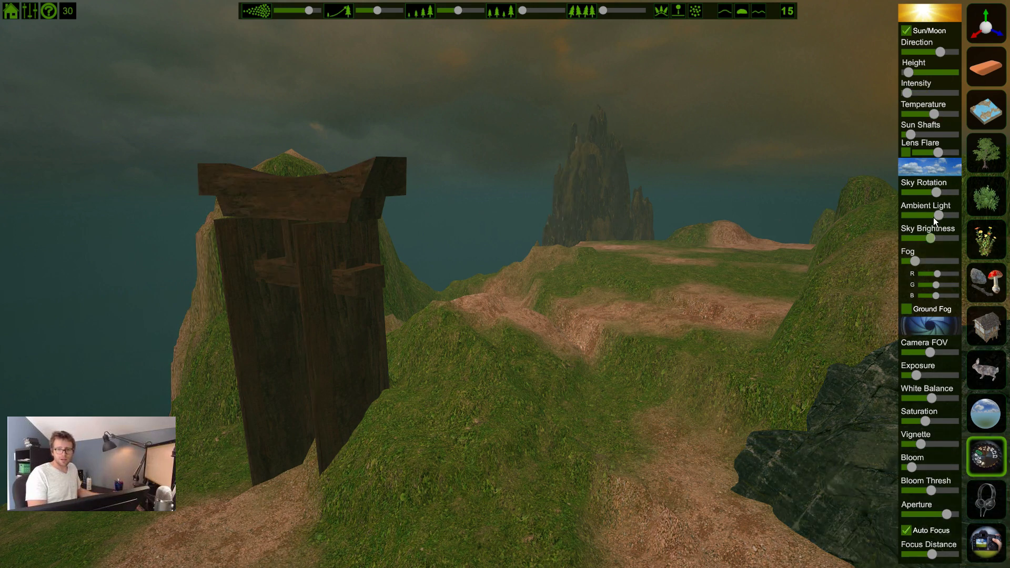
left_click_drag(939, 212, 956, 205)
key("d")
left_click_drag(953, 217, 944, 216)
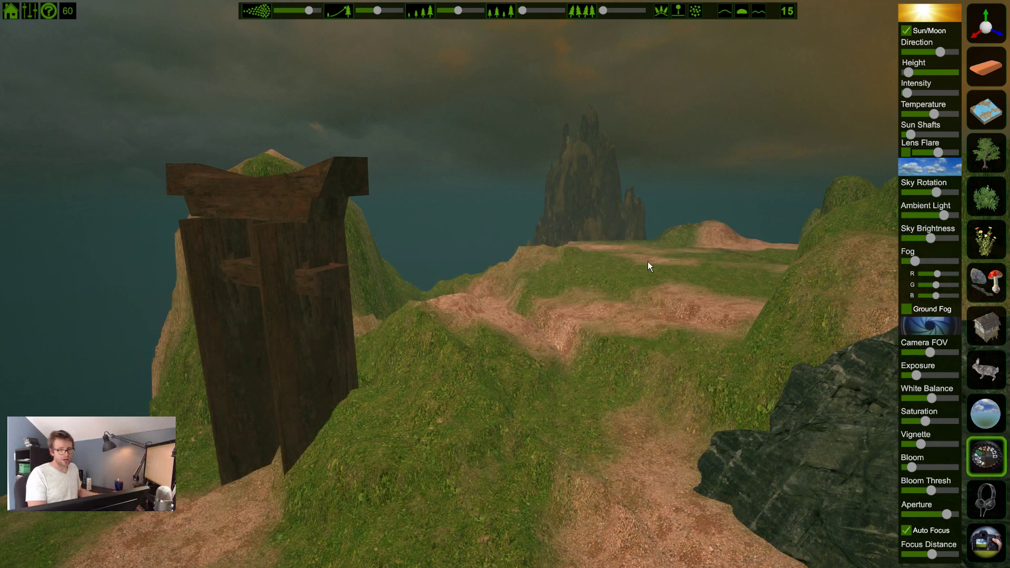
left_click_drag(943, 215, 935, 217)
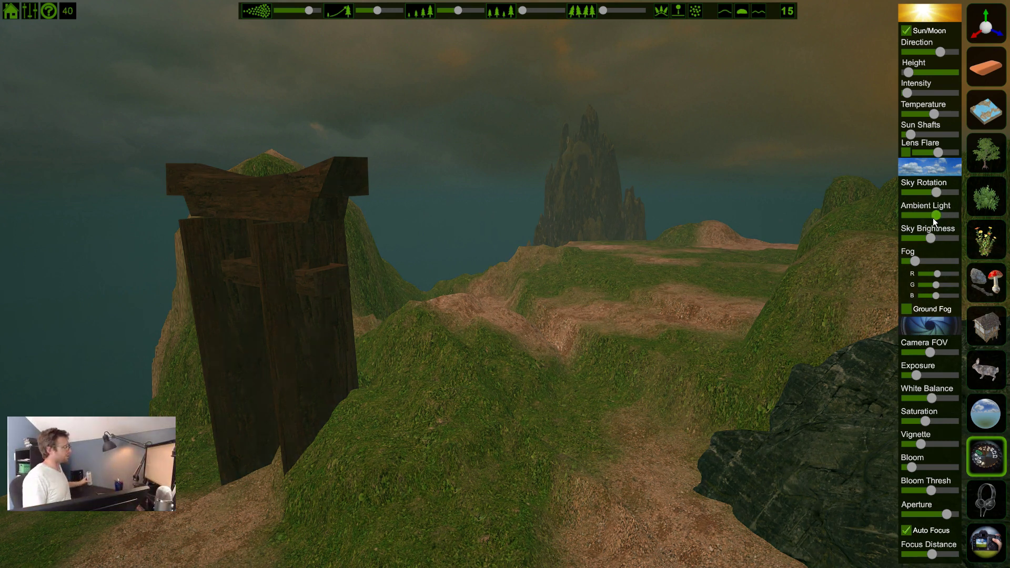
Raise the sun intensity to a moderate level and view the torii gate, half-timbered house and rock formations in it
left_click_drag(906, 93, 922, 93)
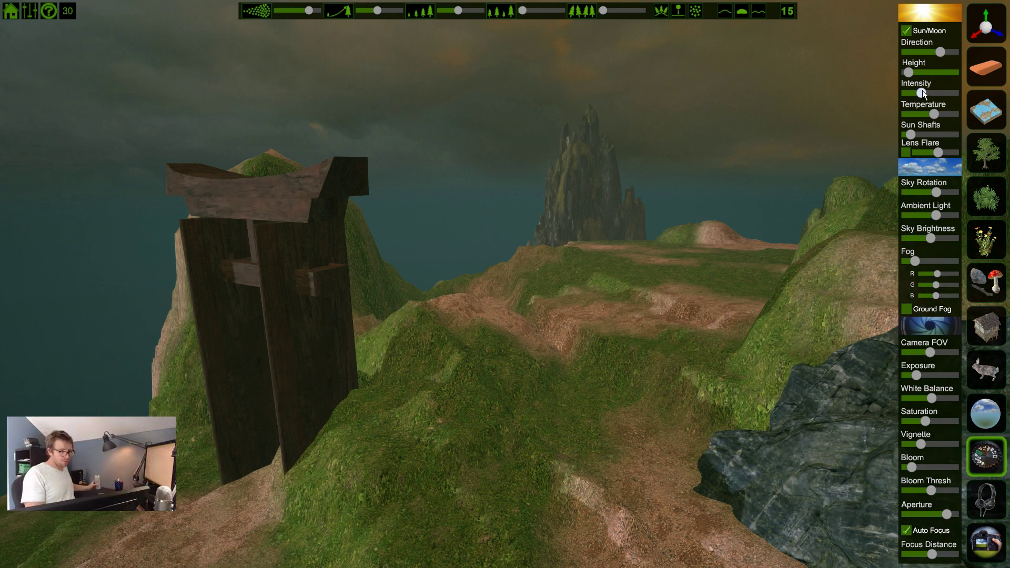
left_click_drag(924, 92, 926, 93)
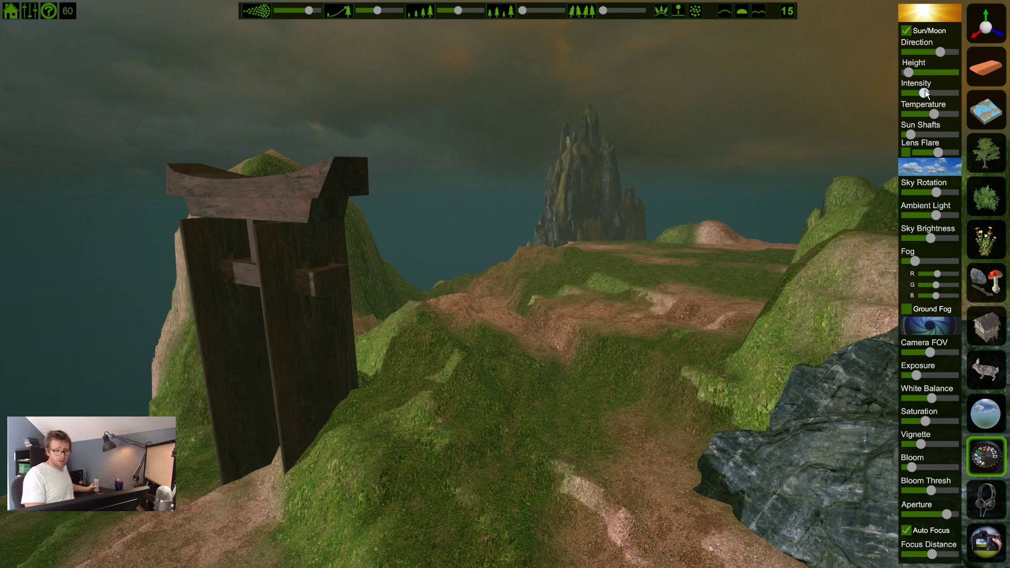
key("s")
right_click_drag(925, 93, 989, 95)
key("s")
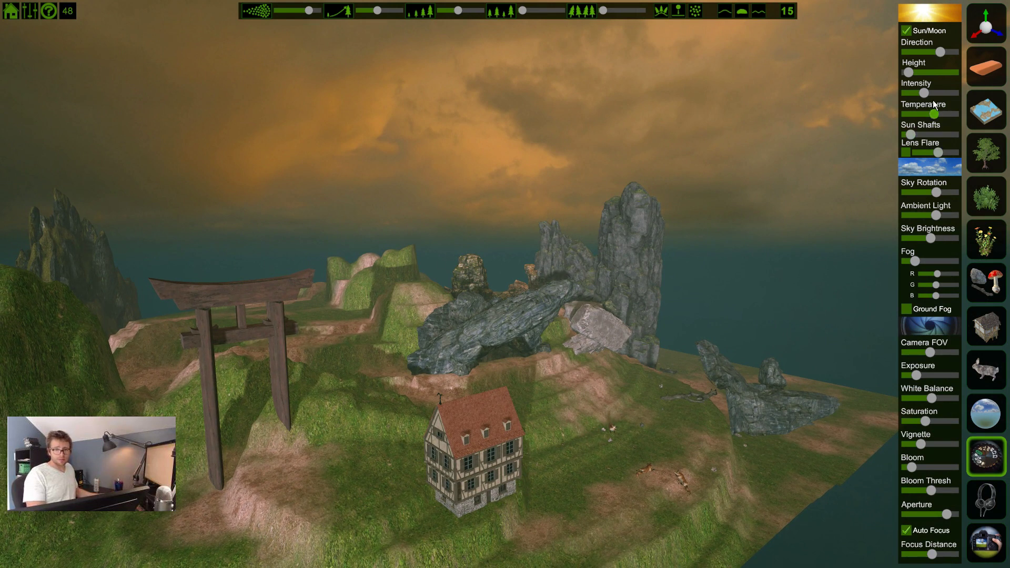
mouse_move(925, 94)
left_mouse_down()
mouse_move(943, 87)
mouse_move(930, 84)
left_mouse_up()
key("w")
right_click_drag(929, 85, 989, 88)
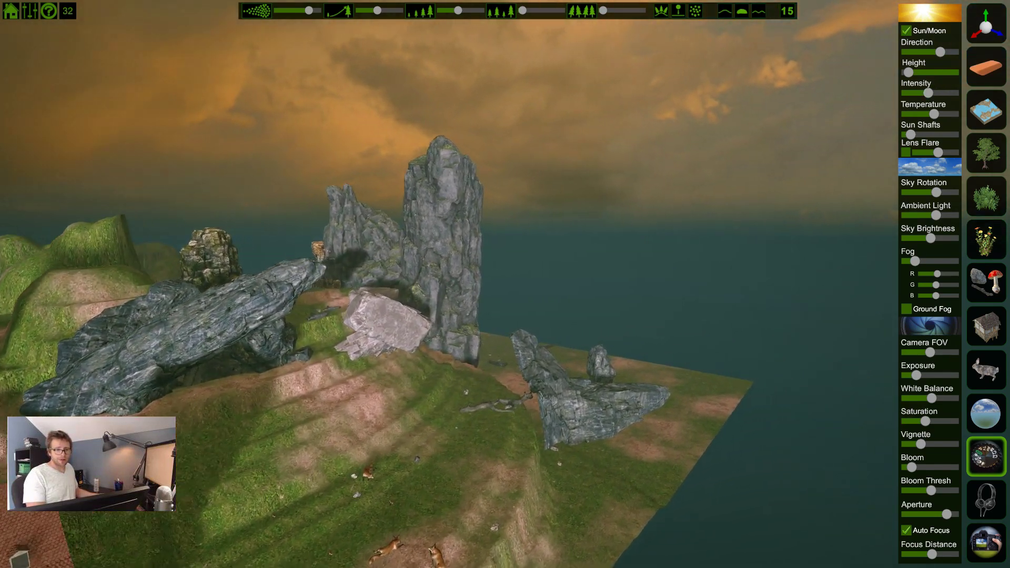
View the shaded back of the tall rock tower and raise the sun intensity strongly to test its effect there
key("w")
key("d")
right_click_drag(505, 284, 315, 281)
key("d")
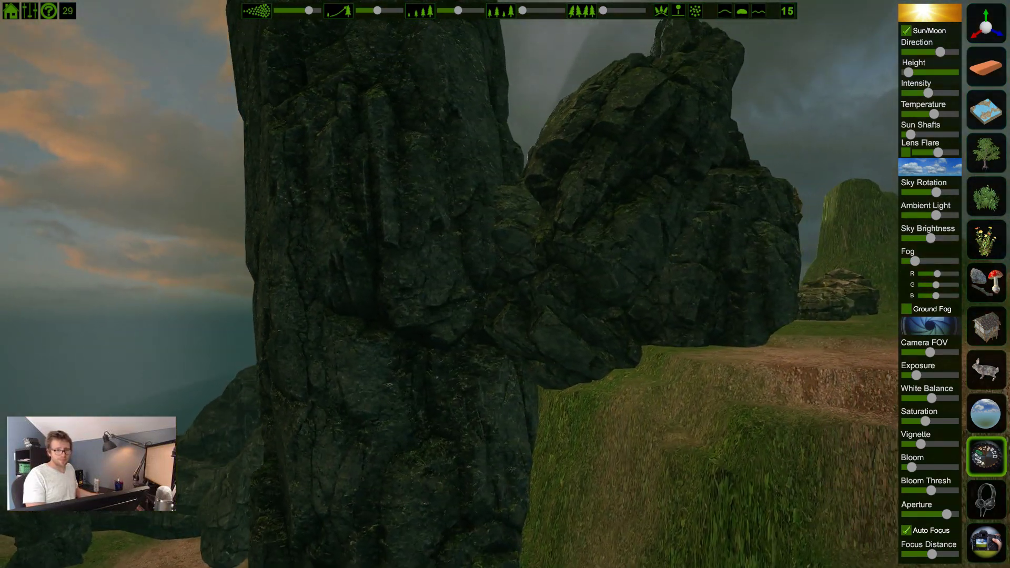
key("s")
right_click_drag(315, 110, 286, 86)
left_click_drag(930, 92, 969, 95)
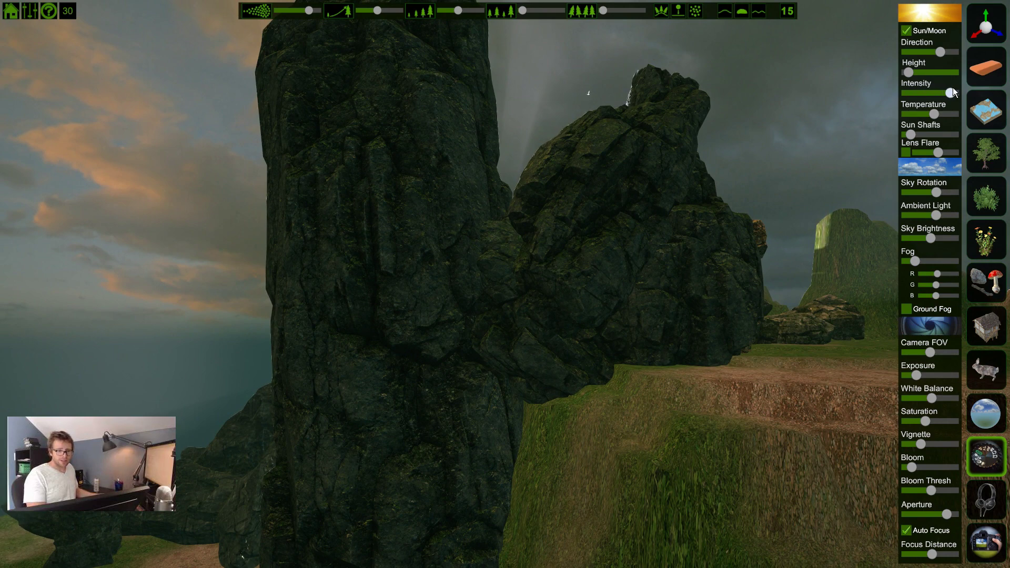
Return to the sunlit house, foxes and terraces, and reduce the sun intensity to a moderate level
key("w")
right_click_drag(624, 163, 789, 189)
key("a")
key("s")
right_click_drag(973, 190, 992, 202)
key("a")
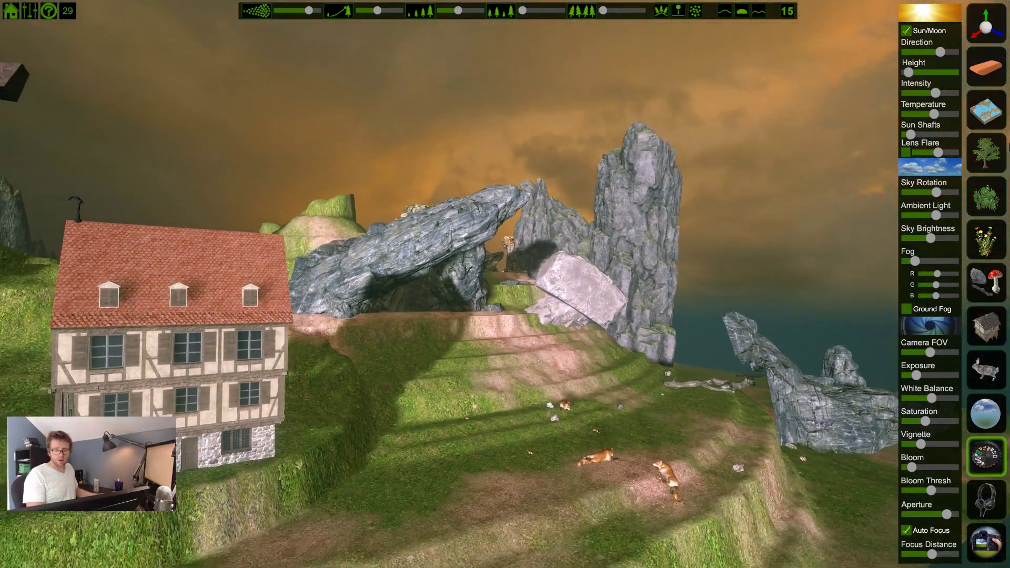
left_click_drag(935, 94, 930, 95)
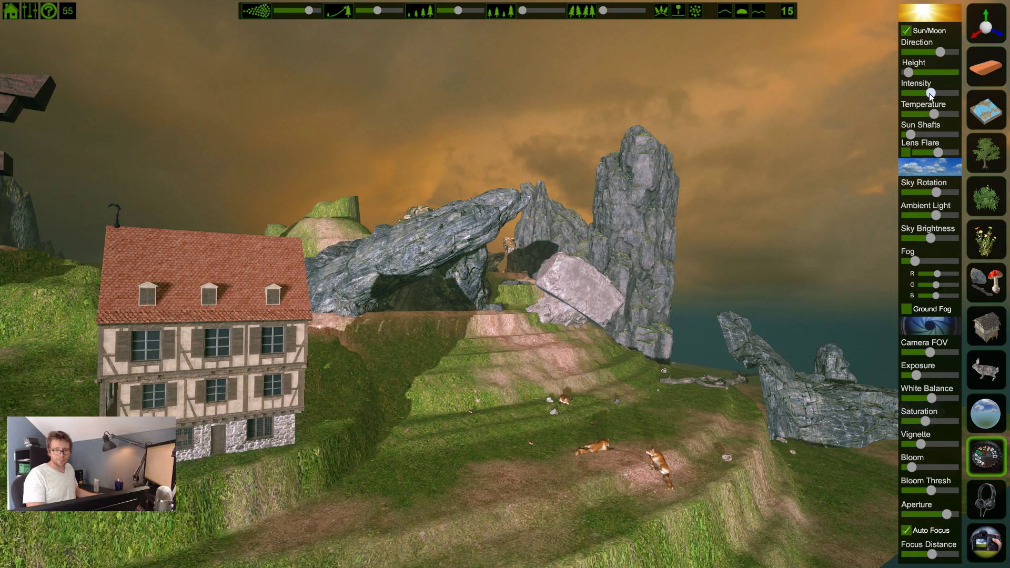
key("d")
right_click_drag(567, 203, 495, 222)
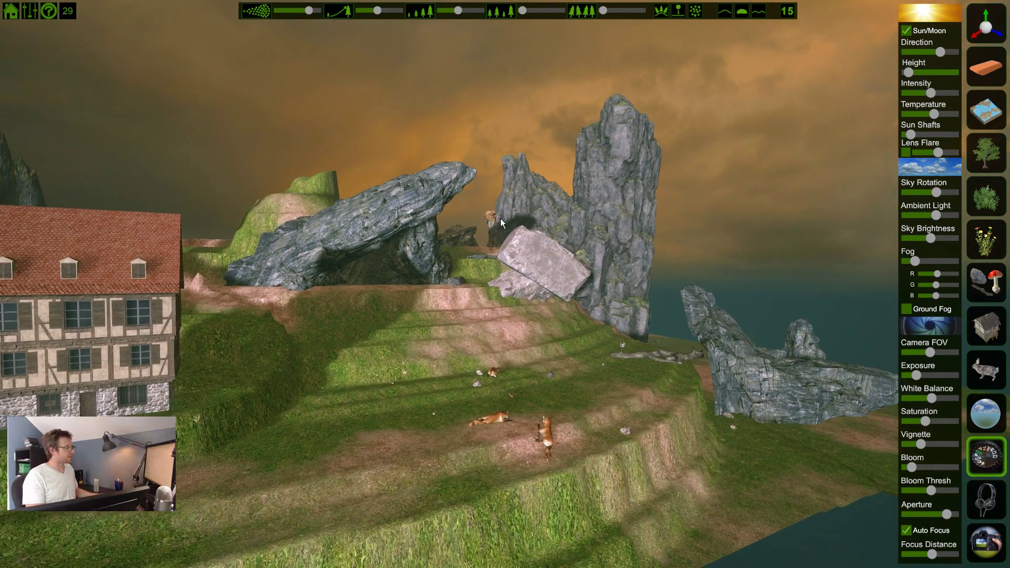
key("w")
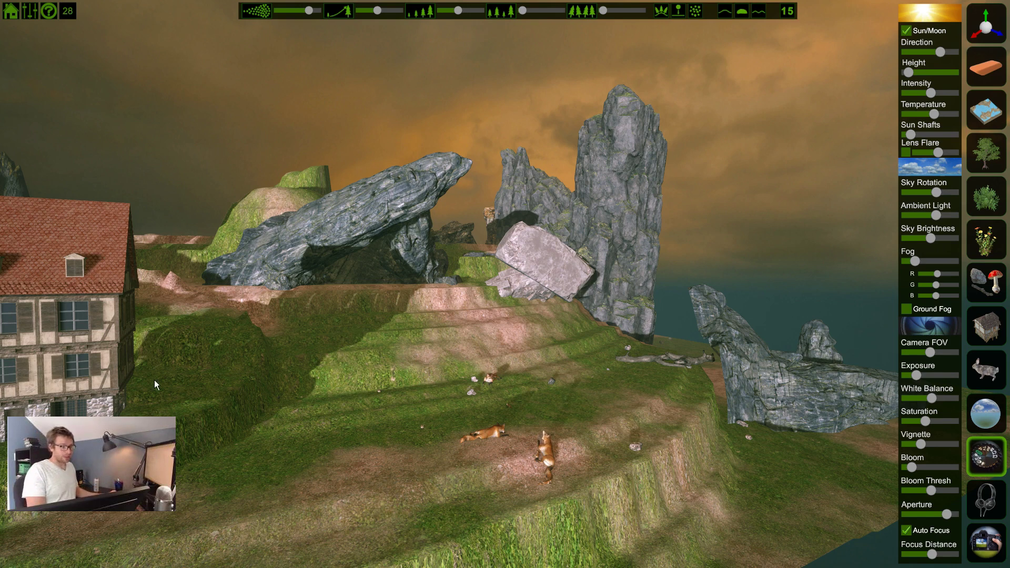
key("w")
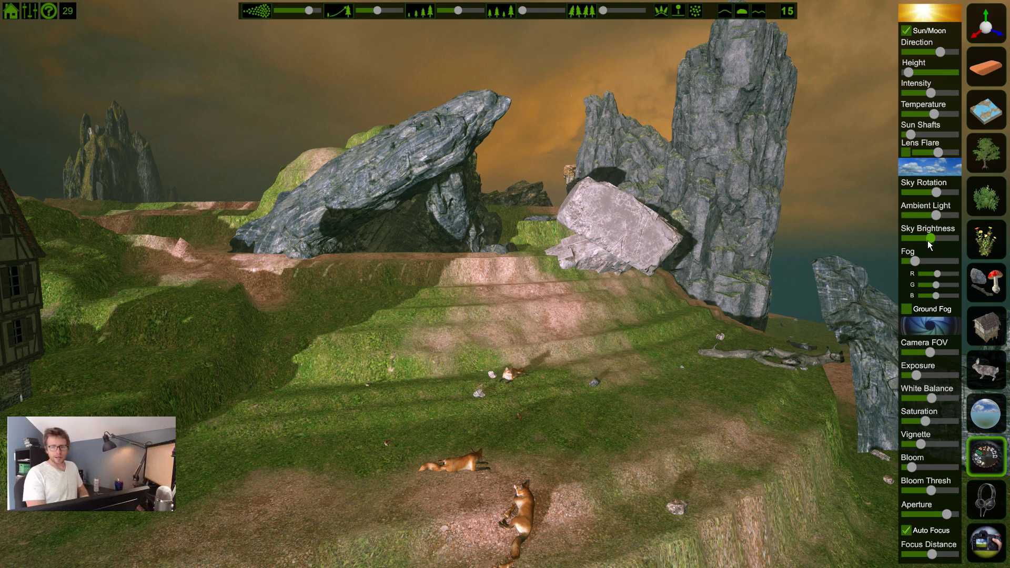
Darken the sky brightness until the sky is black, and restore it to its middle level
left_click_drag(935, 240, 912, 247)
right_click_drag(863, 252, 967, 221)
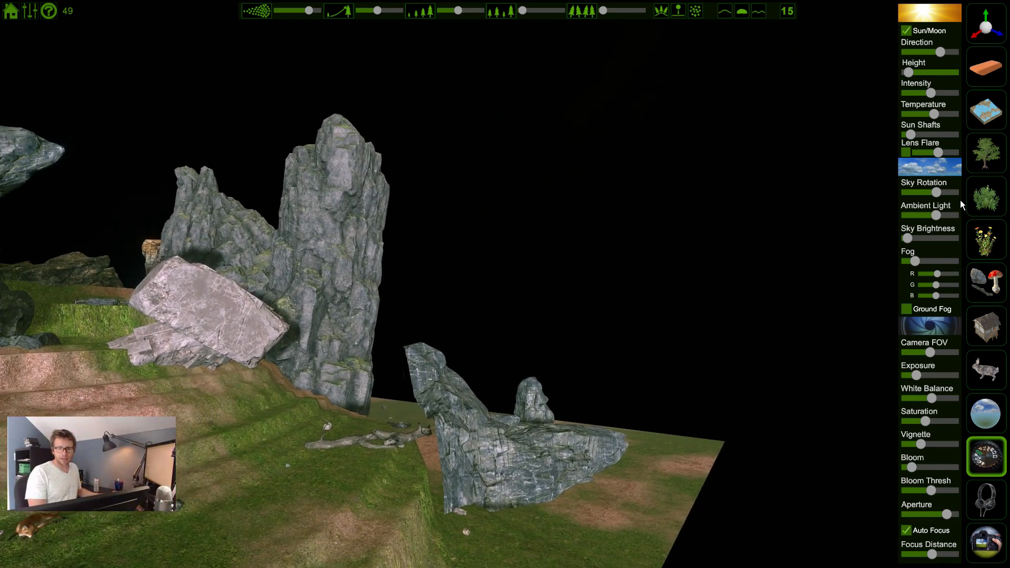
left_click_drag(907, 239, 930, 238)
right_click_drag(498, 255, 431, 292)
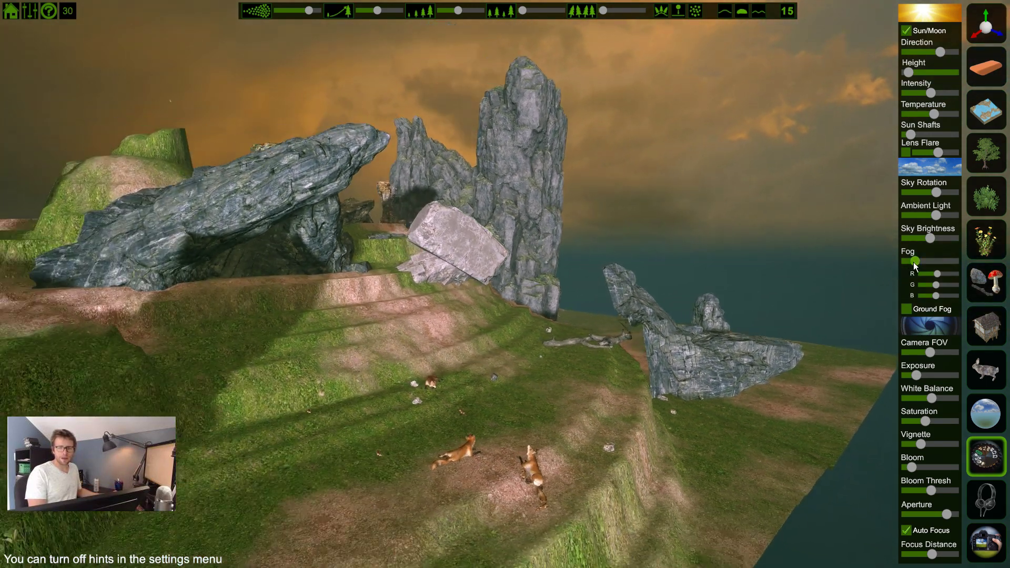
Thicken the fog considerably and view the rock formations through it
left_click_drag(915, 261, 936, 273)
right_click_drag(737, 357, 662, 336)
right_click_drag(516, 233, 502, 197)
key("w")
Reduce the fog and frame the house and torii gate with the distant rock spires in the haze
left_click_drag(933, 260, 922, 259)
right_click_drag(392, 236, 99, 185)
key("w")
key("d")
key("s")
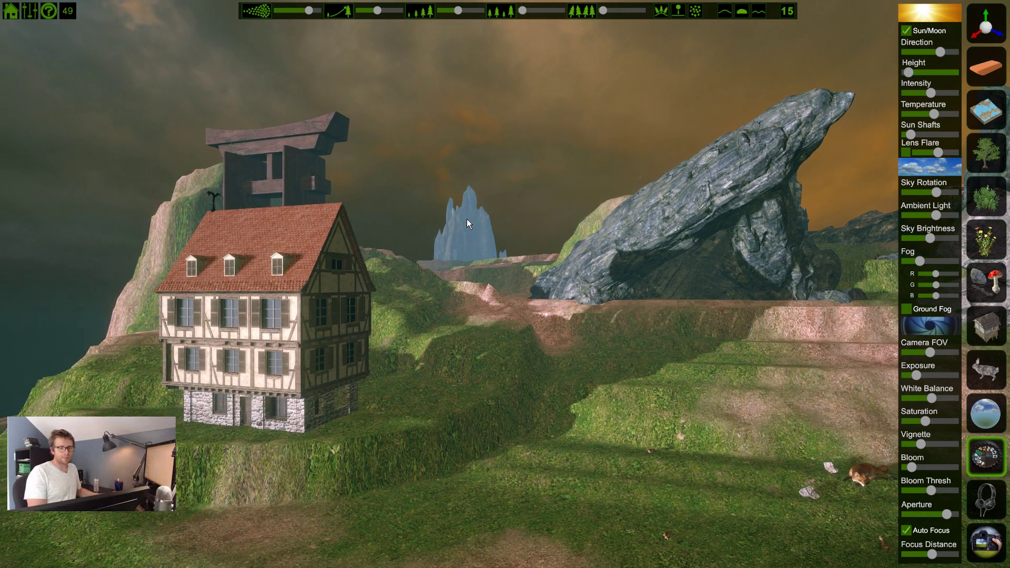
Fine-tune the fog to a light haze over the distant rock spires, checking it from near and far
left_click_drag(906, 263, 911, 266)
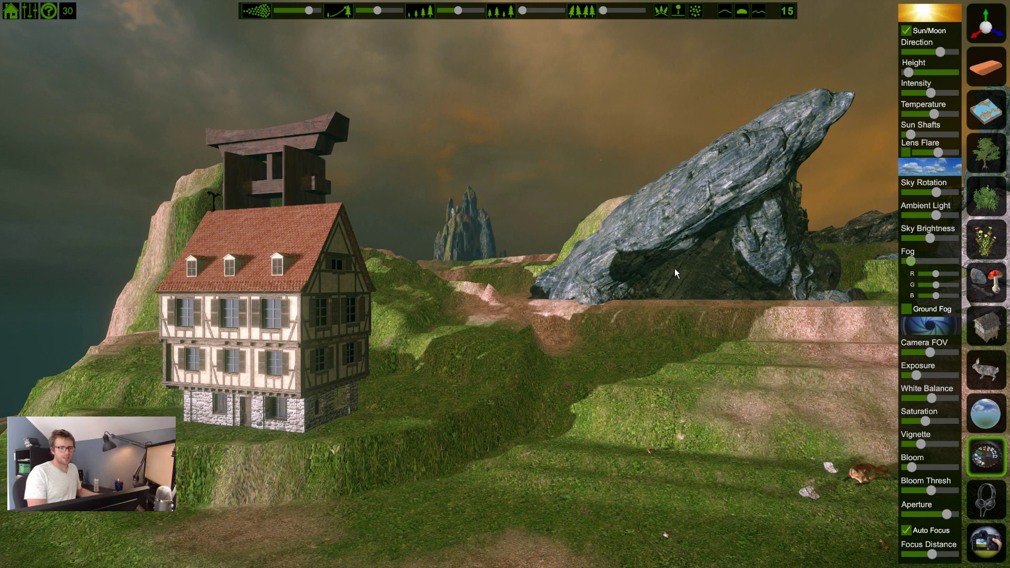
right_click_drag(674, 273, 800, 272)
mouse_move(911, 261)
left_mouse_down()
mouse_move(934, 261)
mouse_move(914, 261)
left_mouse_up()
right_click_drag(552, 260, 420, 273)
key("s")
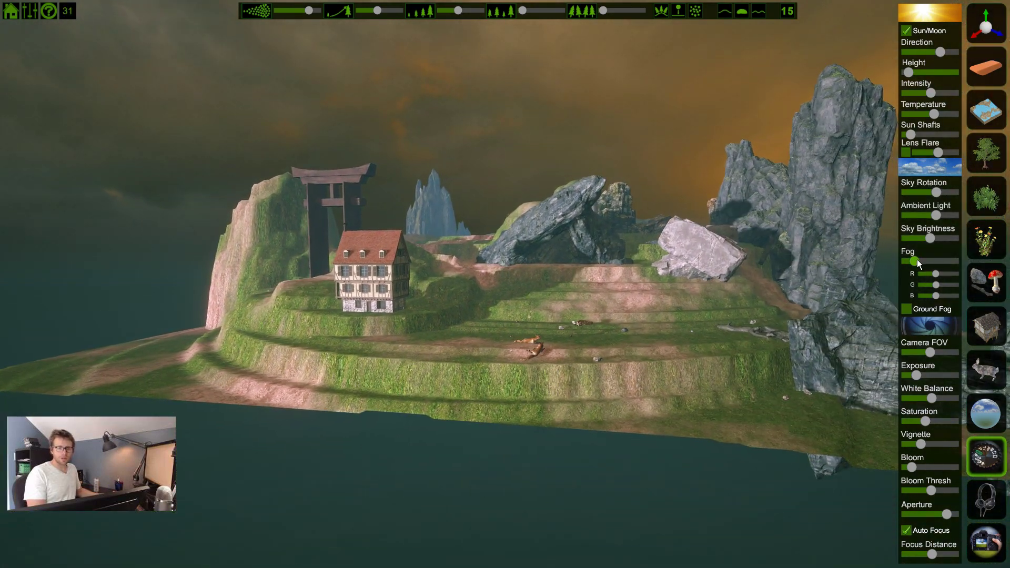
key("w")
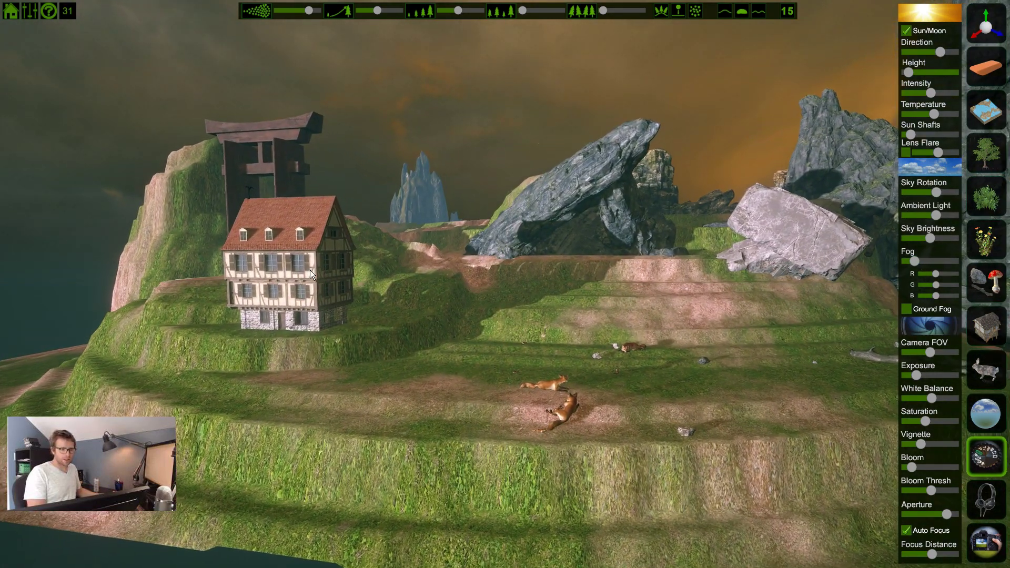
Remove the fog completely and explore the clear scene among the rocks, temporarily hiding the interface
left_click_drag(914, 261, 865, 257)
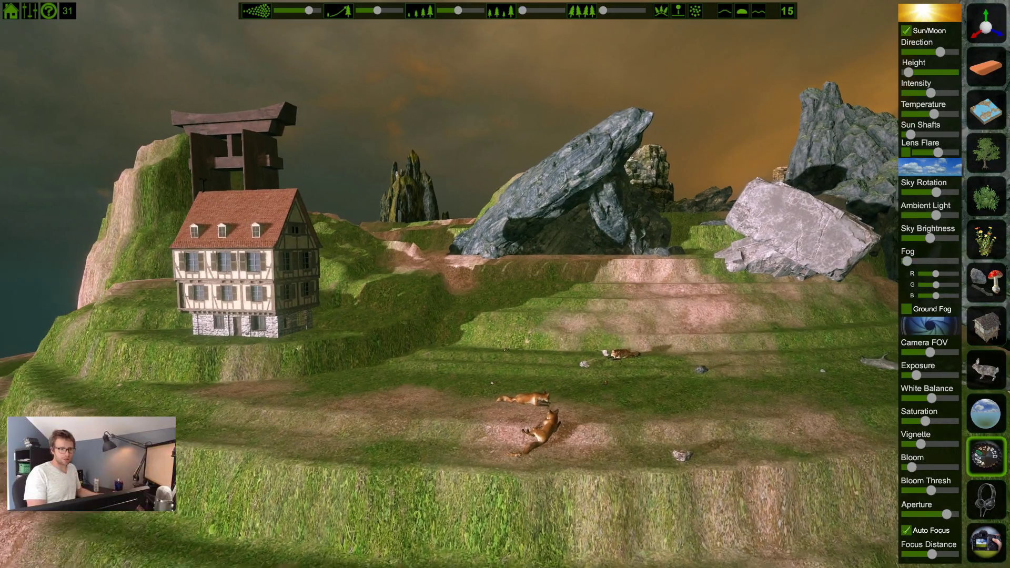
key("Tab")
key("w")
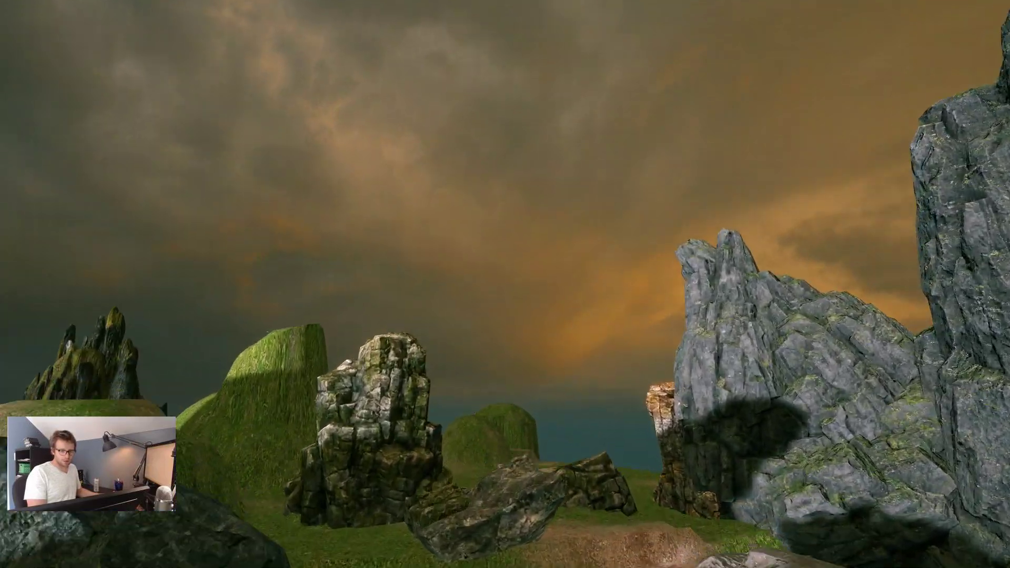
key("w")
key("Tab")
right_click_drag(468, 280, 440, 291)
key("w")
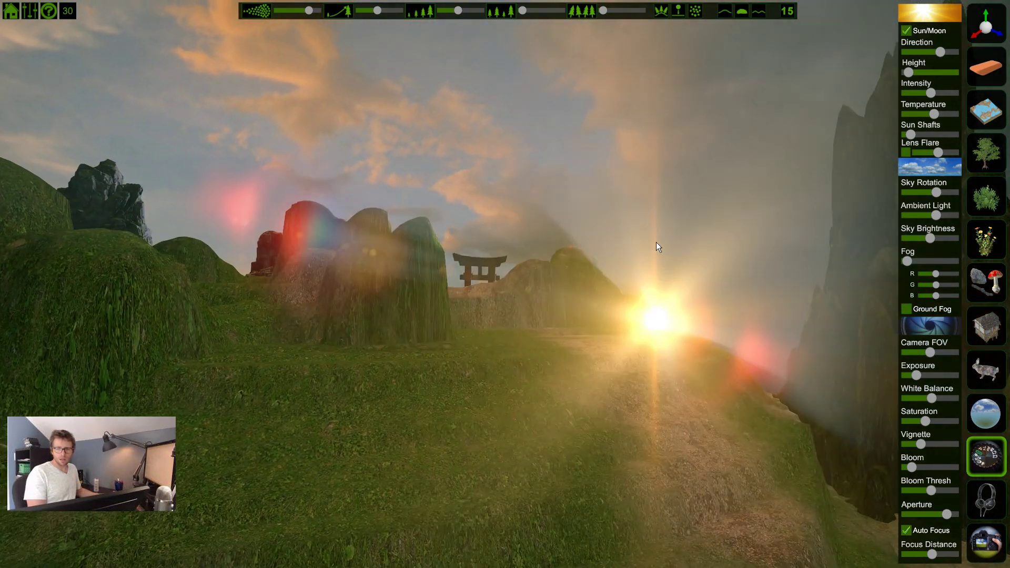
Bring back a light fog and tint it deep blue by lowering its red and green amounts
left_click_drag(906, 257, 927, 263)
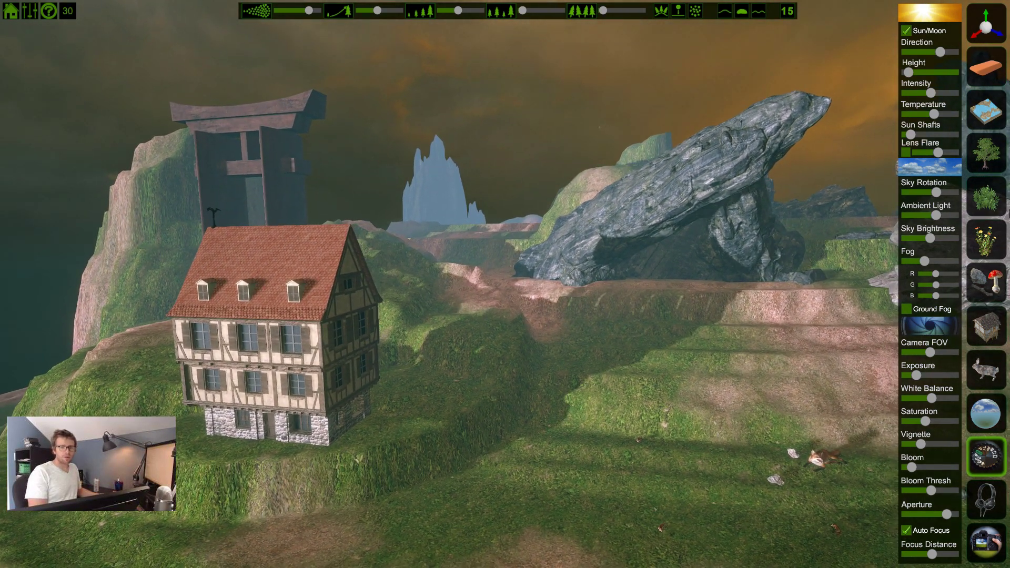
left_click_drag(919, 260, 916, 264)
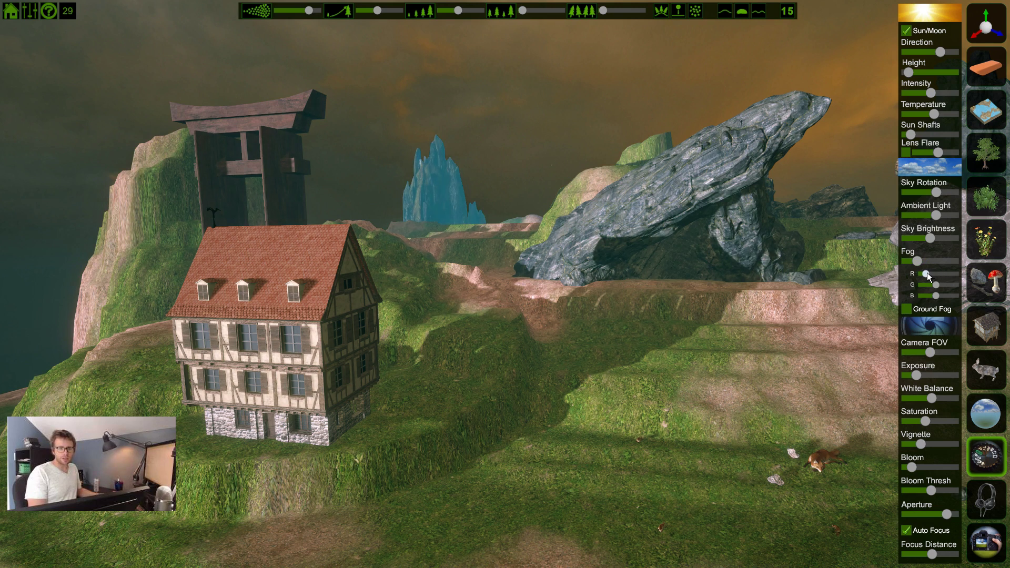
left_click_drag(935, 284, 926, 285)
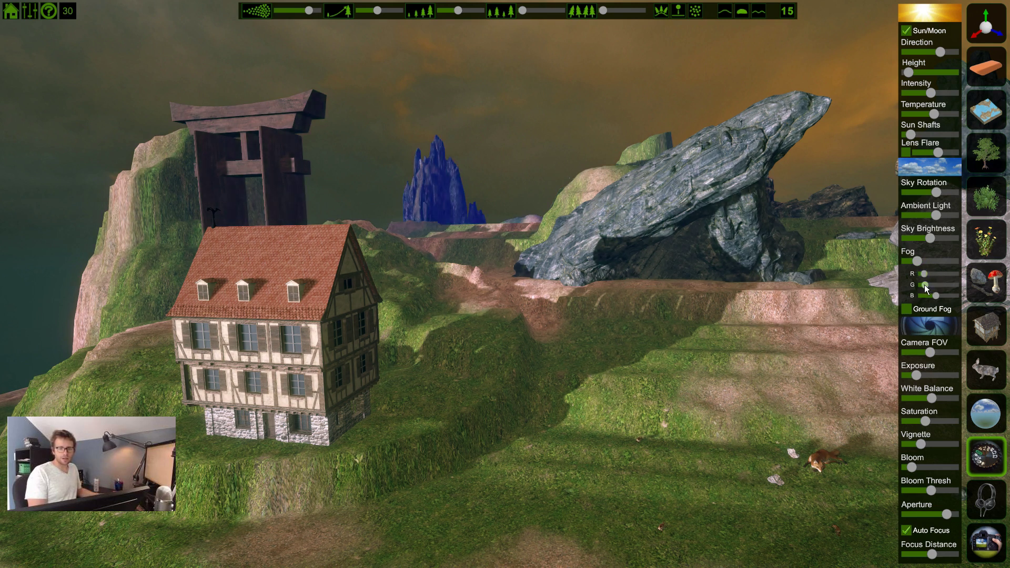
Recolour the fog to a muted blue-grey by balancing its red, green and blue amounts below the maximum
left_click_drag(929, 296, 969, 263)
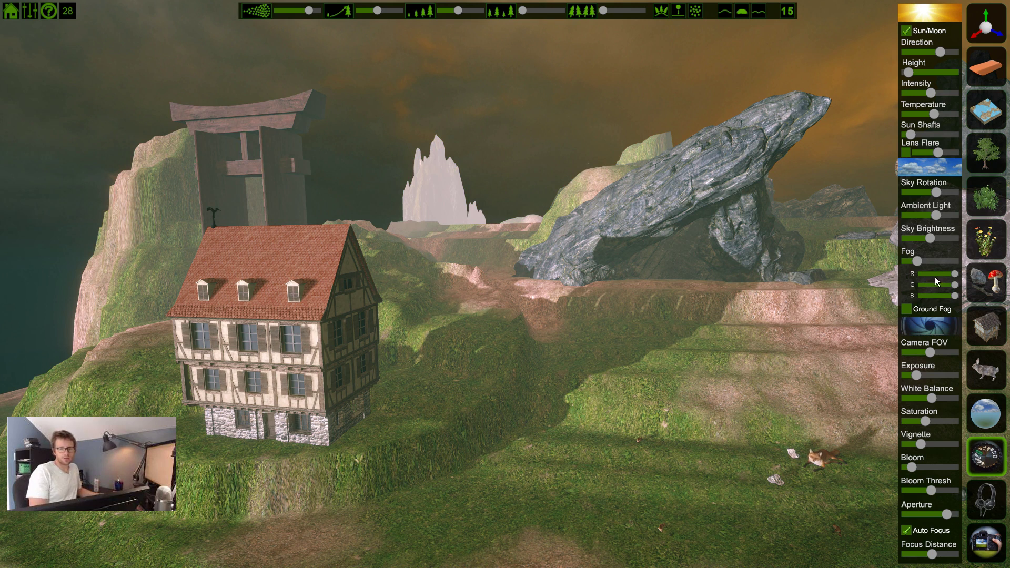
left_click_drag(952, 273, 941, 295)
right_click_drag(605, 275, 432, 267)
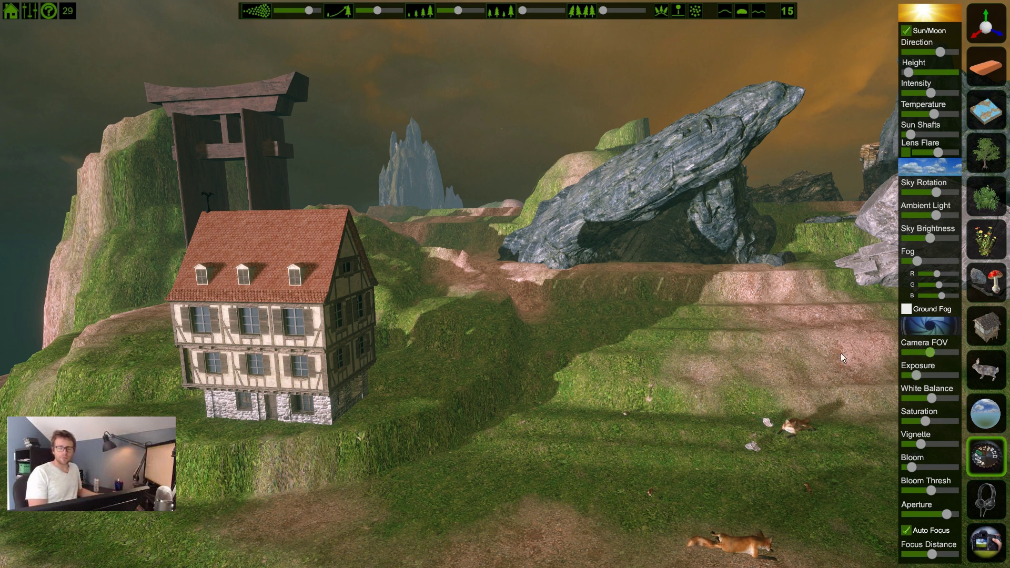
Examine how the tinted fog affects the house, torii gate and distant rock spires from several angles and farther back
key("a")
right_click_drag(840, 358, 889, 338)
key("d")
right_click_drag(574, 241, 518, 276)
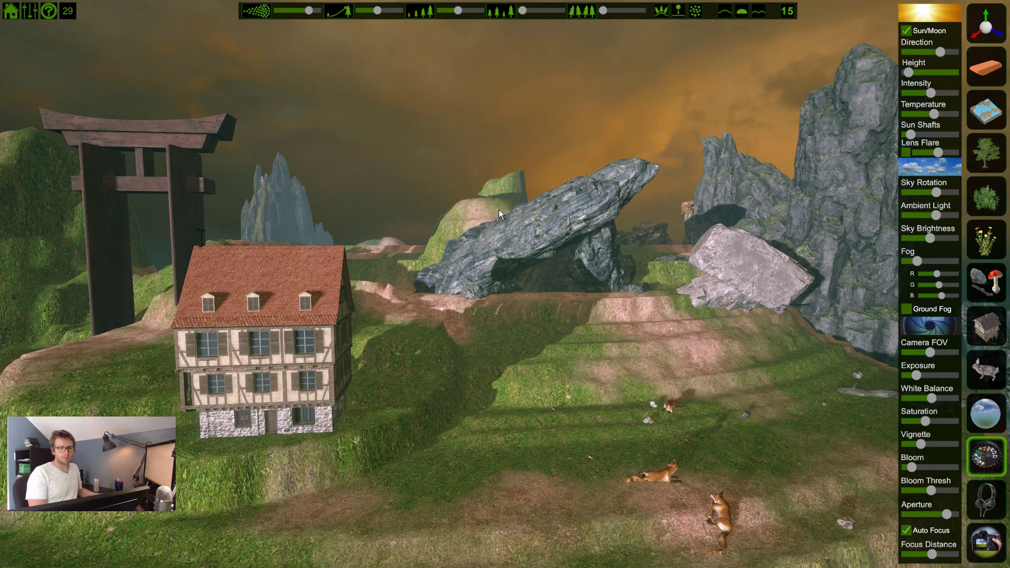
key("s")
right_click_drag(667, 248, 652, 230)
key("d")
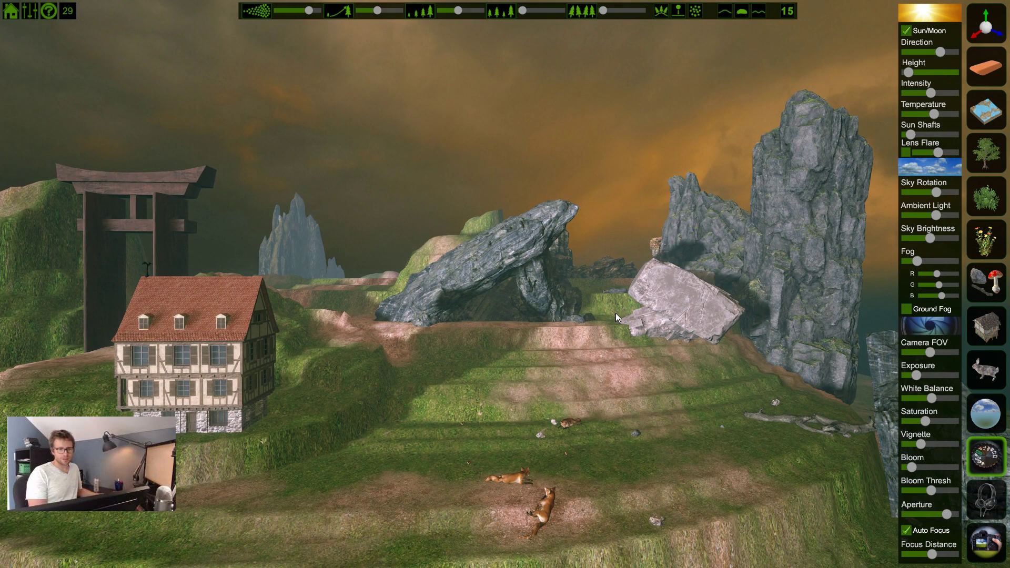
right_click_drag(616, 313, 610, 308)
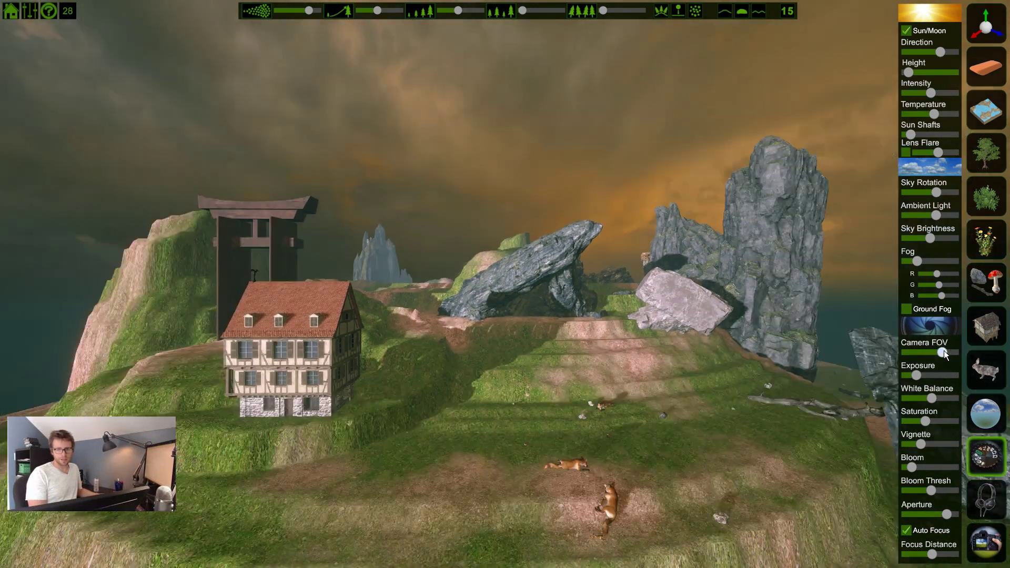
Compare the widest and narrowest camera field of view and settle on a medium one around the house and torii gate
left_click_drag(944, 350, 967, 346)
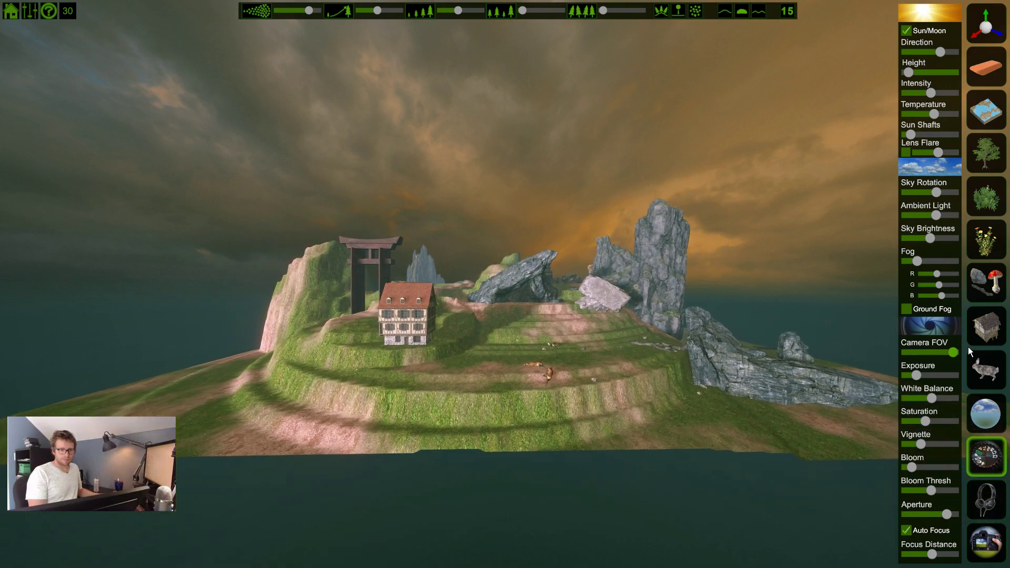
key("w")
left_click_drag(963, 346, 891, 348)
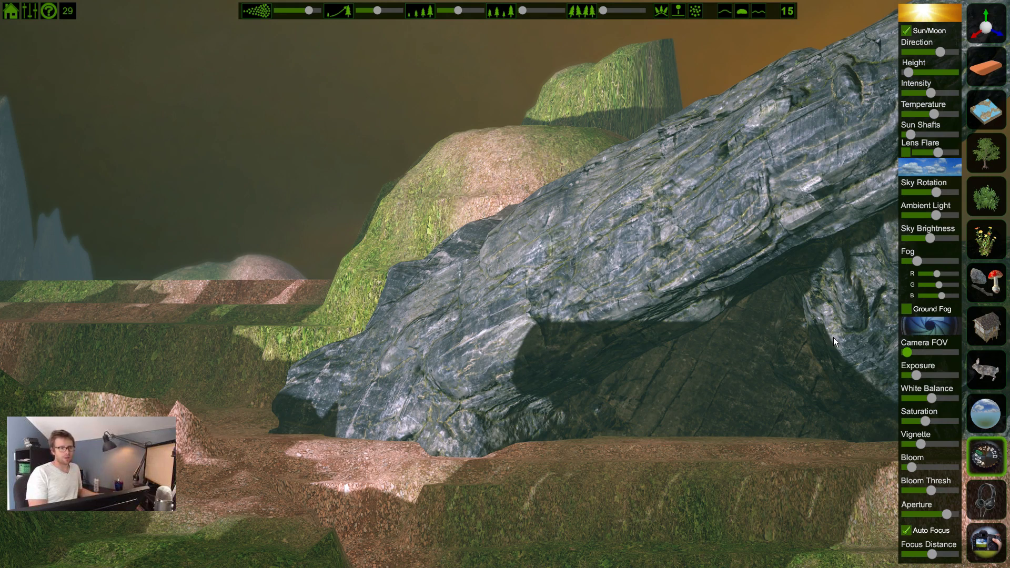
left_click_drag(907, 353, 925, 351)
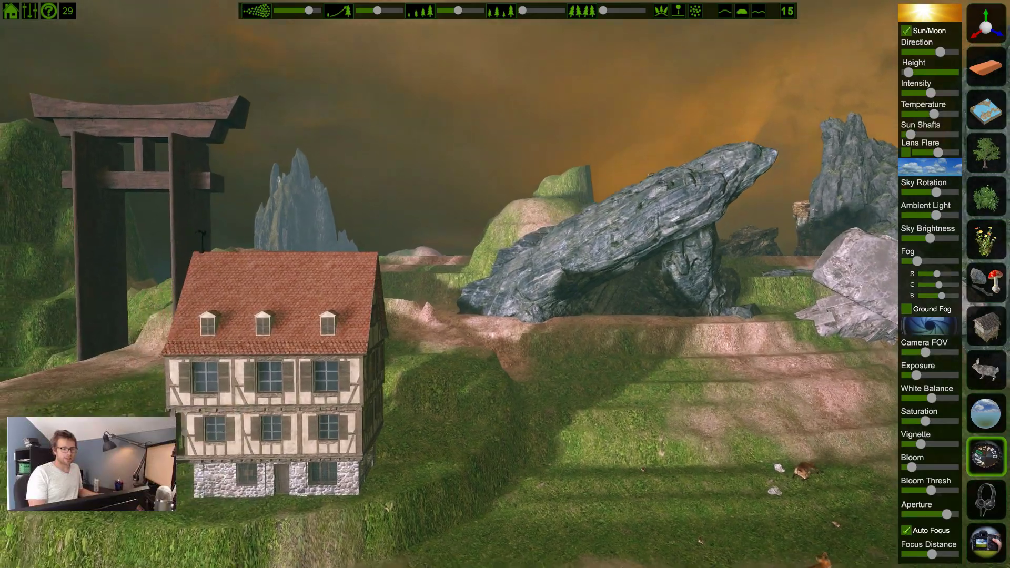
Frame the distant rock spires through the torii gate, comparing the narrowest field of view with a medium one
key("w")
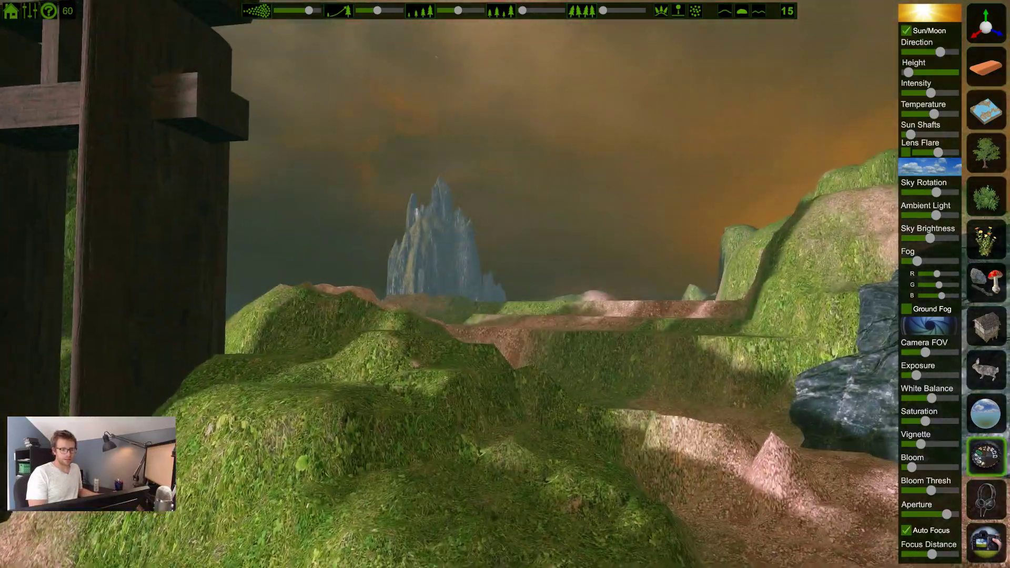
key("a")
key("d")
key("a")
key("s")
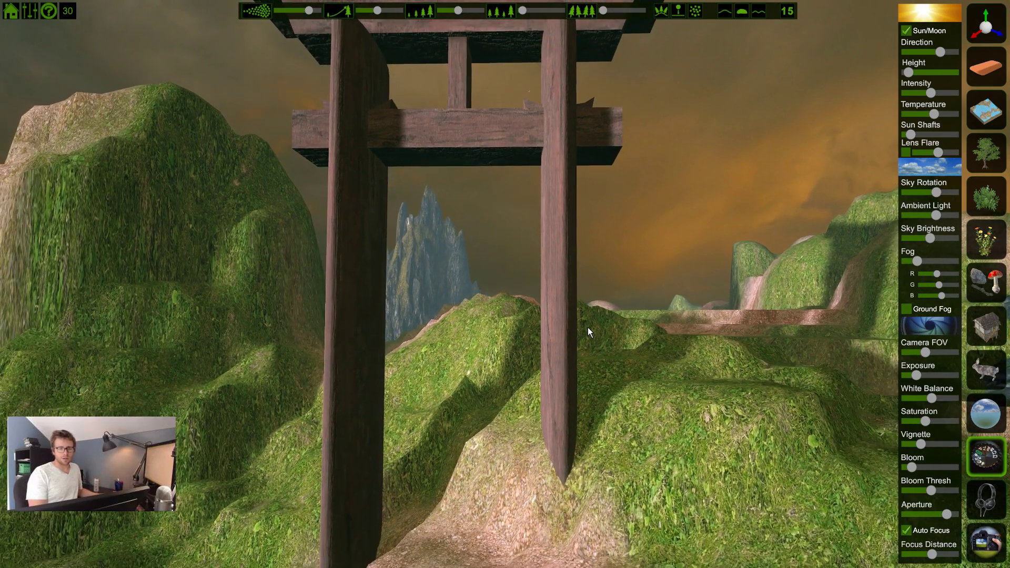
left_click_drag(925, 353, 908, 350)
right_click_drag(596, 367, 527, 363)
key("d")
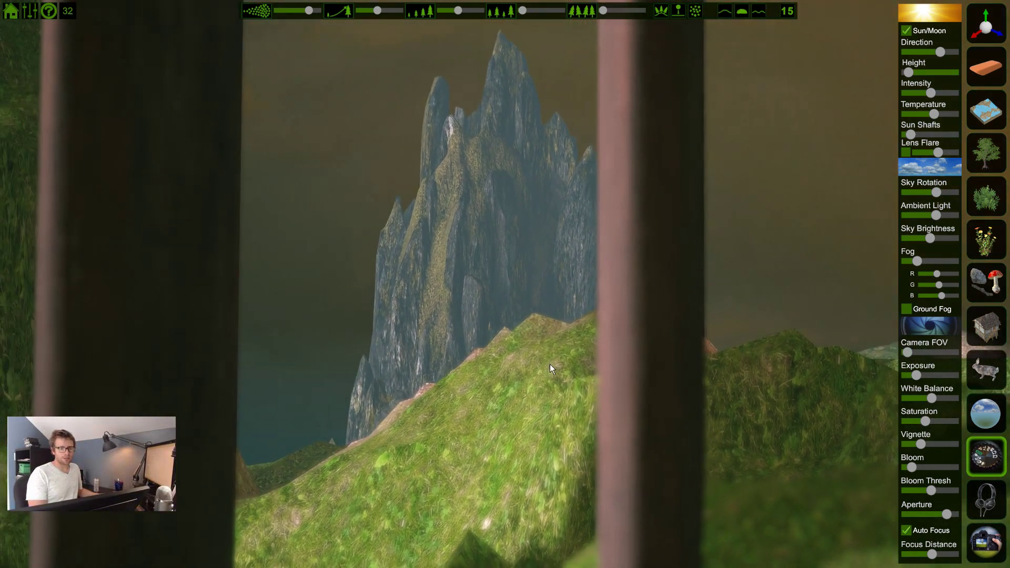
left_click_drag(908, 352, 933, 356)
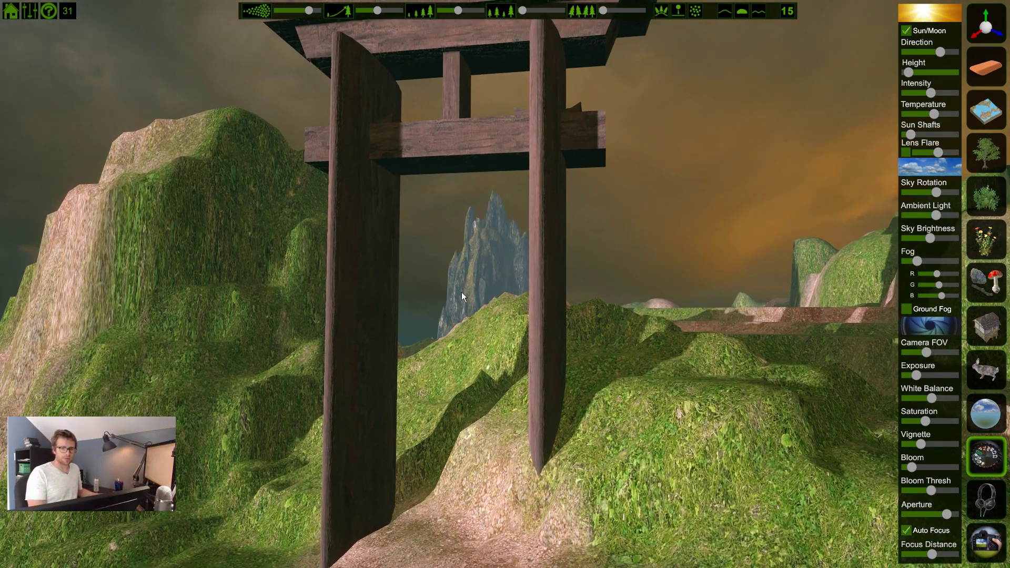
Raise the exposure to brighten the torii gate scene and keep the white balance near neutral
key("a")
left_click_drag(916, 377, 953, 393)
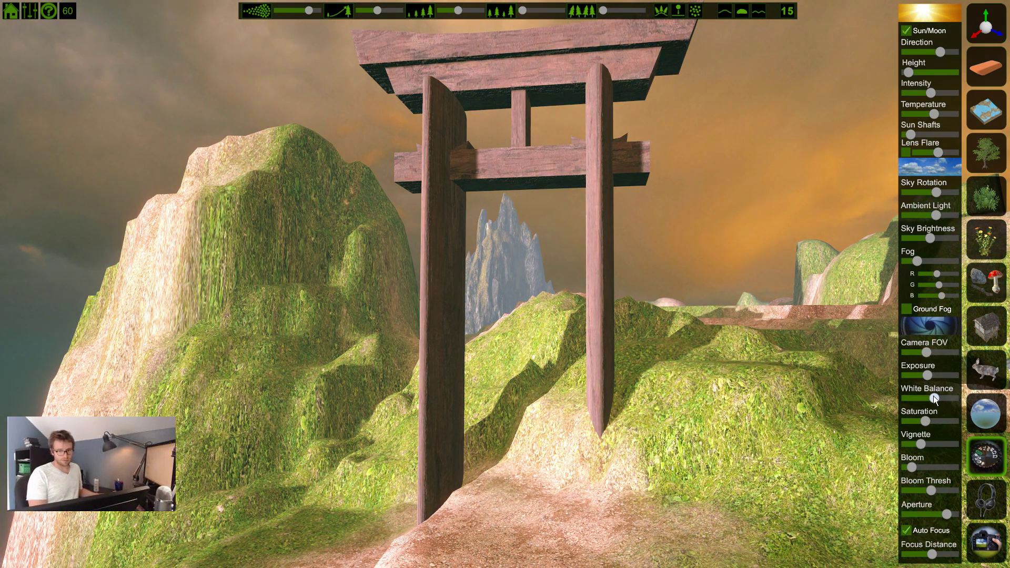
mouse_move(930, 400)
left_mouse_down()
mouse_move(913, 398)
mouse_move(941, 399)
mouse_move(932, 403)
left_mouse_up()
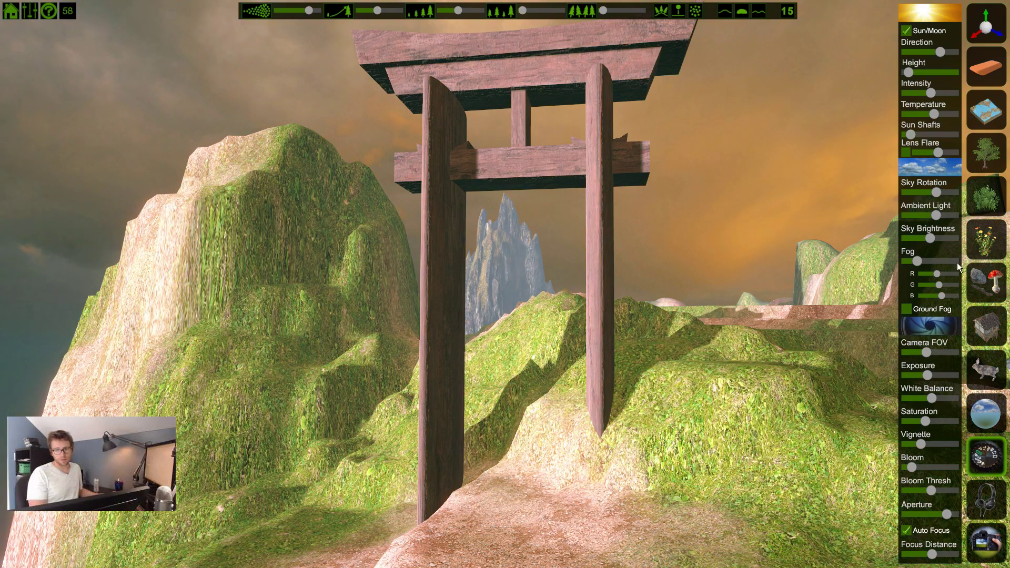
Compare the gate and house in black and white and at full saturation, and settle on a moderate saturation
key("s")
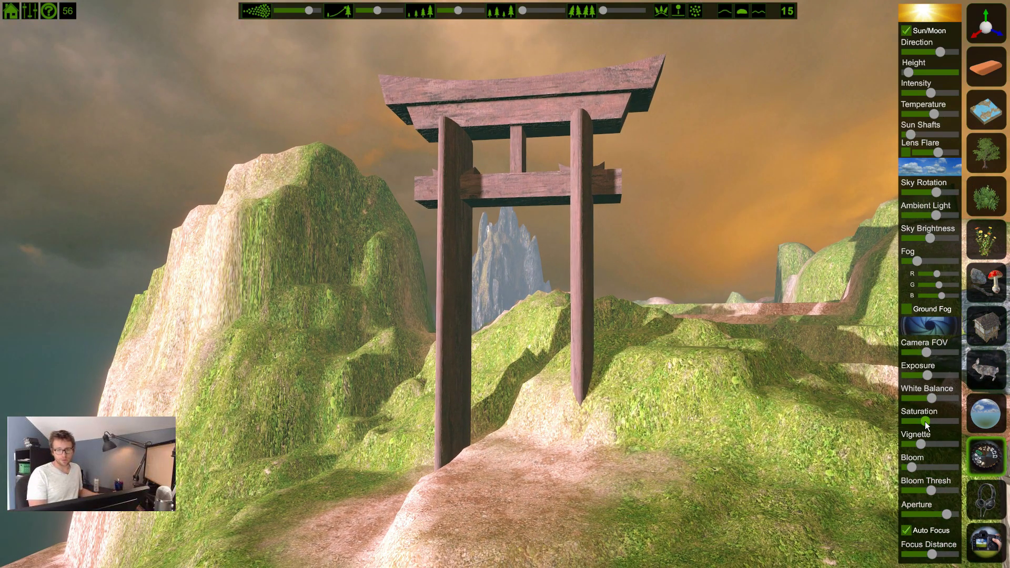
key("a")
key("d")
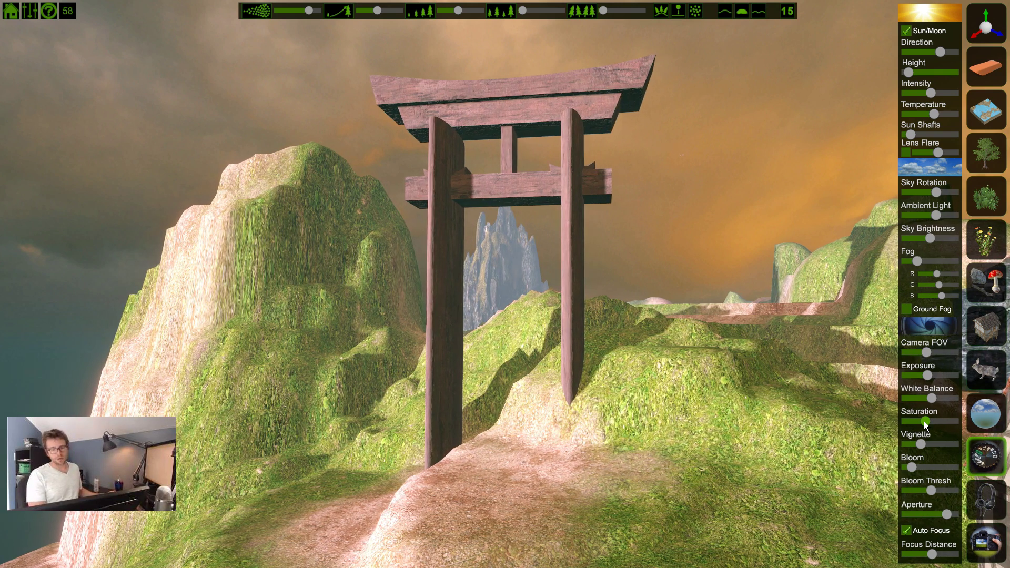
left_click_drag(925, 423, 849, 438)
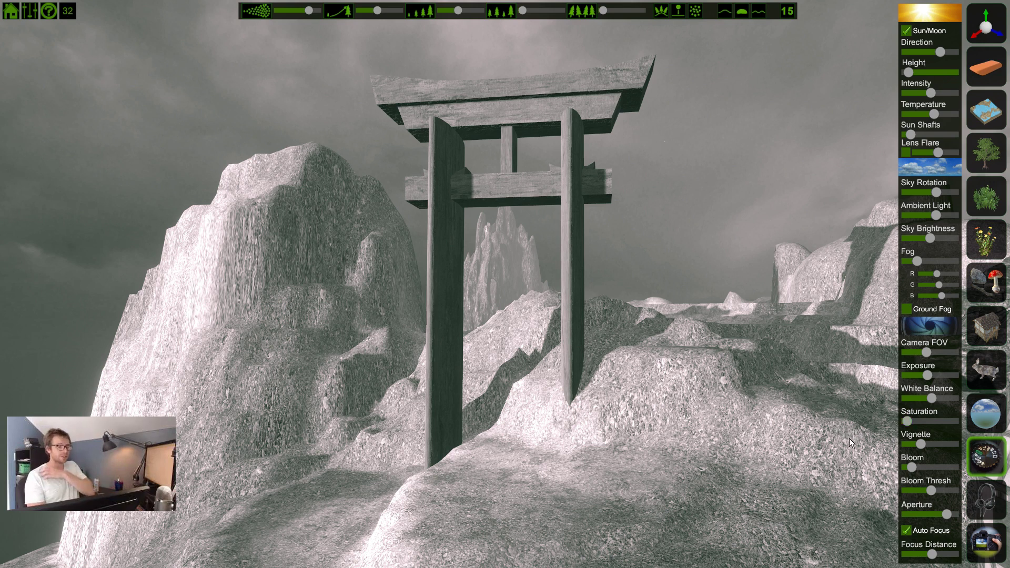
key("s")
right_click_drag(318, 270, 362, 271)
key("d")
key("a")
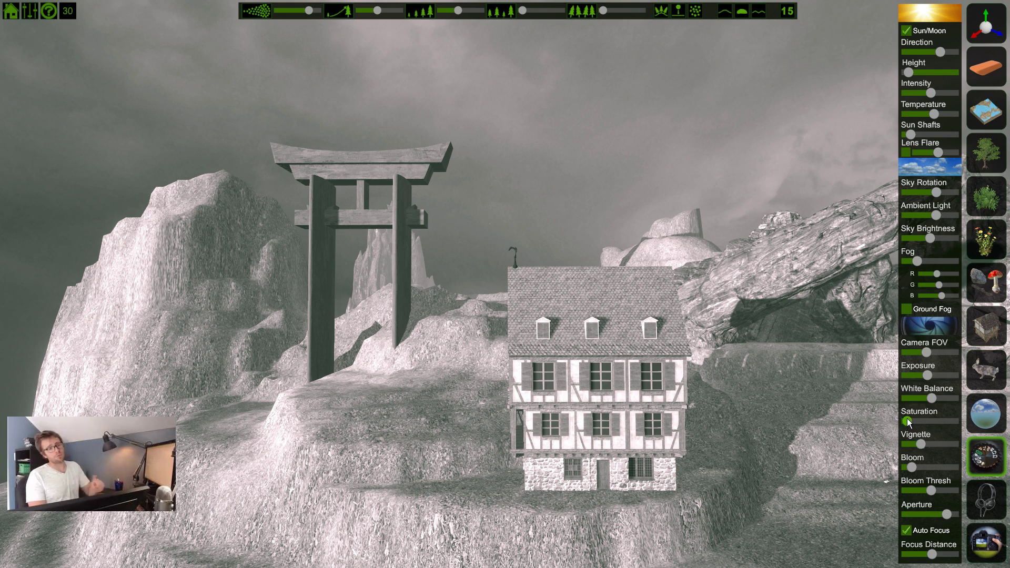
left_click_drag(907, 419, 967, 403)
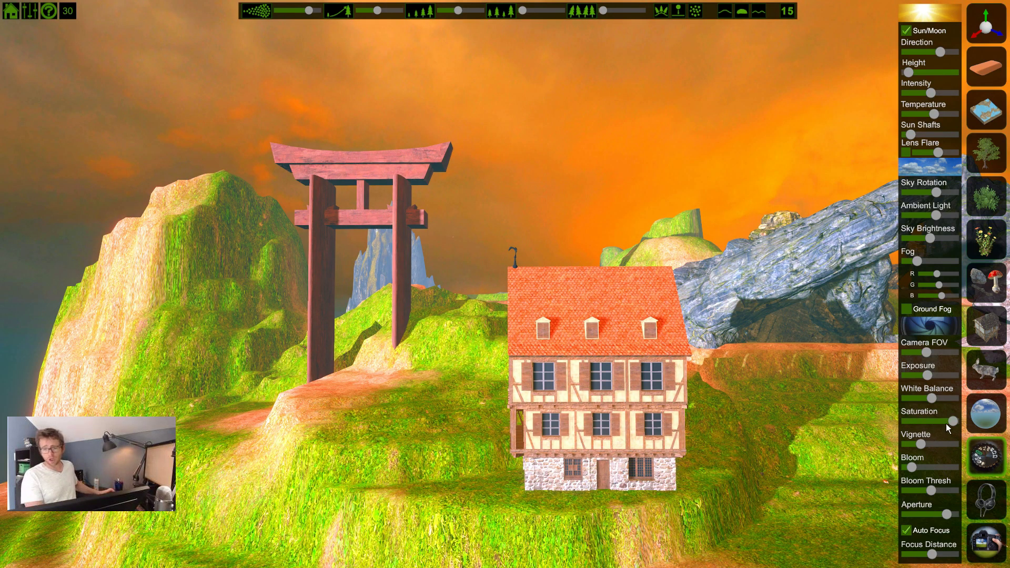
left_click_drag(951, 421, 930, 429)
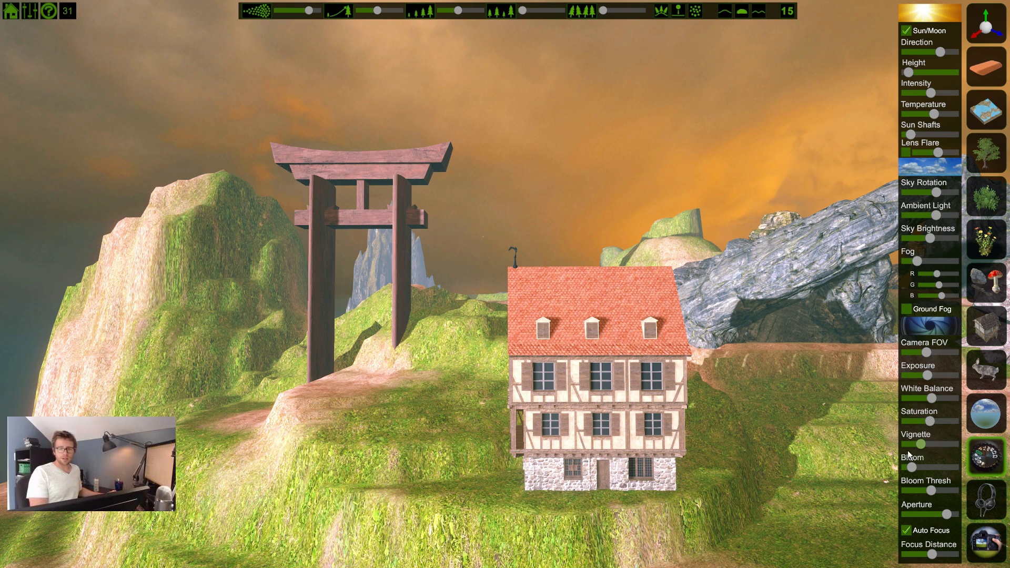
Try the strongest vignette, reduce it to a light one and raise the bloom to a medium amount
left_click_drag(921, 445, 953, 444)
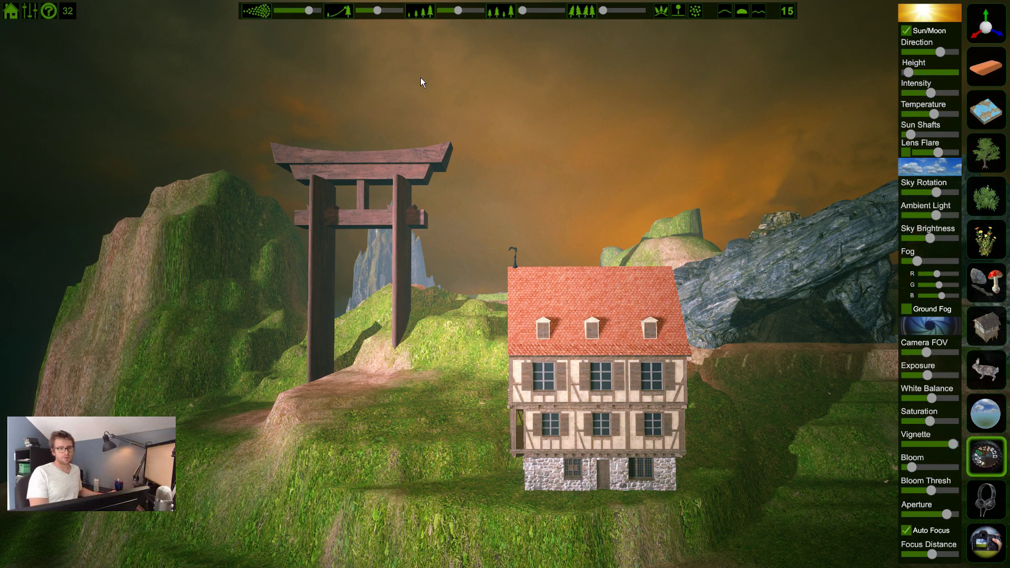
left_click_drag(954, 446, 928, 466)
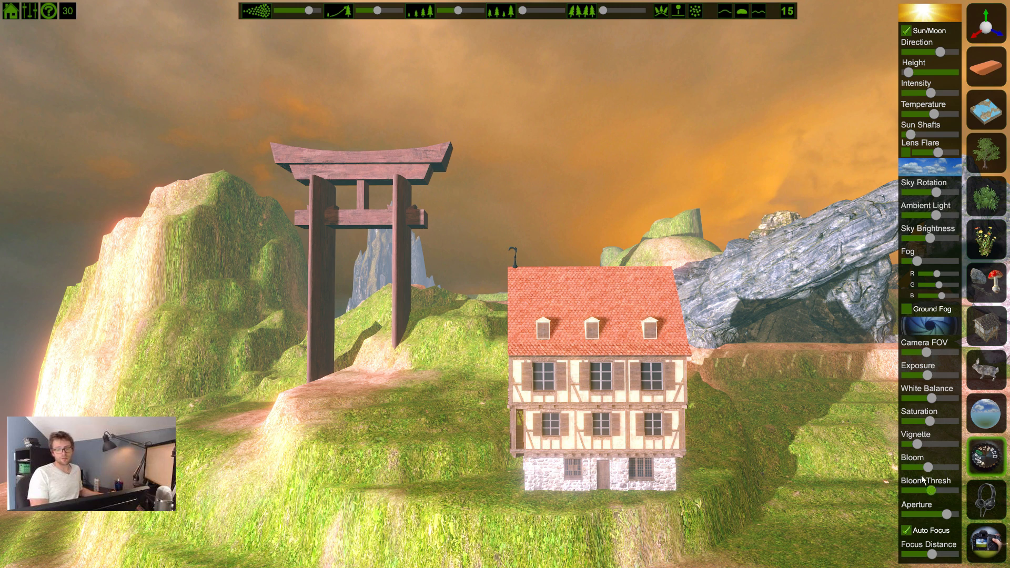
Balance the bloom against the sun intensity, settling on a medium bloom with a reduced sun intensity
left_click_drag(928, 467, 981, 466)
mouse_move(930, 92)
left_mouse_down()
mouse_move(955, 86)
mouse_move(918, 94)
left_mouse_up()
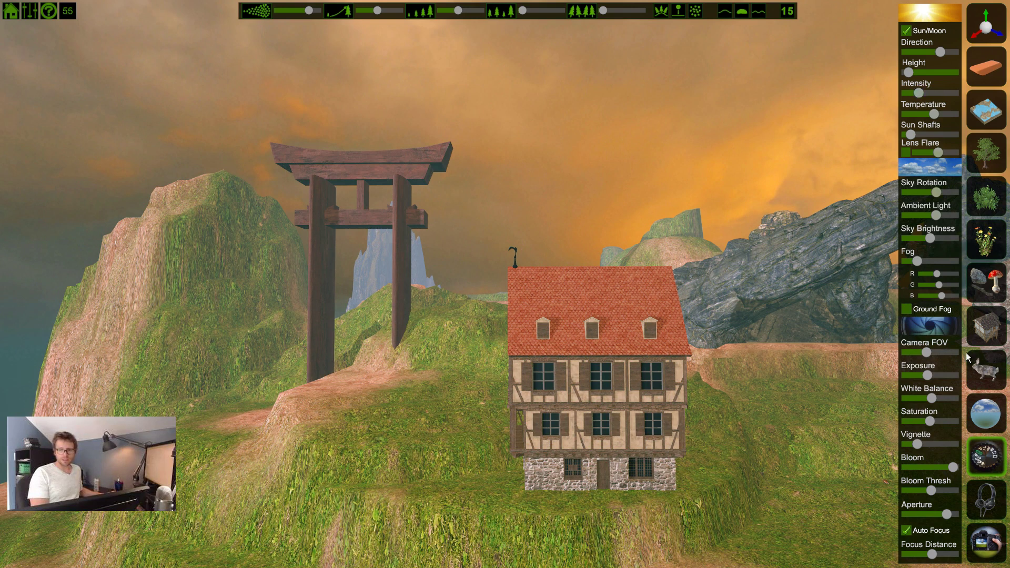
mouse_move(953, 467)
left_mouse_down()
mouse_move(915, 467)
mouse_move(956, 467)
left_mouse_up()
left_click_drag(918, 93, 924, 93)
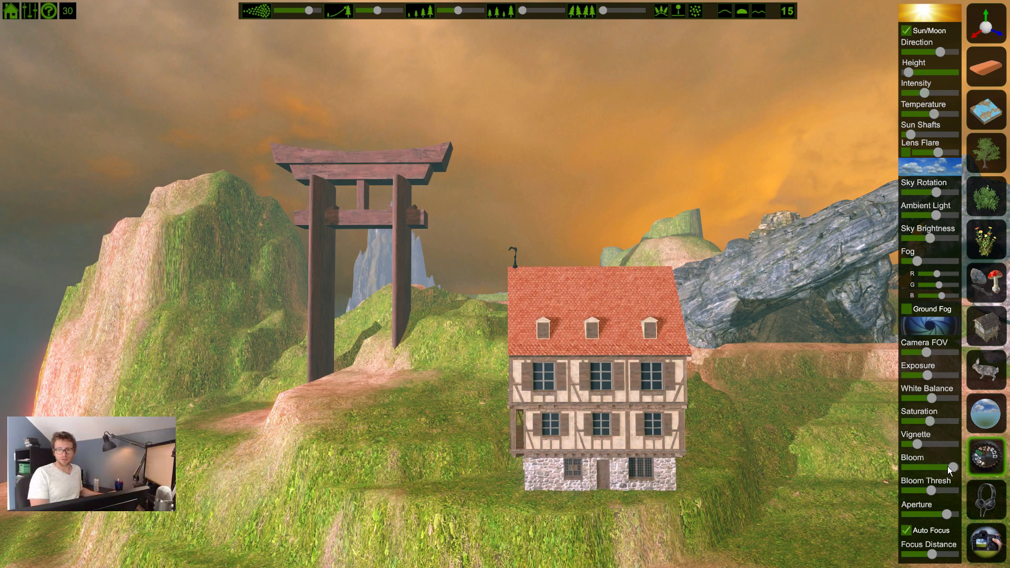
left_click_drag(952, 468, 930, 468)
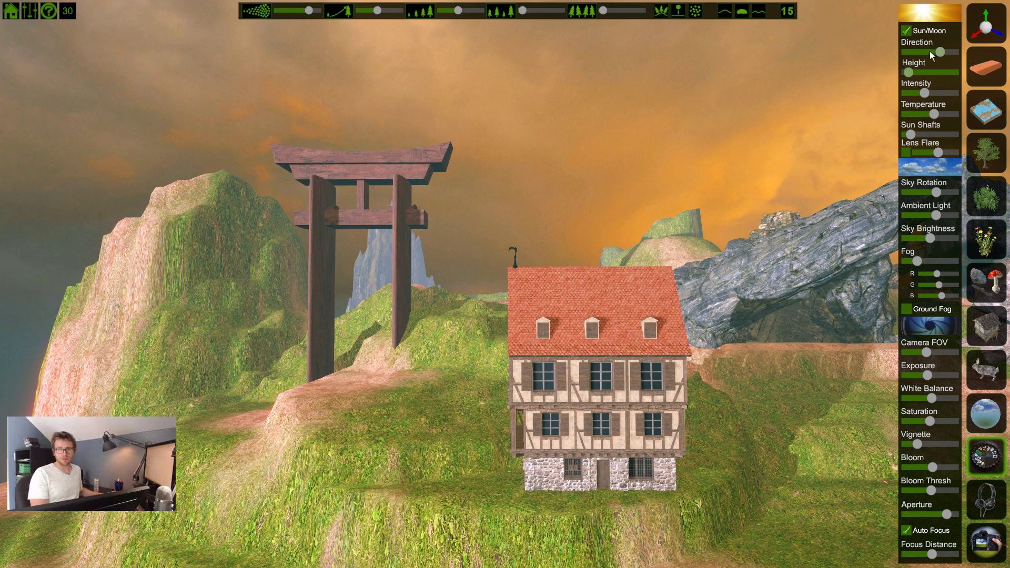
left_click_drag(927, 94, 933, 94)
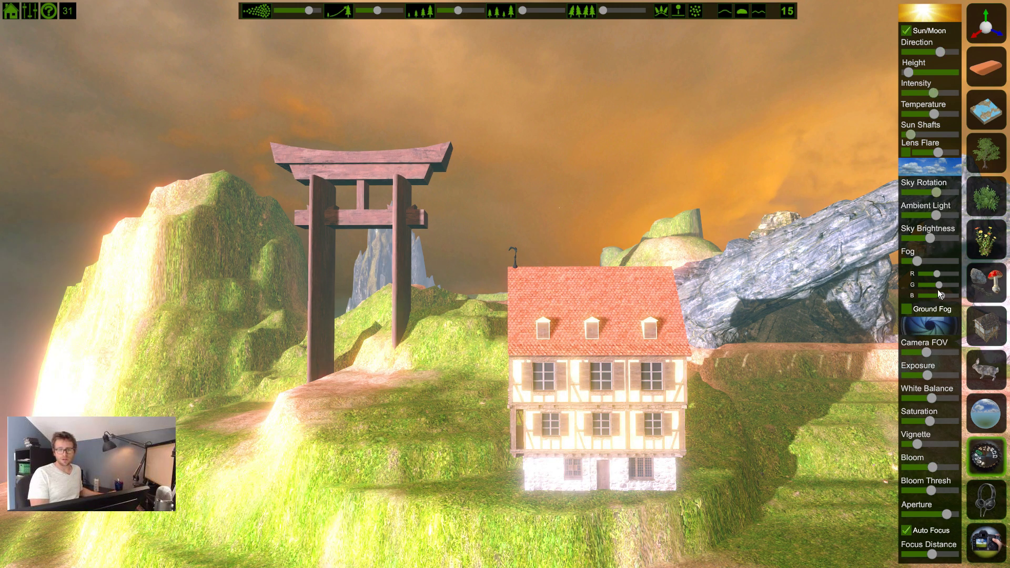
left_click_drag(933, 467, 920, 483)
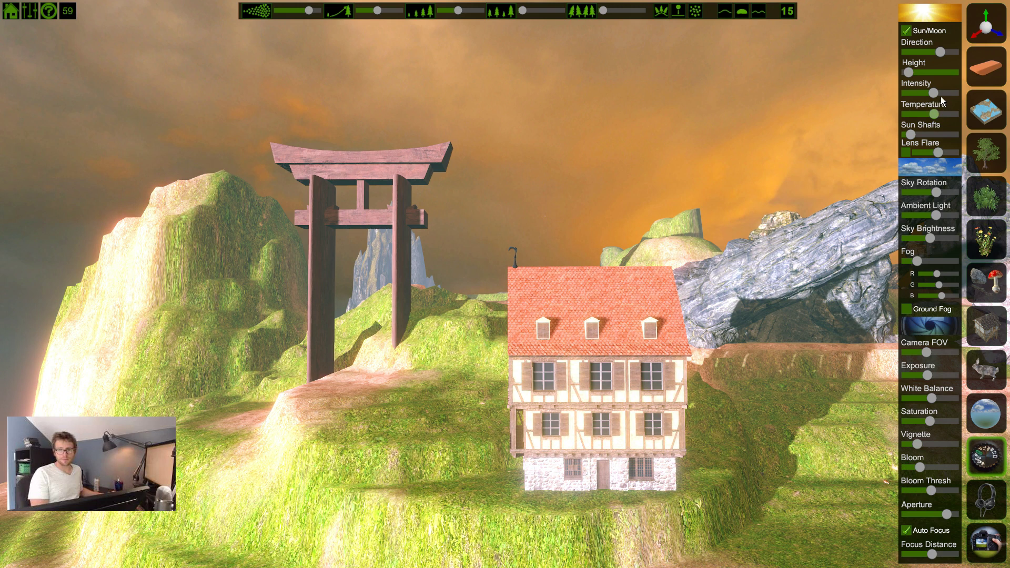
mouse_move(933, 93)
left_mouse_down()
mouse_move(918, 96)
mouse_move(924, 103)
left_mouse_up()
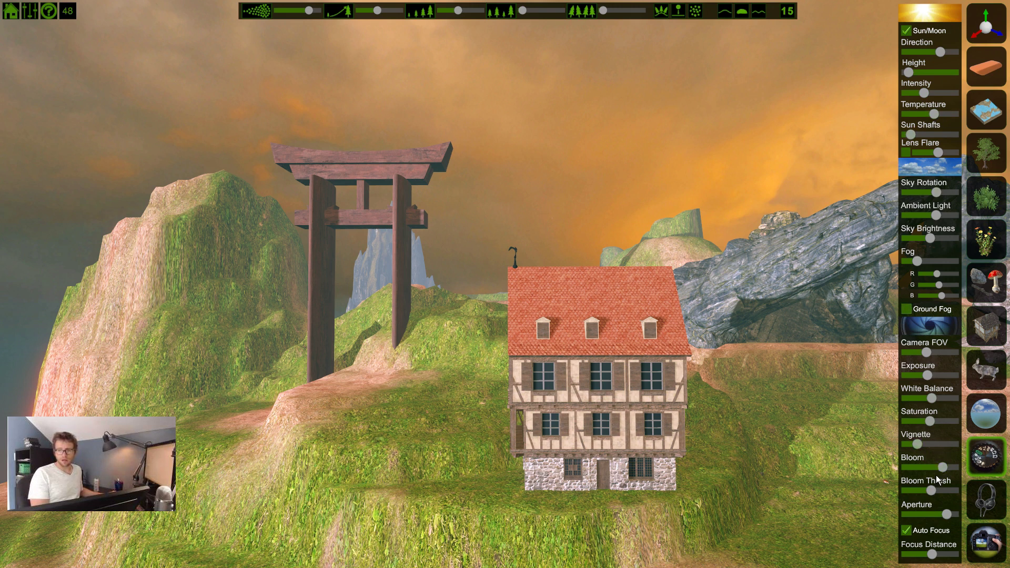
left_click_drag(936, 471, 930, 469)
Test the bloom threshold at its lowest and highest, return it to medium and slightly raise the sun intensity
left_click_drag(926, 487, 901, 491)
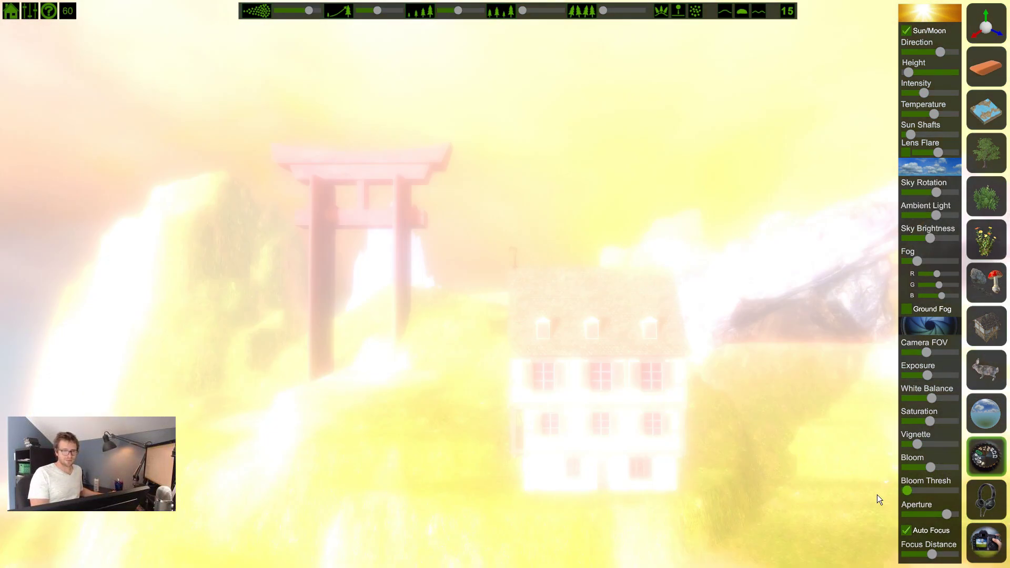
left_click_drag(906, 491, 938, 490)
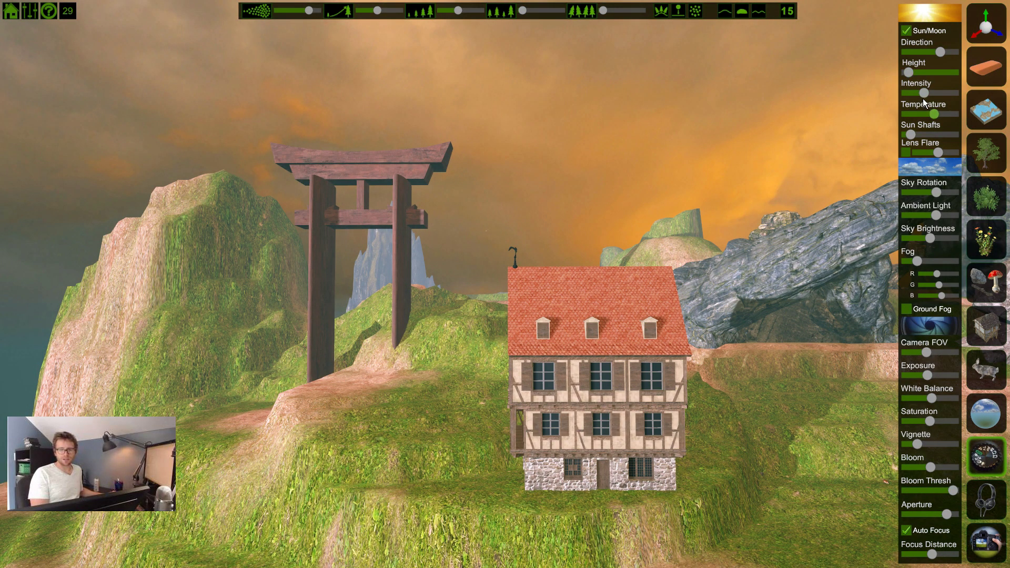
mouse_move(923, 93)
left_mouse_down()
mouse_move(940, 93)
mouse_move(928, 92)
left_mouse_up()
left_click_drag(955, 491, 908, 515)
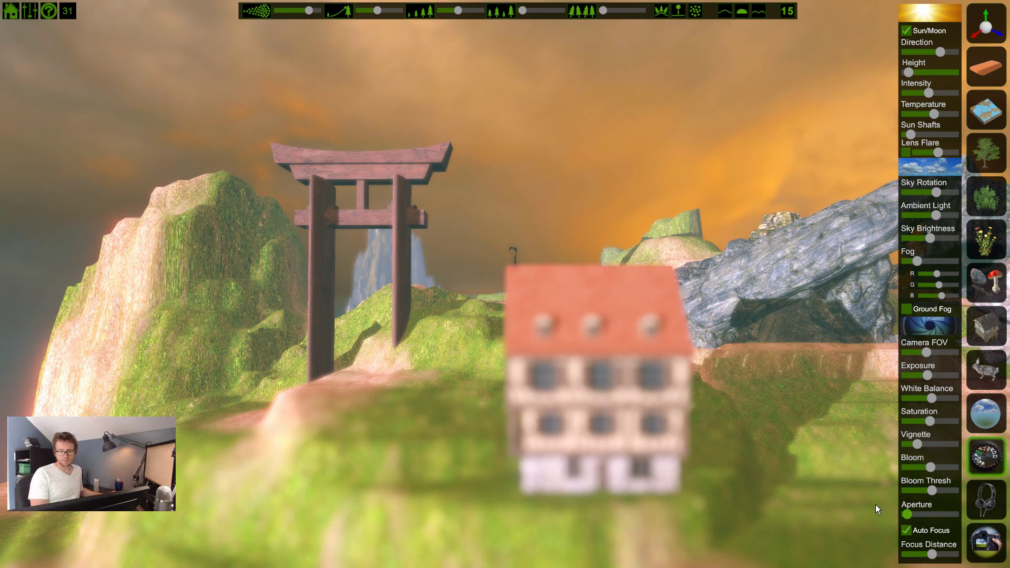
Compare the blur at the lowest aperture setting with a medium setting, checking the focus on the house and rock spires
mouse_move(906, 513)
left_mouse_down()
mouse_move(937, 499)
mouse_move(896, 512)
left_mouse_up()
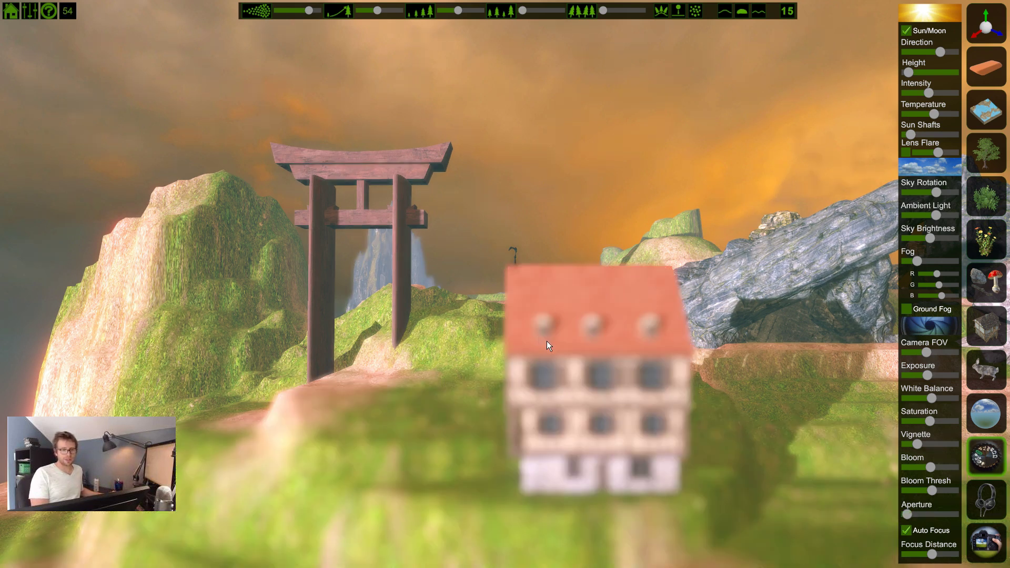
left_click_drag(908, 517, 936, 515)
key("w")
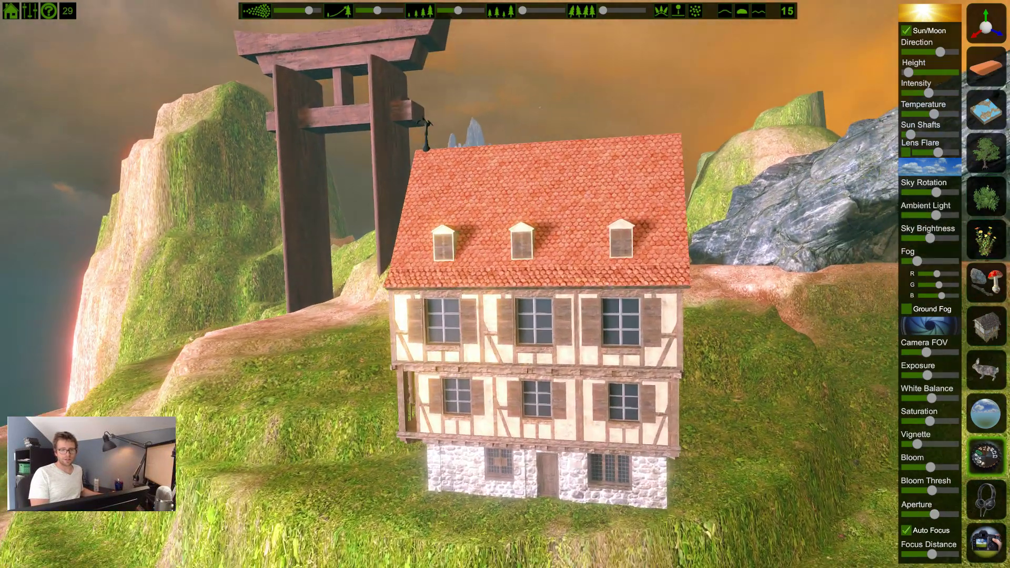
key("w")
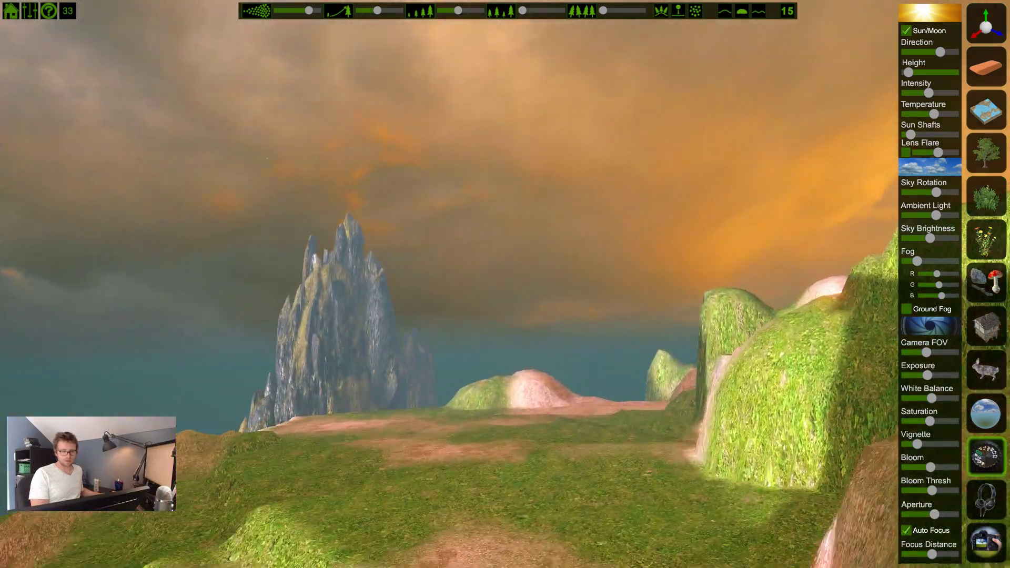
key("w")
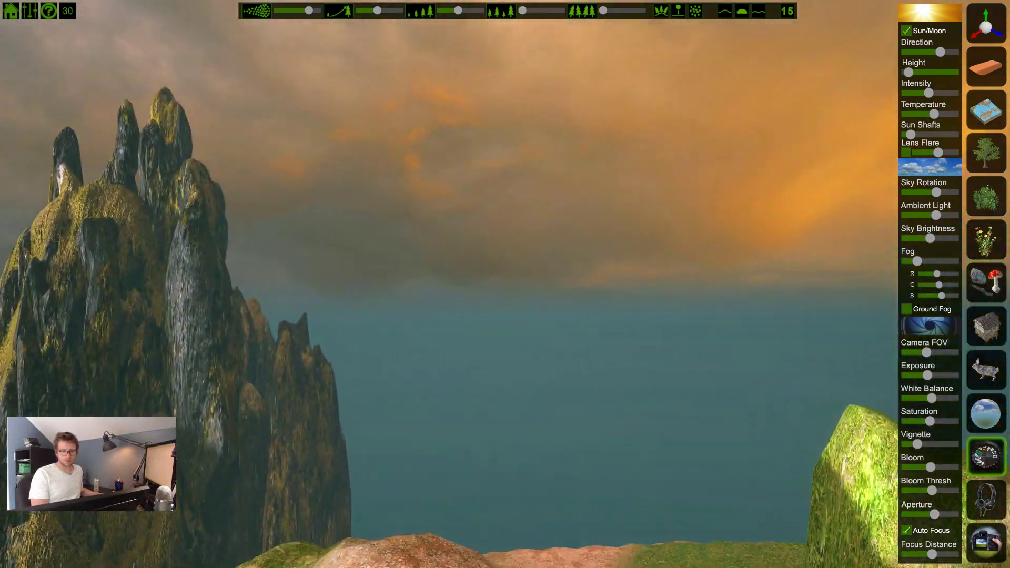
Compare the highest aperture setting with lower ones while viewing the terrain and torii gate, settling on a medium aperture
key("s")
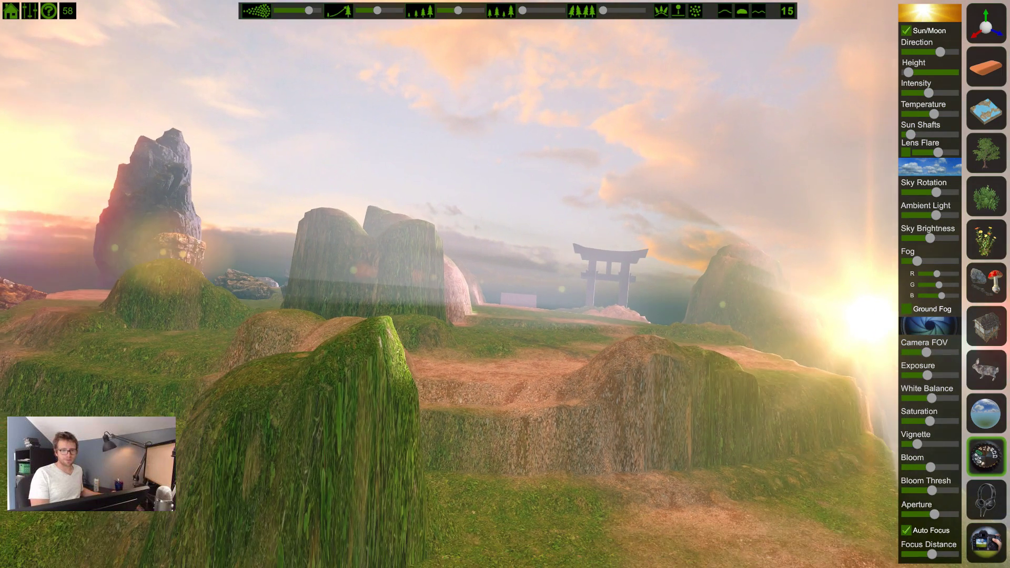
key("a")
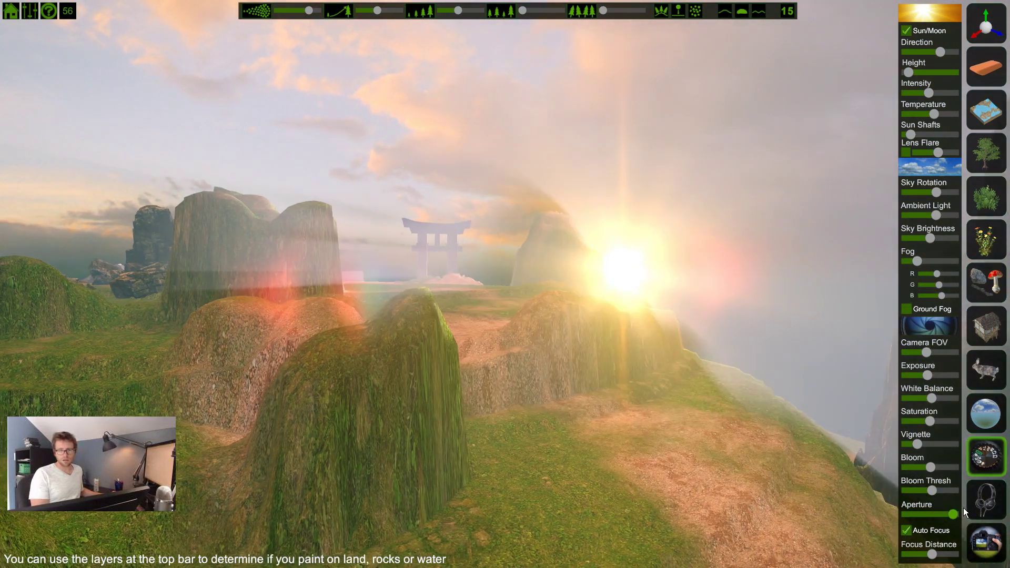
left_click_drag(960, 511, 926, 505)
key("w")
right_click_drag(888, 493, 288, 262)
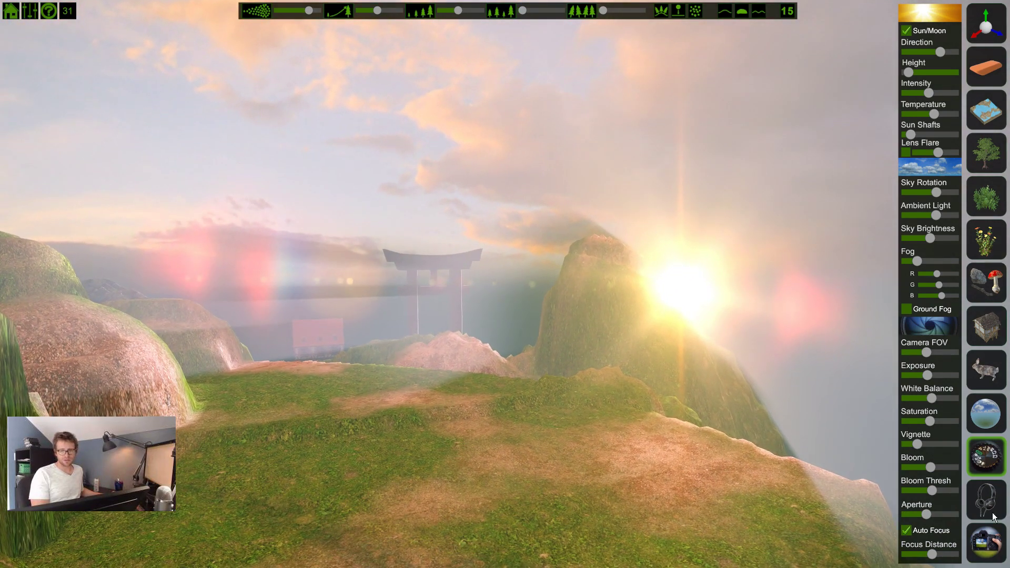
left_click_drag(930, 513, 933, 513)
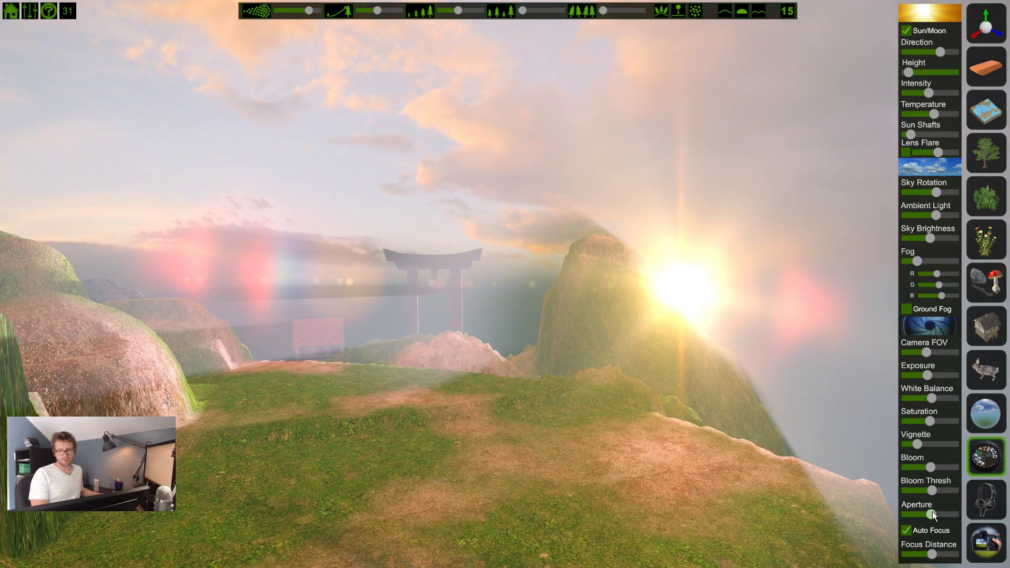
Examine the depth-of-field focus on the torii gate, the house and the distant rock spires from close range
key("w")
right_click_drag(330, 353, 313, 333)
key("a")
key("w")
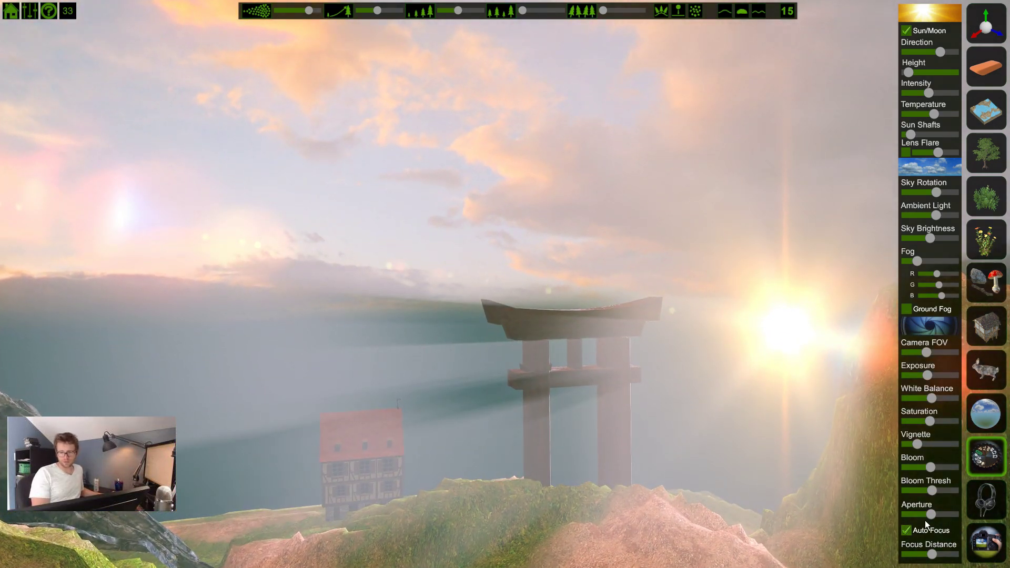
key("w")
key("w")
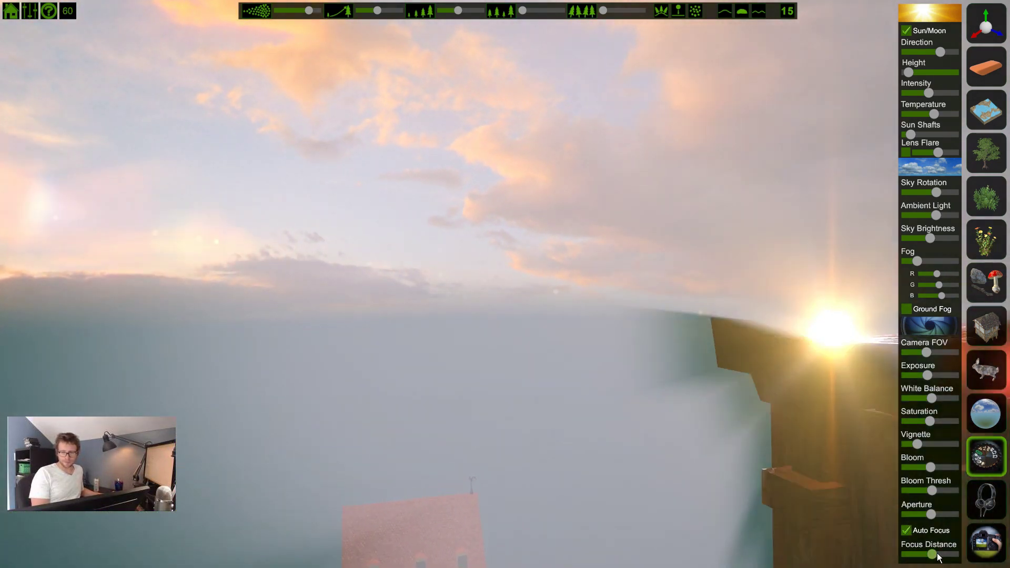
key("a")
right_click_drag(526, 377, 463, 399)
right_click_drag(736, 510, 557, 413)
key("a")
key("w")
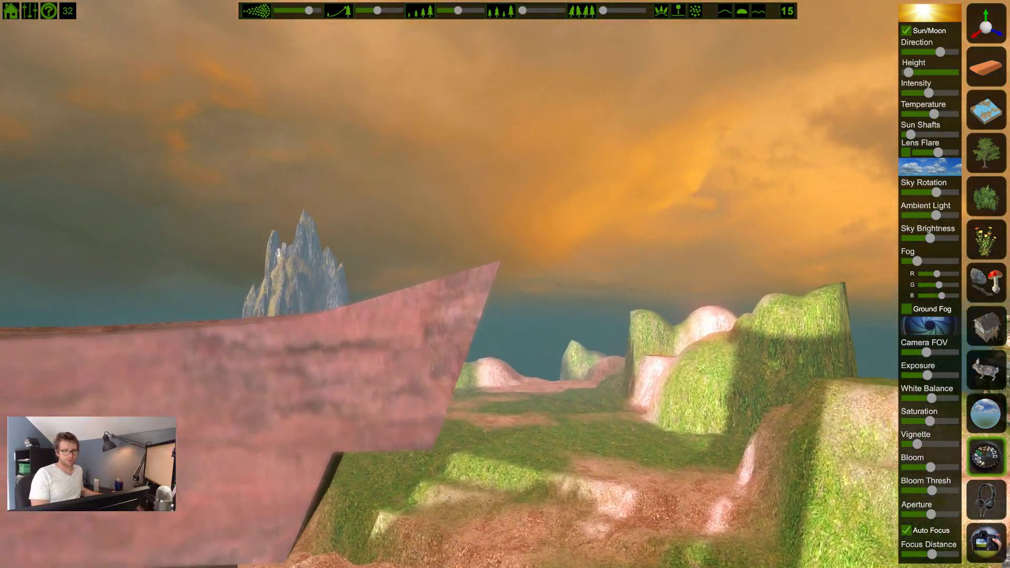
key("s")
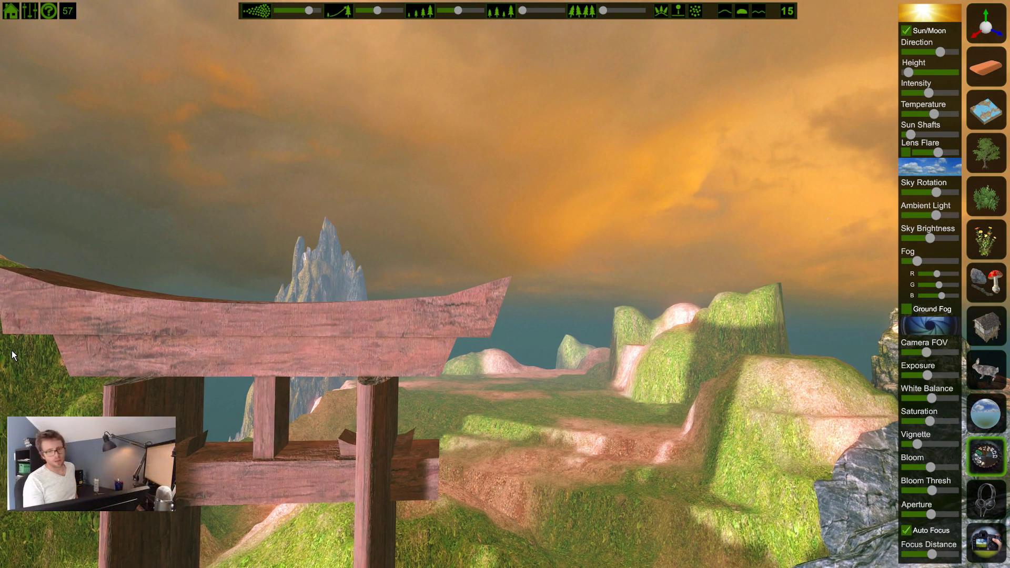
Close the lighting and camera settings and briefly view the music and ambient sound options
left_click(985, 455)
left_click(991, 512)
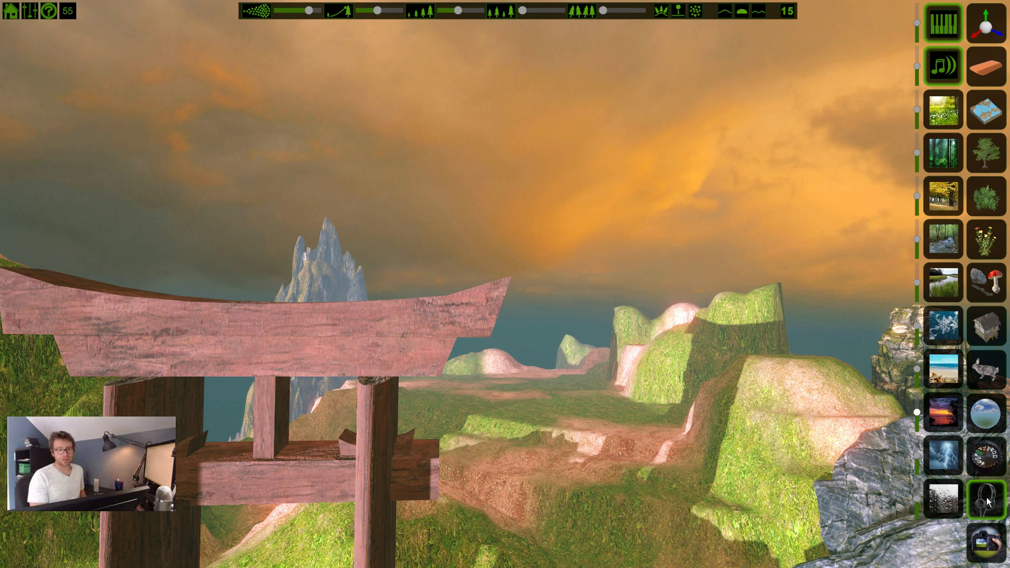
left_click(988, 501)
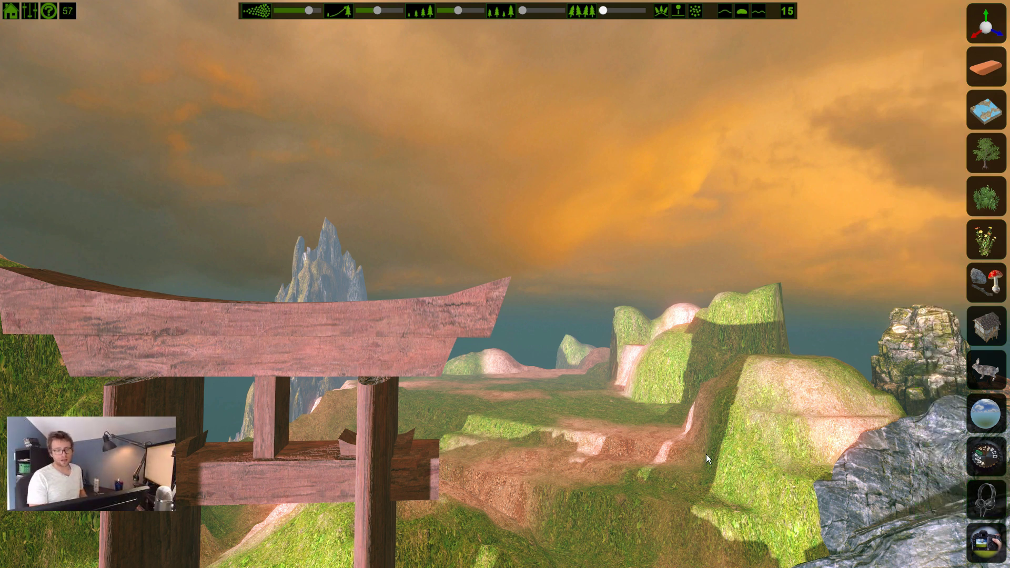
Frame the whole island from farther back and open the Map Maker options
key("s")
right_click_drag(708, 459, 916, 562)
key("s")
key("d")
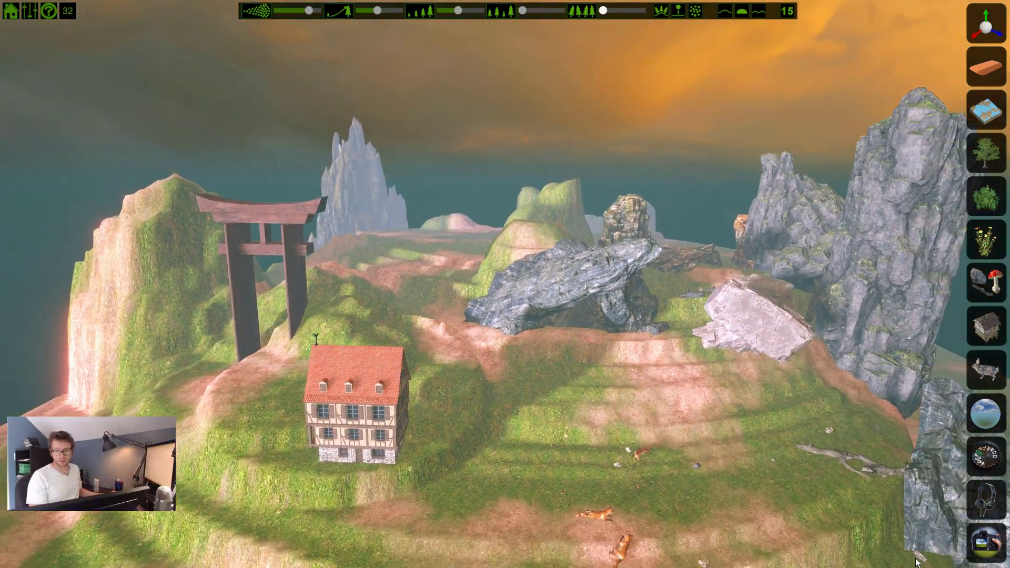
key("s")
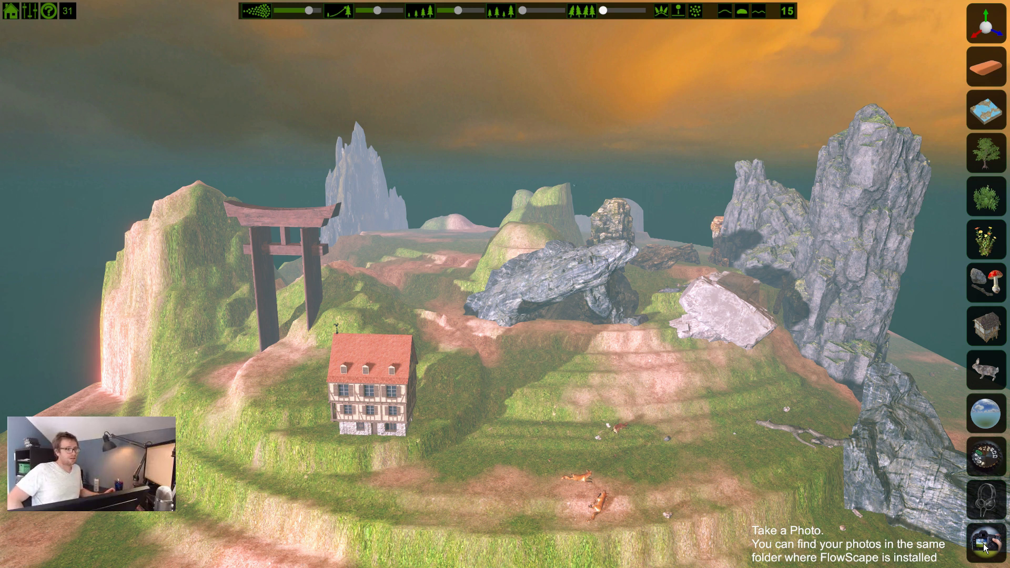
left_click(11, 10)
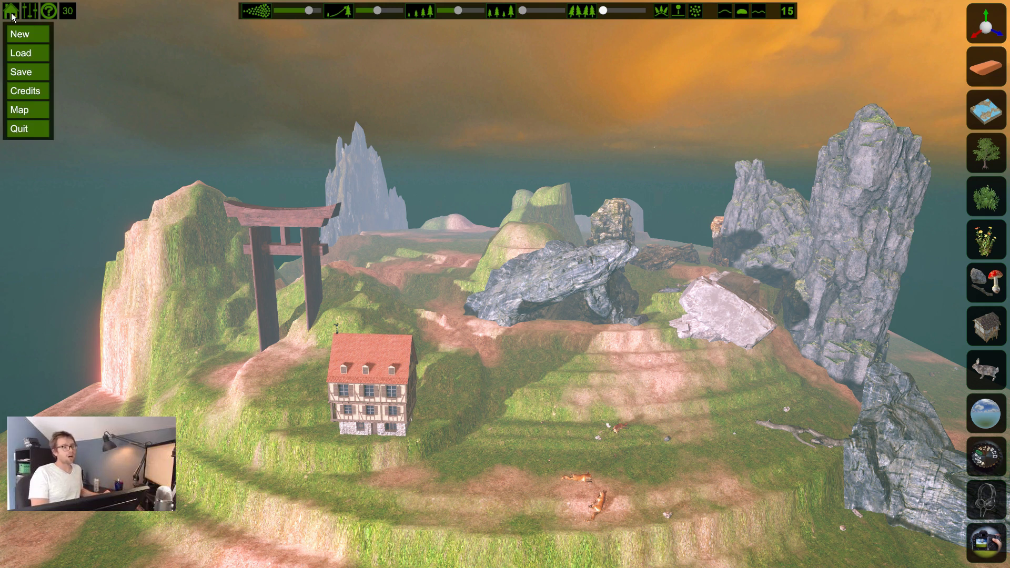
left_click(26, 109)
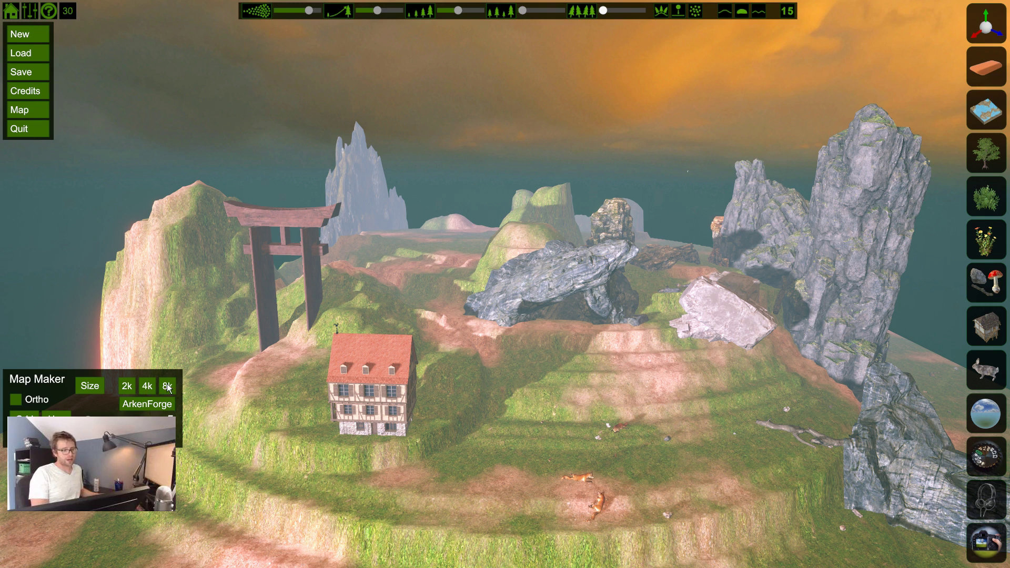
left_click(10, 14)
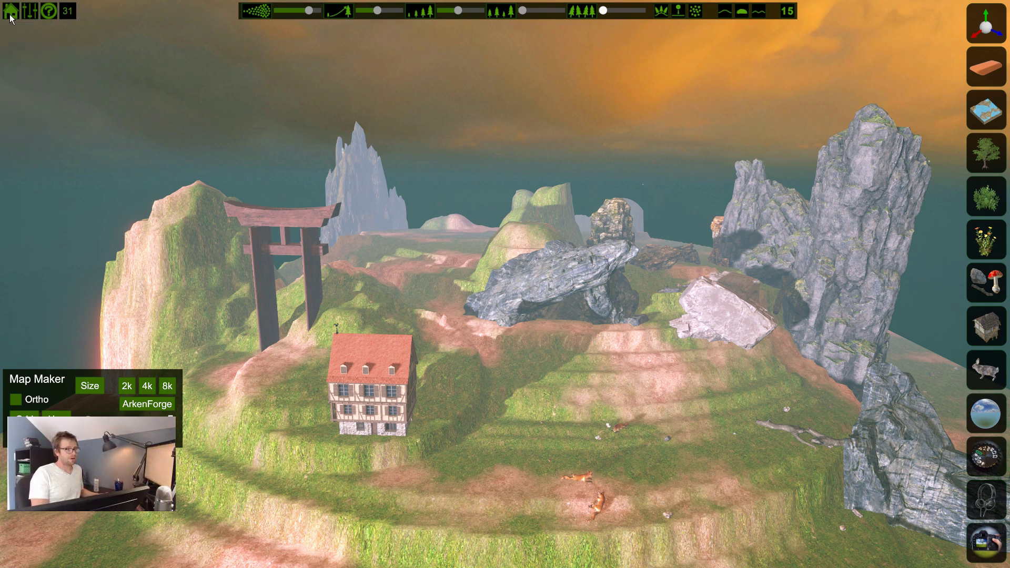
Examine the finished landscape from several viewpoints around the torii gate, the half-timbered house, the rock formations and the foxes
right_click_drag(304, 259, 565, 337)
key("w")
key("w")
key("w")
key("d")
key("s")
key("w")
key("w")
key("d")
key("w")
key("a")
key("w")
key("a")
key("a")
key("w")
key("a")
right_click_drag(567, 38, 736, 59)
key("s")
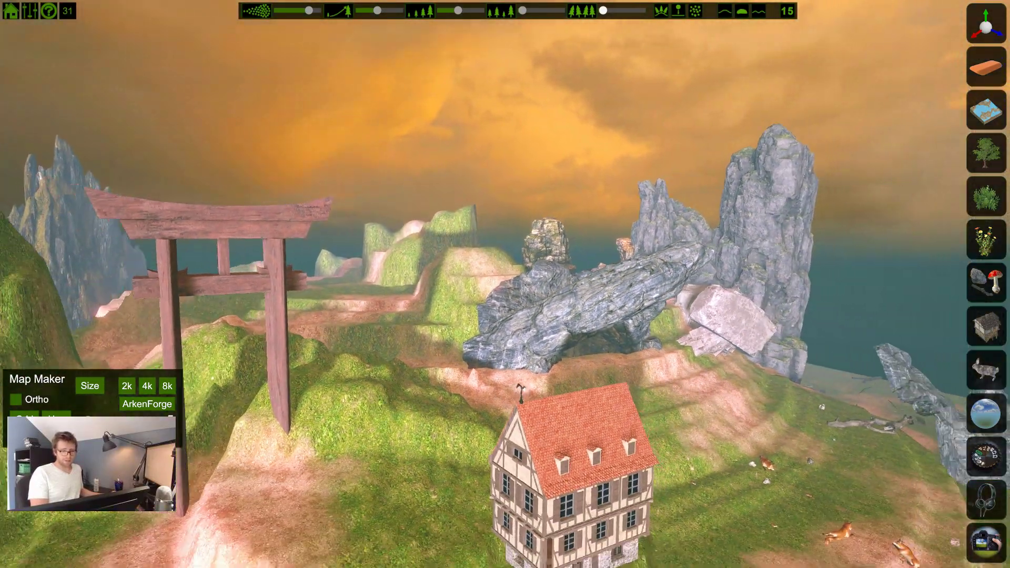
right_click_drag(787, 223, 741, 249)
key("d")
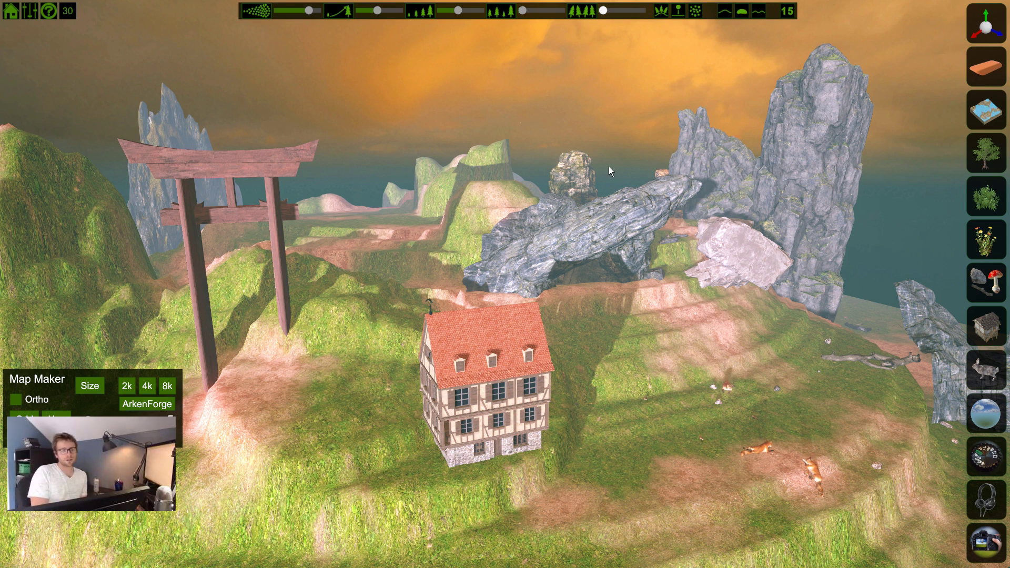
right_click_drag(327, 241, 302, 251)
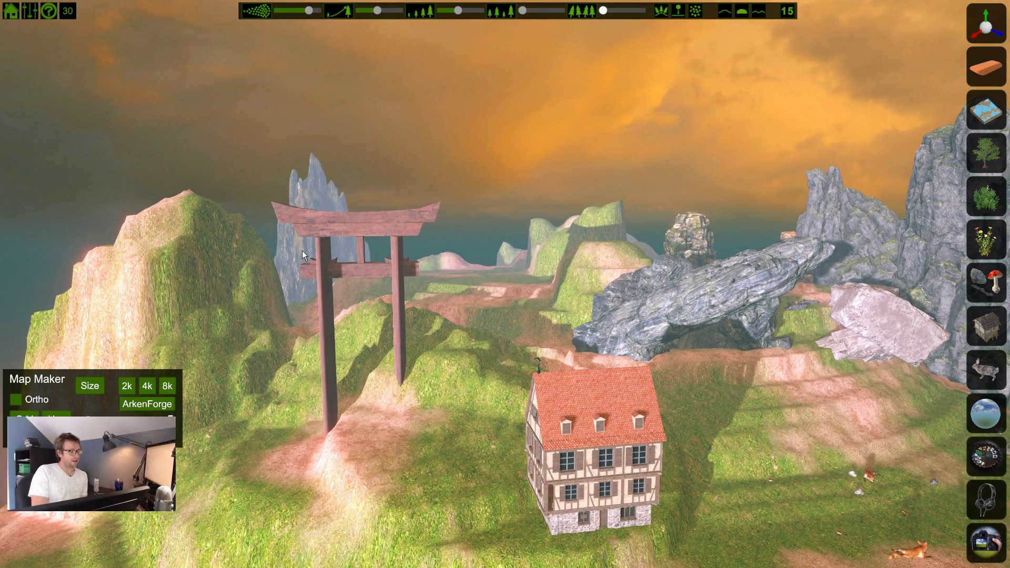